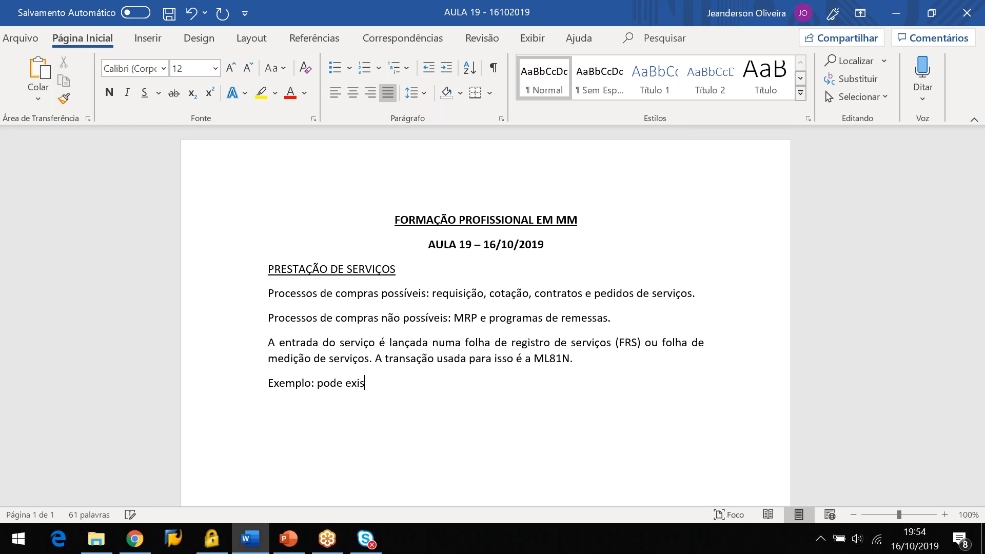
Continue the "Exemplo:" line so it reads "pode existir um pedido de 160h de serviço em um"
text(edido)
text( so)
key(BackSpace)
key(BackSpace)
text(de 16)
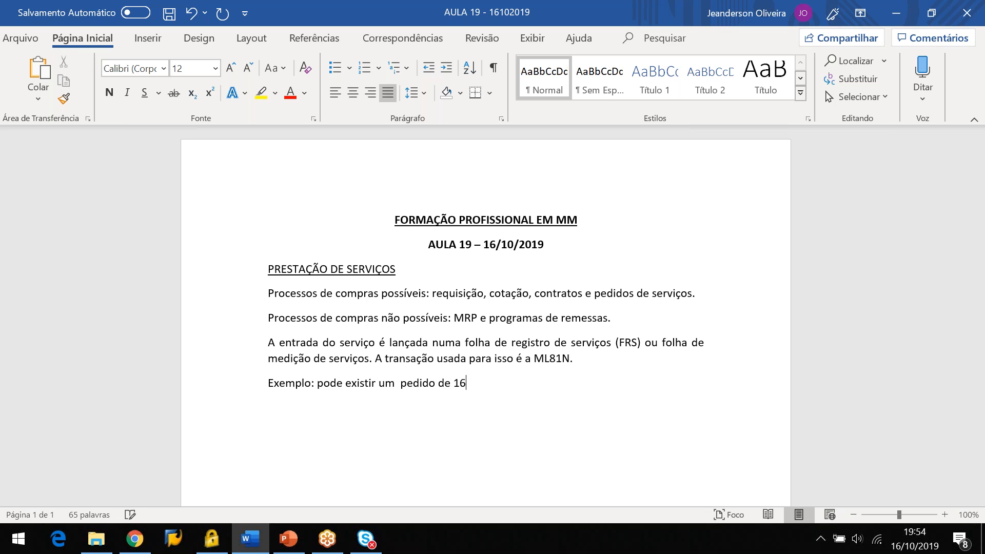
text(0h de serev)
key(BackSpace)
key(BackSpace)
text(viço em um )
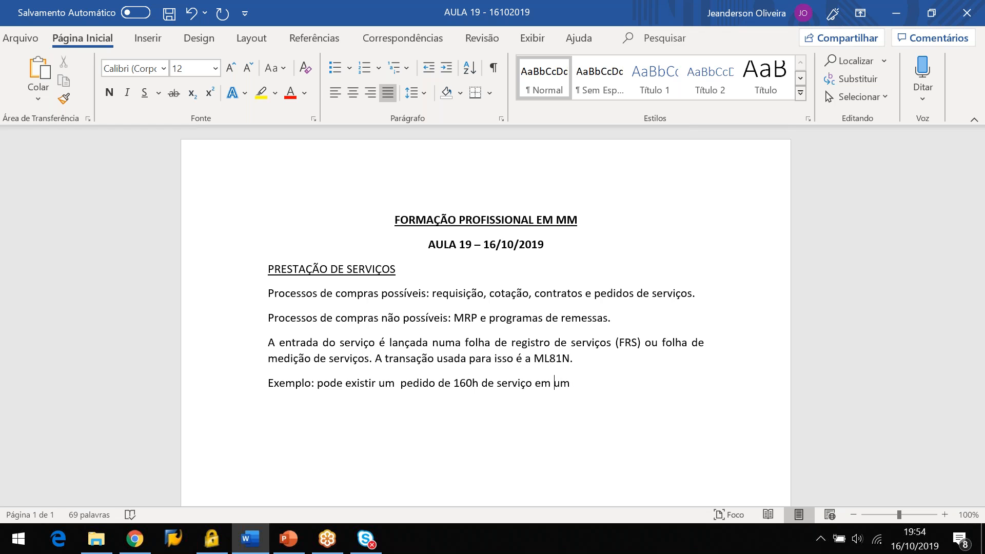
Insert "de consultoria externa" between "serviço" and "em um" in the example line
text(de consulo)
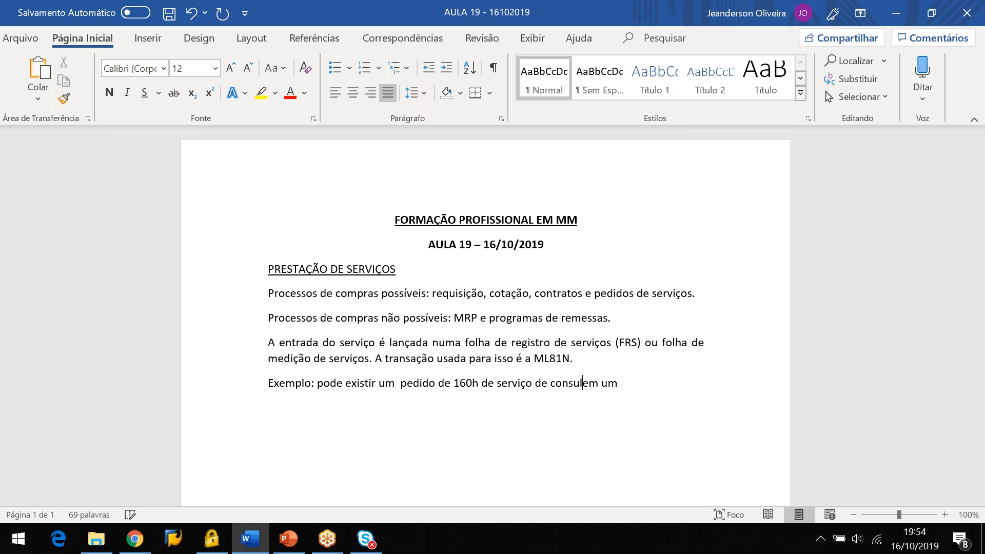
key(BackSpace)
text(toria externa)
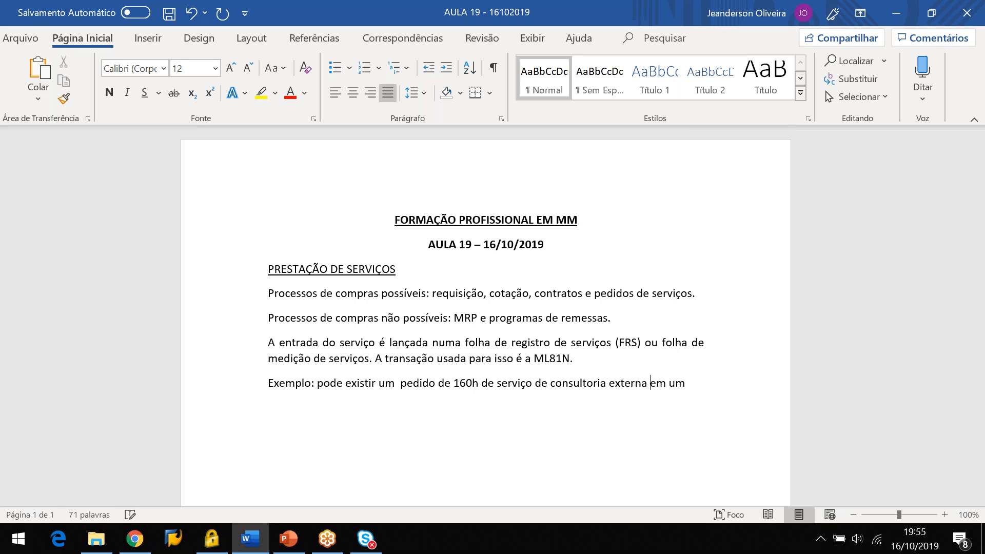
Complete the example sentence after "em um" with "mês e somente 120h foram efetivamente trabalhadas"
click(669, 383)
text(mês e s)
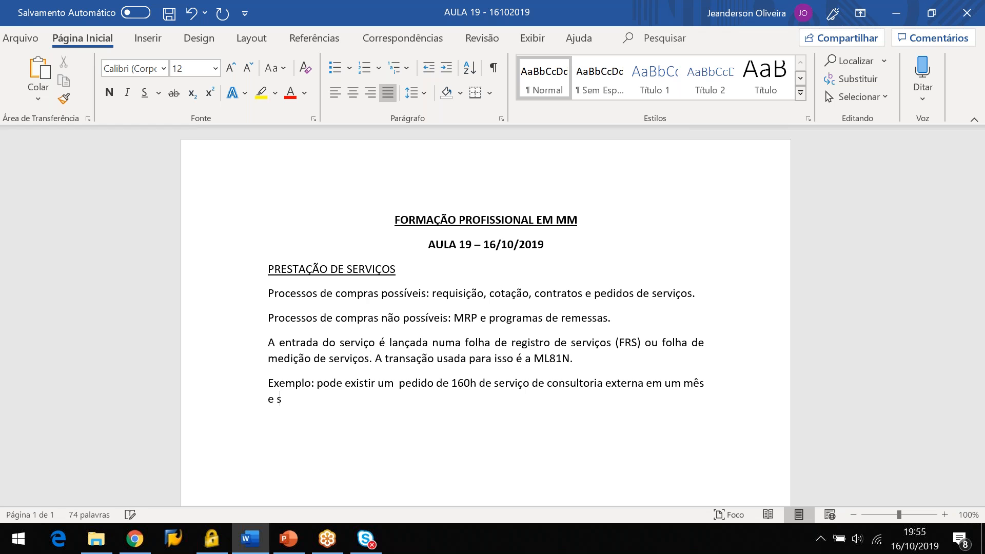
text(omente 120h foram efetivamente trabalhadas)
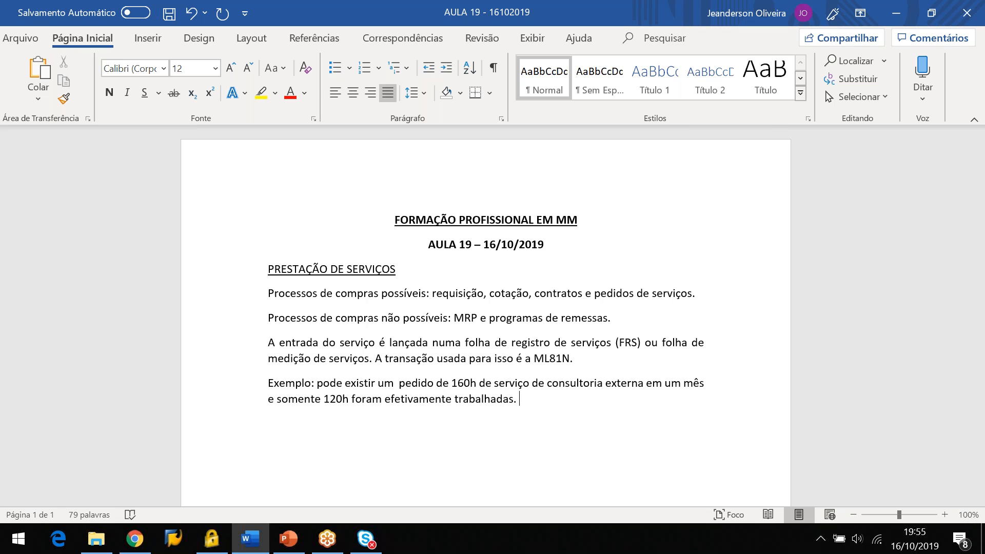
Add the sentence "A folha de medição neste caso será feita com as 120h." to the example paragraph
text(. A folha de medição neste casos)
key(BackSpace)
text(será)
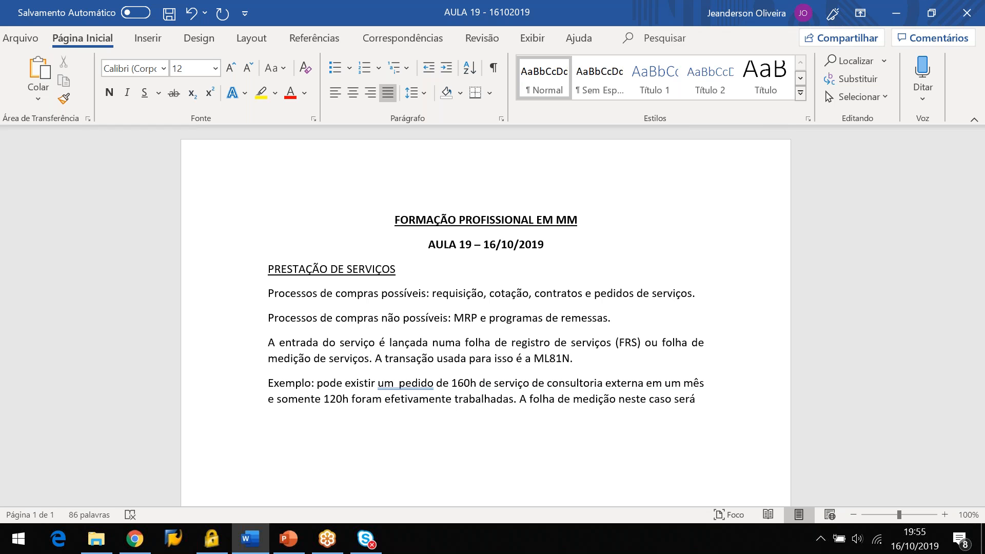
text( feita )
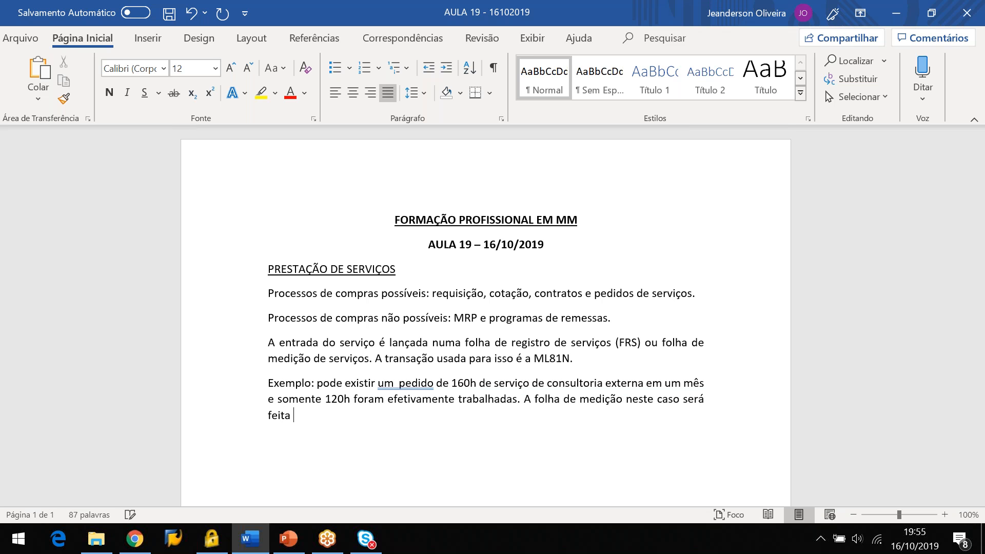
text(com as 120h.)
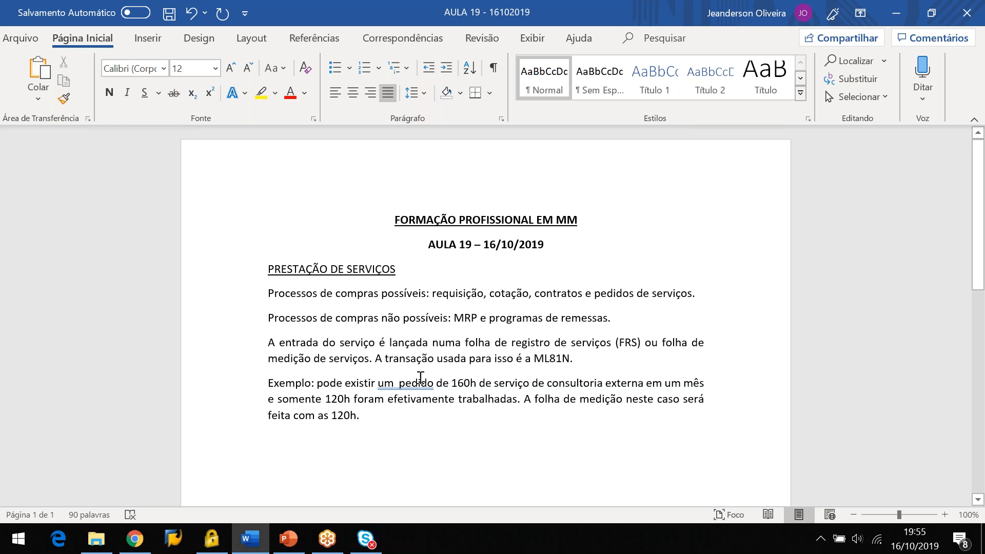
Remove the extra space before "pedido" and extend the last sentence with "pois é ela que mede o serviço que foi efetivamente executado pelo prestador"
click(401, 385)
key(BackSpace)
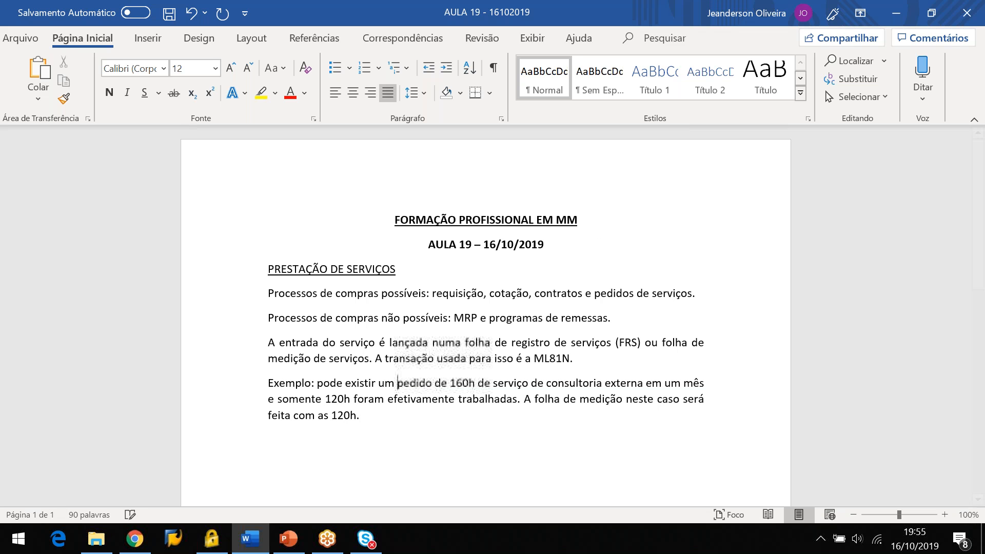
key(BackSpace)
key(BackSpace)
text(pois é ela que medi)
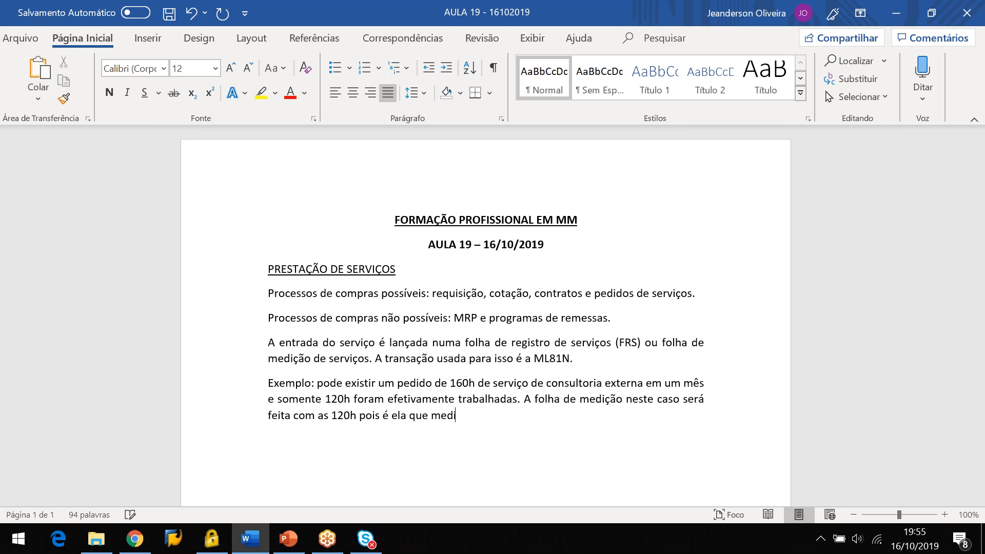
key(BackSpace)
text(e medeo serviço que foi efetivamente )
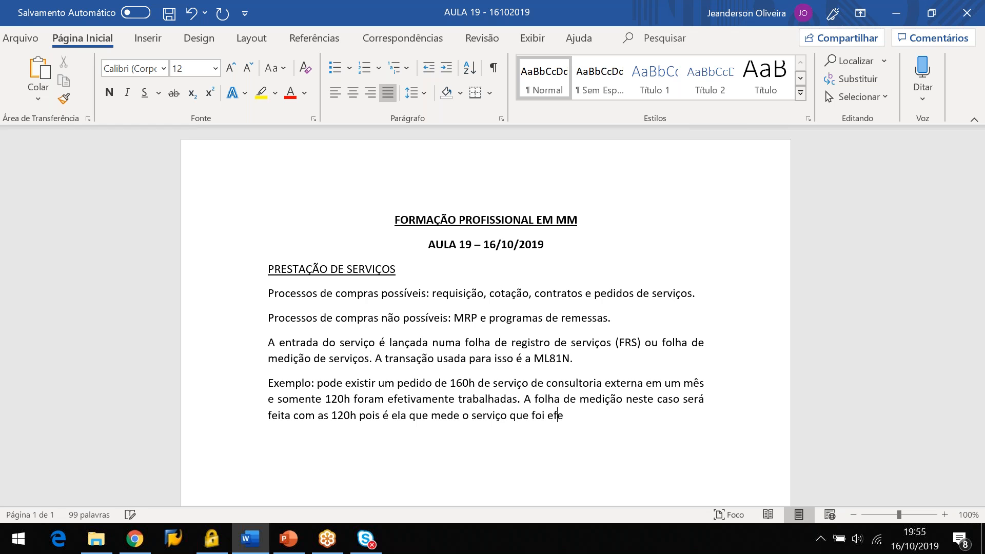
text(exe)
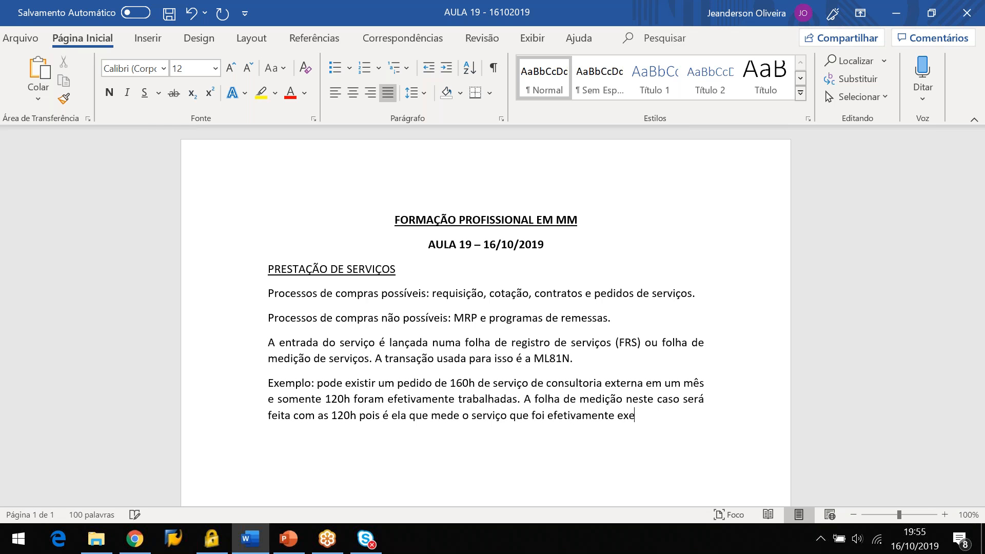
text(cutado pelo prestad)
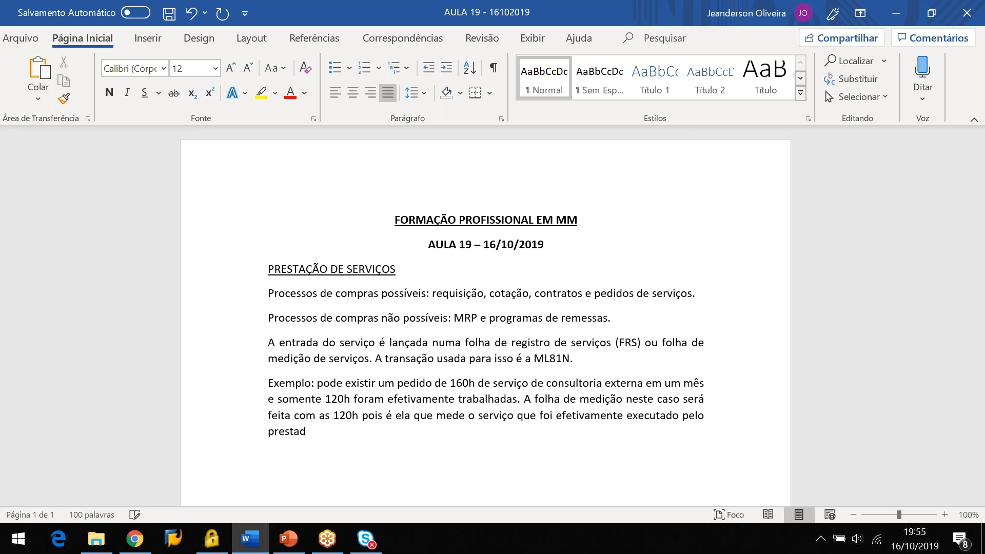
End the example paragraph with "A fatura a pagar será sempre com base na medição do serviço e não no pedido."
text(or. A fatura a pagar será sempre com bae)
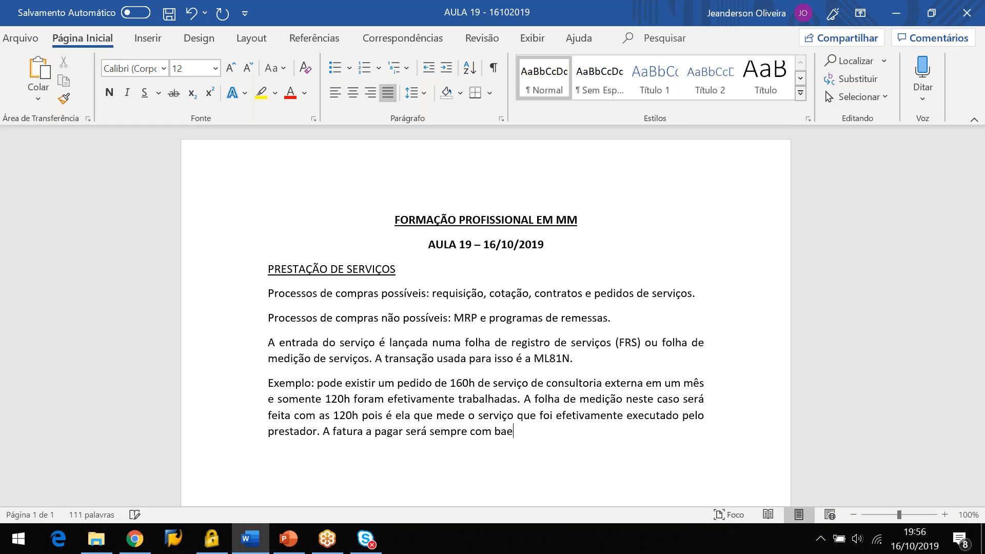
key(BackSpace)
text(se na medição do serviço e não)
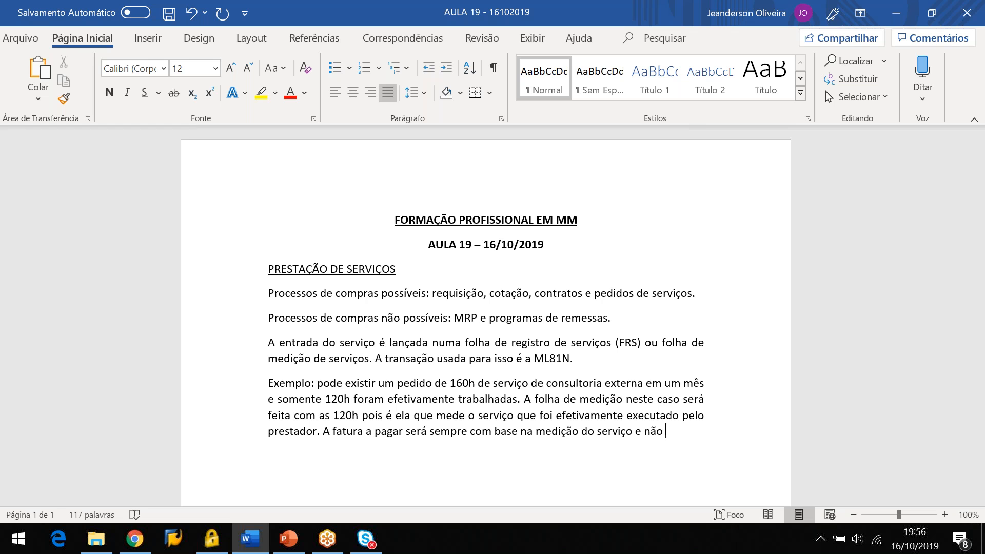
text( no pedido.)
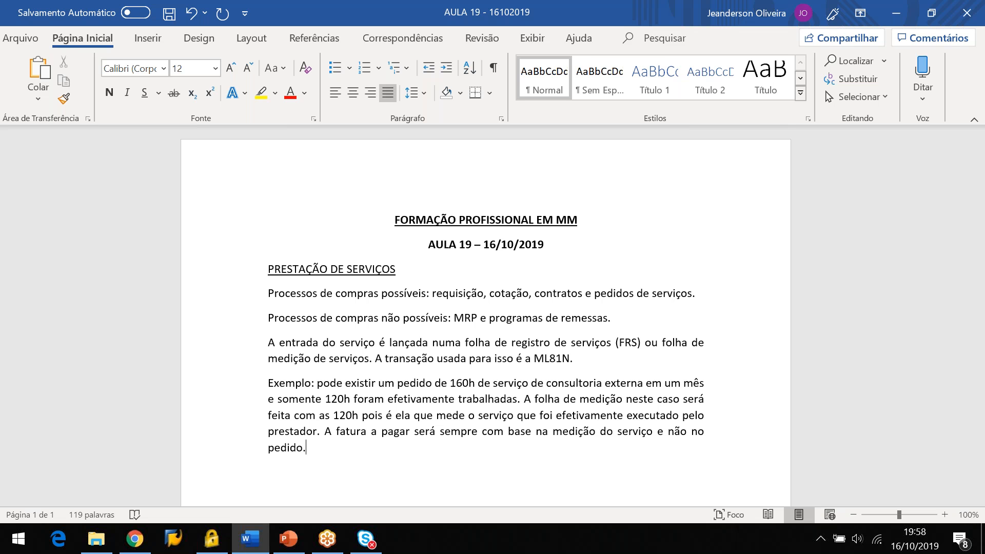
Switch to the PowerPoint presentation and show slide 20, "Registro de serviços", on registration and acceptance of services
key(alt+Tab)
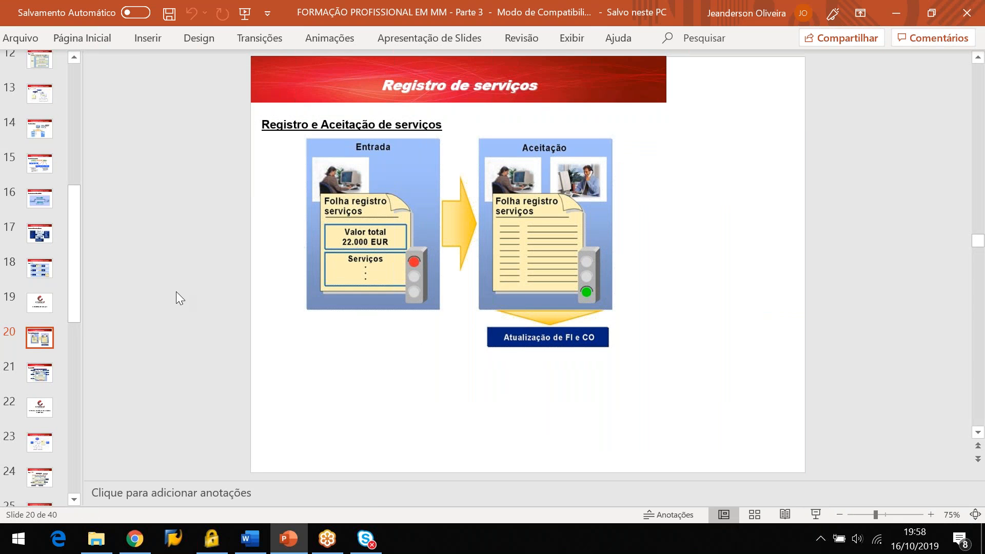
click(34, 300)
click(39, 342)
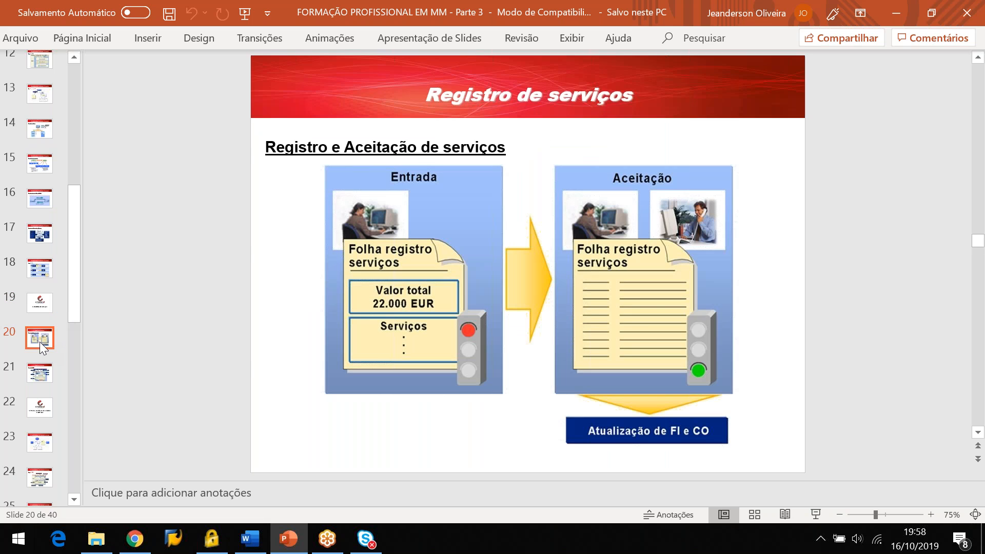
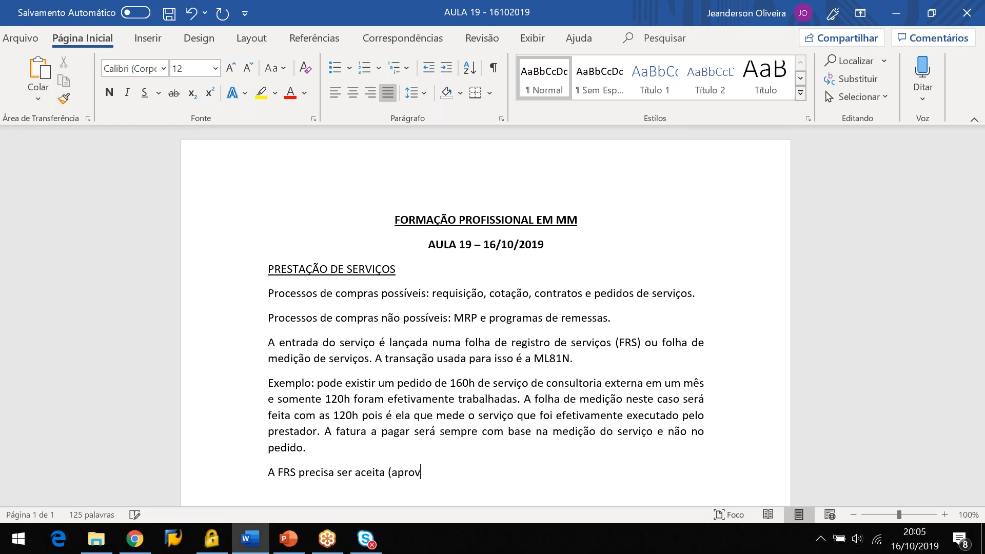
Complete the parenthesis after "A FRS precisa ser aceita" so it reads "(= aprovada ou liberada)"
text(iberada))
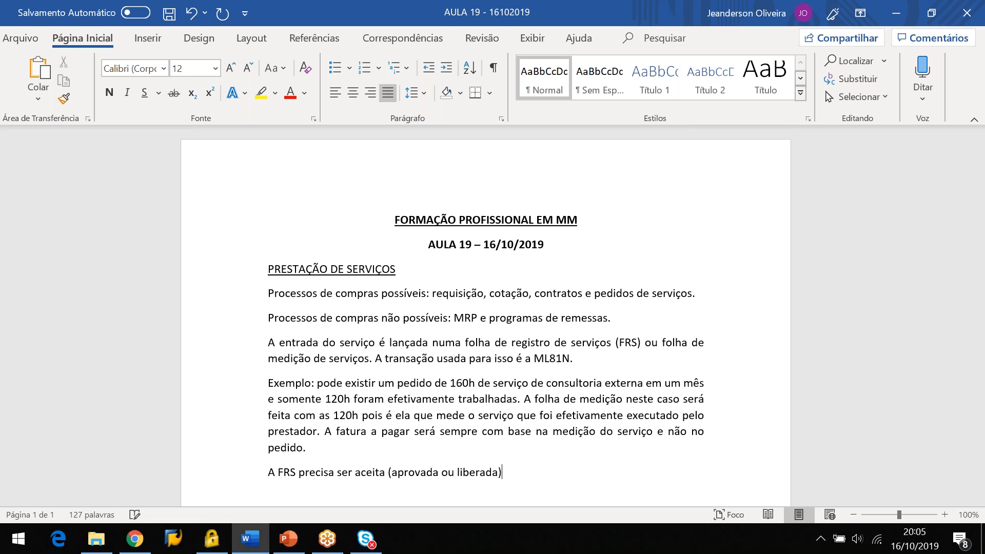
click(392, 472)
text(= aprovada)
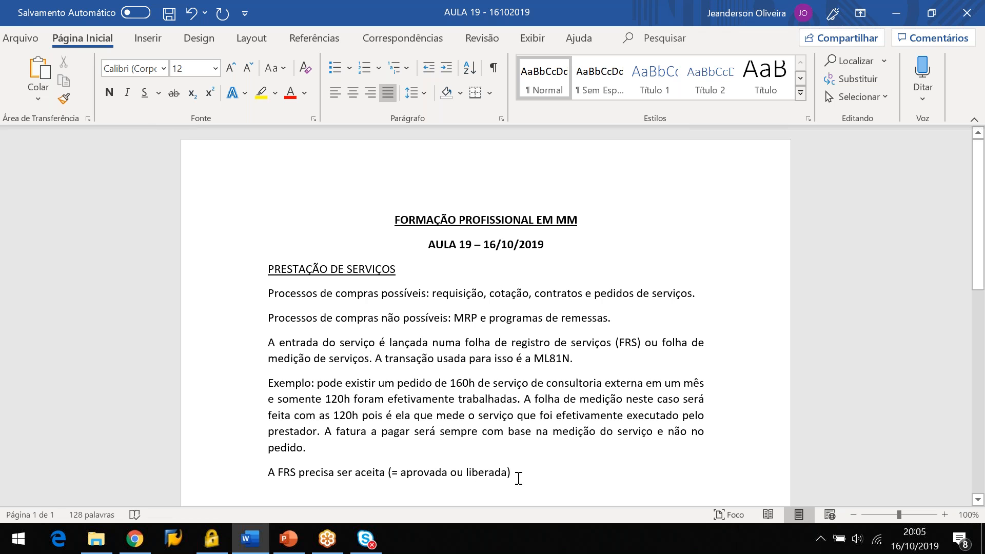
Finish the FRS sentence with "para que uma contabilização seja efetuada e a fatura do serviço seja lançada na MIRO."
text( ou liberada) par)
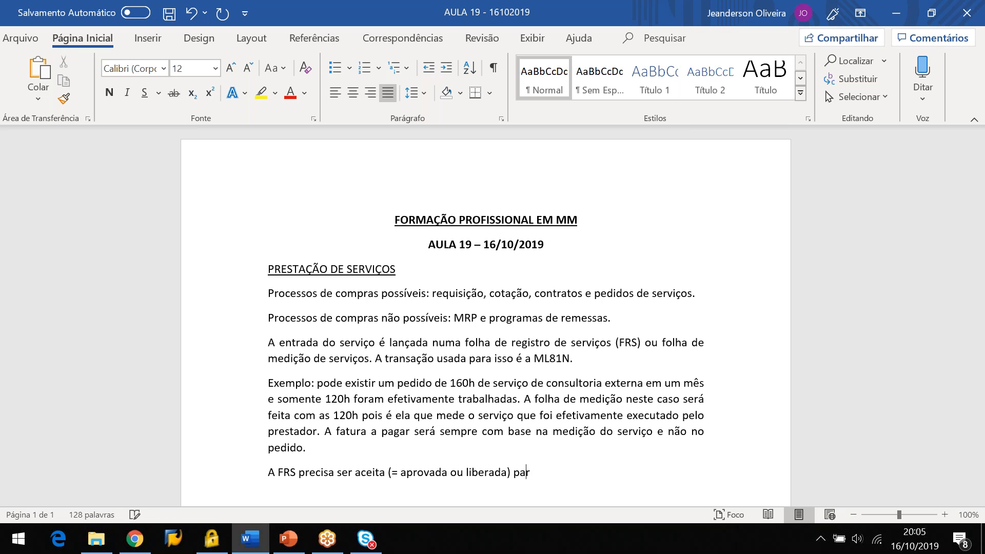
text(a que uma contabilização seja)
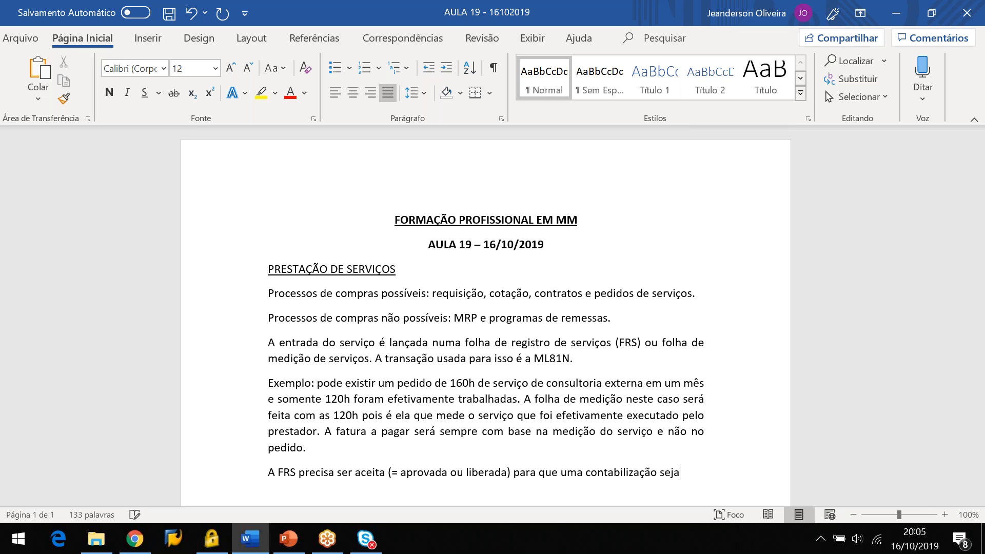
text( efetuada e a g)
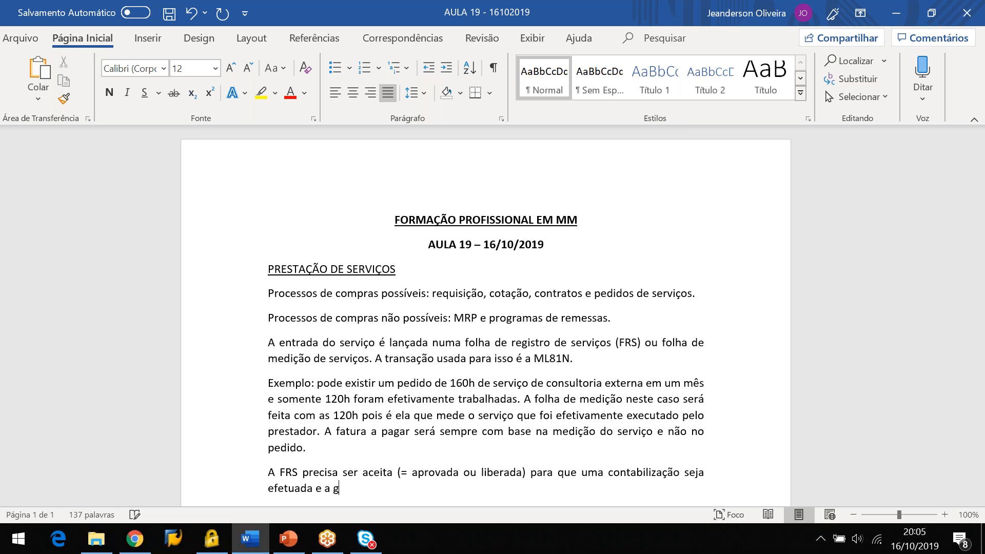
key(BackSpace)
text(fatura)
text( do serviço )
text(seja lançada)
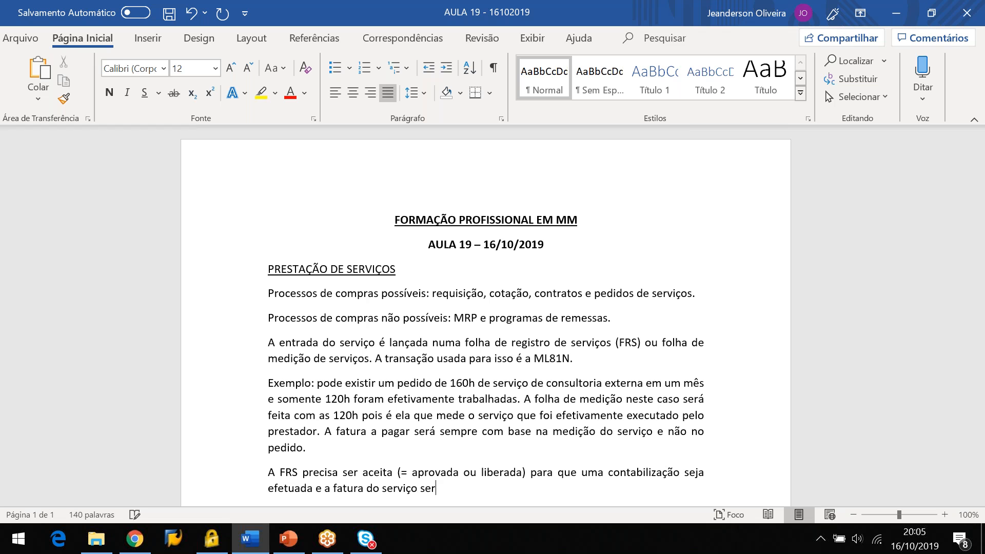
text( na MIRO.)
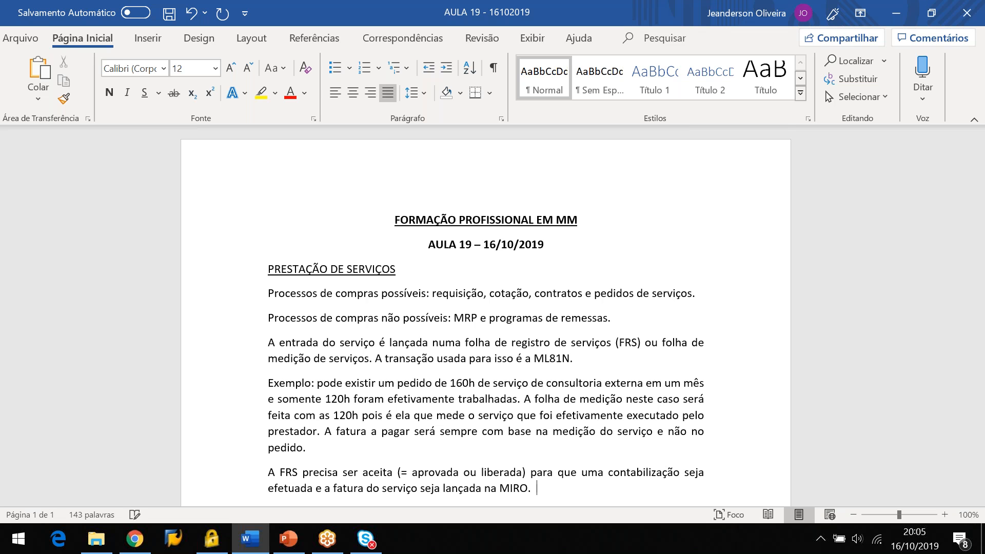
Add to the FRS paragraph "É a própria transação ML81N que permite fazer esta liberação de forma individual"
text(É a própria transação )
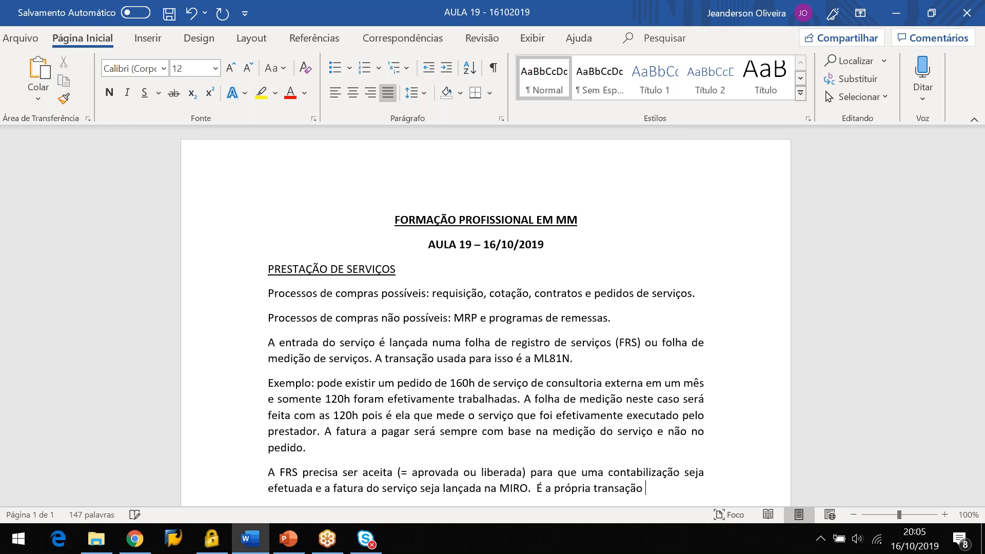
text(ML81N que pe)
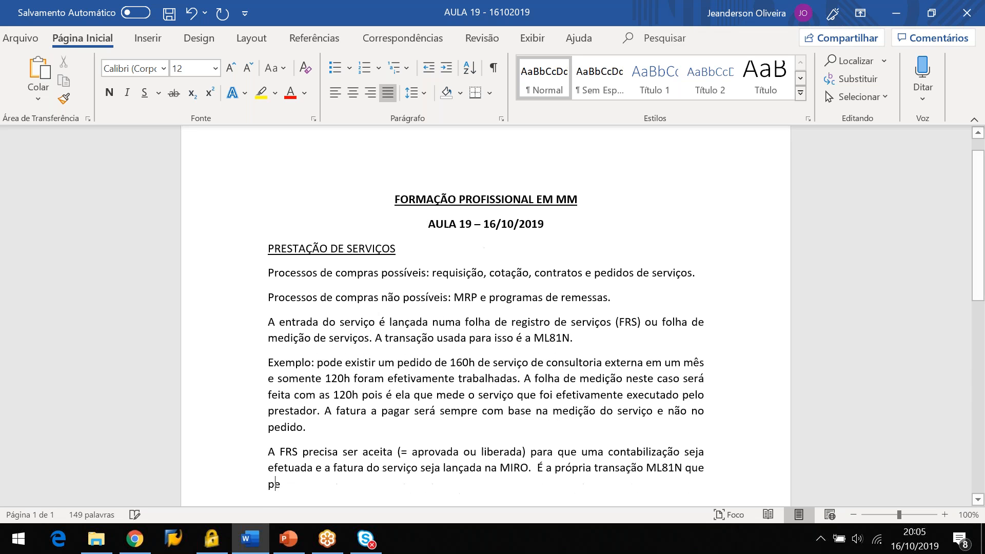
text(rmite faz)
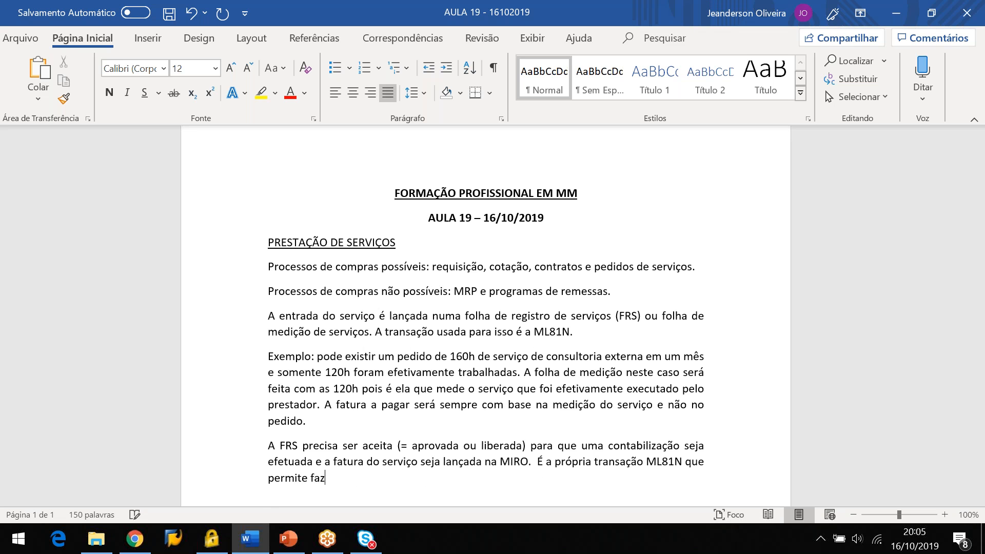
text(er esta liberação de forma individ)
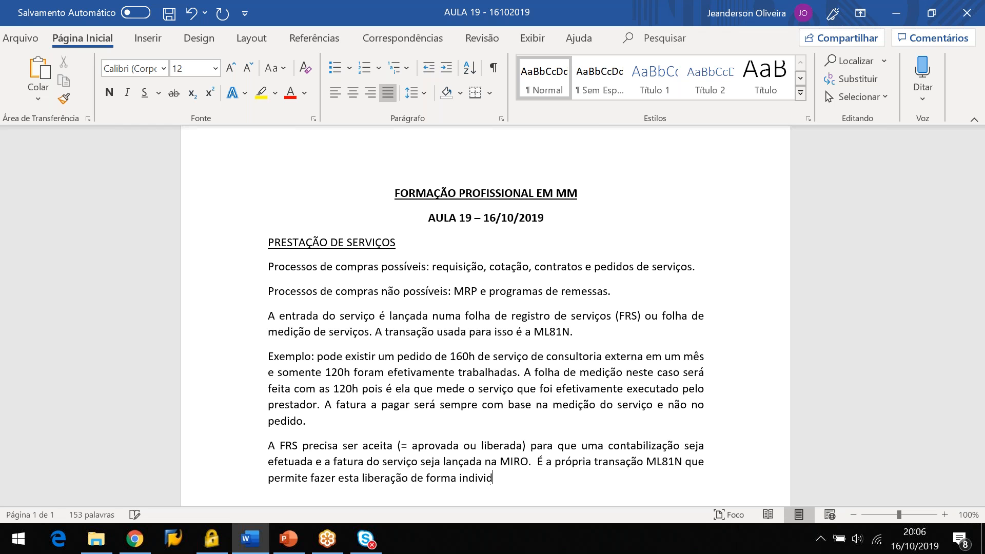
Start the following sentence with "Se o aprovador quiser liberar coletivamente, ou seja, mais de uma FRS ao mesmo tempo"
text(ual. Se o aprovador quiser liberar coletivamente)
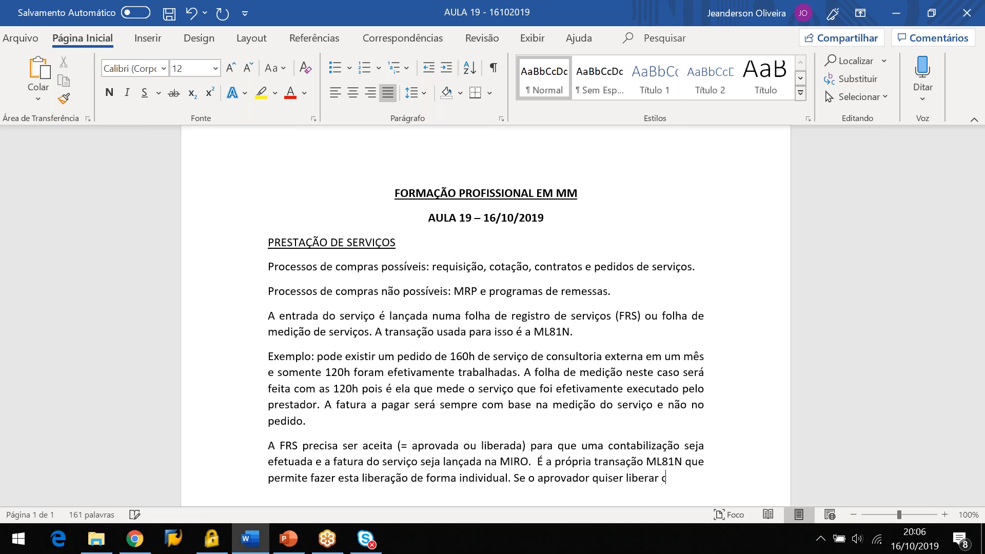
key(BackSpace)
text(, ou seja)
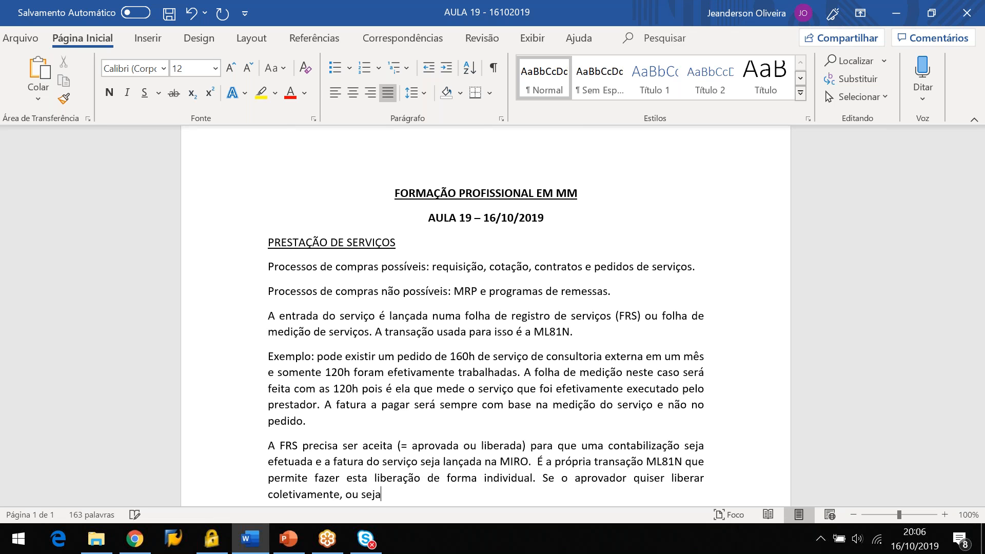
text(, mais de uma FRS ao mesmo tempo)
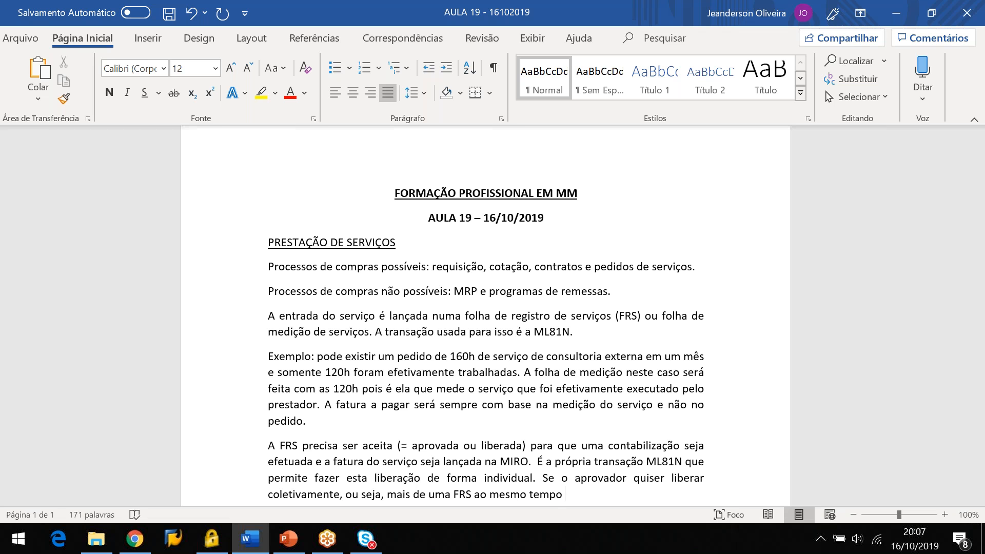
Finish the collective release sentence with "deve ser usada a transação ML85.", leaving a single space after "usada"
text(deve er us)
key(BackSpace)
key(BackSpace)
key(BackSpace)
key(BackSpace)
key(BackSpace)
text(ser a)
key(BackSpace)
text(usada  a transação M)
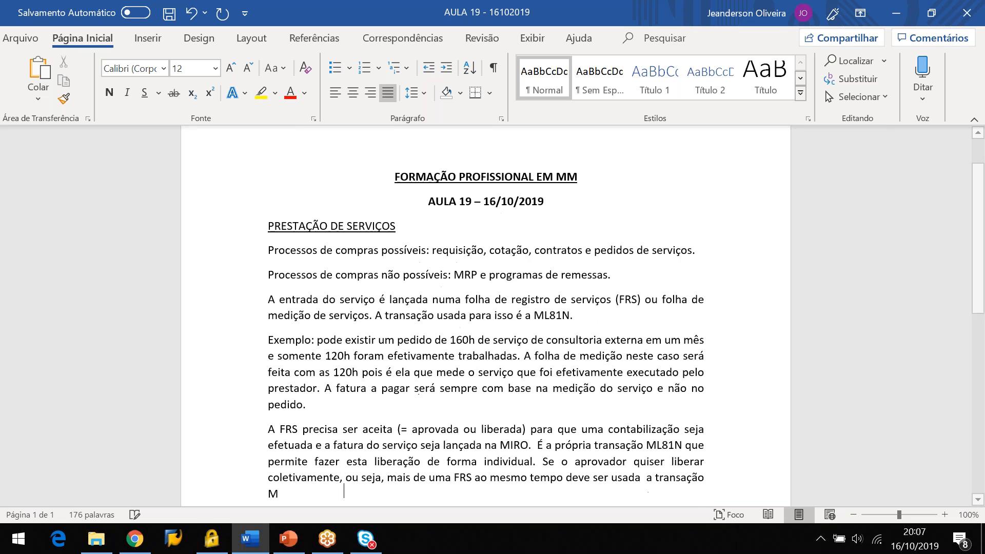
text(L85.)
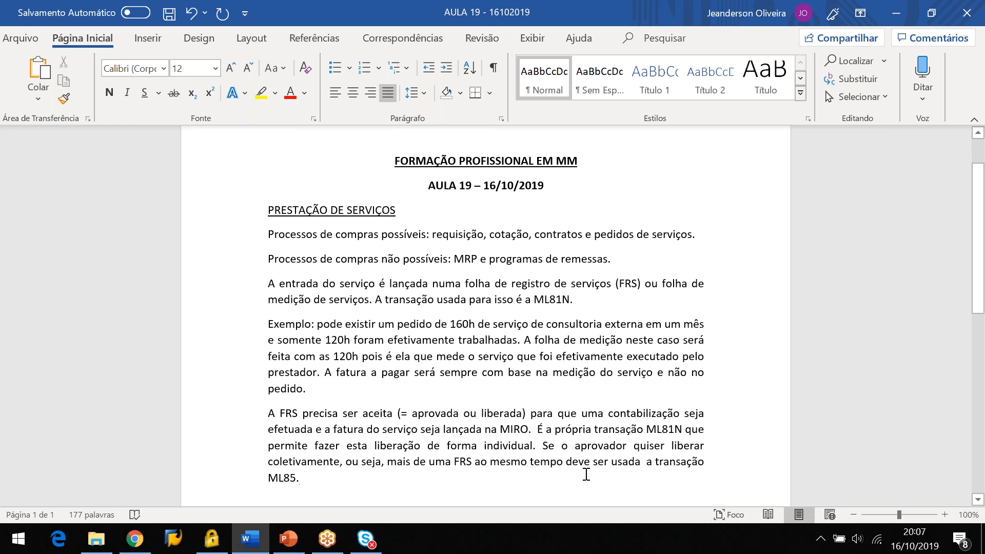
click(643, 461)
key(Delete)
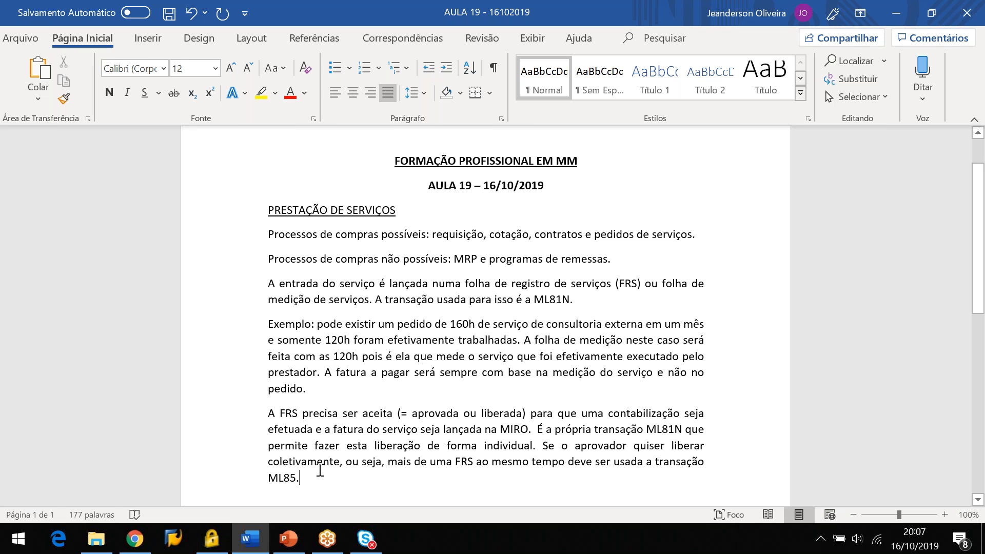
Write a new paragraph below the ML85 sentence reading "Uma FRS só pode ser feita com base num pedido de compras."
click(319, 470)
click(330, 402)
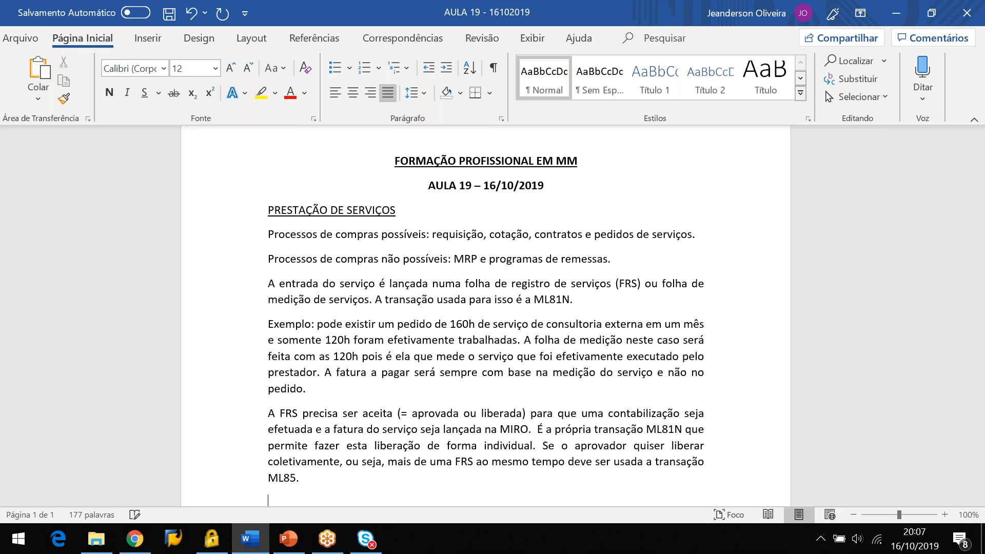
text(Uma  FRS só pode ser  feita)
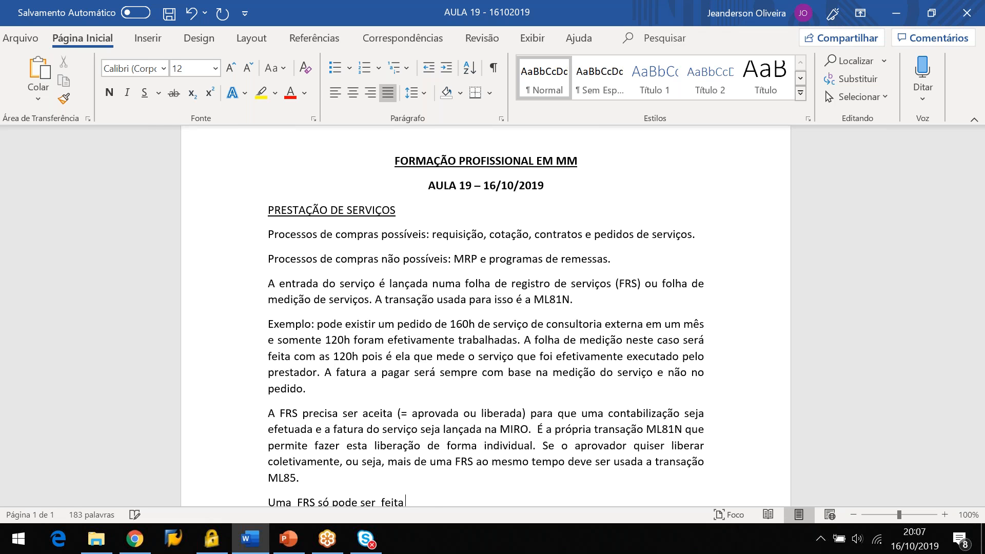
text( com base num pedido de compras.)
key(Return)
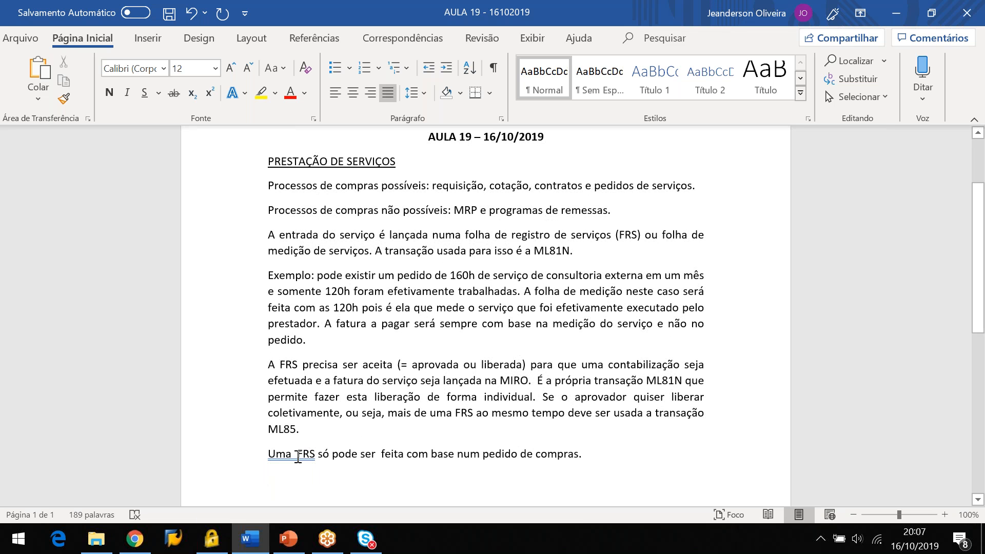
Remove the double spaces in the new sentence and insert "(entrada de serviço)" after "Uma FRS"
click(298, 454)
key(BackSpace)
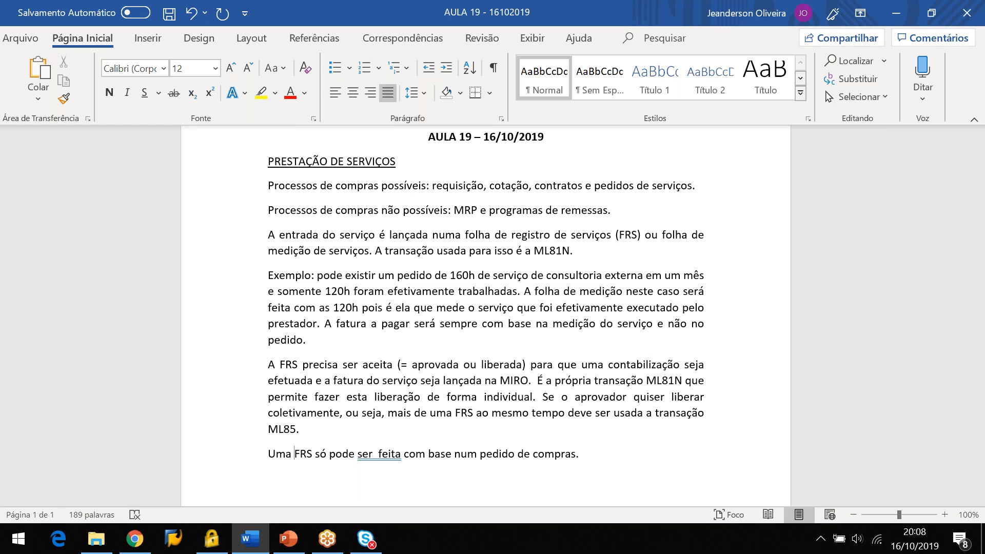
click(375, 454)
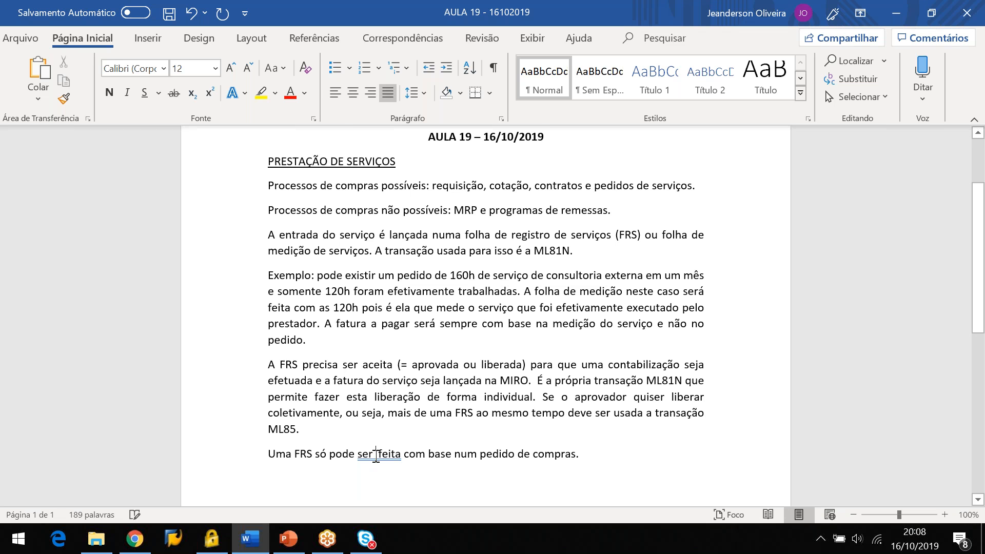
key(BackSpace)
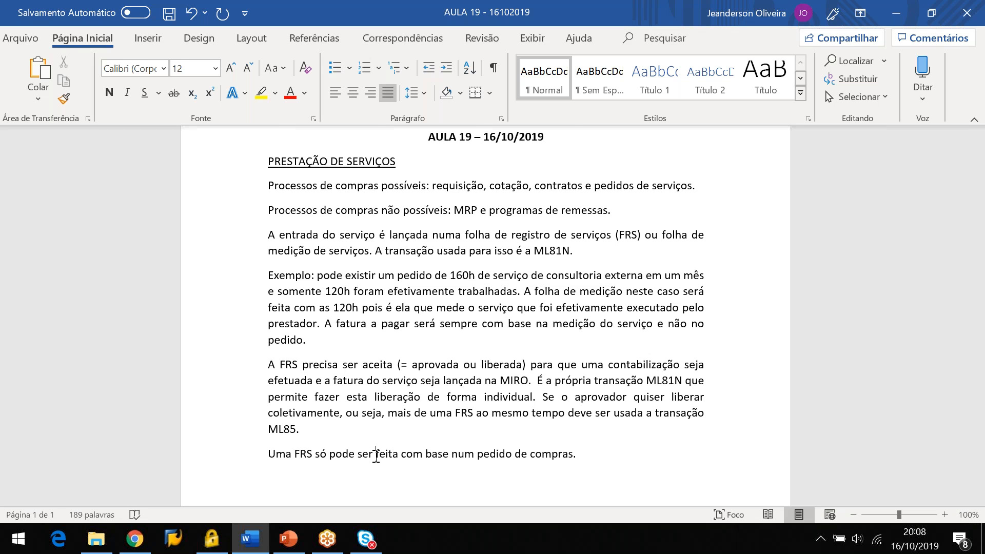
click(315, 455)
text(( entrada de serviço))
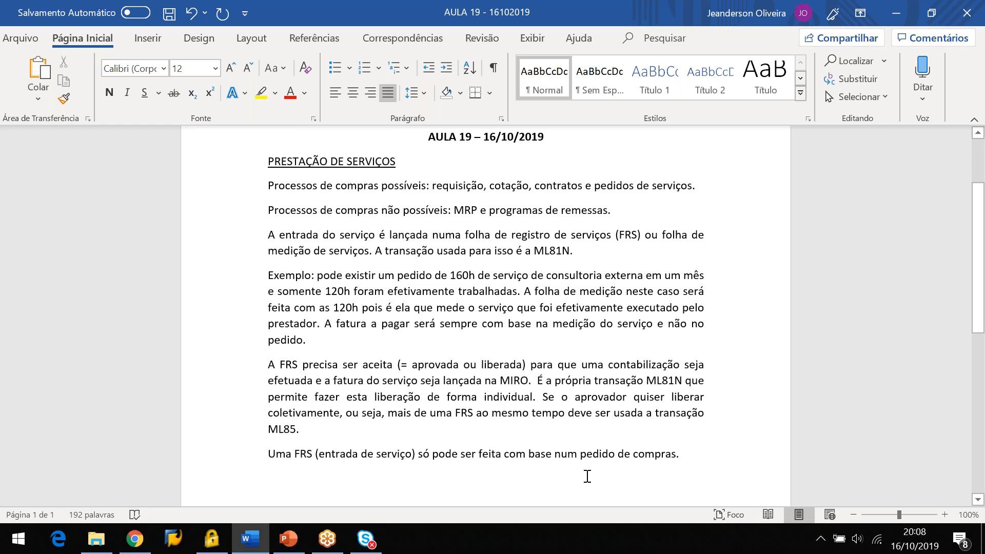
Continue the paragraph with "Até é possível lançar valores maiores que aqueles informados na aba de serviços em"
click(706, 454)
text(Até é )
text(possível lanç)
text(ar)
text( valores )
text(maiores que o)
key(BackSpace)
text(aqueles informa)
text(dos n)
text(a aba de servi)
text(ços em )
Complete the sentence with "nível de item do pedido, desde que a aba limite tenha valores não planejados previstos."
text(nível de item do ped)
text(ido, desde qu)
text(e a ab)
text(a limite )
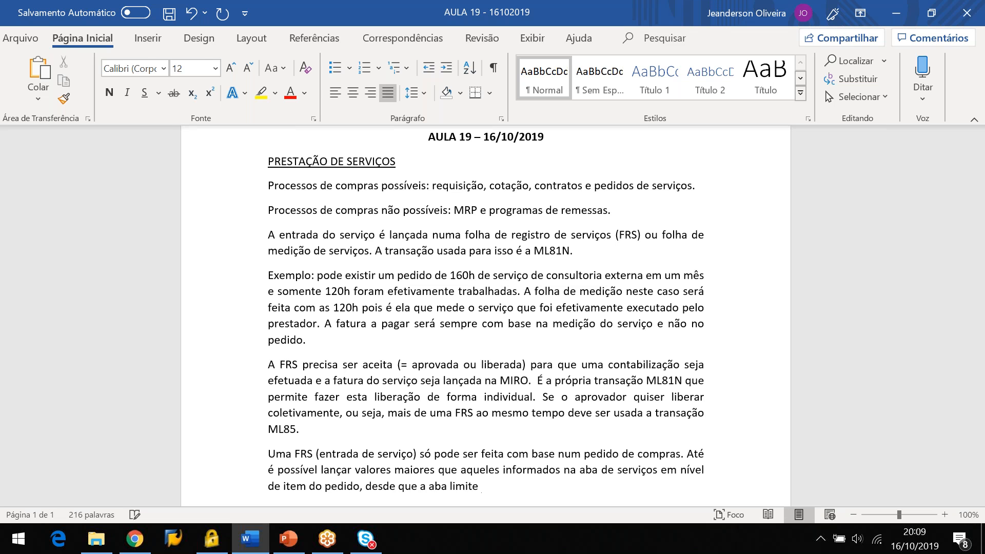
text(tenha valores não planejados previstos.)
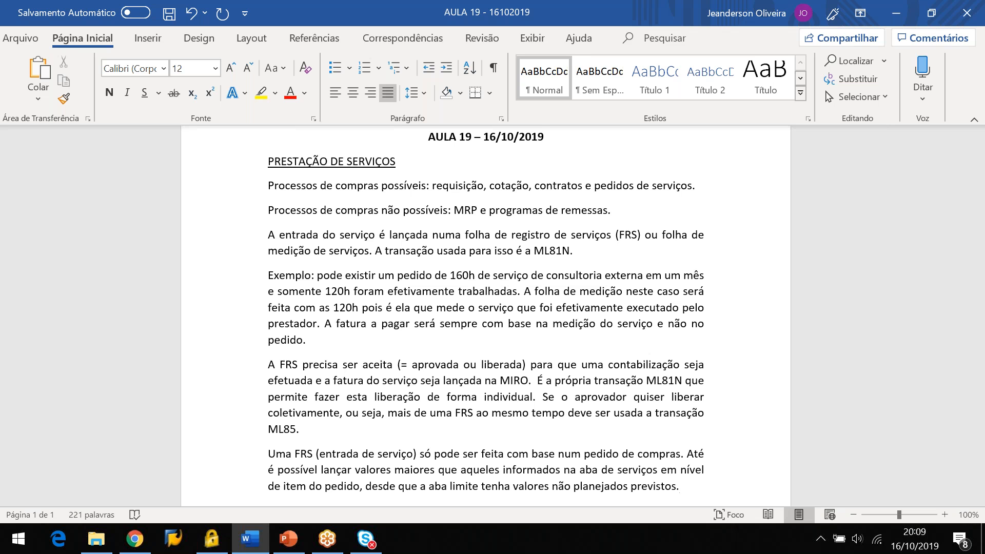
Start a new paragraph with "Reforçando que o pedido de serviço é"
key(Return)
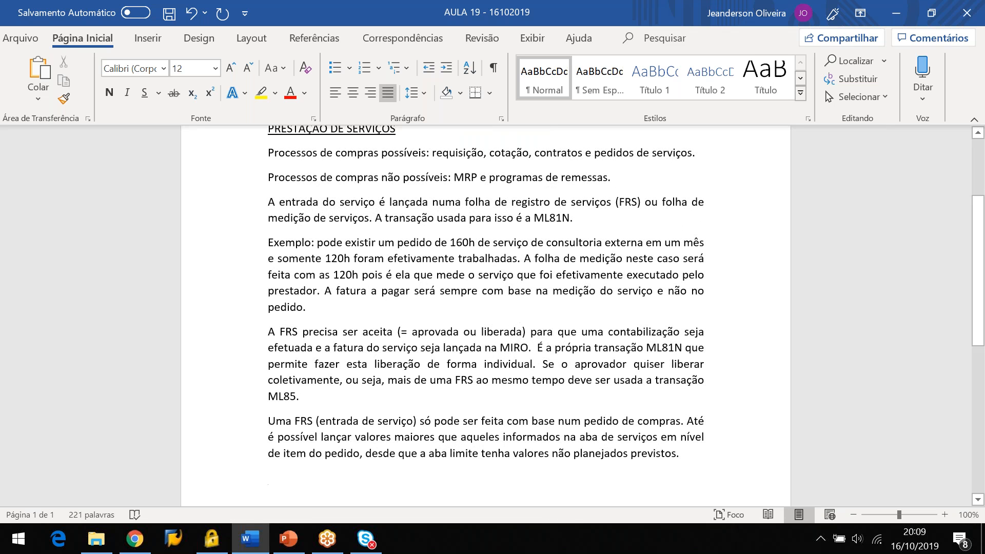
text(REf)
key(BackSpace)
key(BackSpace)
text(efor)
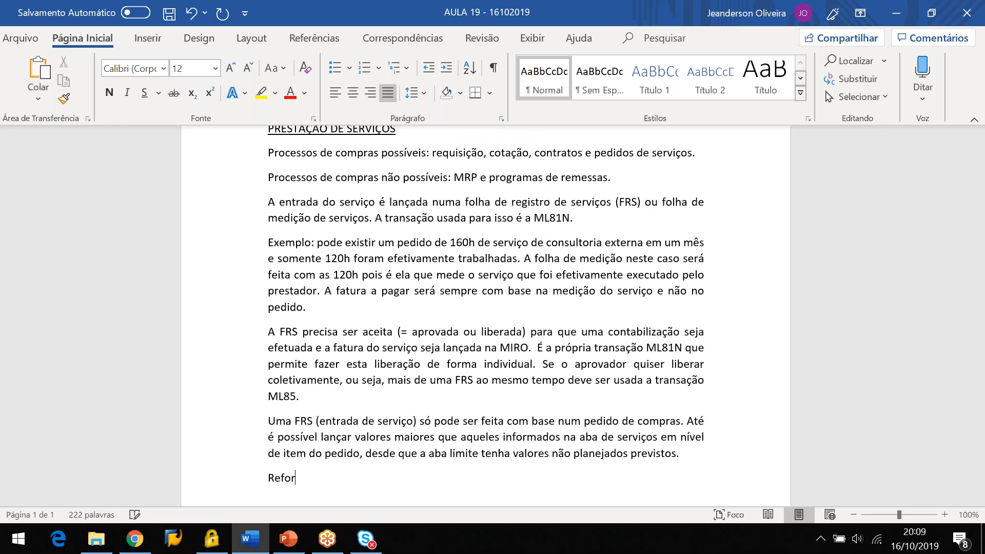
text(çando que o pedido de serviço é)
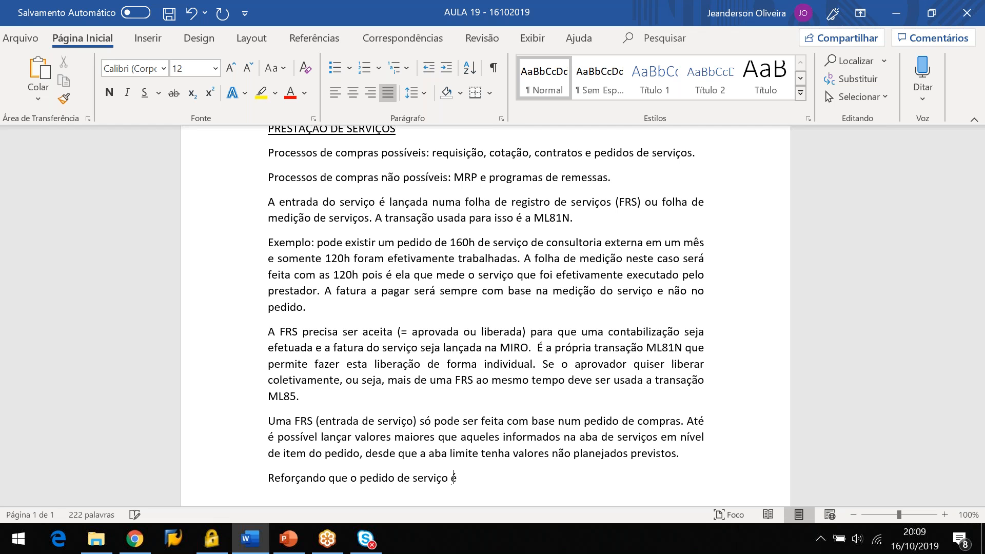
Complete the service order sentence with "aquele tem definida em nível de item a categoria de item 'D'."
text( aquele tem tem)
key(BackSpace)
key(BackSpace)
key(BackSpace)
text(definida)
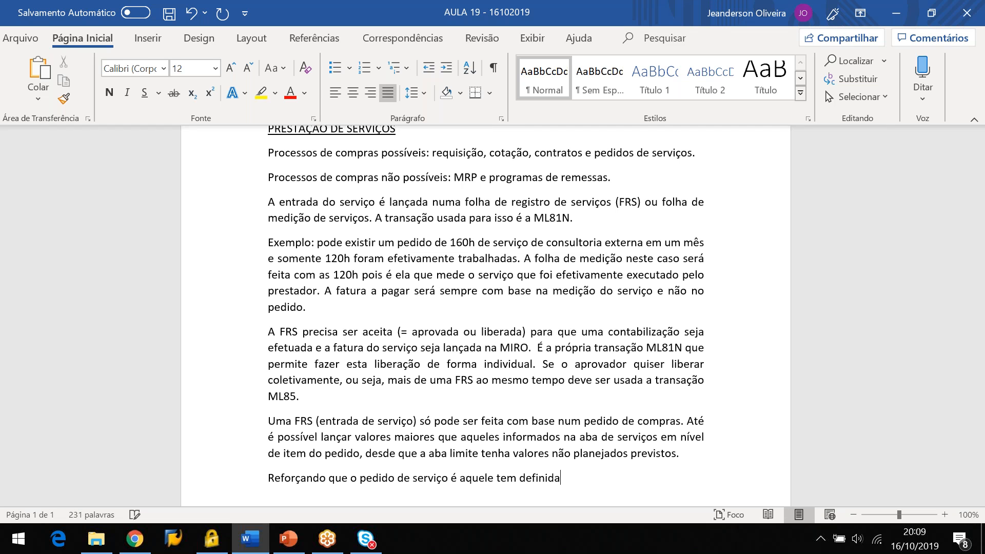
text( em nível de item a categ)
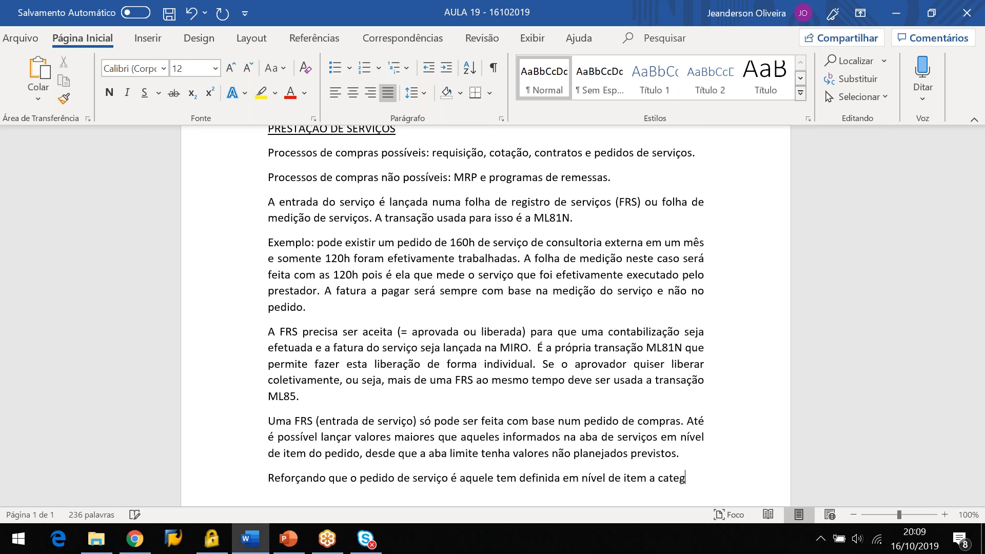
text(oria de item )
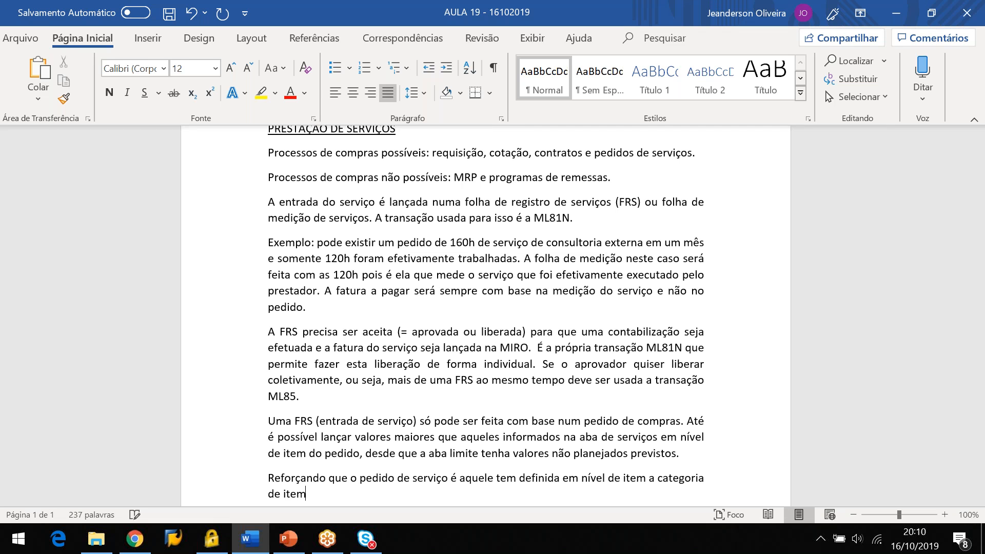
text('D')
text(.)
Add to the paragraph "É ela que impede o lançamento de uma MIGO de entrada após o pedido"
text(É ela)
text( que e)
key(BackSpace)
text(def)
key(BackSpace)
key(BackSpace)
key(BackSpace)
text(impede o lançamento de uma MIGO)
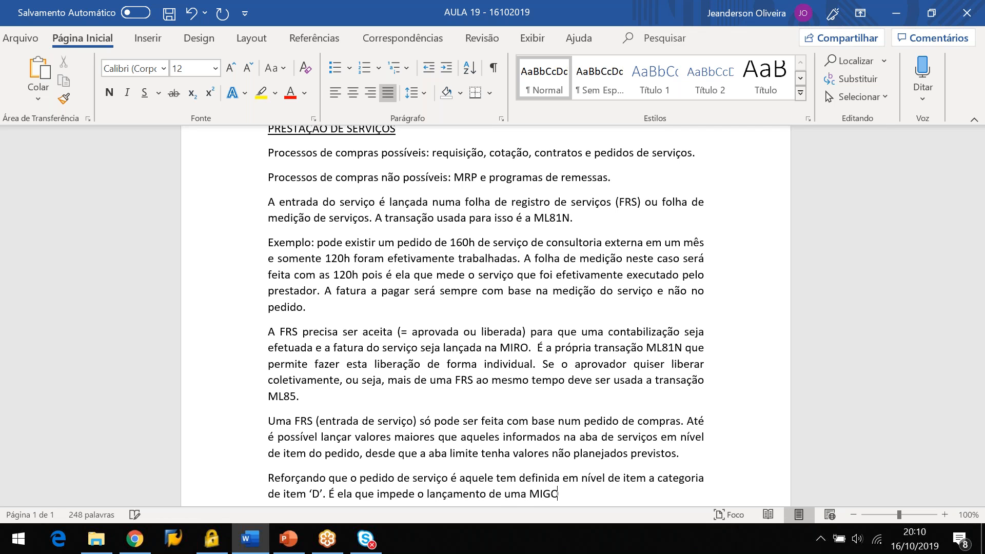
text( de entrada após o pedido)
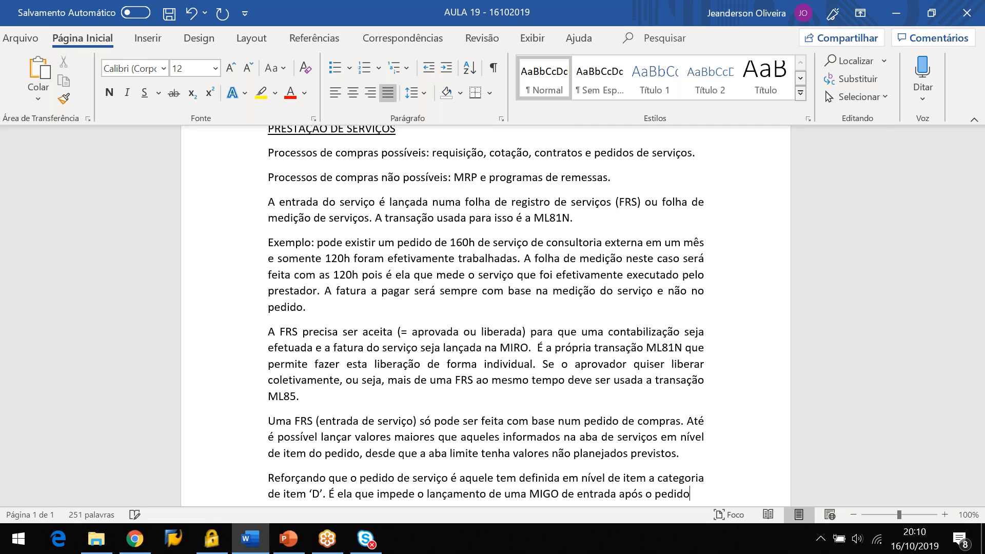
Finish the MIGO sentence with ", substituindo-a pela ML81N."
text( e)
key(BackSpace)
key(BackSpace)
key(BackSpace)
text(, sub)
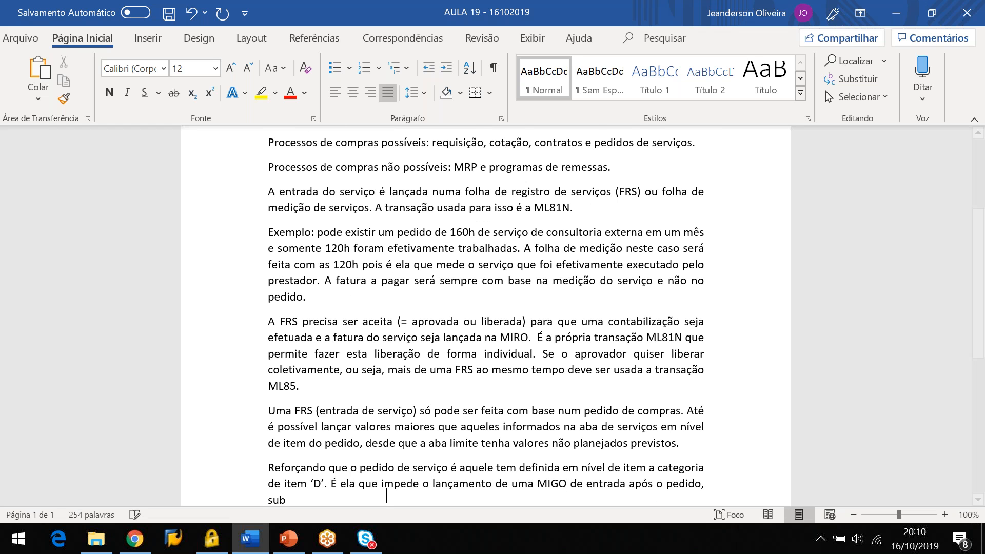
text(stituindo)
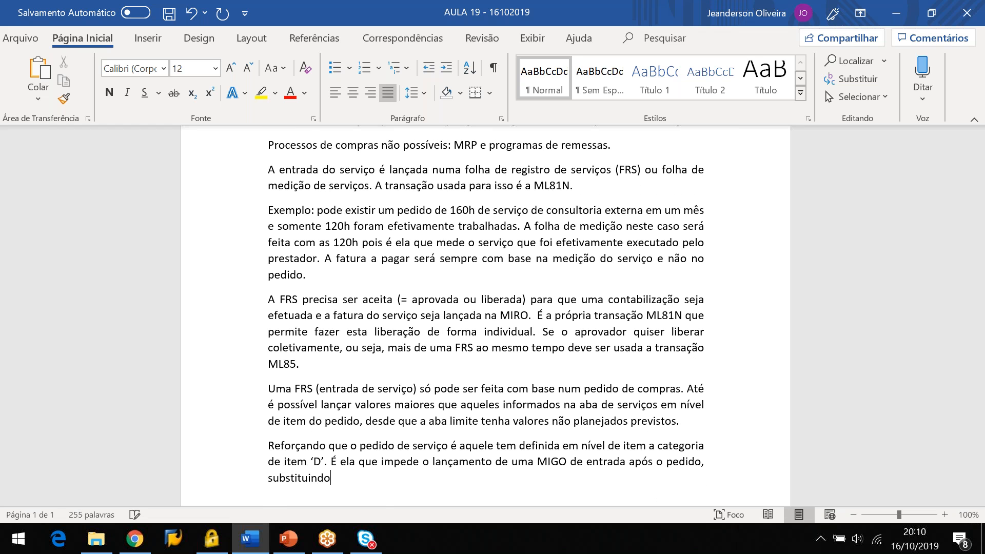
text(-a pela ML81N.)
Start a new paragraph with "Assim que uma FRS é aprovada, o"
key(Return)
text(Assim q eu um)
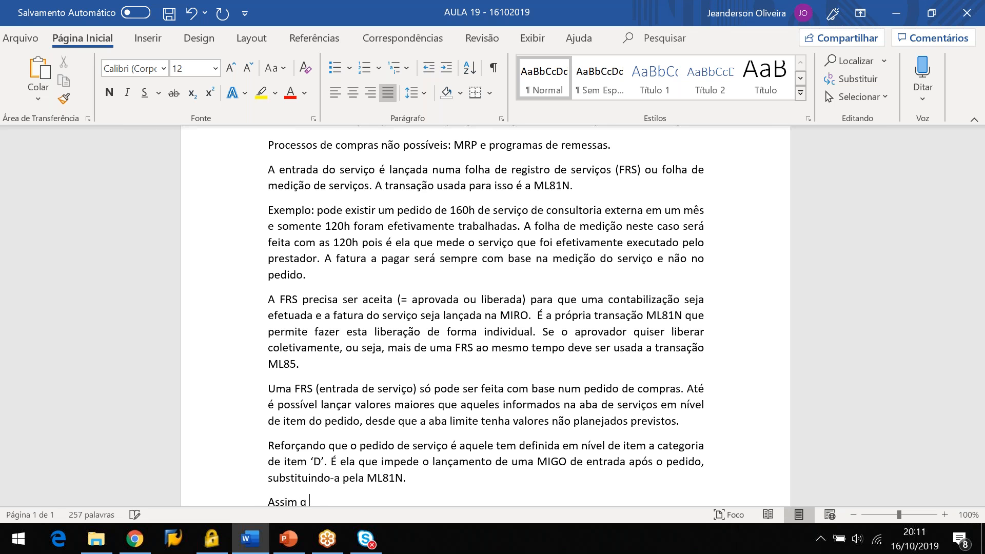
key(BackSpace)
key(BackSpace)
key(BackSpace)
key(BackSpace)
key(BackSpace)
key(BackSpace)
text(ue uma FRS é ab)
key(BackSpace)
text(provad)
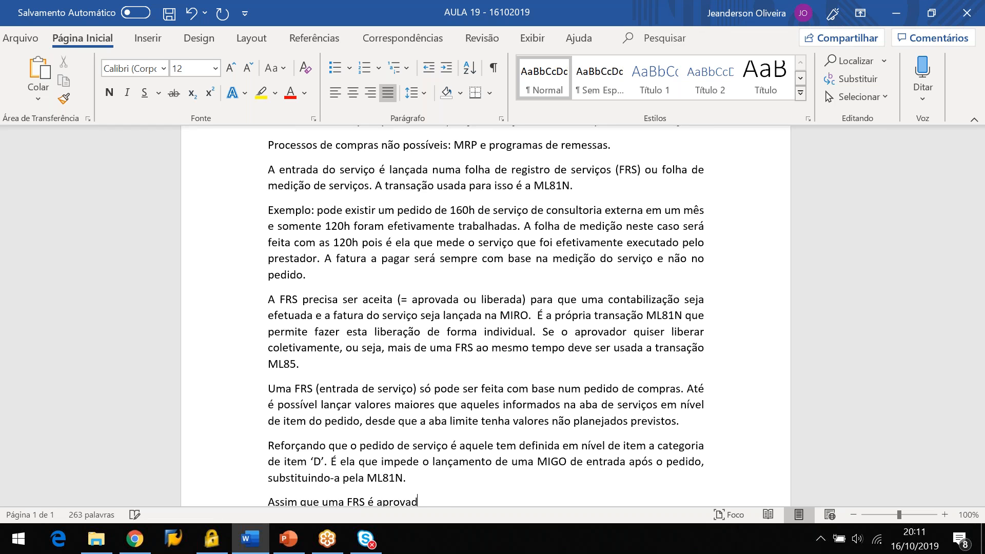
text(a, o s)
Continue the approval sentence with "SAP cria um documento de material"
key(BackSpace)
text(sa)
key(BackSpace)
key(BackSpace)
text(SAP cira)
key(BackSpace)
key(BackSpace)
key(BackSpace)
text(ria um documento de )
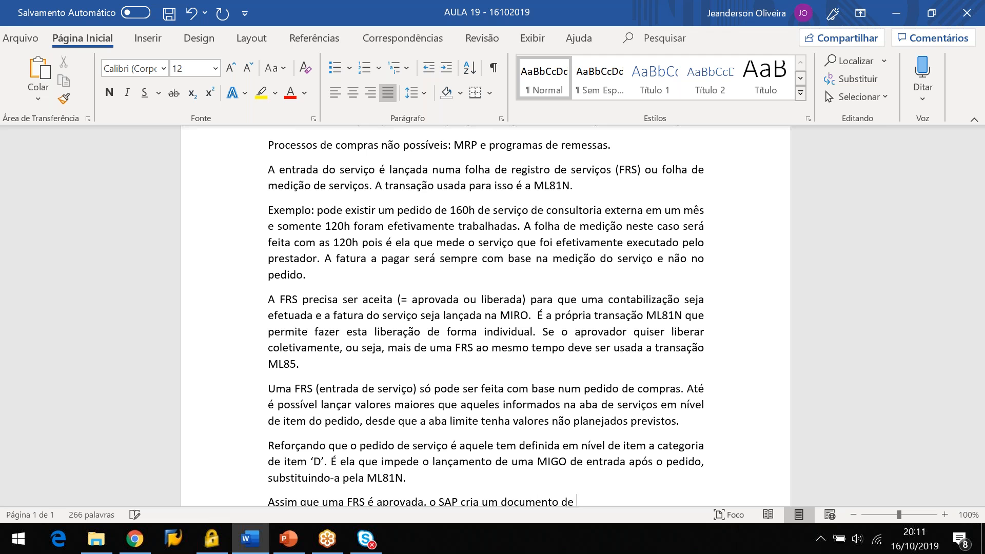
text(material)
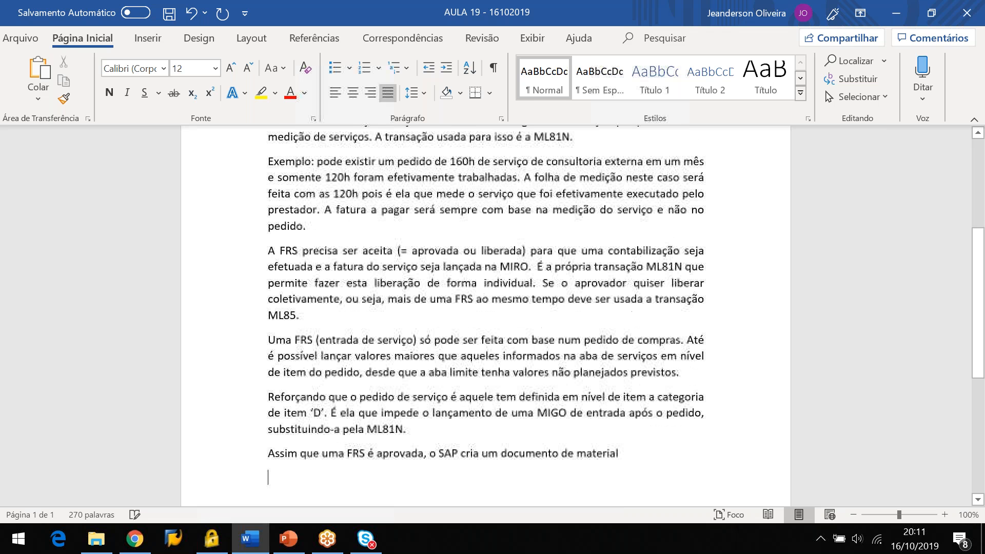
Complete the sentence with "com o tipo de movimento 101, como se tivesse sido lançada uma entrada de material para consumo direto."
text( com o ti)
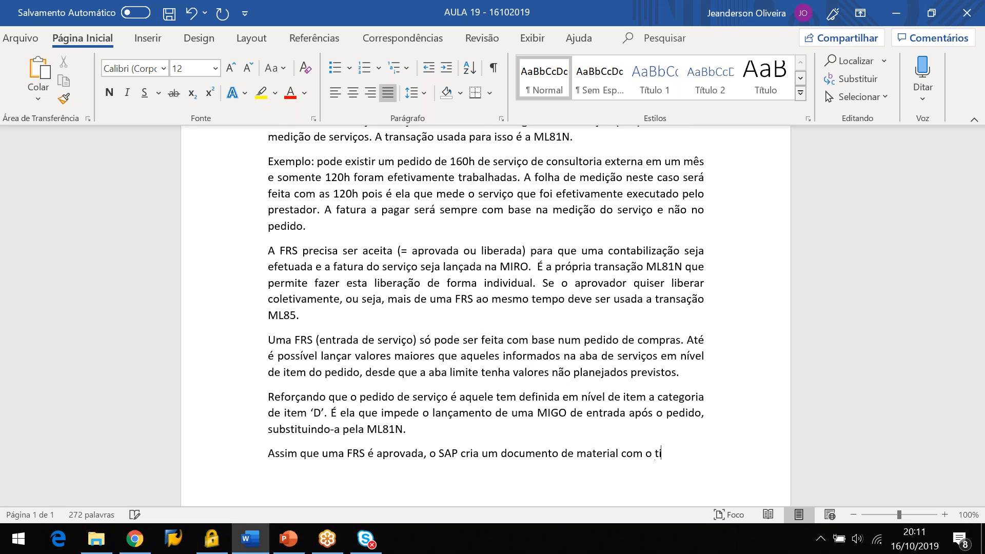
text(po de movimento 1)
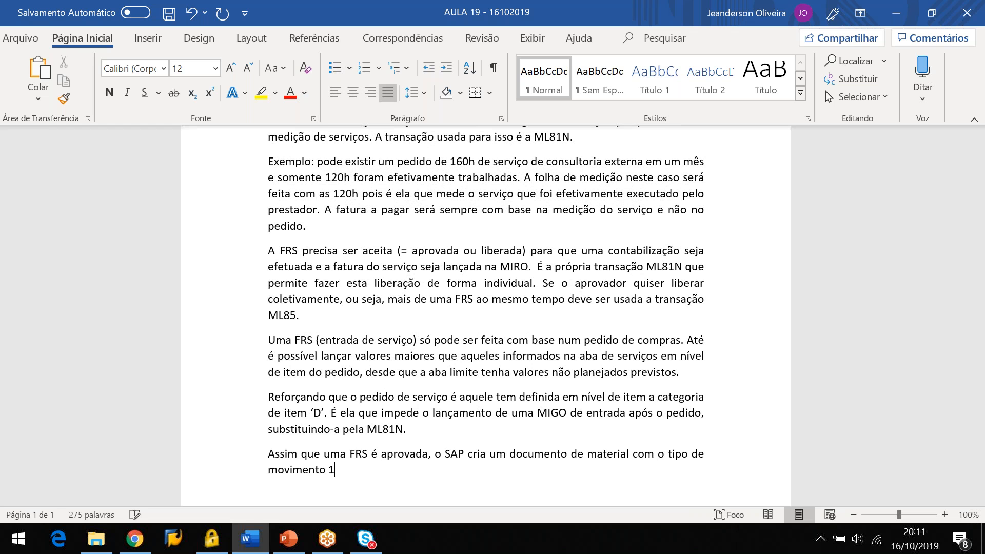
text(01, como se tivesse sido lançada um)
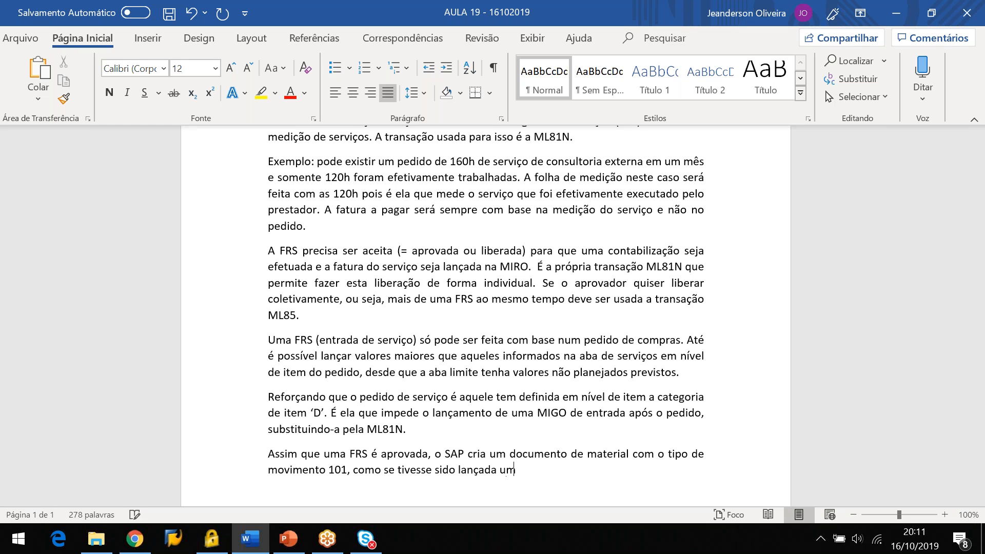
text(a entrada de material para con)
text(o direto.)
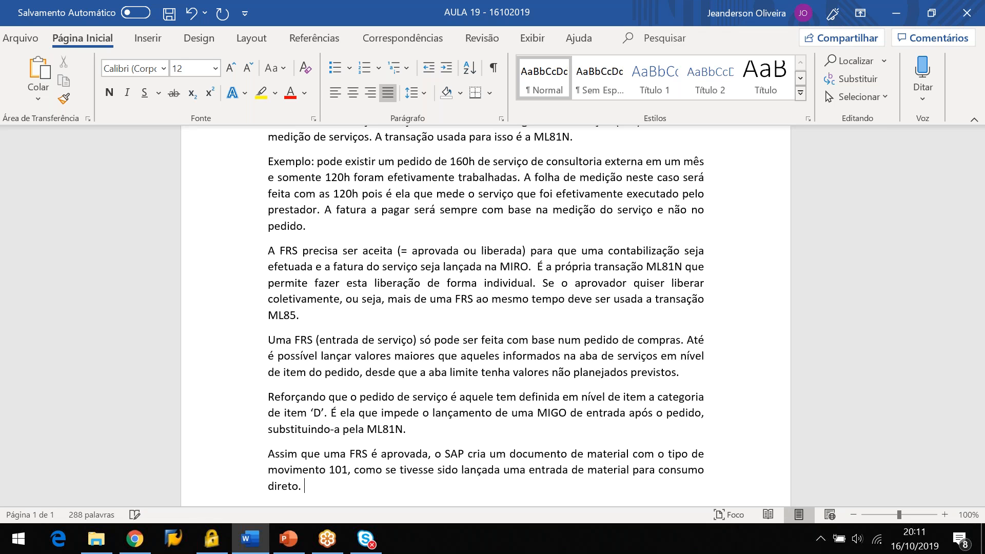
Continue the last paragraph with "É nesse documento de material, que poderá ser depois visualizado pela MIGO"
text( É nesse documento )
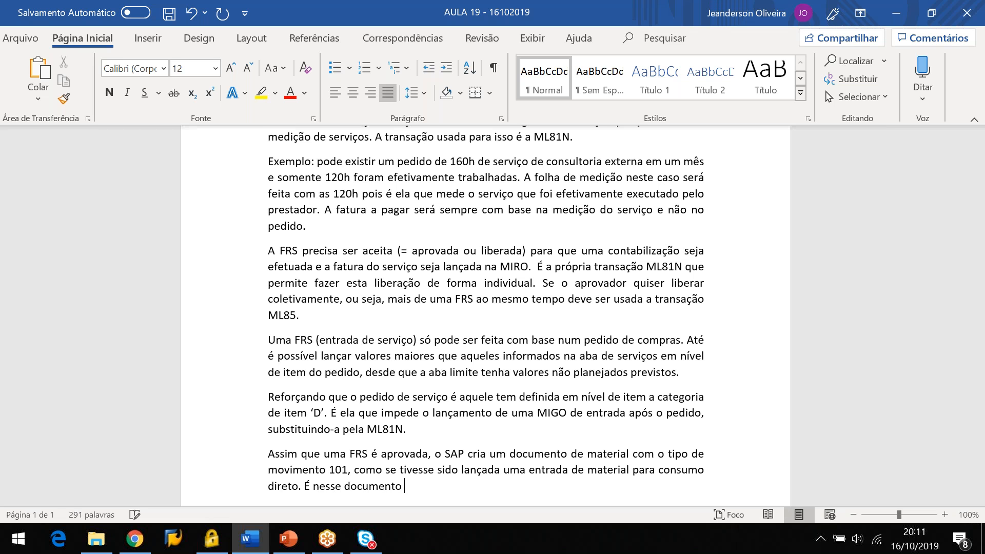
text(de material, que tamb)
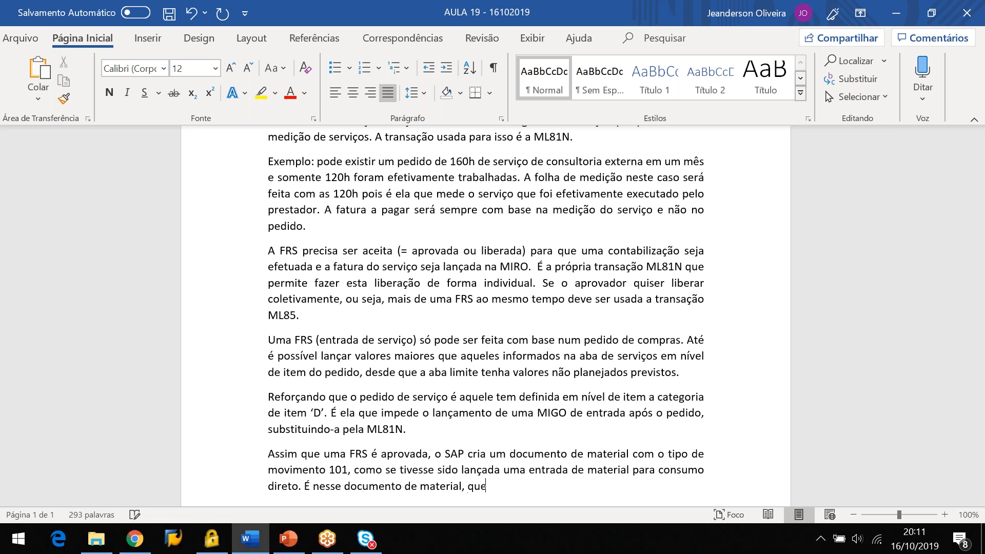
key(BackSpace)
key(BackSpace)
key(BackSpace)
key(BackSpace)
text(poderá ser depois visus)
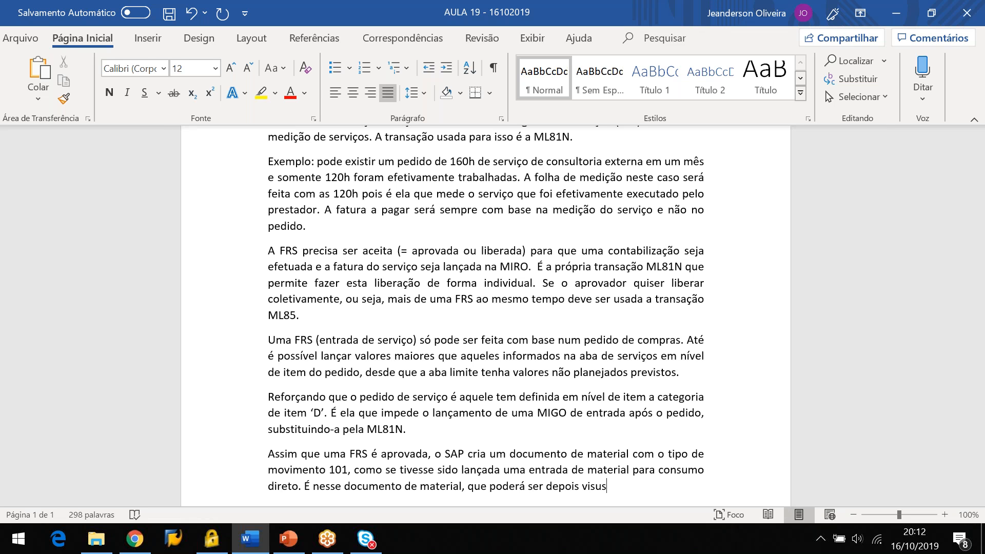
key(BackSpace)
text(alizado pela MIGO)
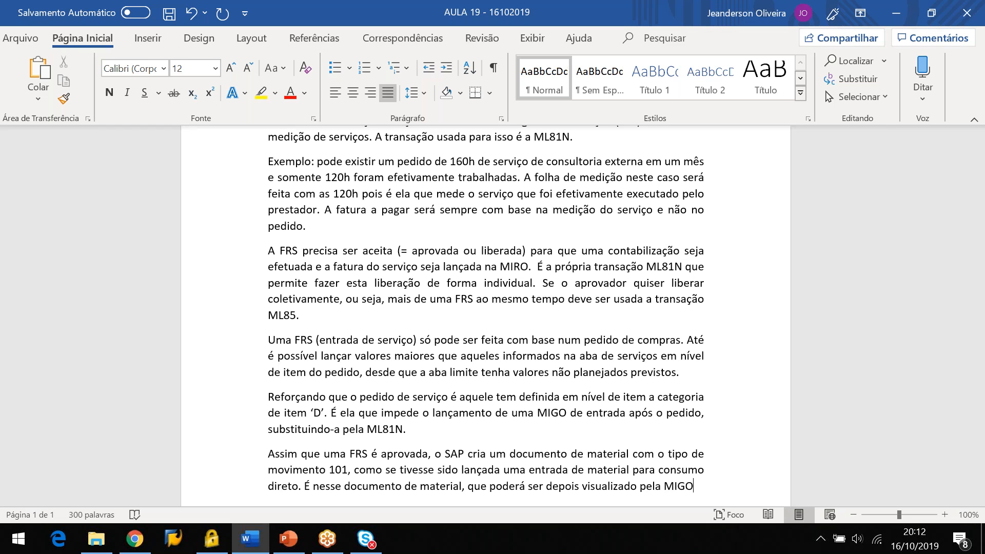
Finish the sentence with ", que estará vinculado o documento contábil da medição do serviço aprovada." and start a new line
text(, que é)
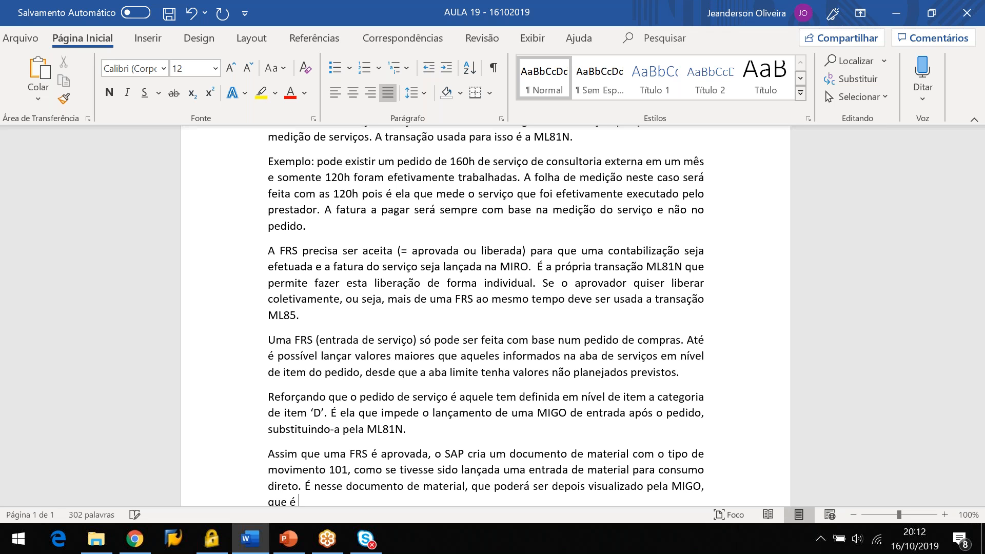
key(BackSpace)
text(estará vinculado o douc)
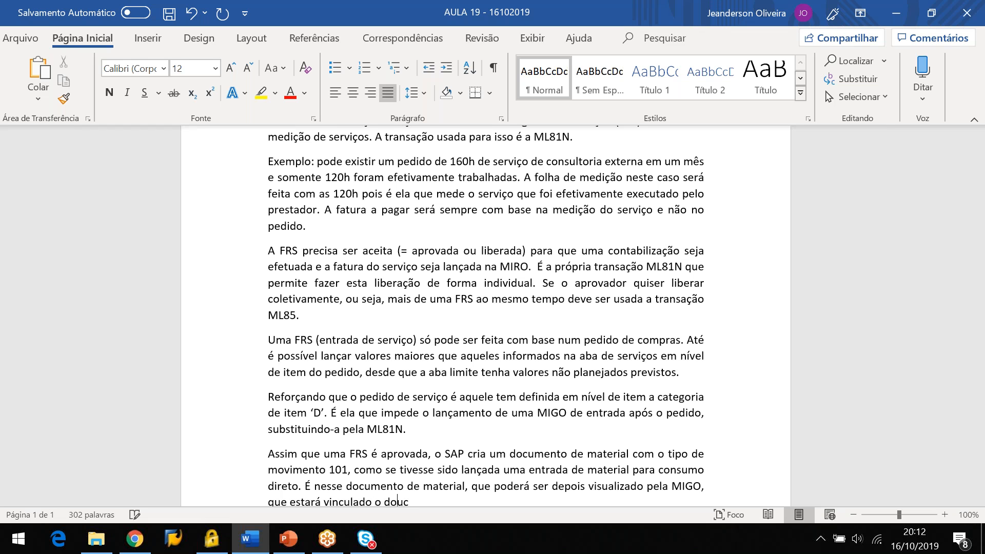
key(BackSpace)
key(BackSpace)
text(cumento contábil da )
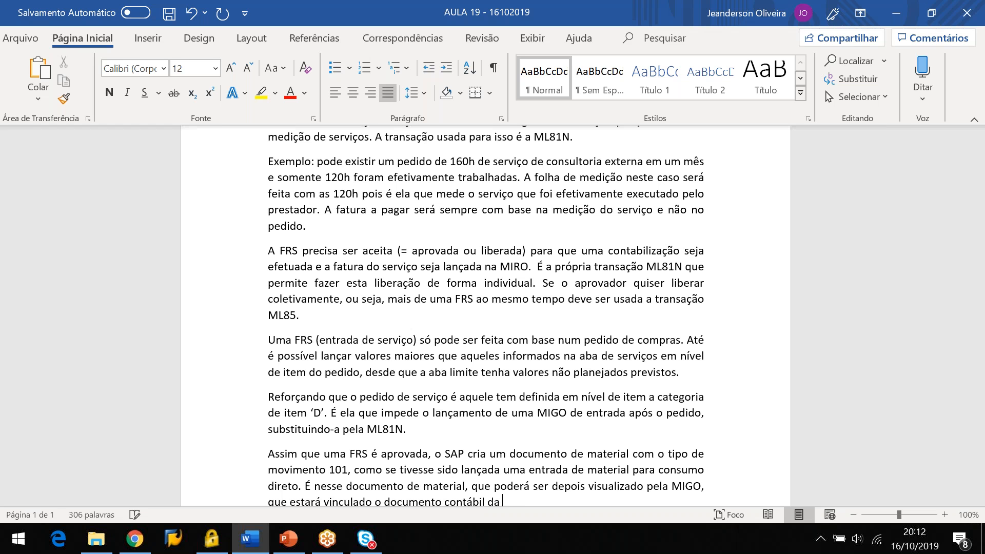
text(medição do serviço aprovada.)
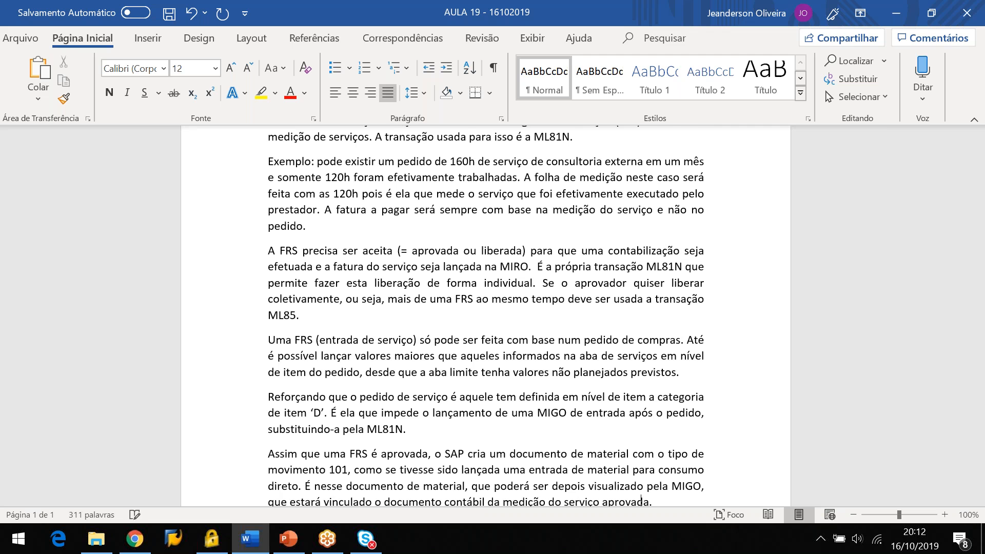
key(Return)
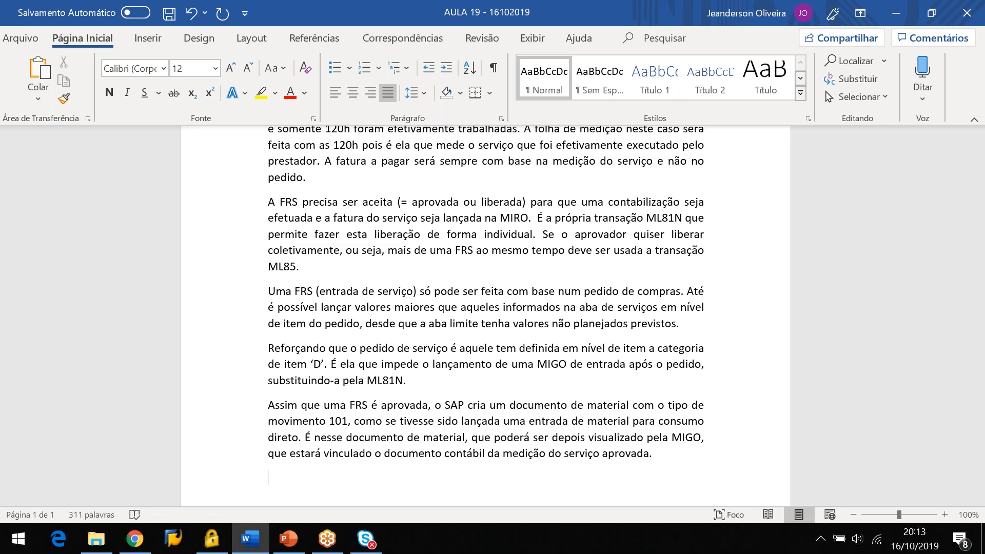
Switch to the PowerPoint course slides and view slide 20, "Registro e Aceitação de serviços"
key(alt+Tab)
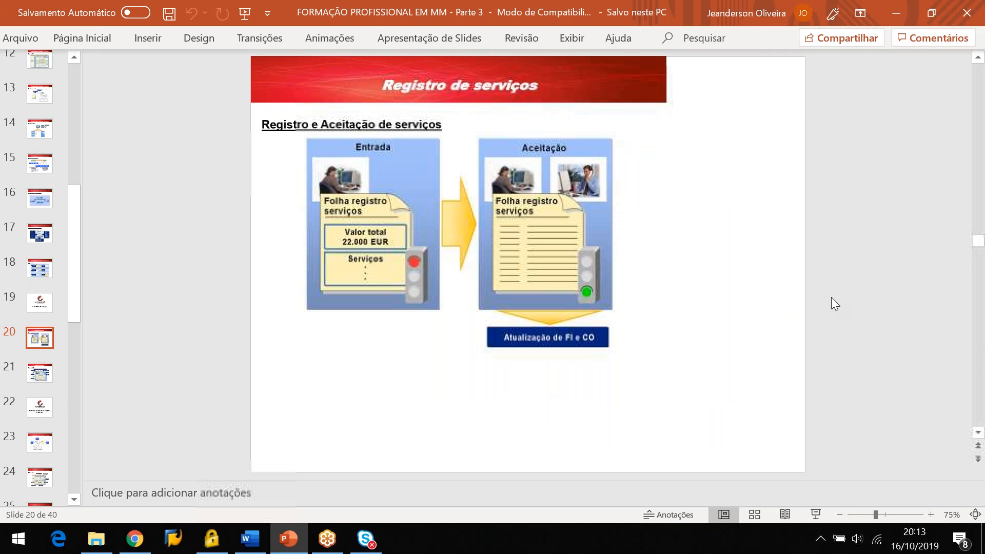
click(45, 374)
scroll(345, 400, up, 2)
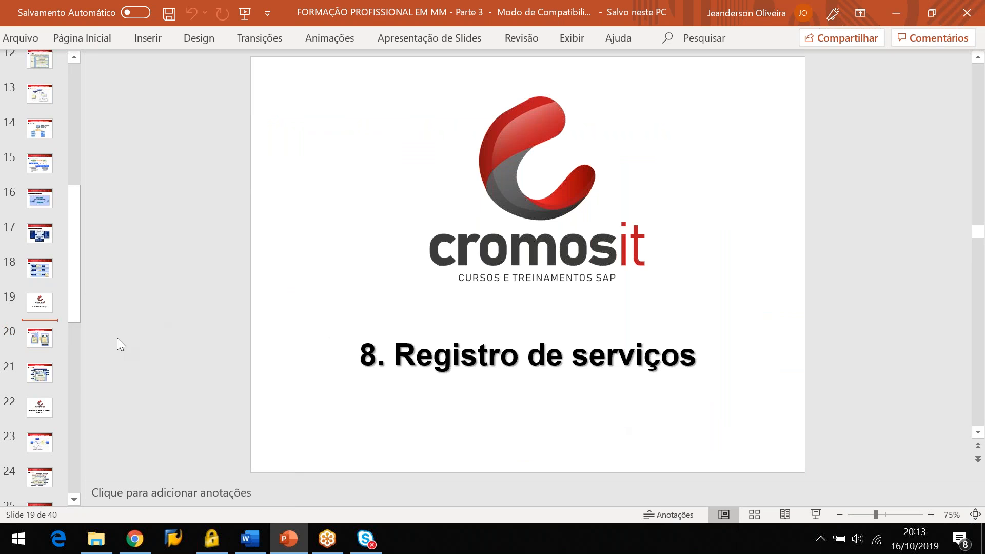
key(Down)
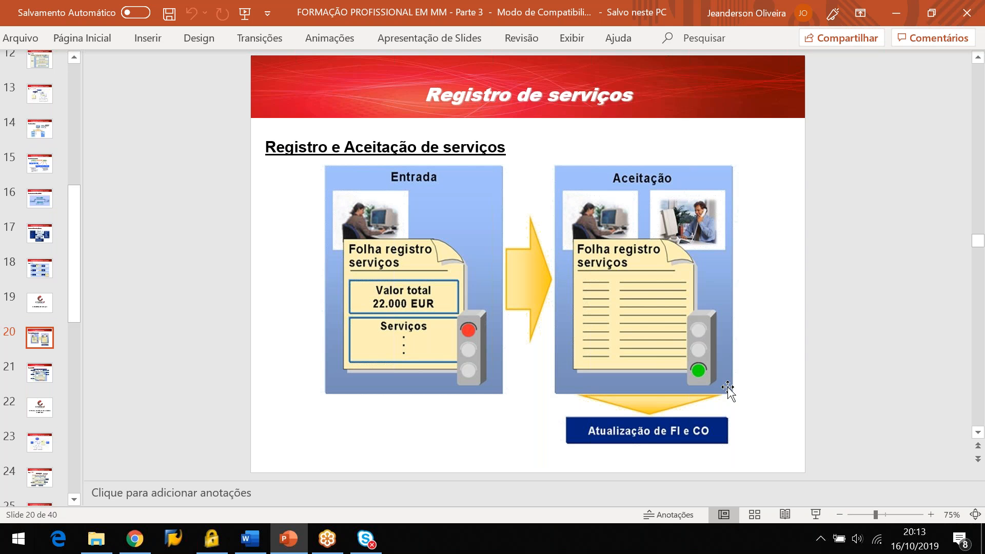
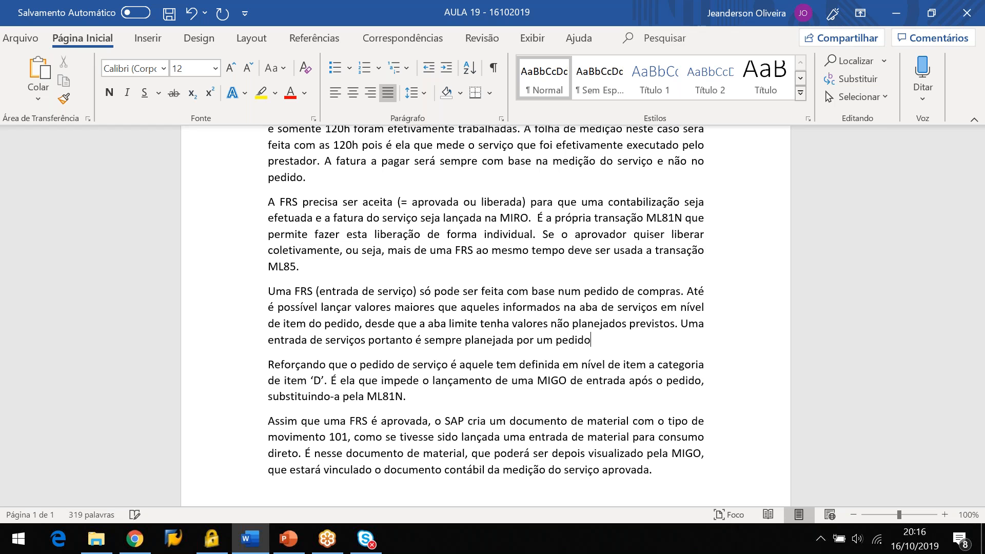
Complete the sentence about service entries planned by a purchase order with ", mesmo quando se lançar um valor acima do planejado."
text(mesmo quando se)
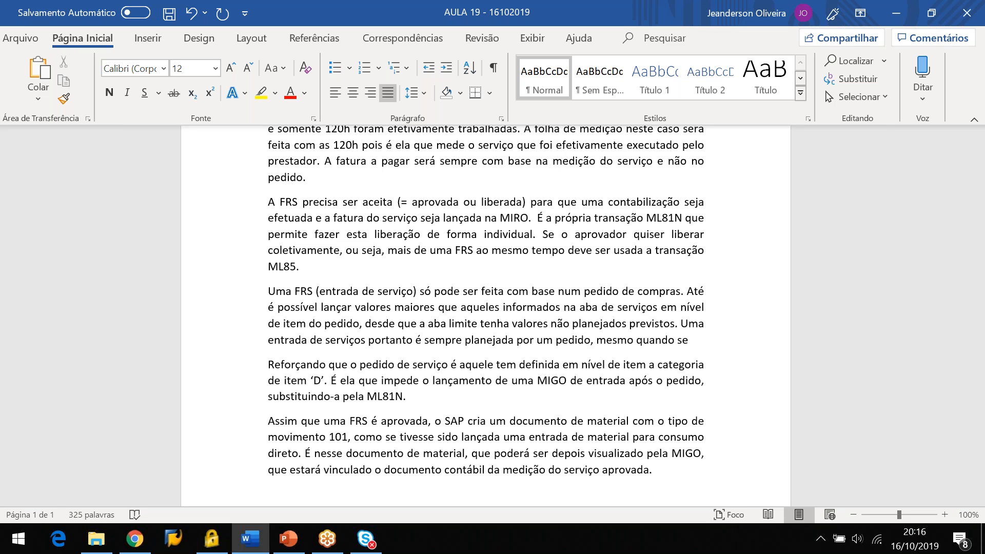
text( lançar um val)
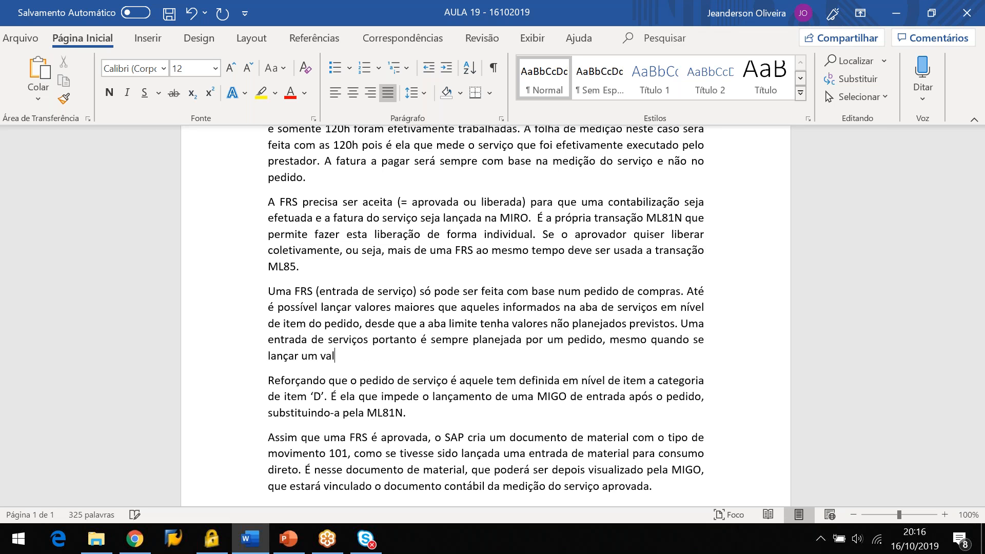
text(or acima do planejado.)
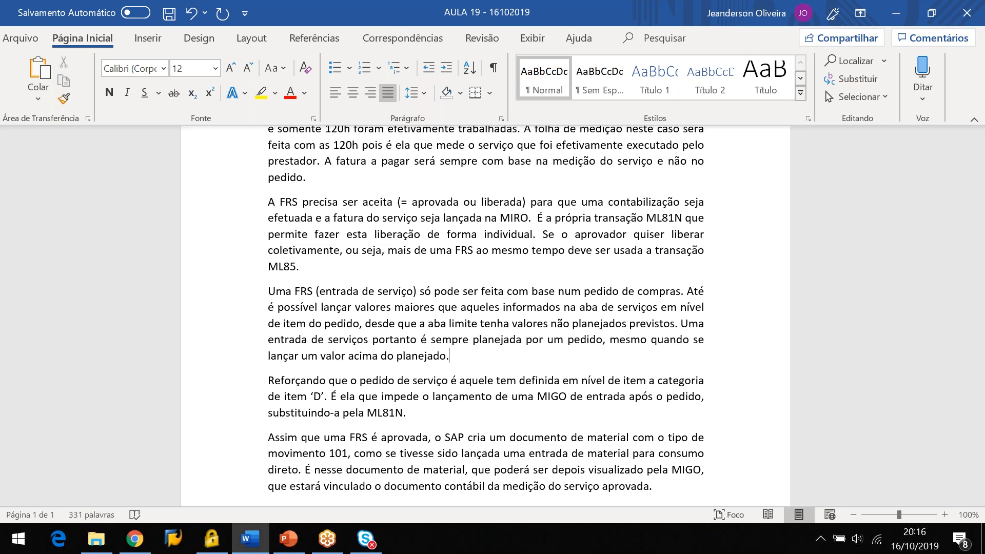
Add a closing paragraph reading "A transação ML81N permite criar, modificar, exibir e aceitar uma FRS, enquanto a ML85 somente permite aprovar"
key(alt+Tab)
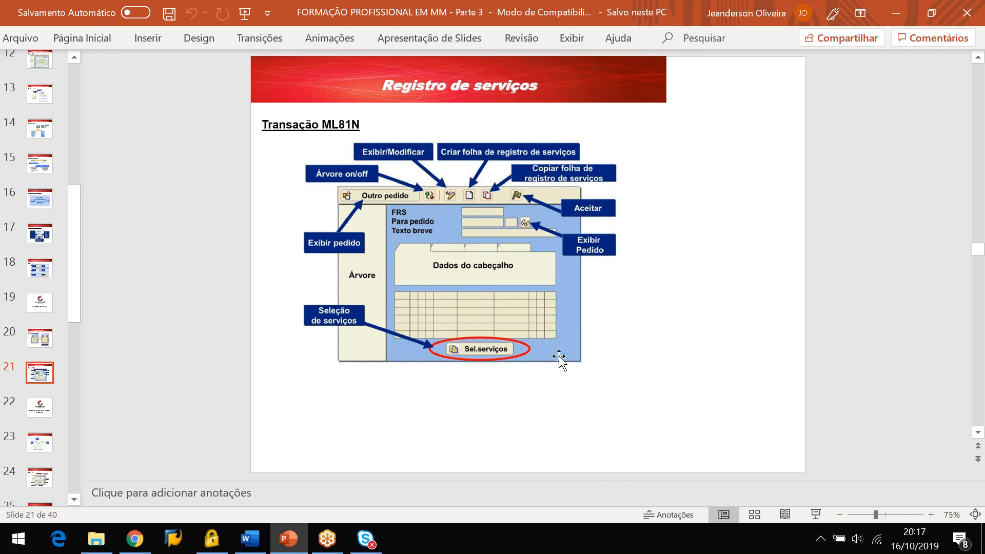
key(alt+Tab)
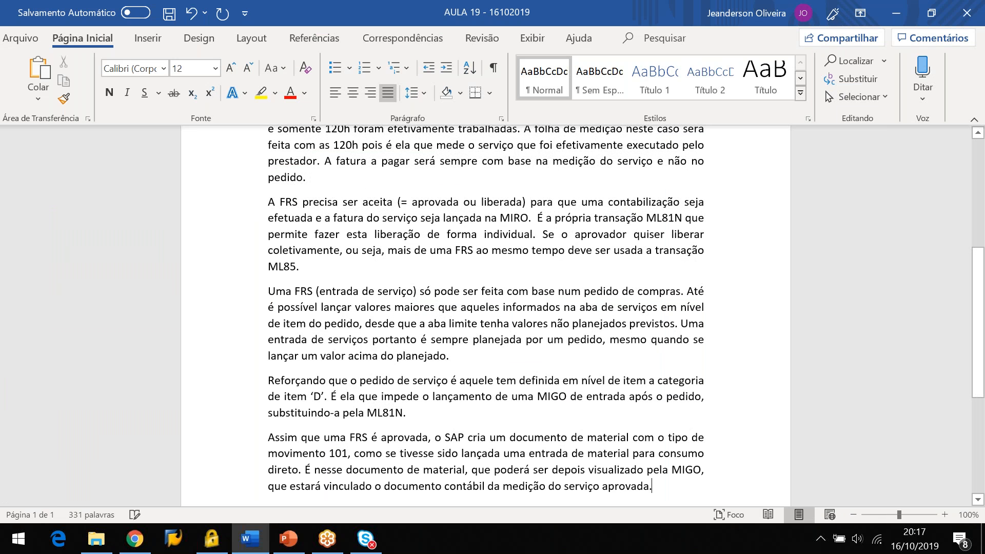
scroll(486, 313, down, 1)
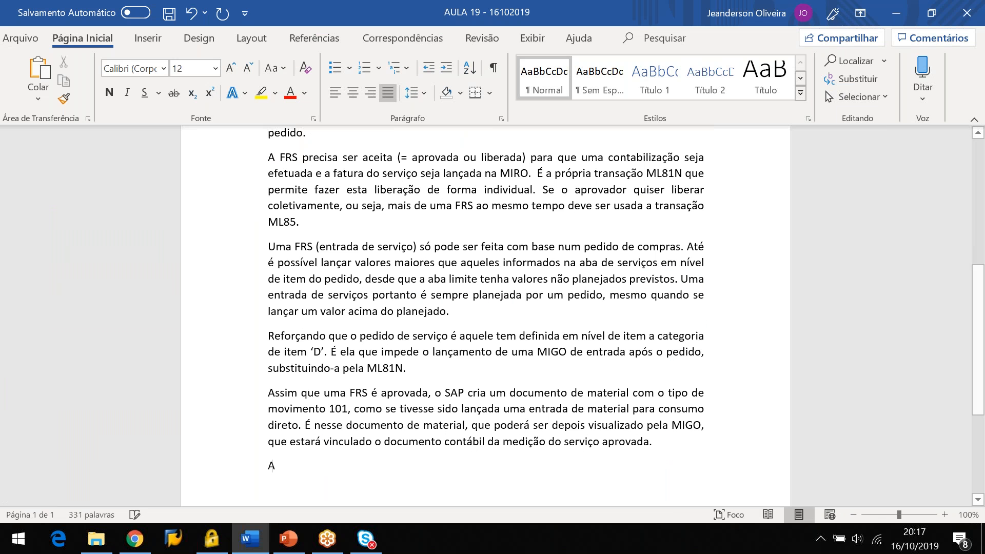
text(A transação ML81N)
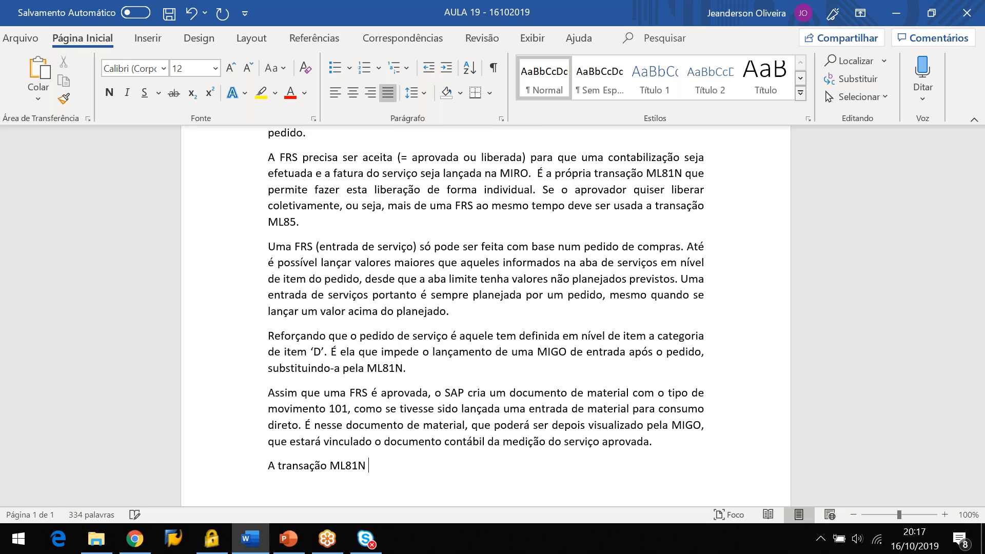
text( permite criar, modificar, exibir e aceita)
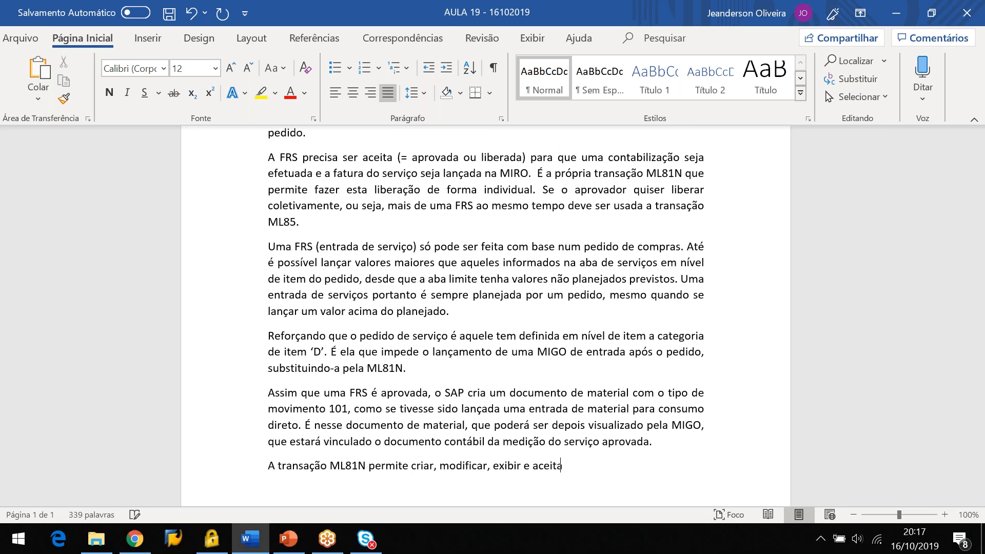
text(r uma FRS, enquanto a ML8)
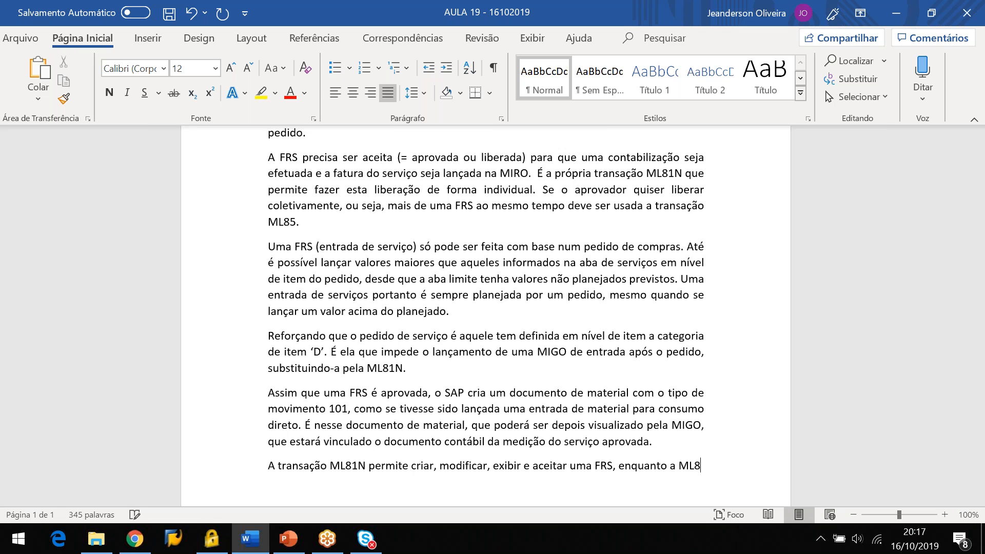
text(5 somente permite aprovar )
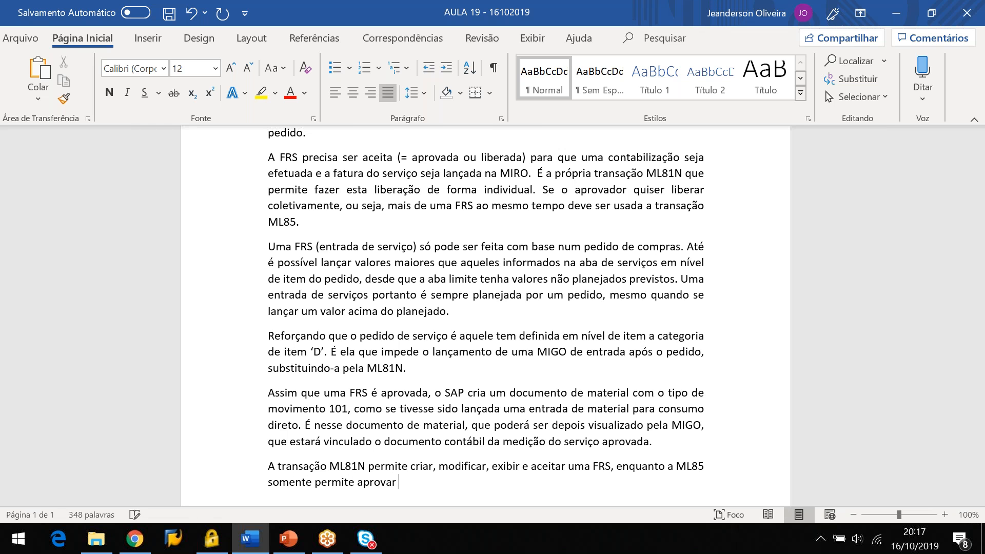
Finish the ML85 sentence with "de forma coletiva uma ou várias FRS." and save the document
text(de forma coletiva várias )
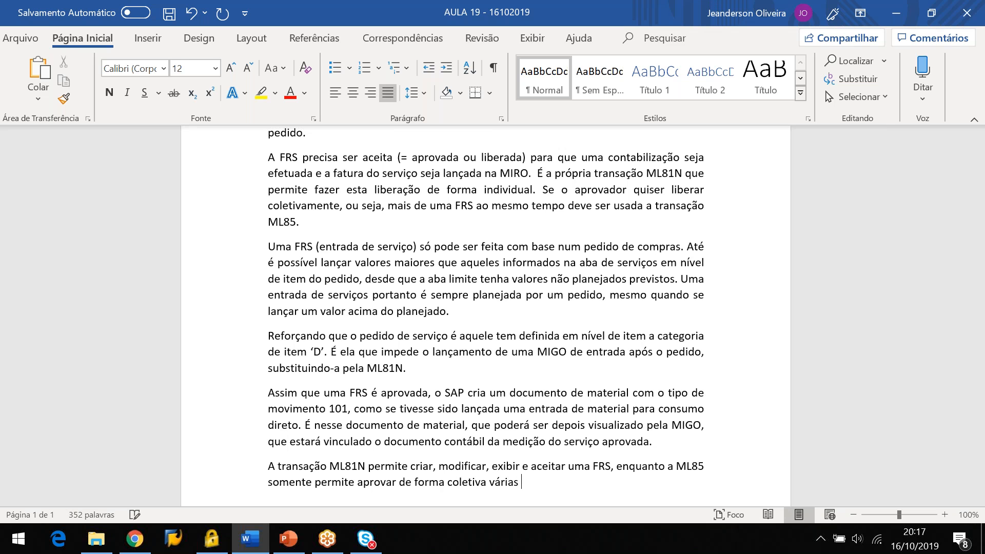
text(FRS.)
click(490, 482)
text(uma ou)
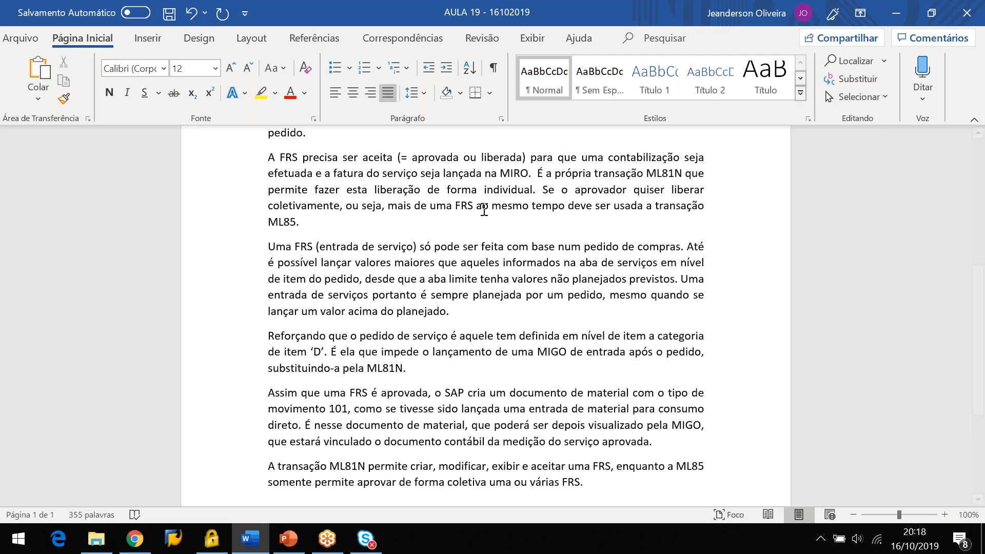
click(170, 15)
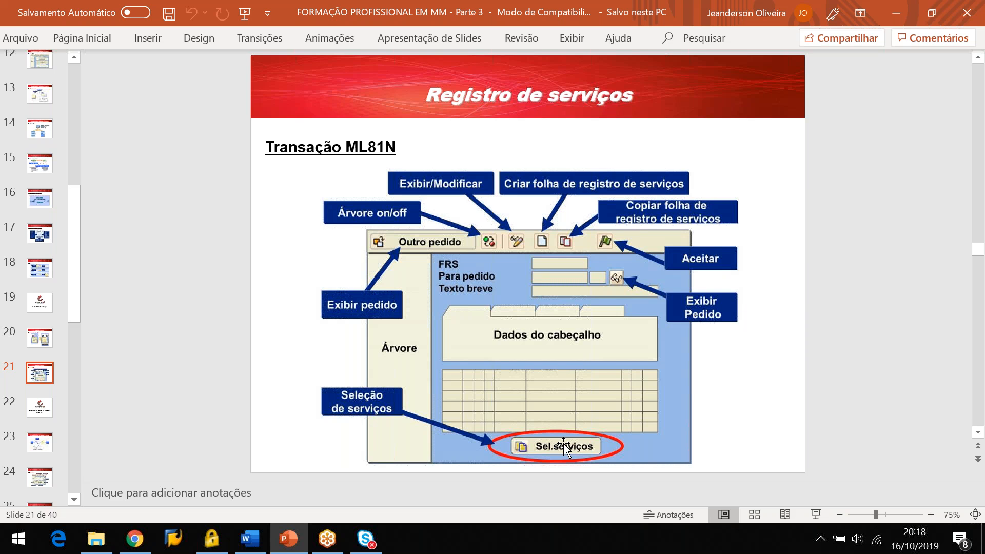
Back in Word, add the paragraph "O fluxo do processo na ML81N consiste em:" and begin a numbered list with "Chamar"
key(alt+Tab)
key(Return)
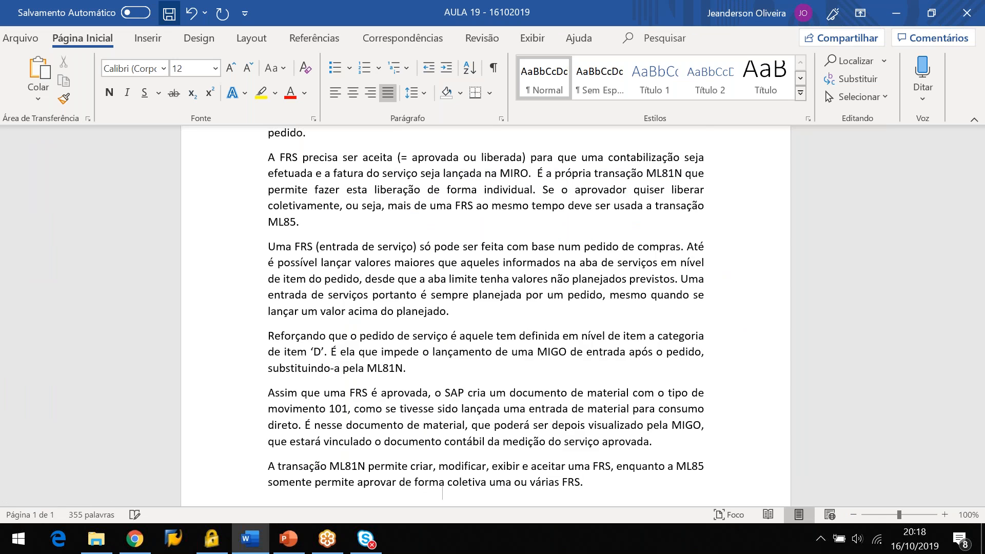
text(O fluxo do pre)
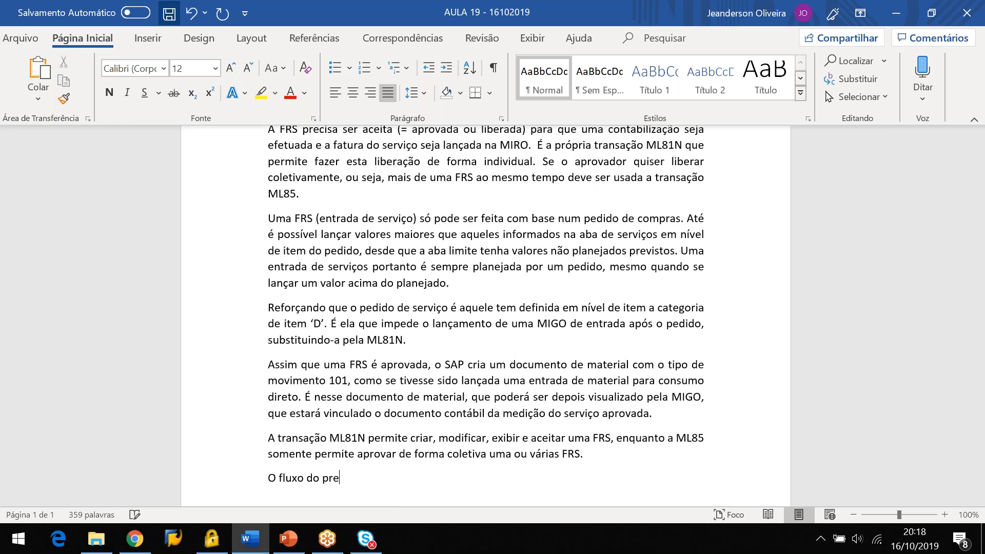
key(BackSpace)
text(ocesso na ML81N consiste em)
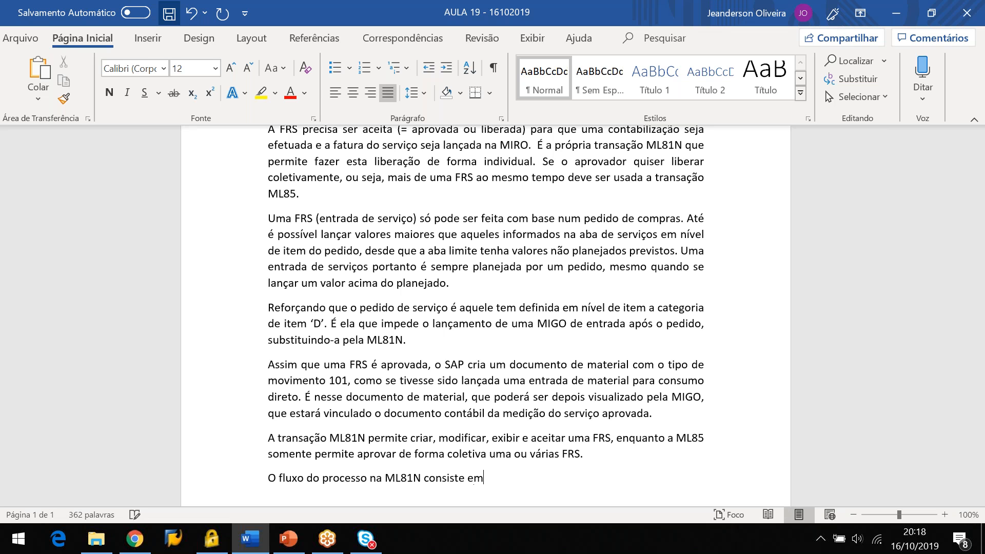
text(: )
text(1. C)
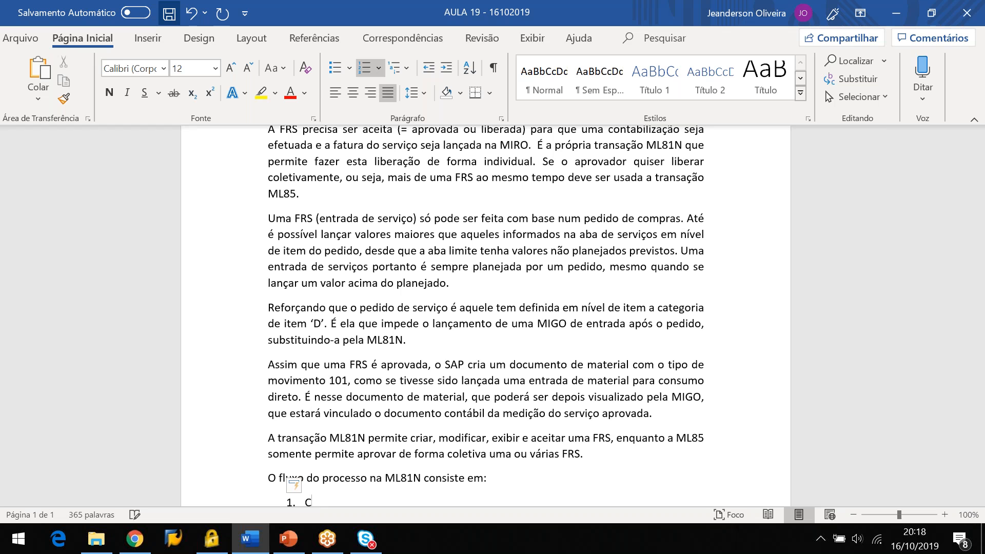
text(hamar)
Insert "de criar uma FRS" after "O fluxo do processo" in the line introducing the numbered list
click(369, 482)
text(de criar)
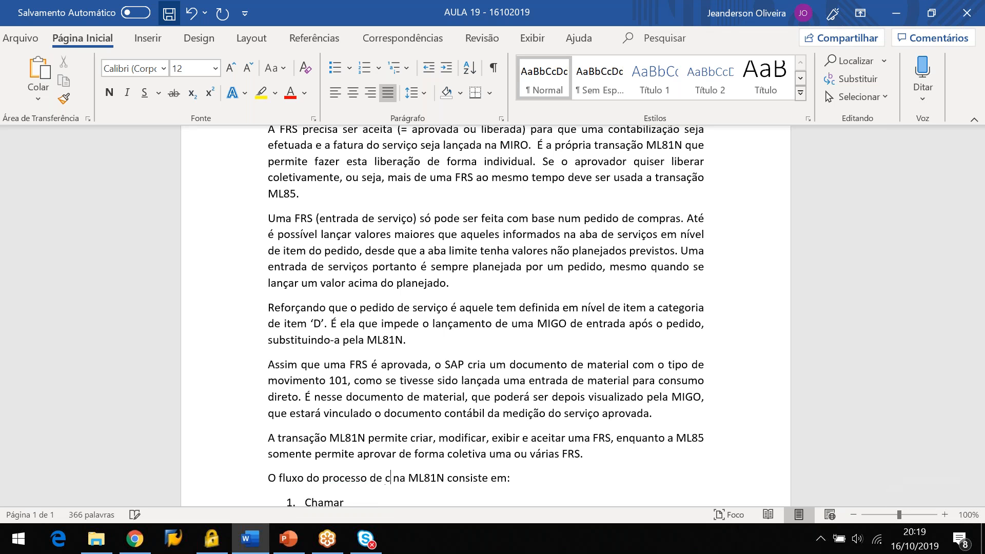
text( uma FRS)
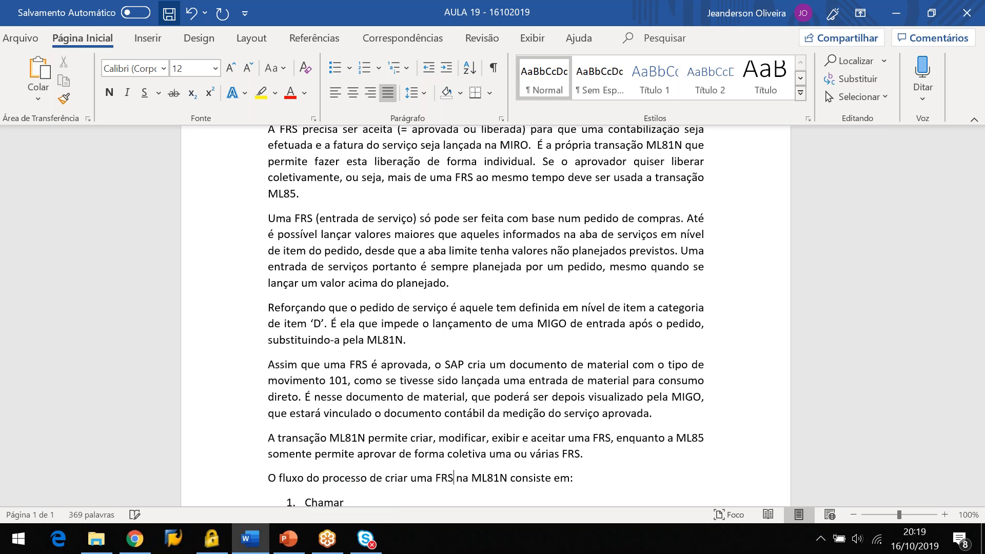
Replace the first numbered item's text with "Informar um pedido de compras com categoria de item 'D'."
key(Down)
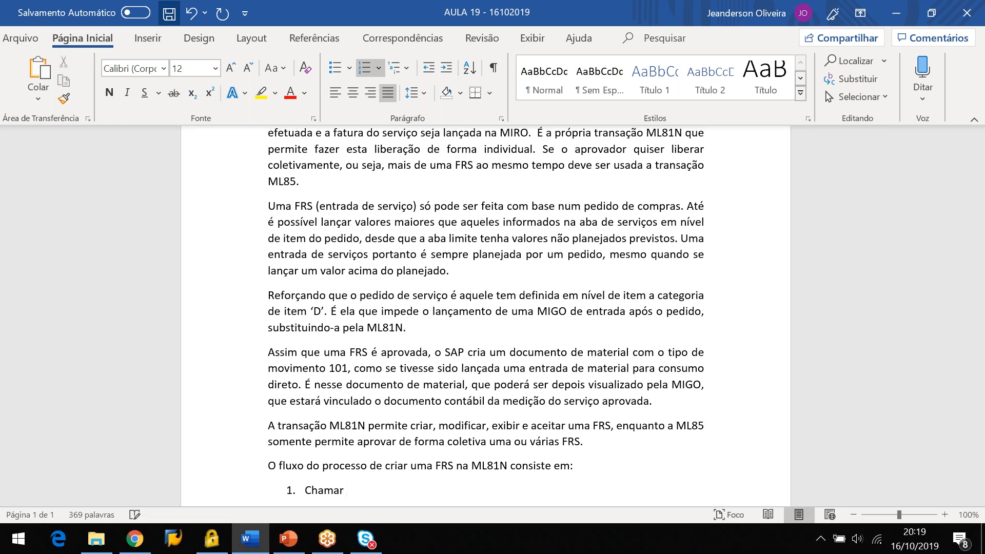
text(u)
key(BackSpace)
key(BackSpace)
key(BackSpace)
key(BackSpace)
key(BackSpace)
key(BackSpace)
key(BackSpace)
key(BackSpace)
text(Informar um pedido de c)
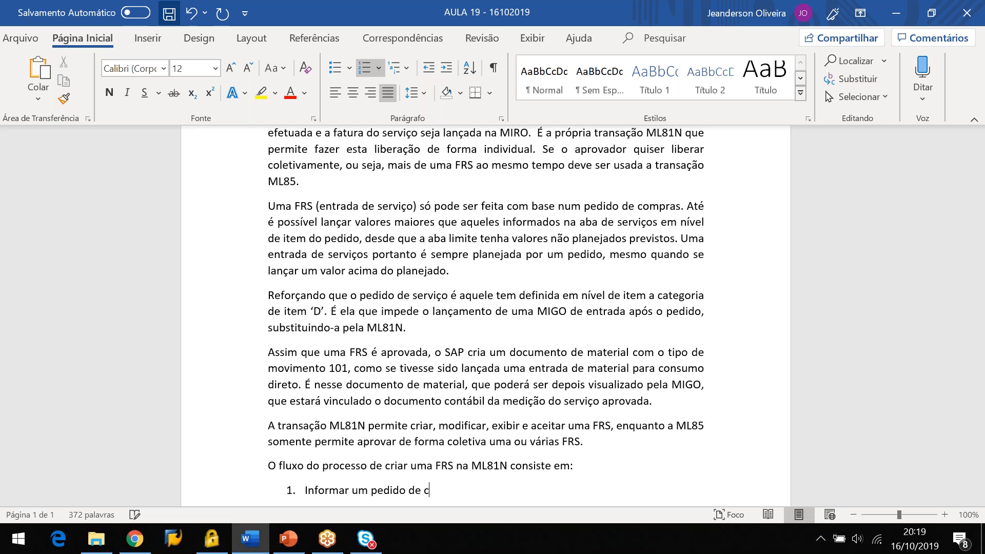
text(ompras com categor)
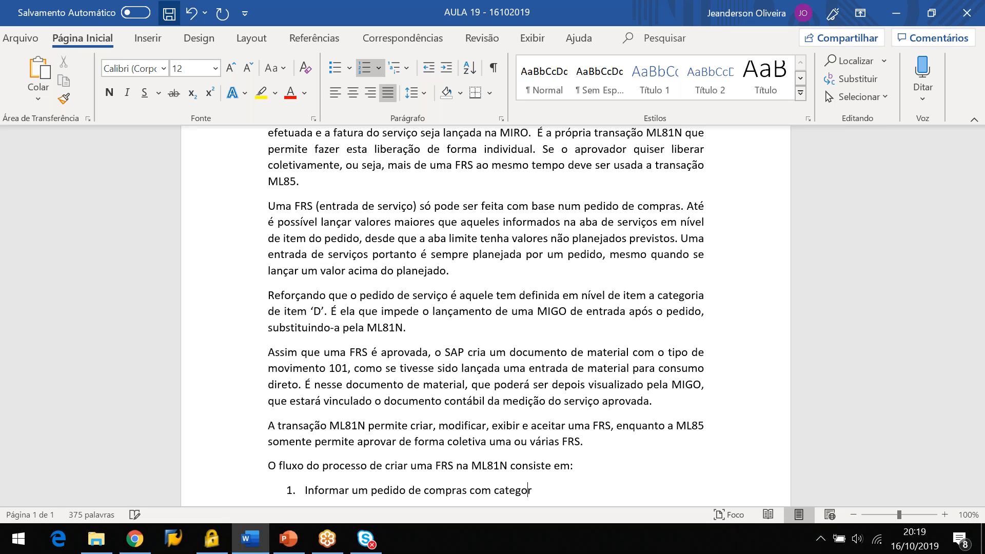
text(ia de item 'D'.)
key(Return)
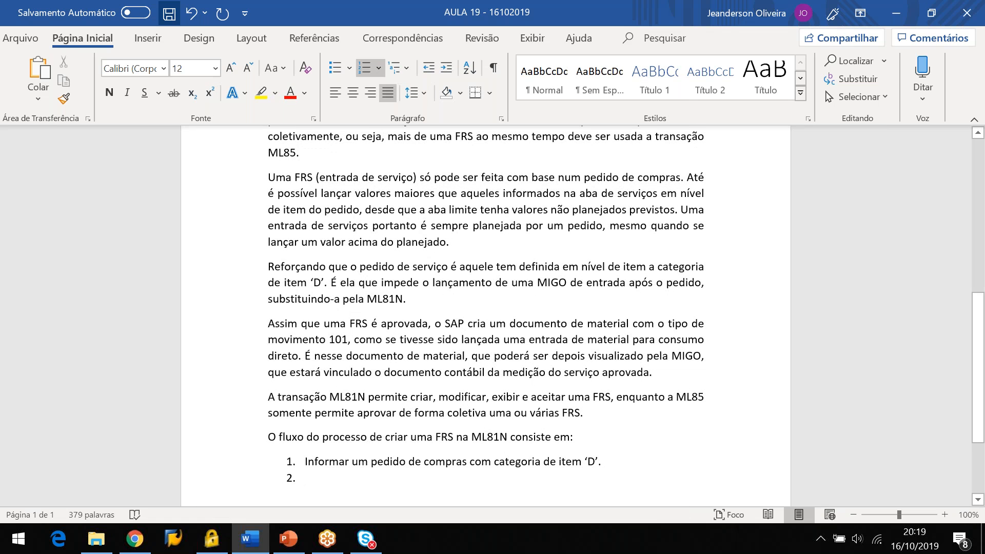
Write the second numbered item as "Indicar no cabeçalho da FRS a referência a um documento de medição."
text(Indicar no cabeçalho da)
text(FRS)
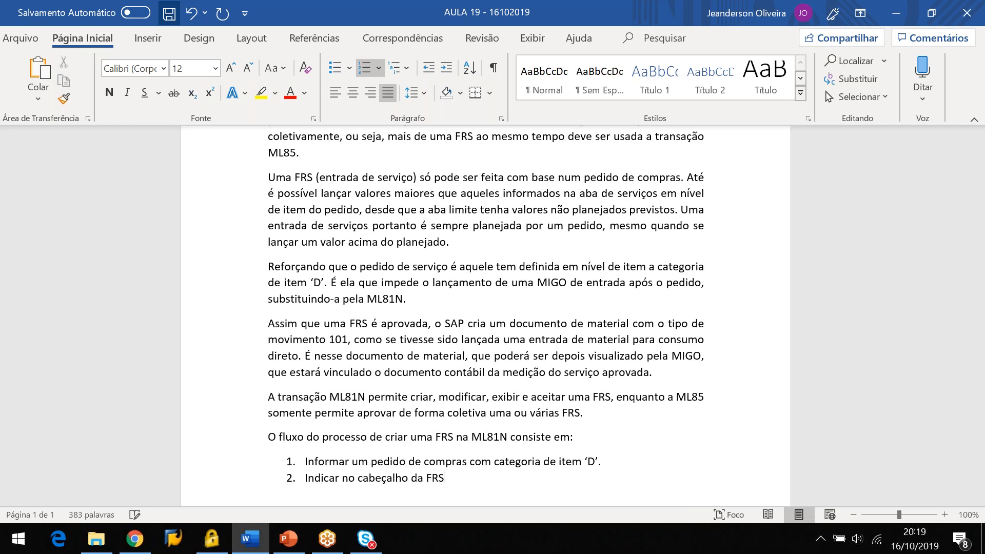
text( a referência a uma NF)
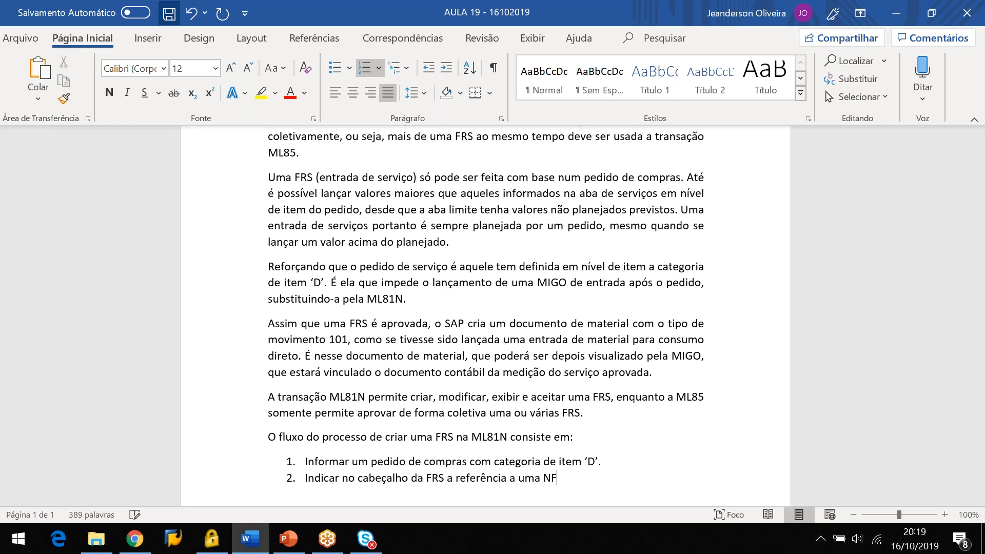
key(BackSpace)
key(BackSpace)
text(documento de medição)
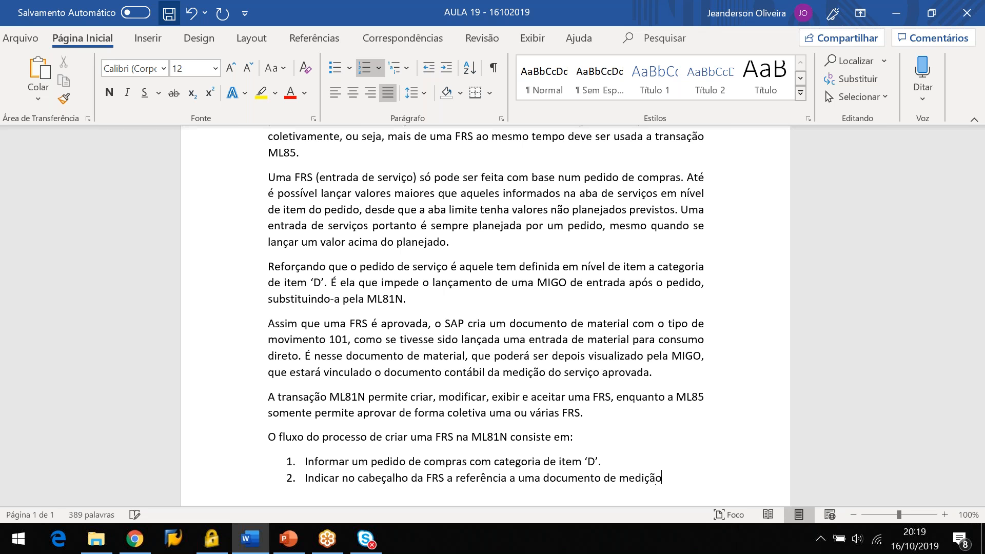
text(.)
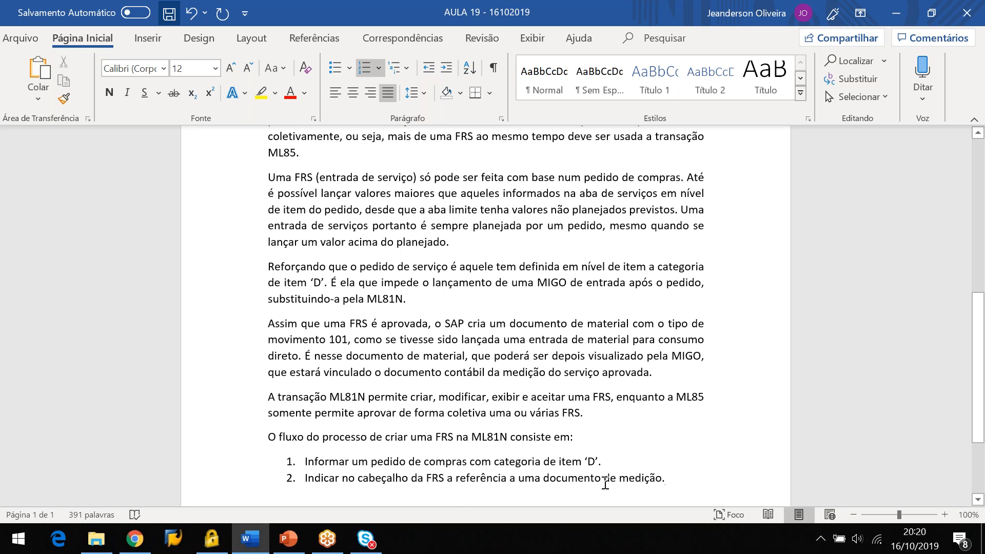
click(531, 480)
key(Delete)
click(623, 477)
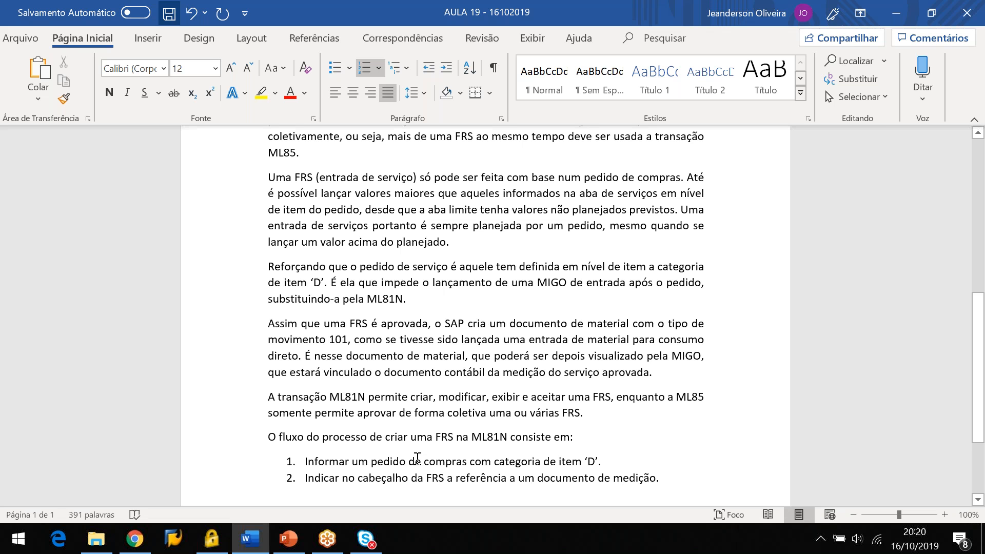
drag(509, 479, 385, 480)
click(385, 480)
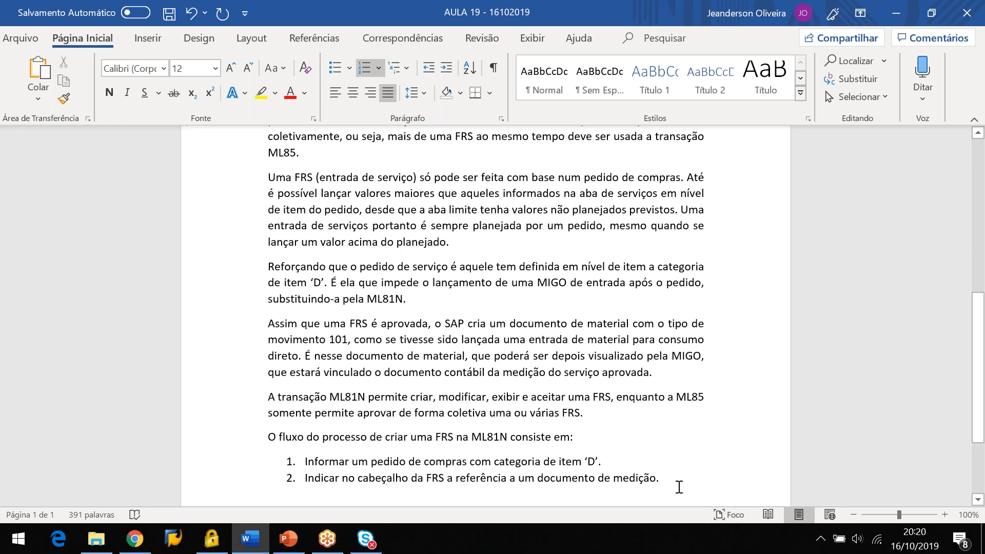
Add the third numbered item "Transferir os dados dos serviços planejados em nível de item no pedido de serviço."
key(Return)
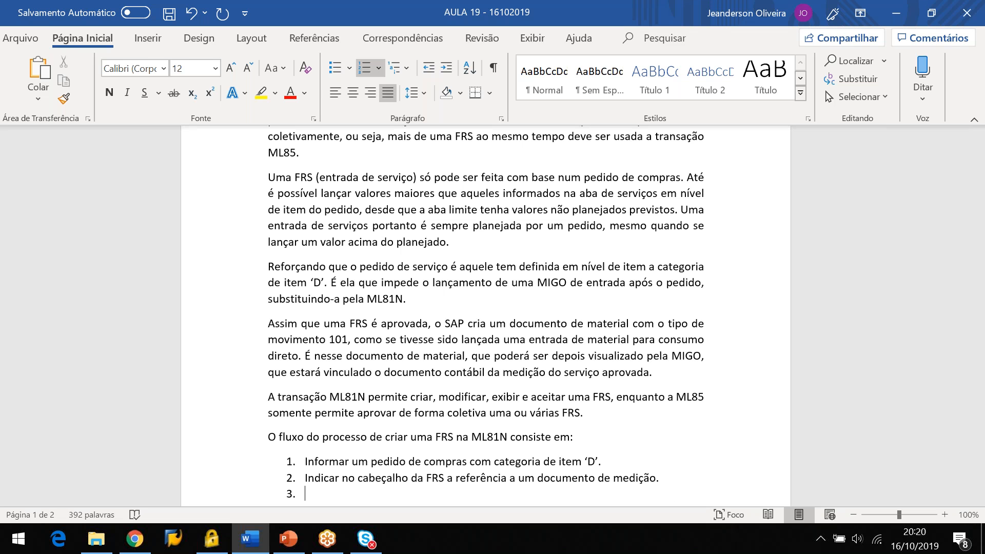
text(Transferir os dados dos serviços)
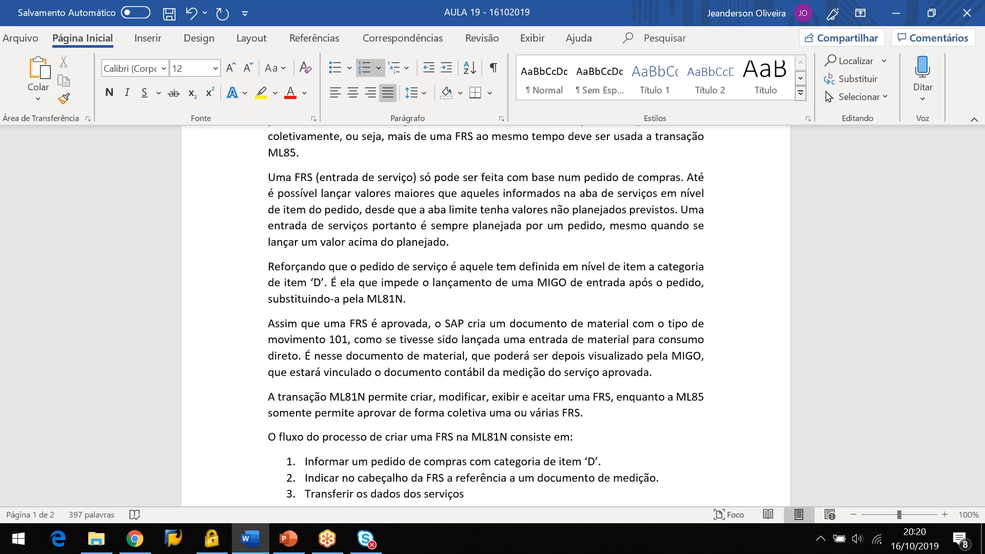
text( planejados em nível de item no pedido de serviço)
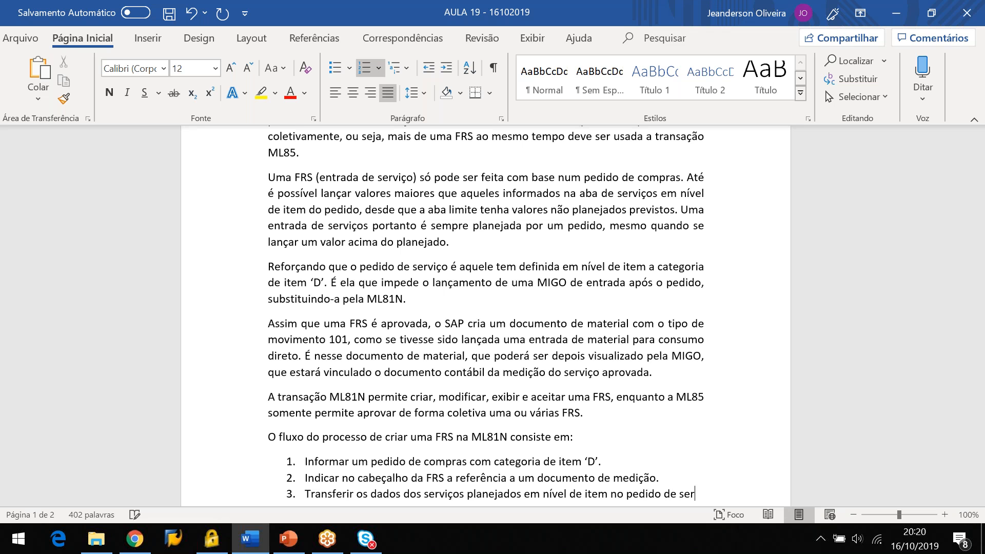
text(.)
Add the fourth and fifth numbered items, "Gravar o documento de FRS." and "Aceitar a FRS."
key(Return)
text(Grav)
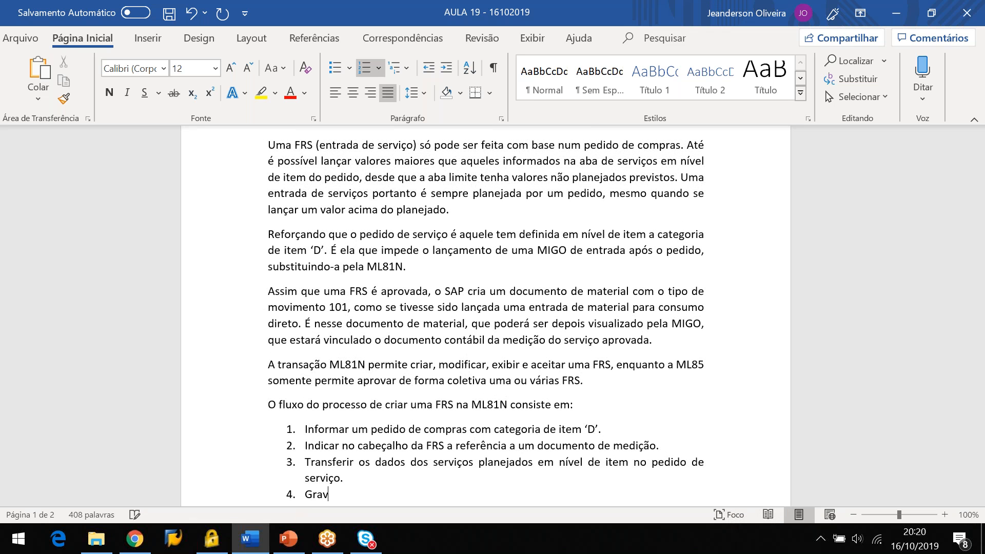
text(ar o documento de FRS.)
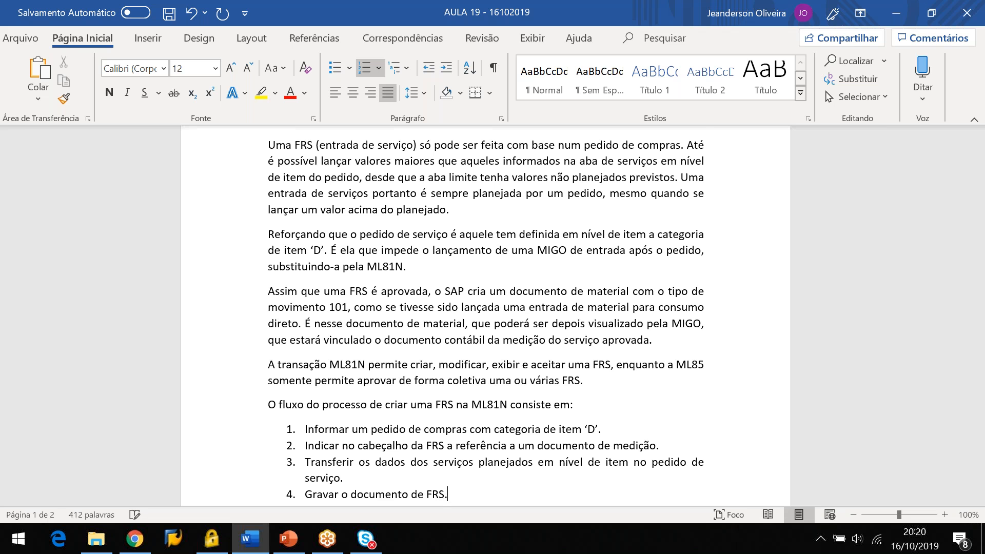
key(Return)
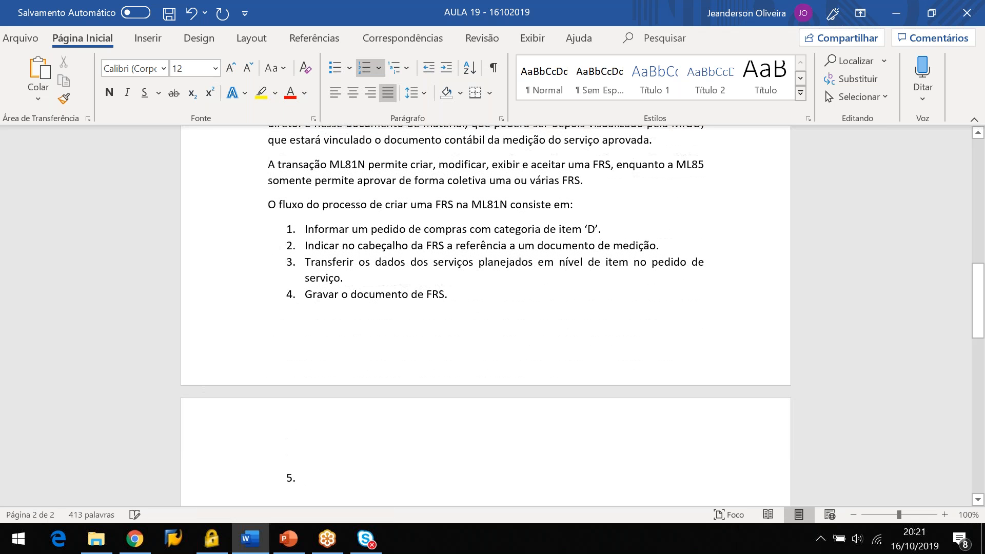
text(Apro)
key(BackSpace)
key(BackSpace)
key(BackSpace)
text(ceitar a )
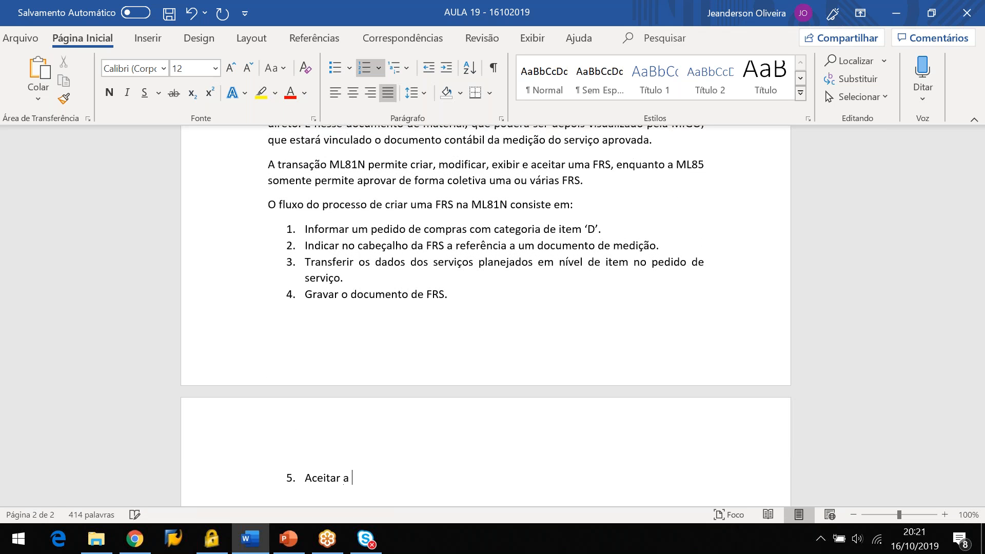
text(FRS.)
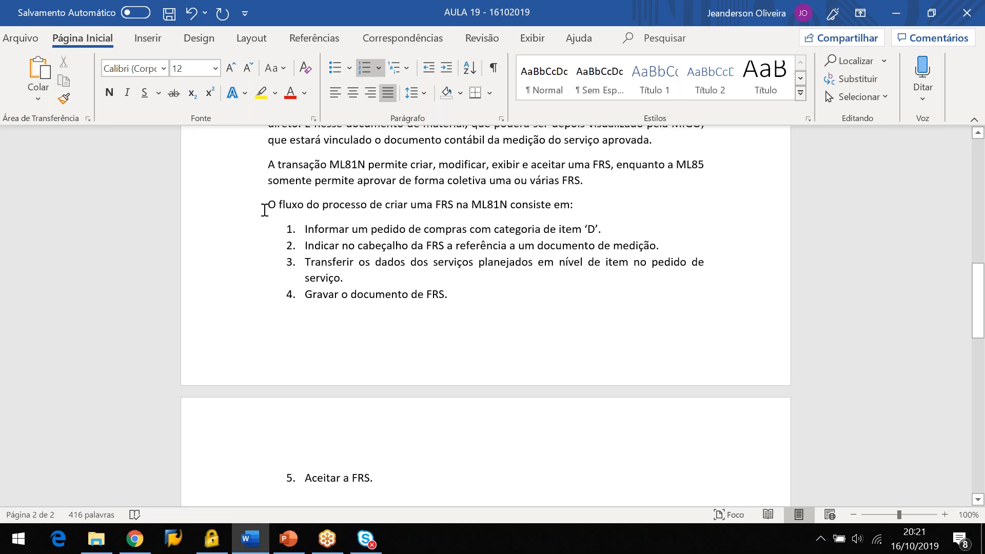
Review the FRS paragraphs above the numbered list and how the list runs onto the second page
key(Up)
key(Up)
key(Up)
key(Up)
key(Up)
key(Up)
key(Up)
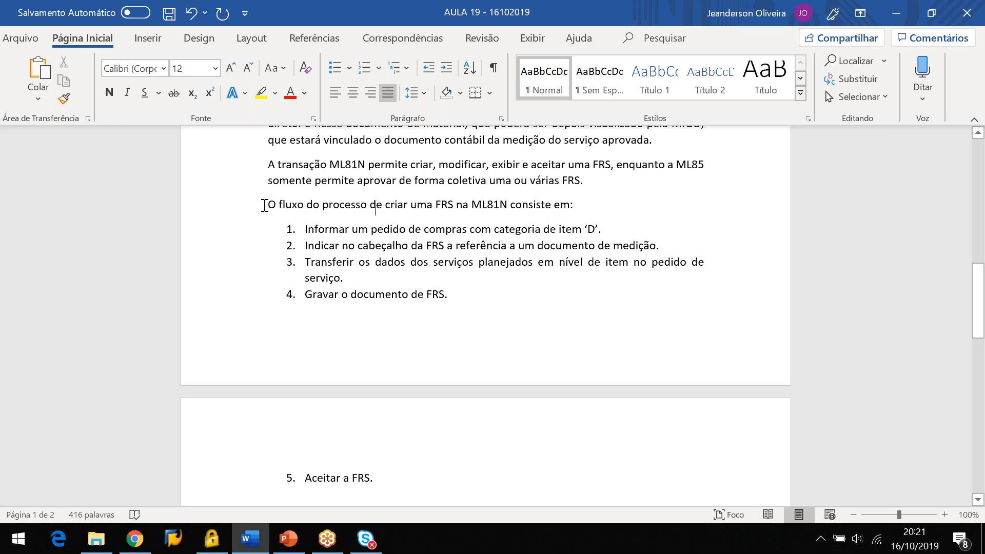
key(Up)
key(Up)
key(Up)
key(Up)
key(Up)
key(Up)
key(Up)
key(Up)
key(Up)
key(Up)
key(Up)
key(Up)
key(Up)
key(Up)
key(Up)
key(Up)
key(Up)
key(Up)
key(Up)
key(Up)
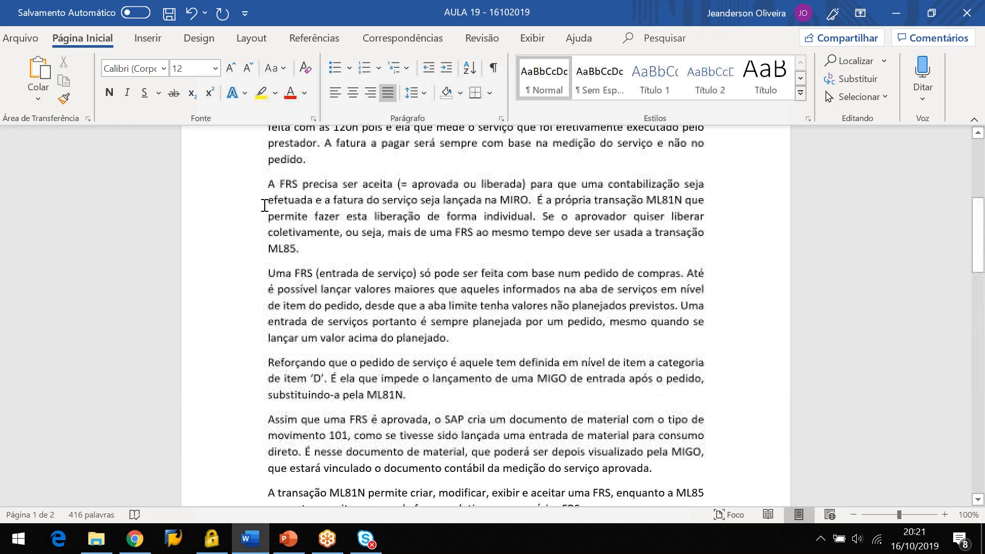
key(Down)
key(Down)
key(Down)
key(Down)
key(Down)
key(Down)
key(Down)
key(Down)
key(Down)
key(Down)
key(Down)
key(Down)
key(Down)
key(Down)
key(Down)
key(Down)
key(Down)
key(Down)
key(Down)
key(Down)
key(Down)
key(Down)
key(Down)
key(Down)
key(Down)
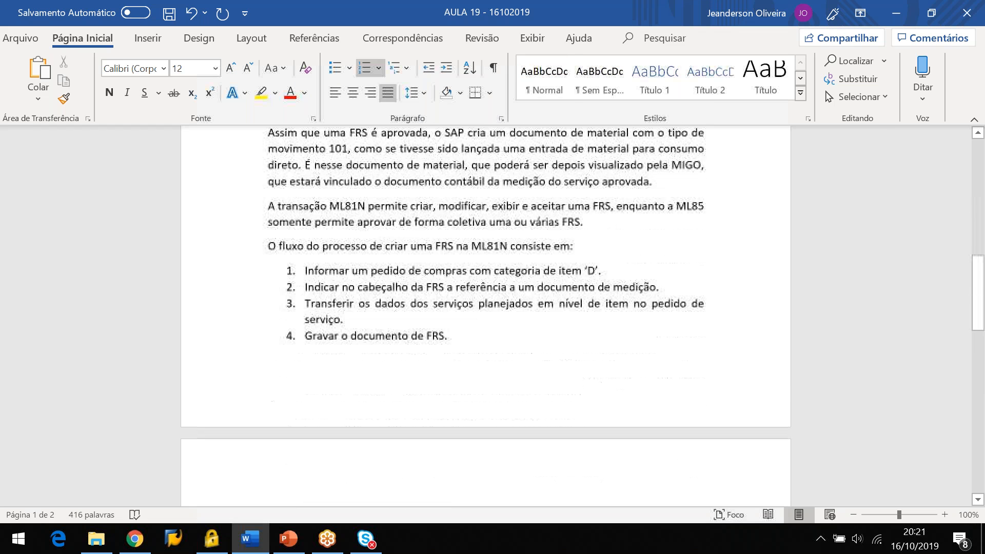
key(Down)
key(Down)
key(Down)
key(Down)
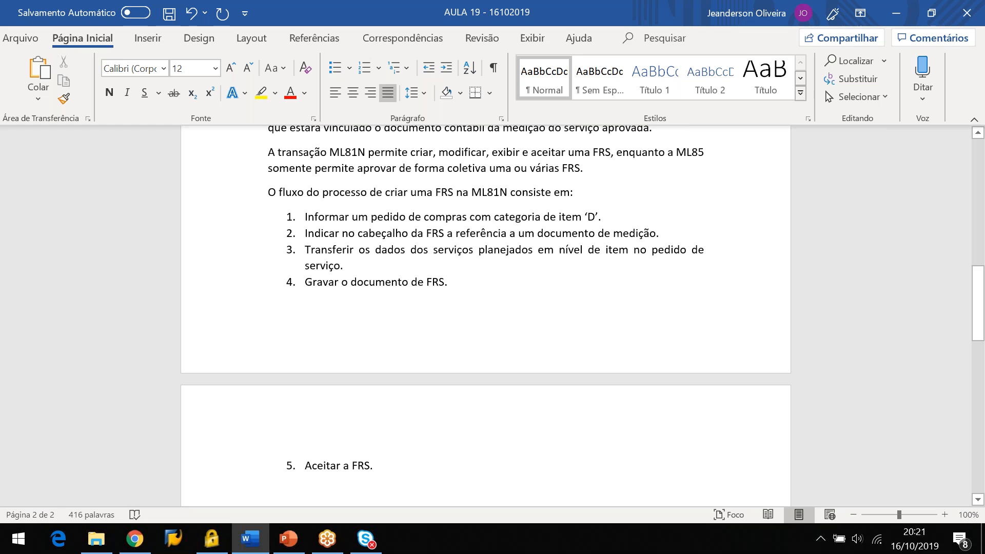
Insert a page break before the line "O fluxo do processo de criar uma FRS na ML81N consiste em:" and save the document
click(268, 194)
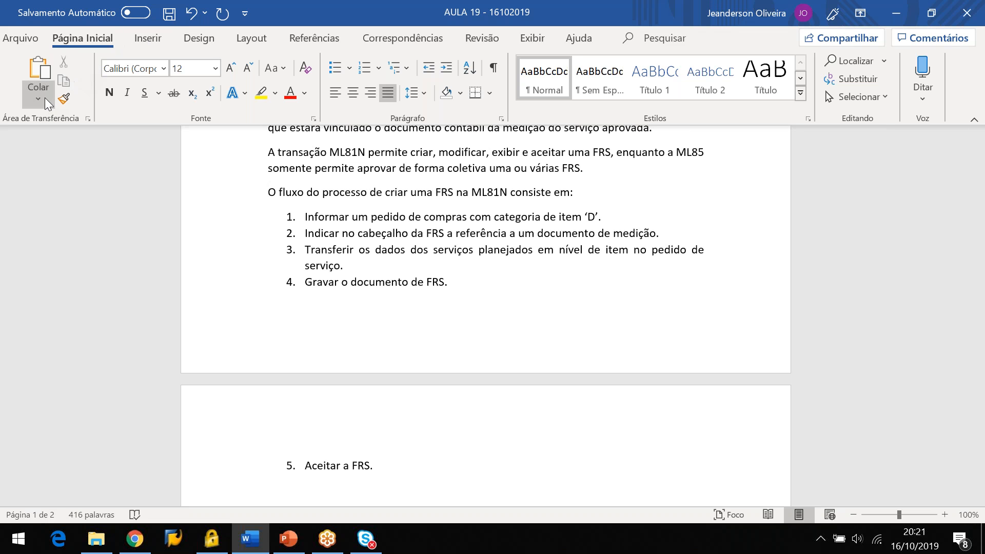
click(140, 40)
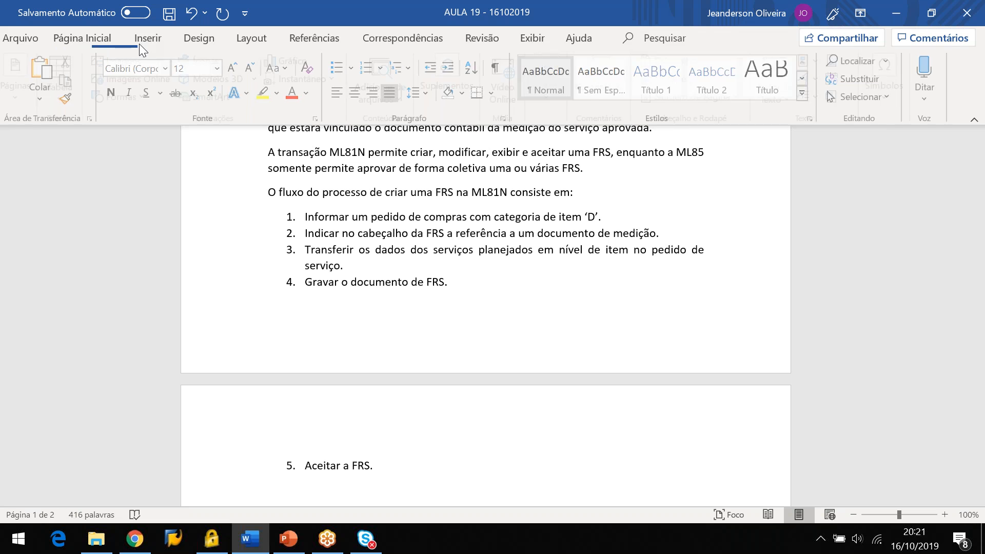
click(26, 99)
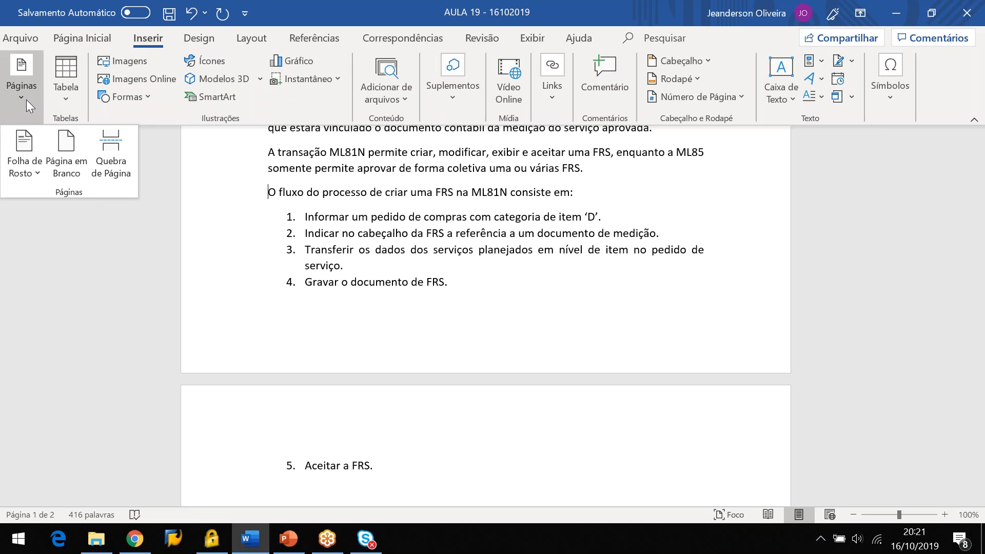
click(121, 152)
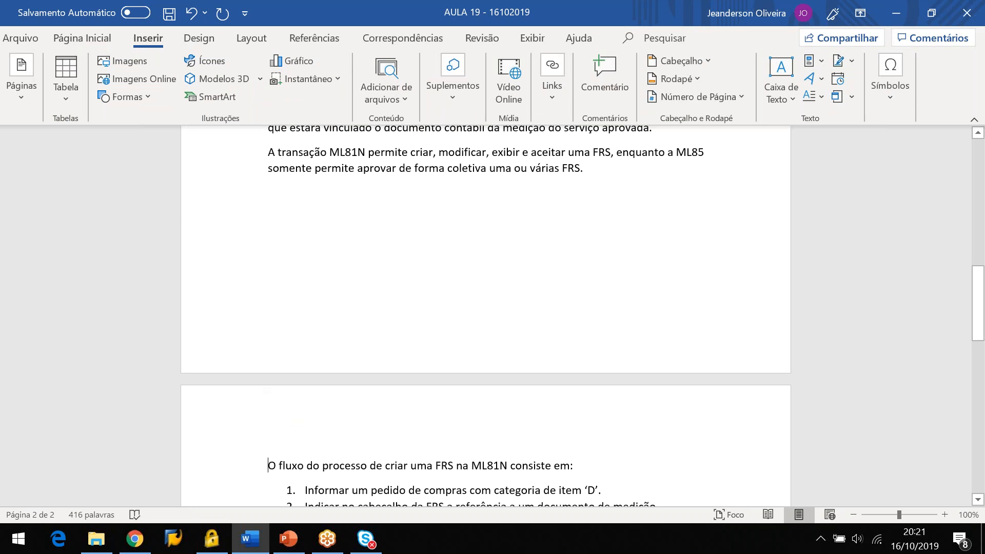
scroll(486, 316, down, 2)
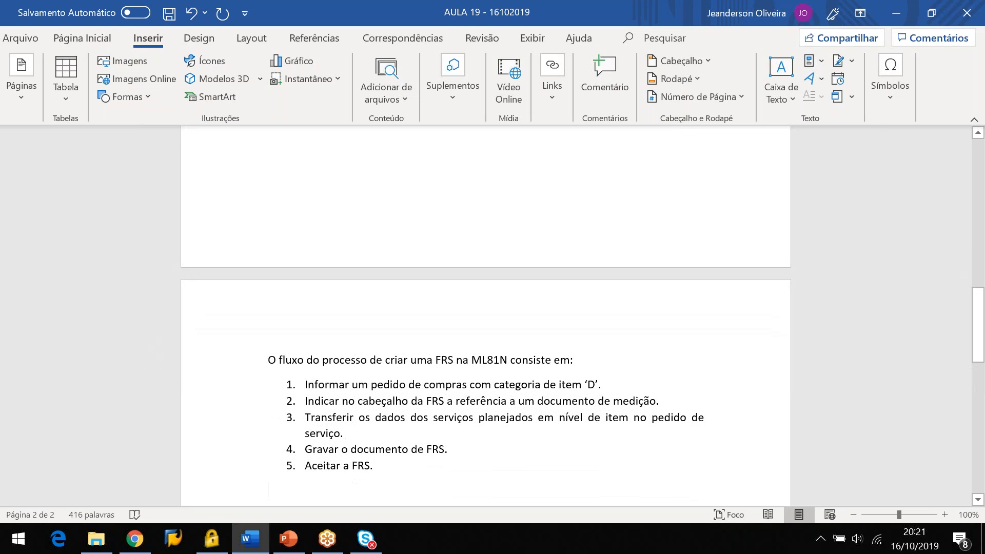
click(268, 453)
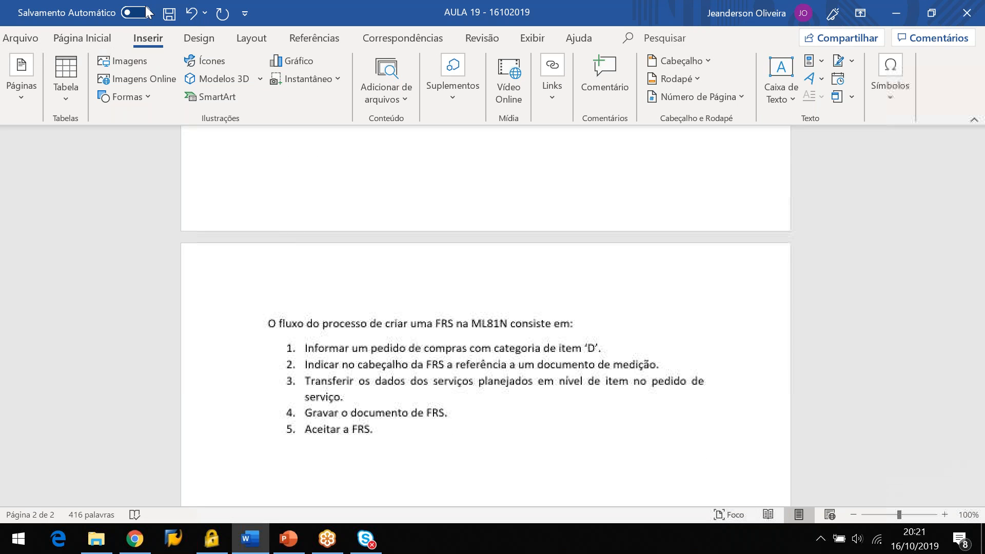
click(166, 16)
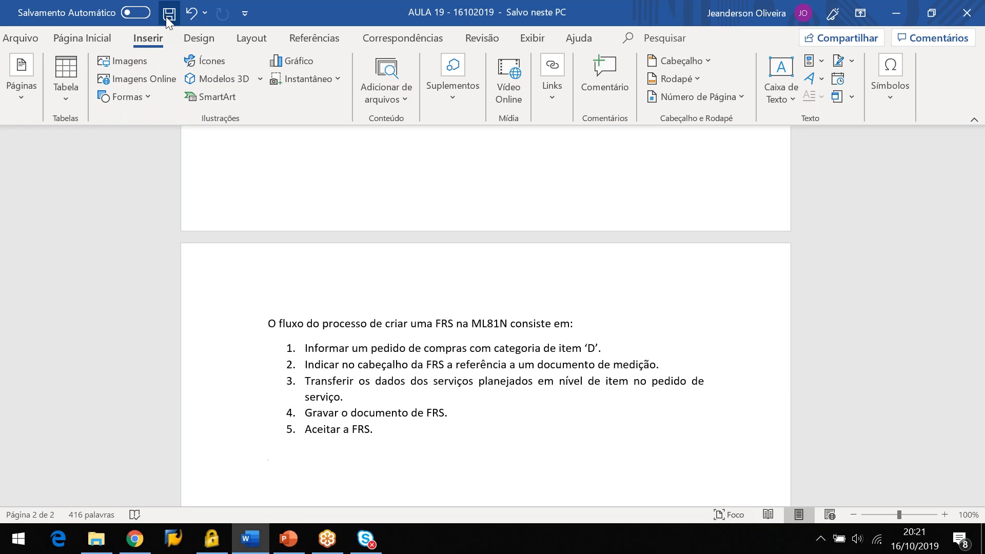
Switch to SAP Logon and log on to the CROMOS IT system, client 200, with the user "instrutor" and the account password
click(173, 540)
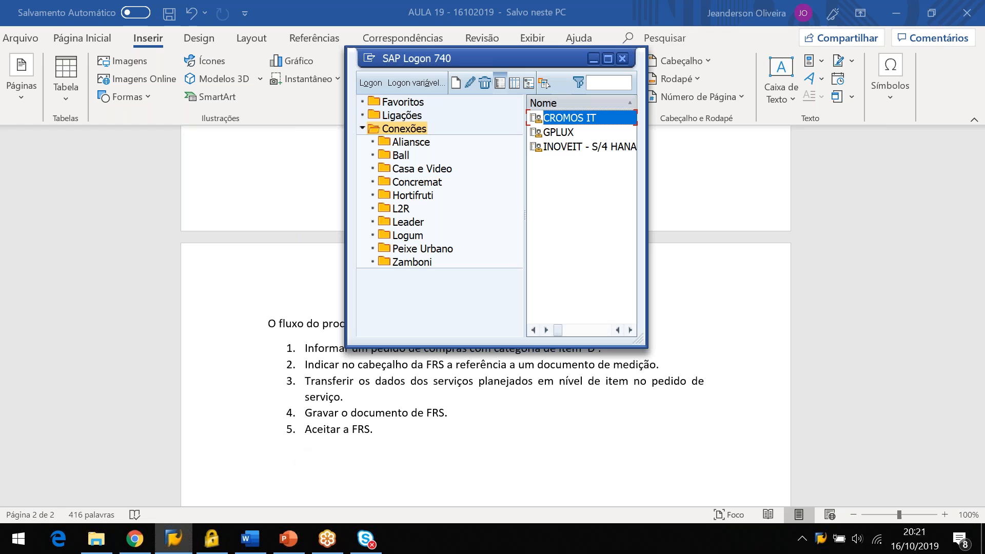
double_click(587, 119)
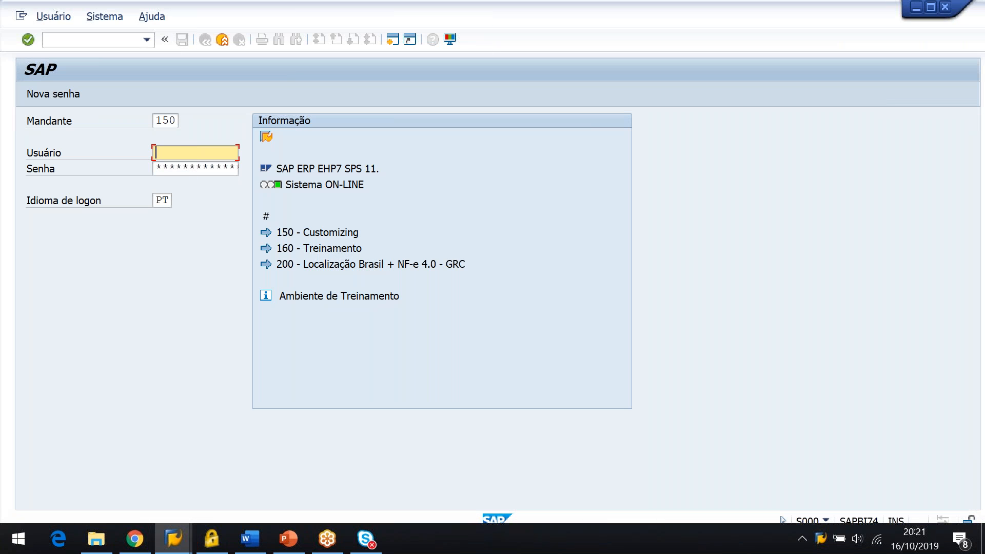
double_click(175, 124)
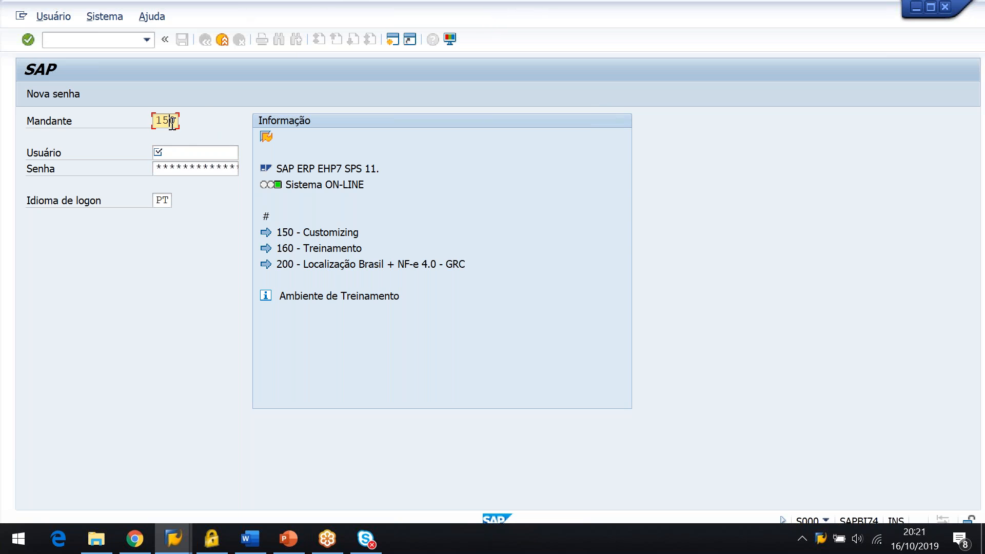
text(200)
key(Tab)
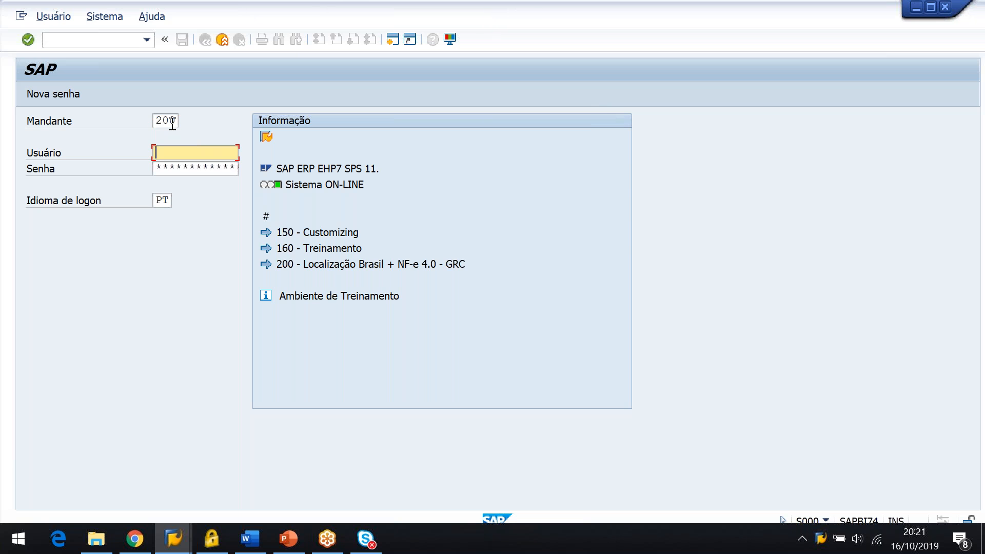
text(instrutor)
key(Tab)
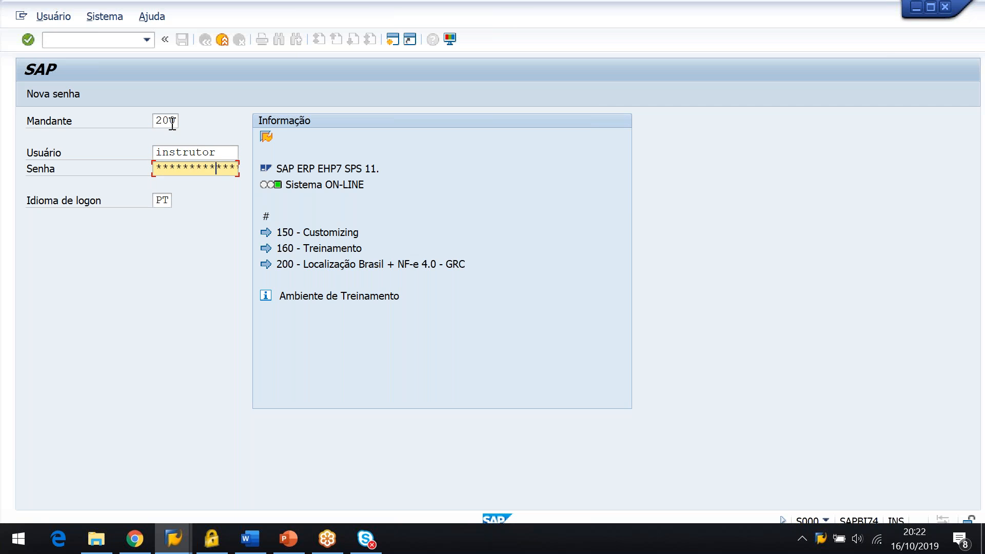
key(Return)
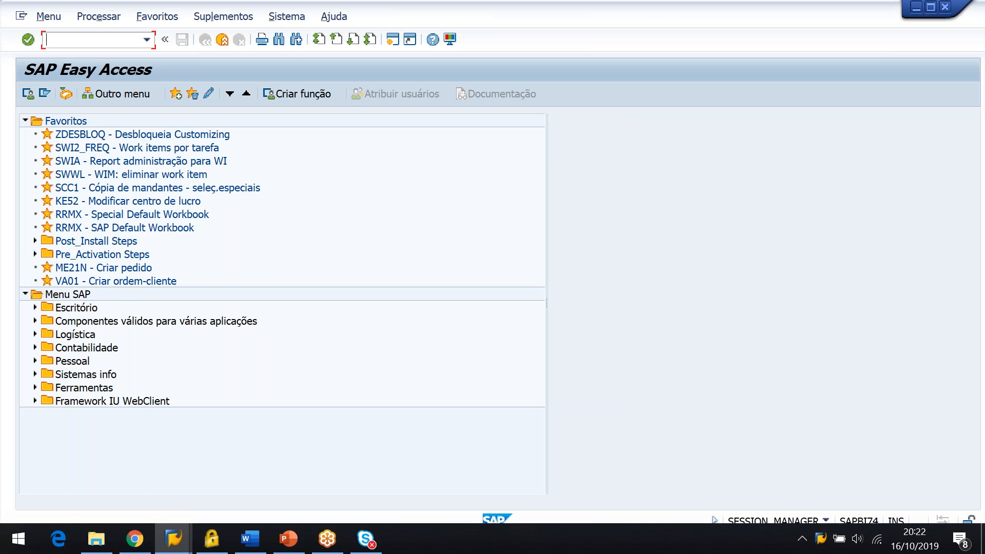
Open transaction ME23N and activate the document overview beside the purchase order
text(me23n)
key(Return)
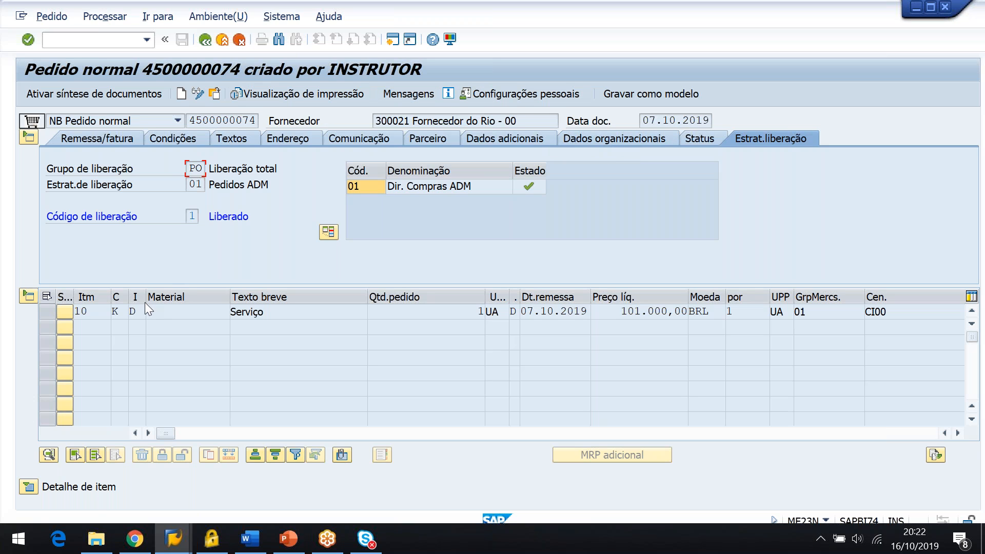
click(144, 316)
click(103, 98)
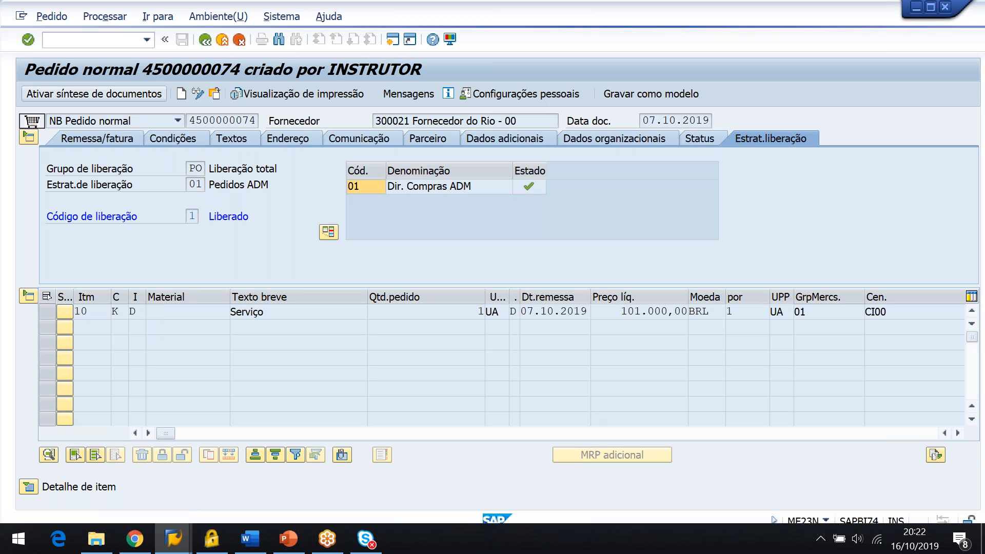
click(93, 93)
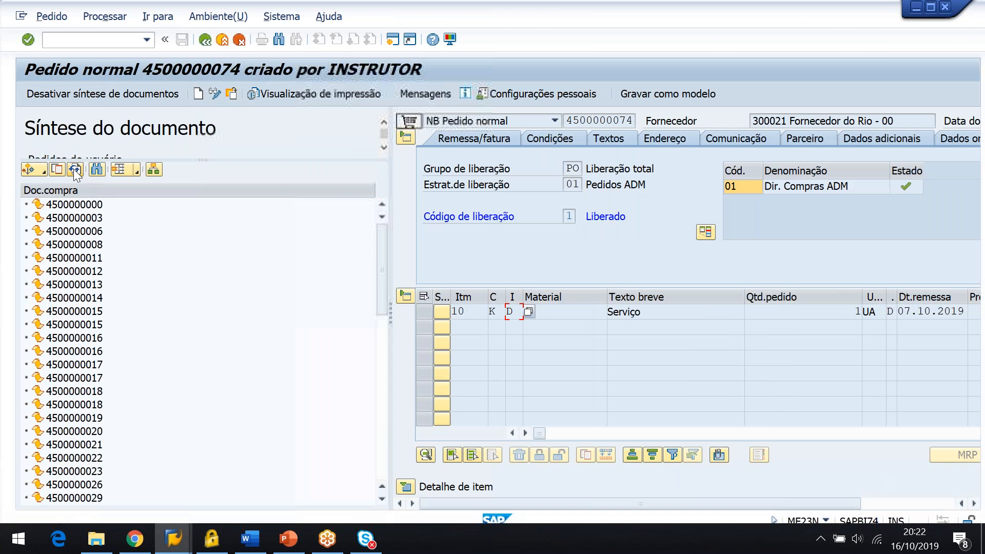
click(41, 173)
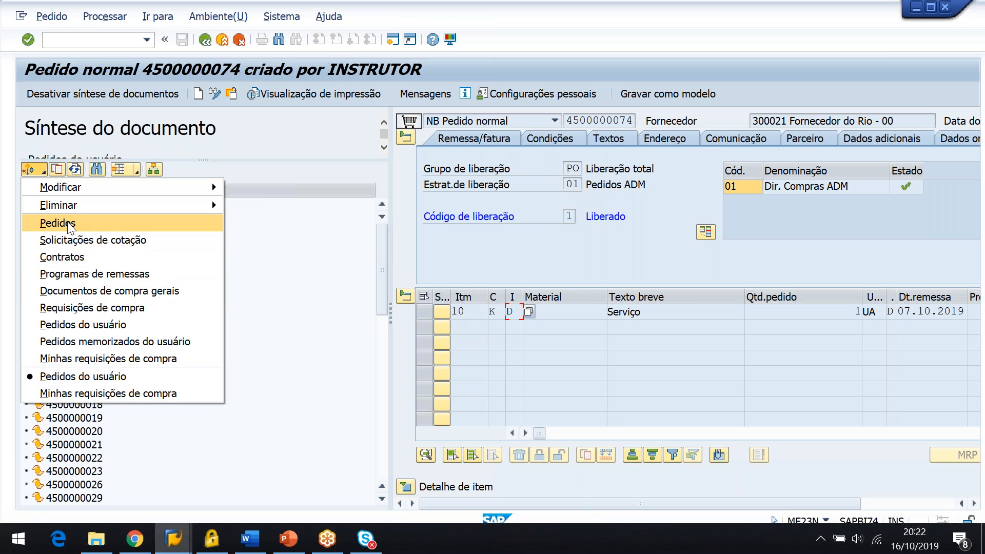
key(Print)
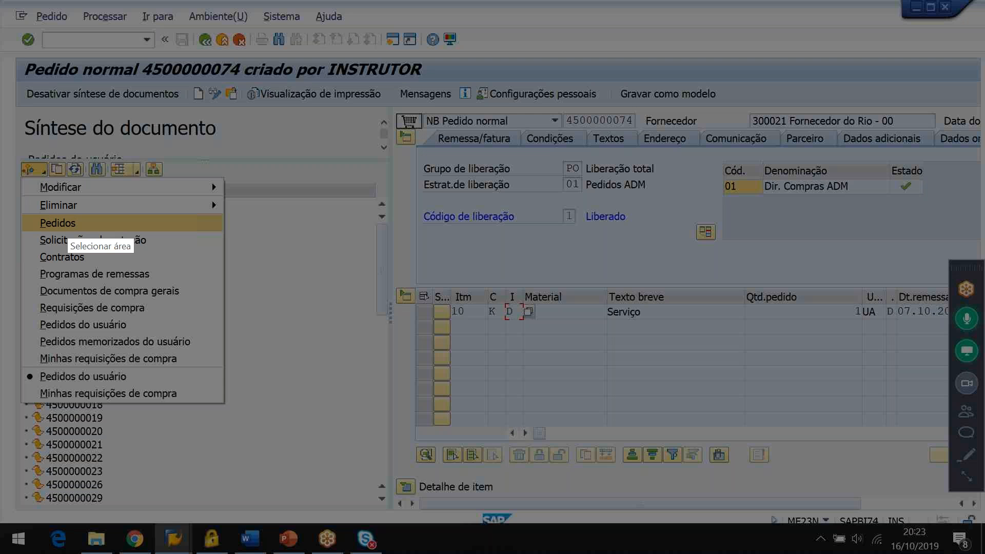
mouse_move(0, 0)
mouse_down()
mouse_move(380, 241)
mouse_move(436, 241)
mouse_move(939, 382)
mouse_move(983, 425)
mouse_move(979, 515)
mouse_move(984, 506)
mouse_up()
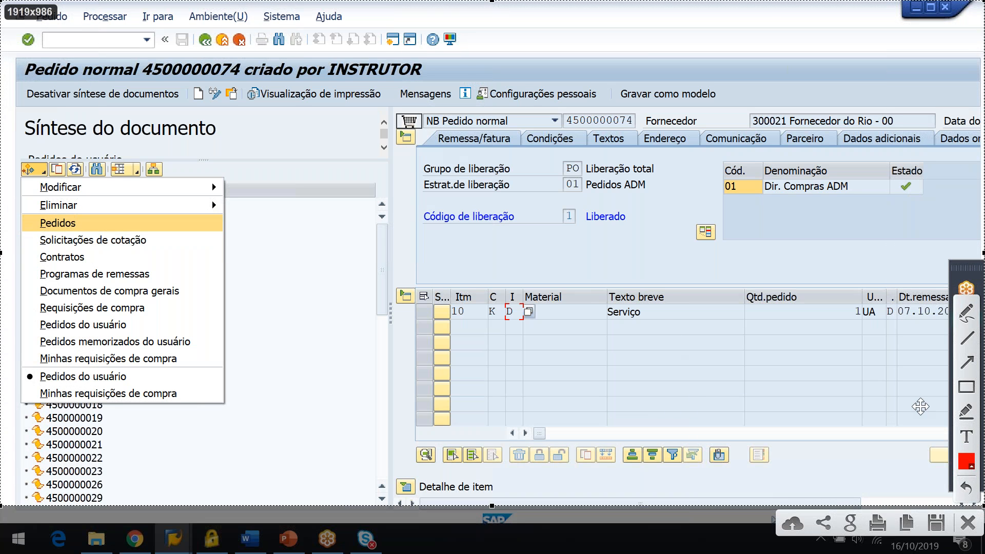
key(ctrl+c)
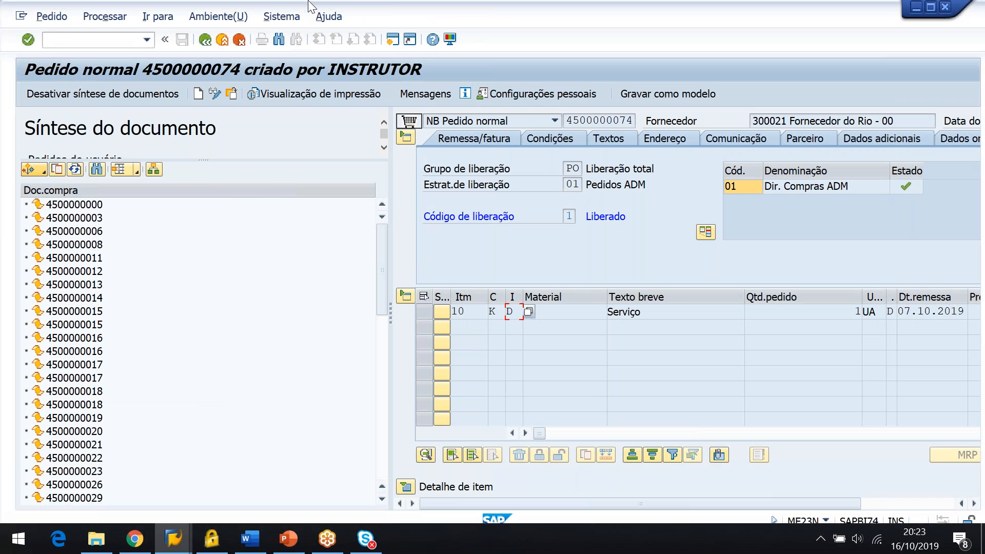
Capture the document overview's selection list with Pedidos highlighted and paste the image below the numbered list in the Word notes
click(41, 172)
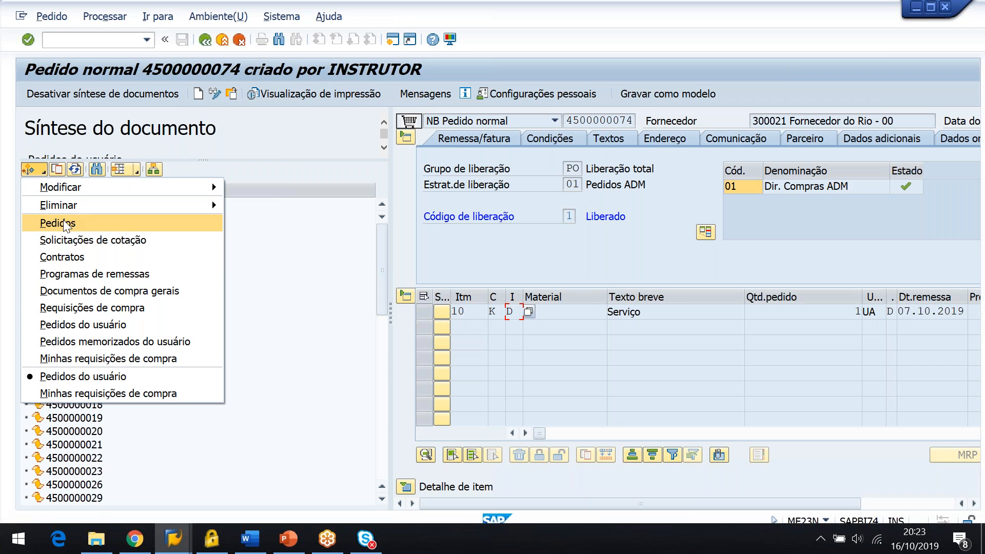
key(F1)
drag(0, 0, 728, 407)
key(ctrl+c)
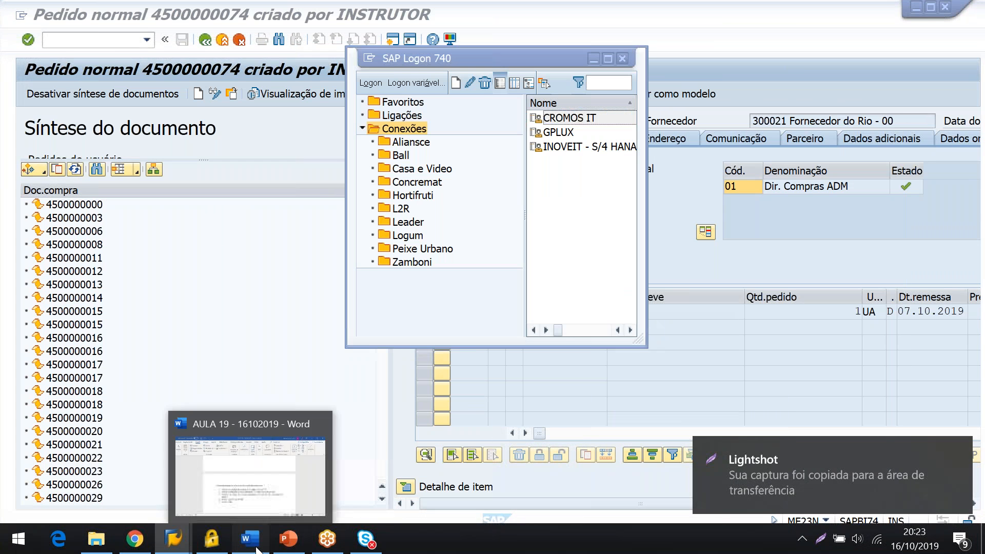
click(255, 547)
key(Return)
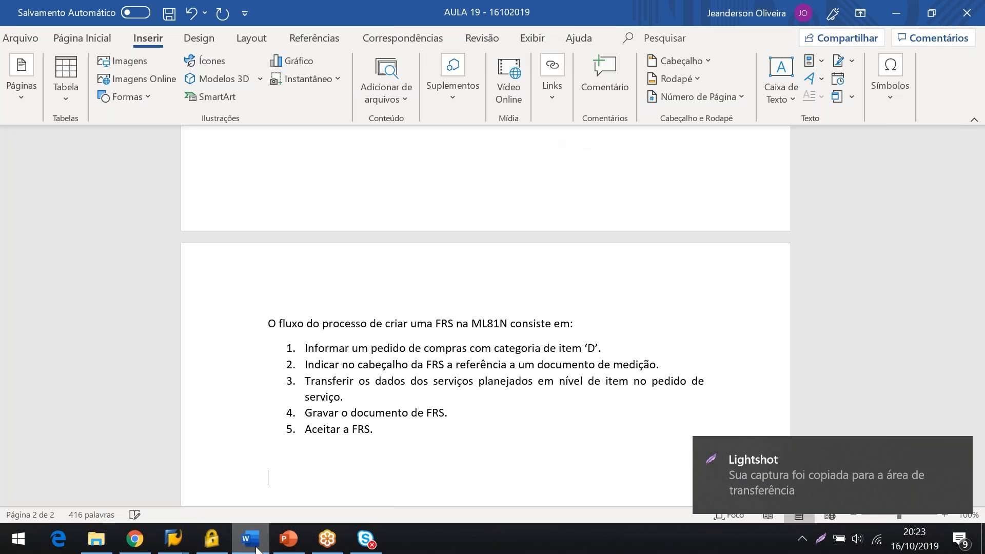
key(ctrl+v)
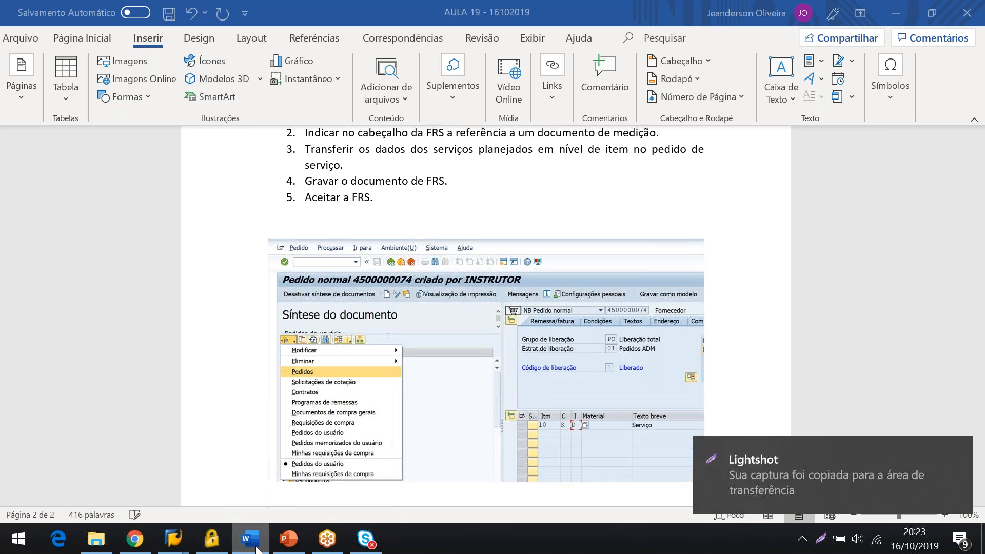
Switch back to the SAP purchase order and open the Pedidos selection screen from the document overview
key(alt+Tab)
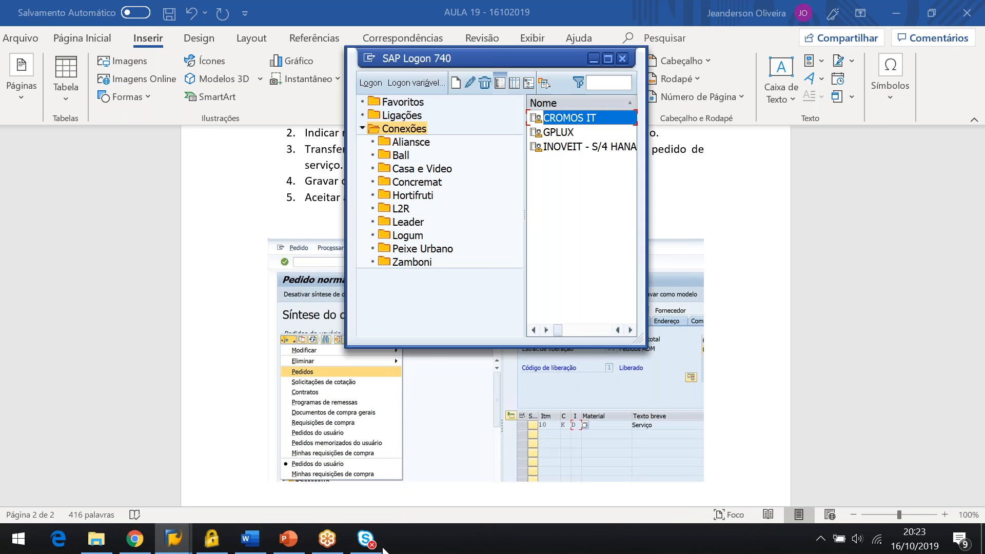
click(173, 539)
click(238, 470)
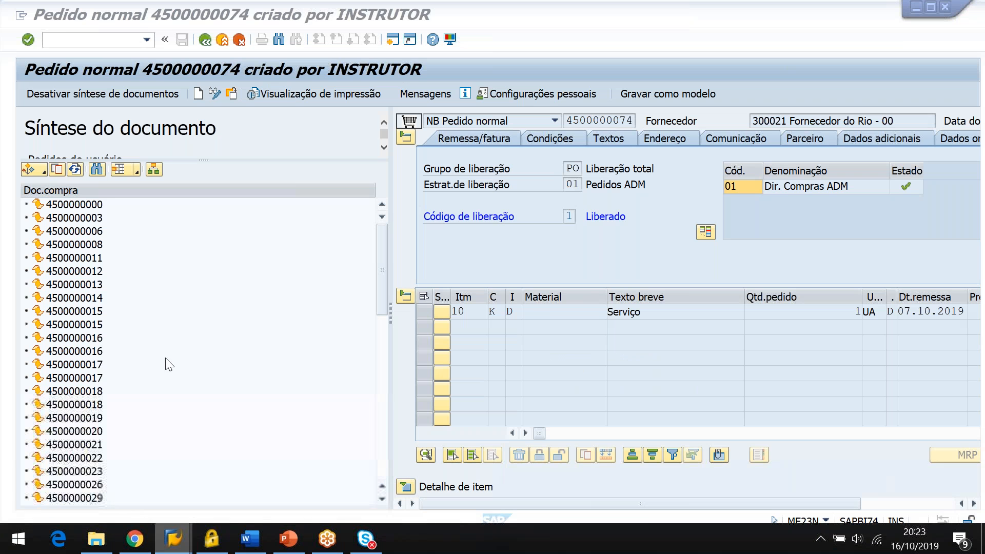
click(44, 172)
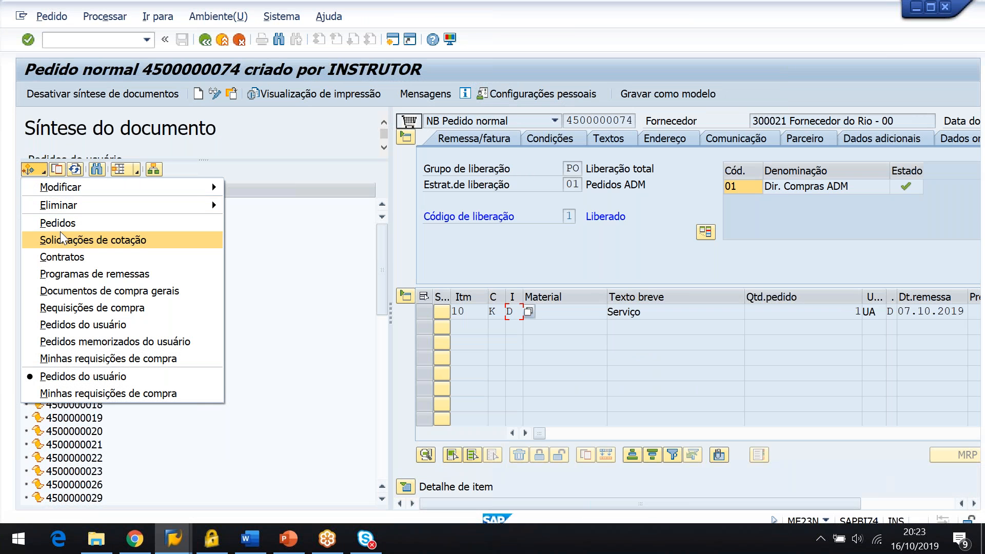
click(59, 226)
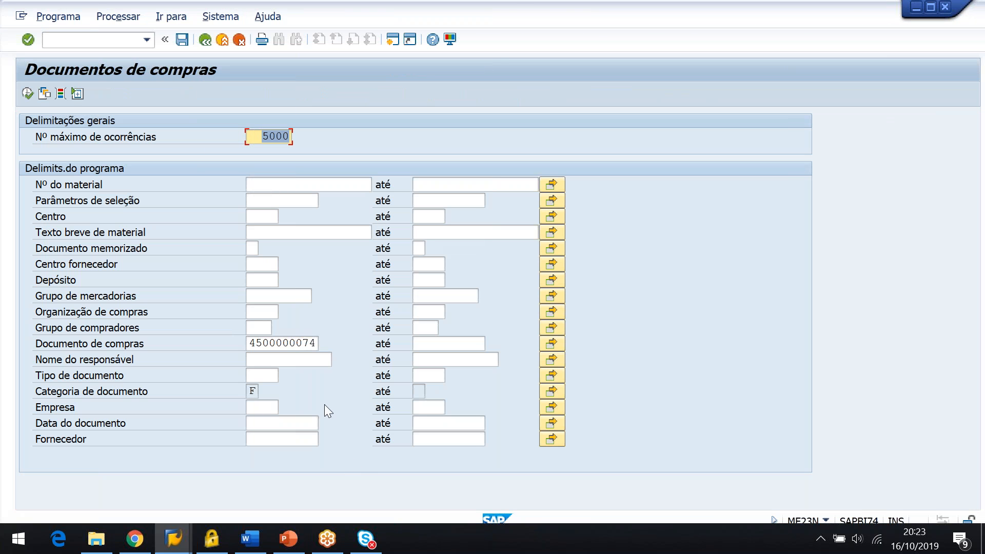
Clear the Documento de compras criterion and set Centro to CI00
click(256, 343)
key(Delete)
key(Delete)
key(Delete)
key(Delete)
key(Delete)
key(Delete)
key(Delete)
key(Delete)
key(Delete)
key(Return)
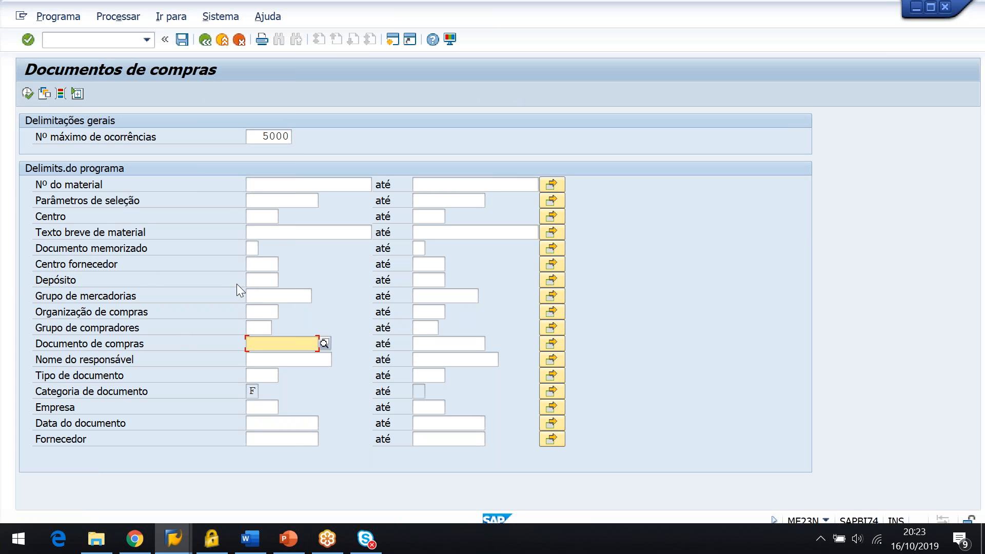
click(260, 217)
text(CI00)
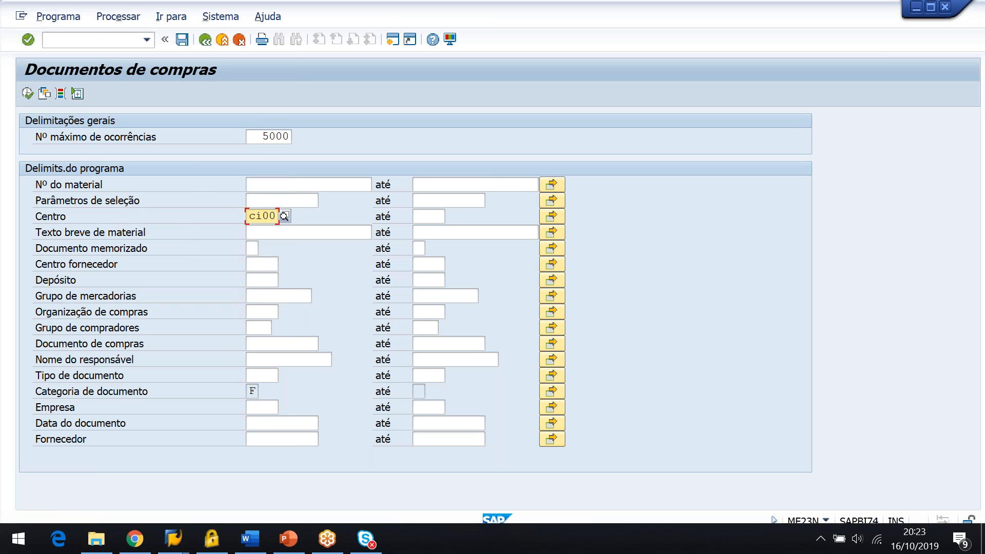
key(Return)
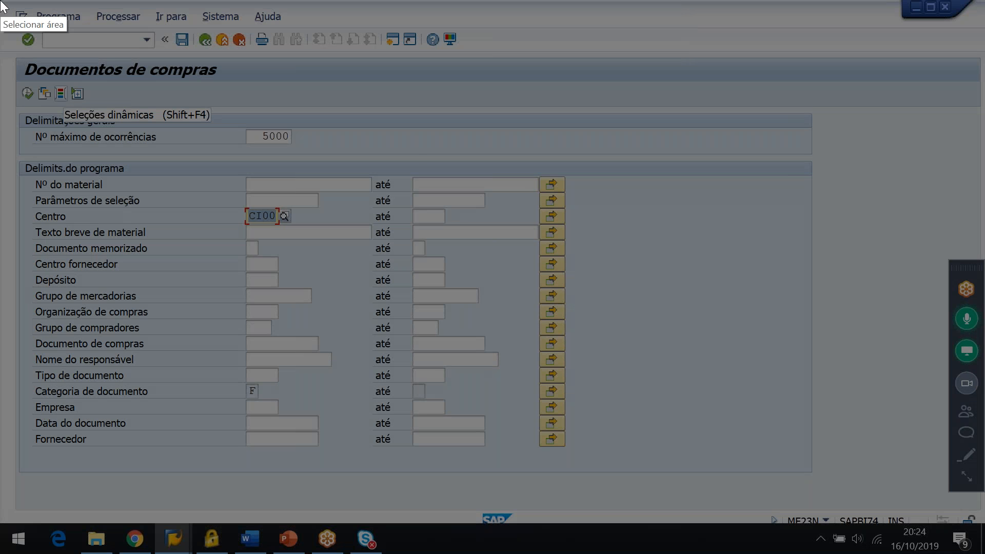
Capture the Documentos de compras selection screen with a red rectangle around the Seleções dinâmicas icon and paste it into the Word notes
mouse_move(1, 2)
mouse_down()
mouse_move(419, 265)
mouse_move(708, 495)
mouse_move(686, 467)
mouse_move(621, 473)
mouse_up()
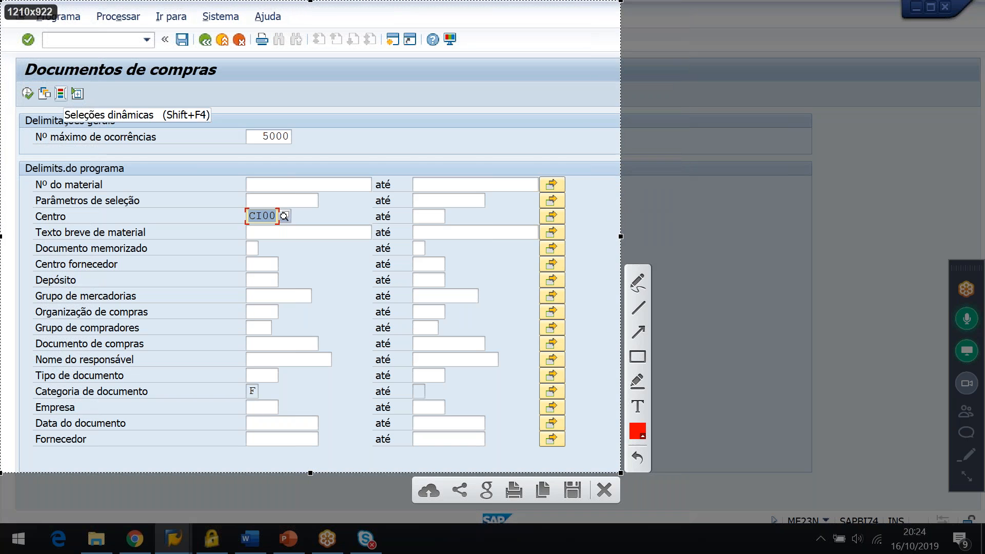
click(637, 358)
drag(52, 76, 71, 112)
key(ctrl+c)
key(alt+Tab)
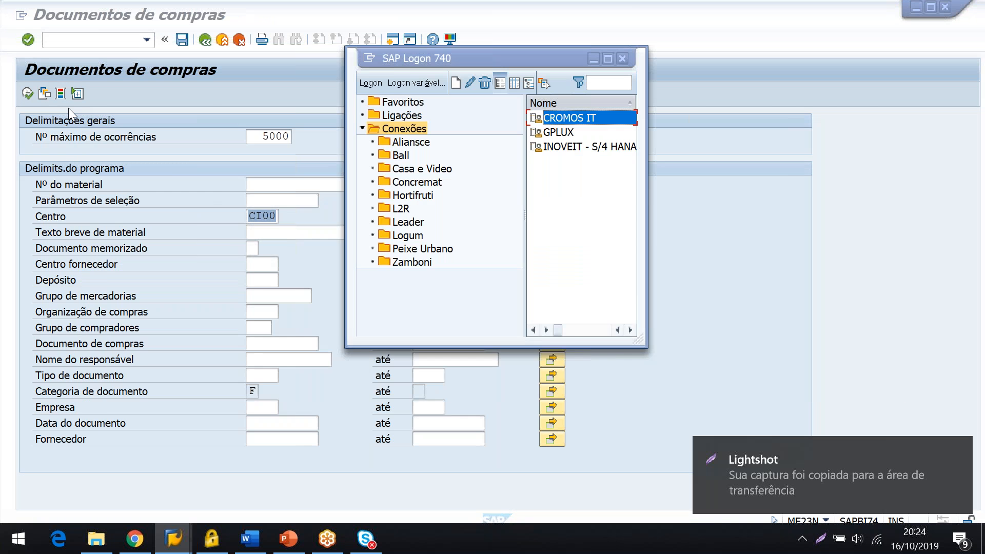
key(ctrl+v)
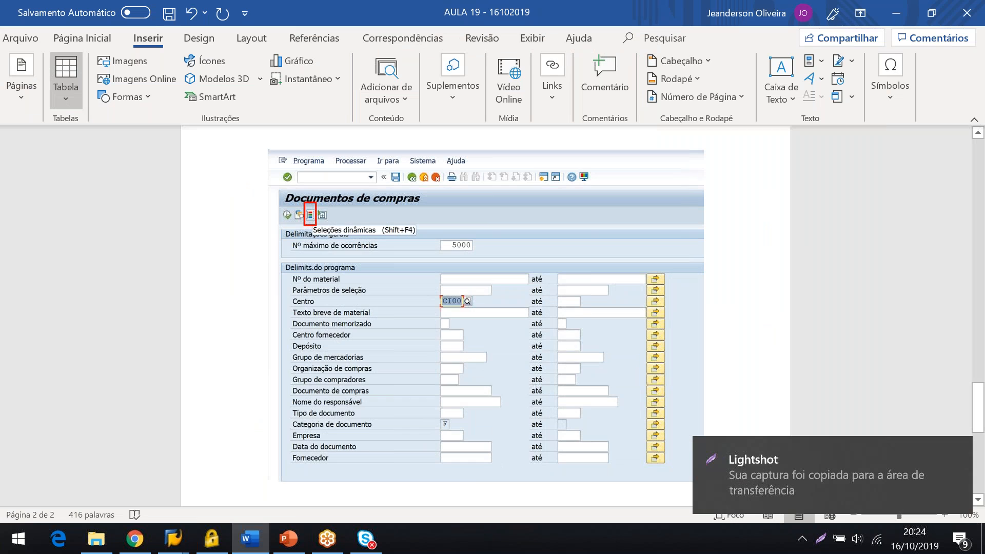
Switch back to SAP, display the dynamic selections and expand the Item do documento de compras folder
key(alt+Tab)
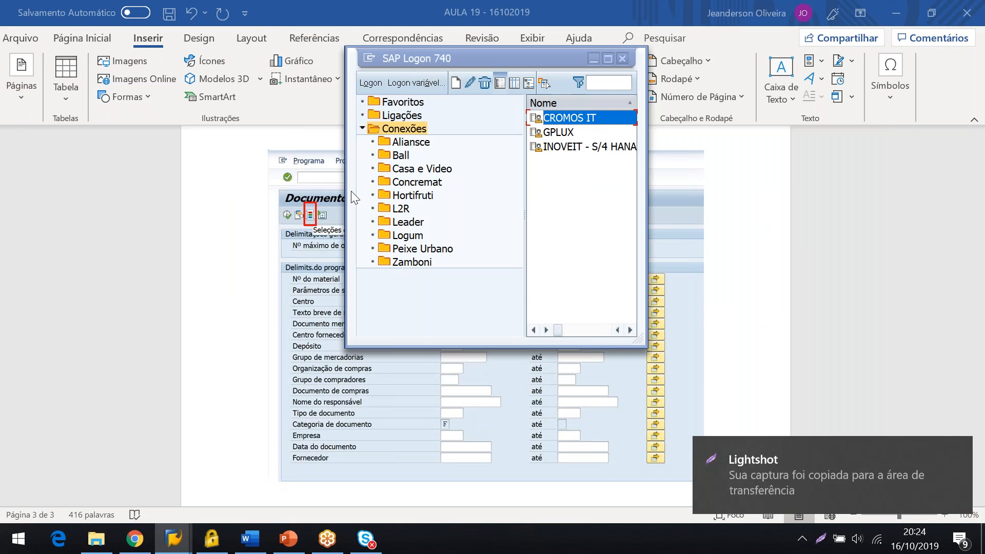
key(alt+Tab)
click(64, 97)
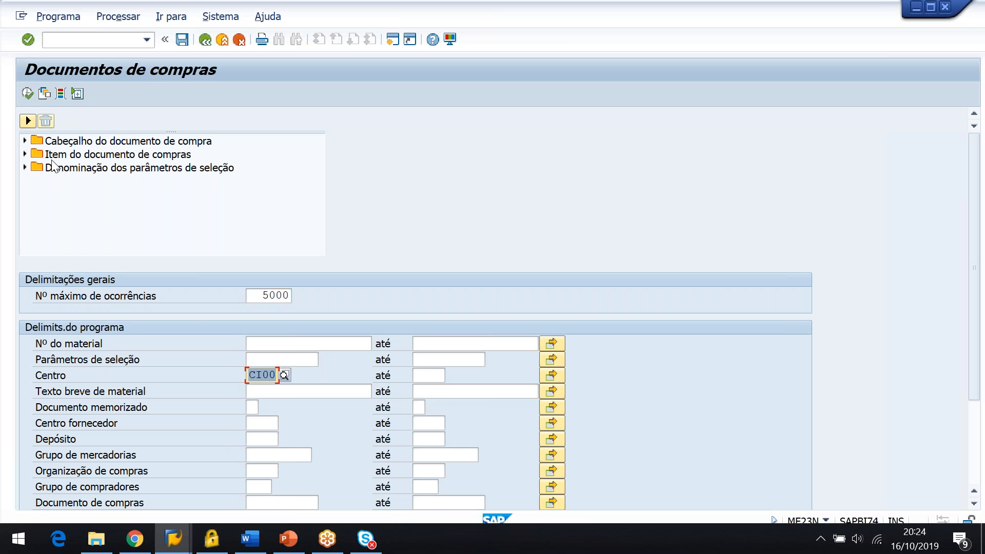
click(25, 163)
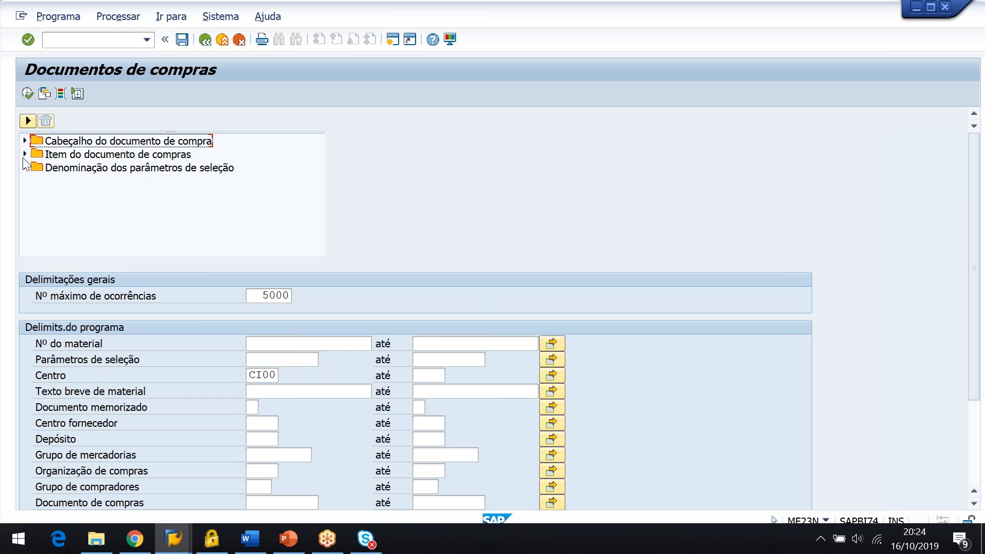
click(24, 155)
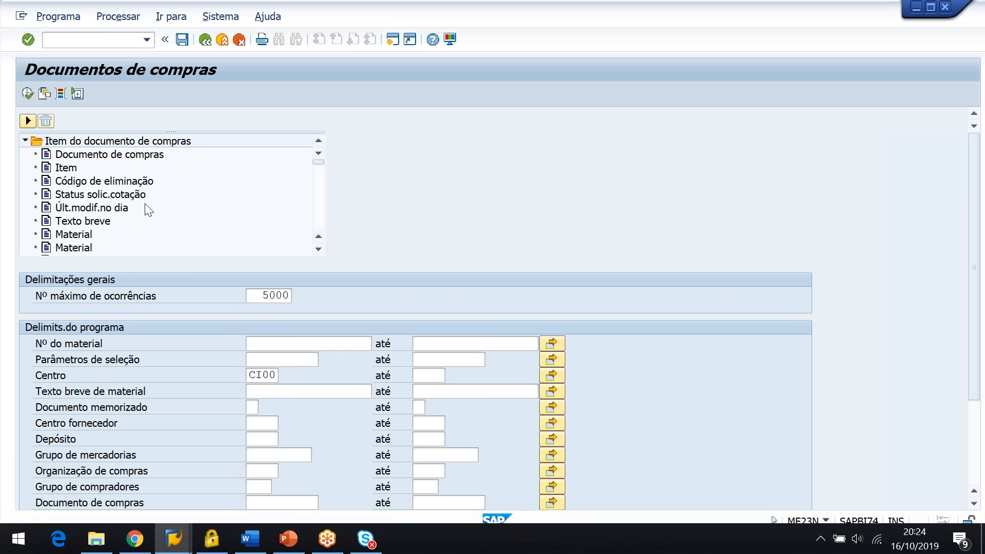
Add the Categoria do item field from Item do documento de compras to the dynamic selections
click(318, 250)
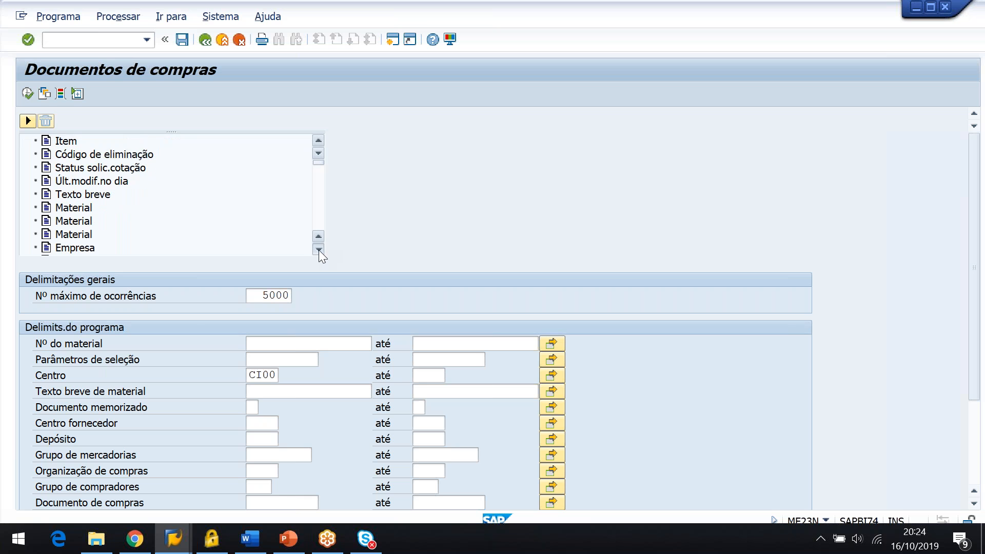
click(318, 250)
click(319, 250)
click(318, 250)
click(319, 250)
click(319, 251)
click(318, 251)
click(318, 250)
click(318, 250)
click(318, 250)
click(318, 250)
click(319, 250)
click(318, 250)
click(319, 251)
click(319, 250)
click(318, 251)
click(318, 251)
click(318, 250)
click(319, 250)
click(318, 251)
click(318, 250)
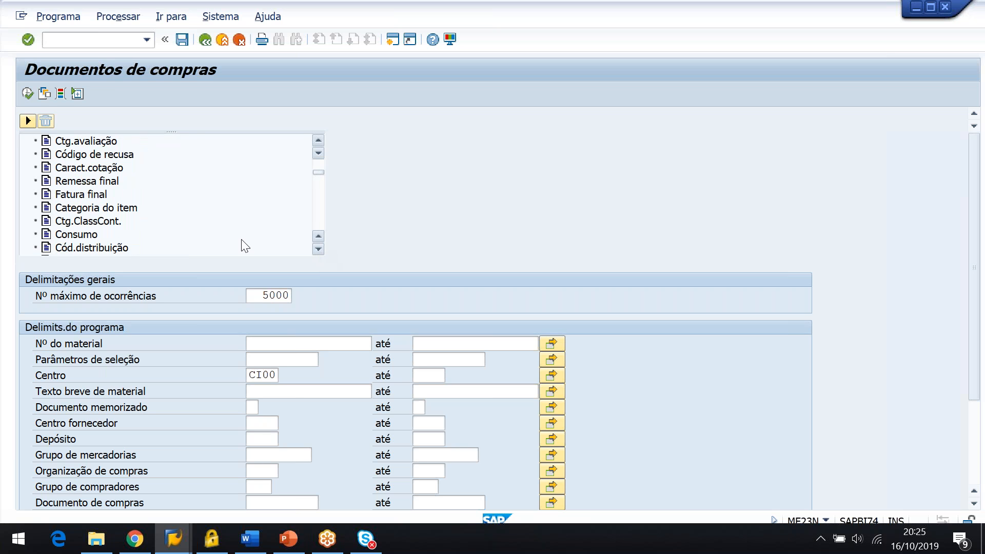
click(125, 209)
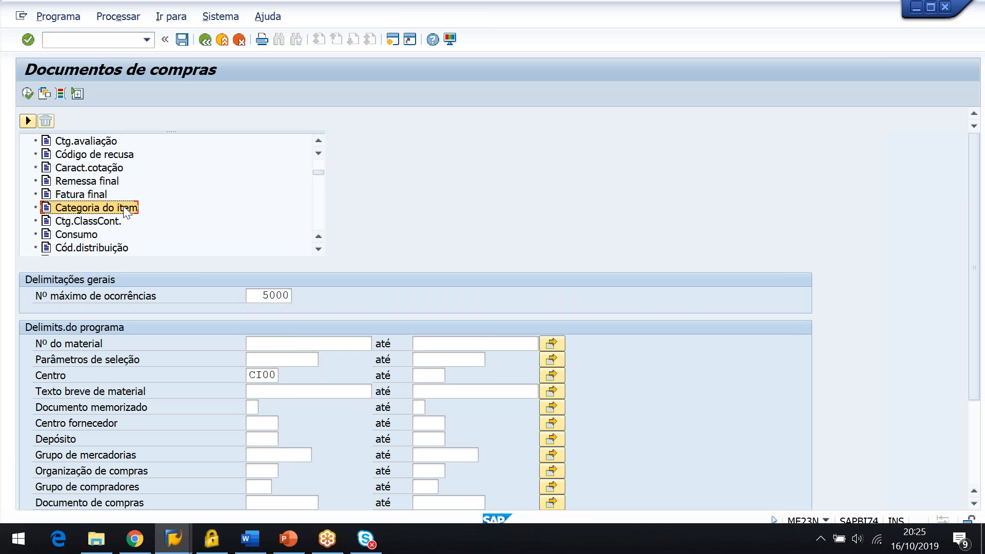
double_click(125, 209)
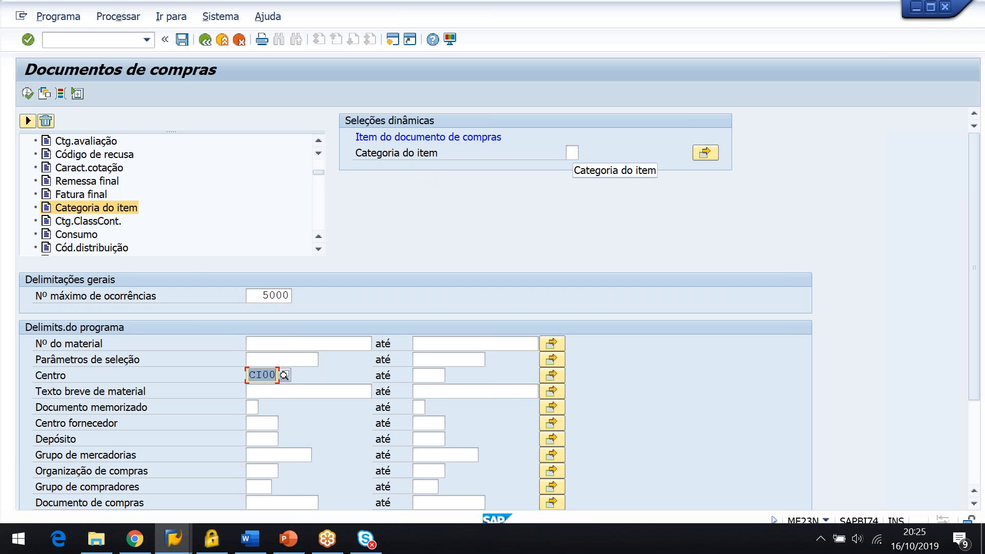
Set the Categoria do item criterion to 9, Prestação serviços, from its list of possible values
click(572, 153)
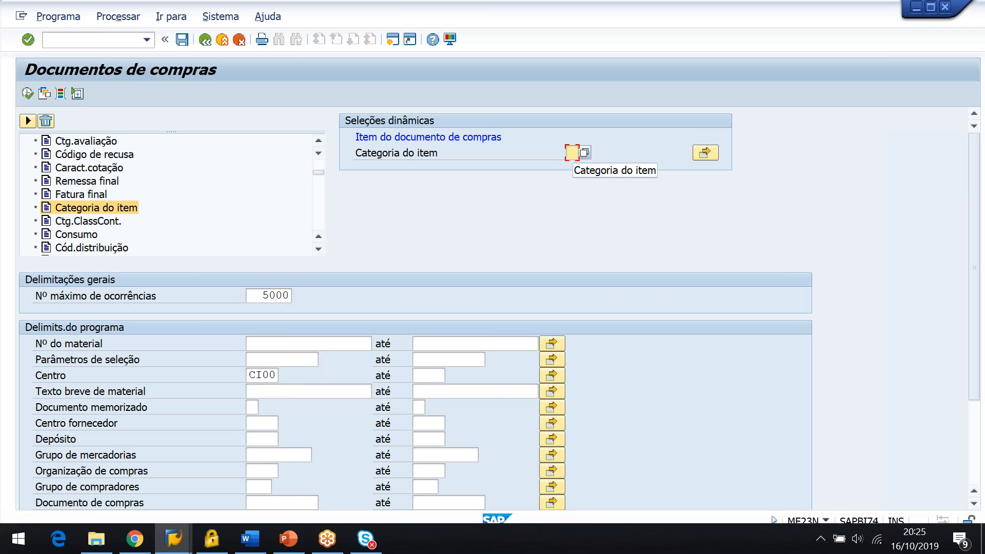
click(584, 154)
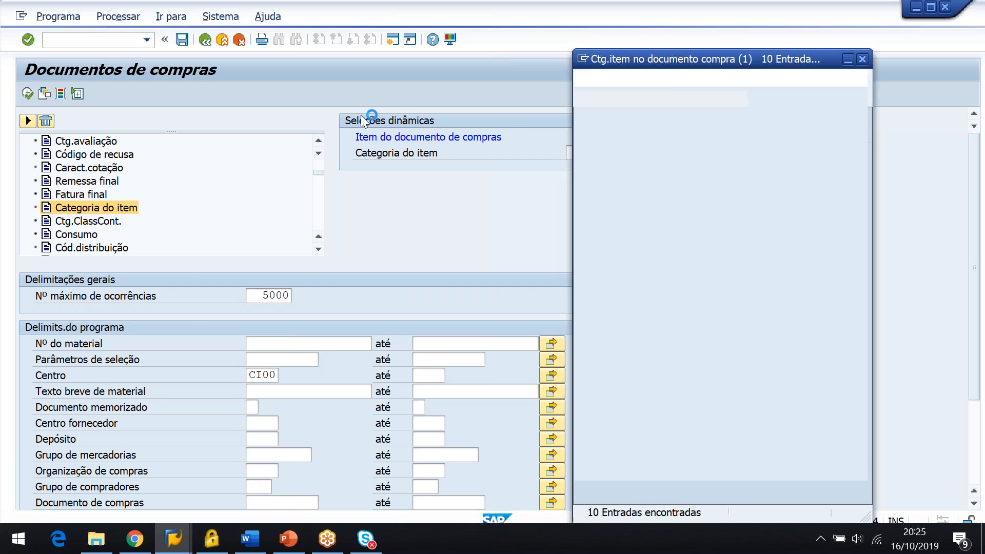
click(616, 285)
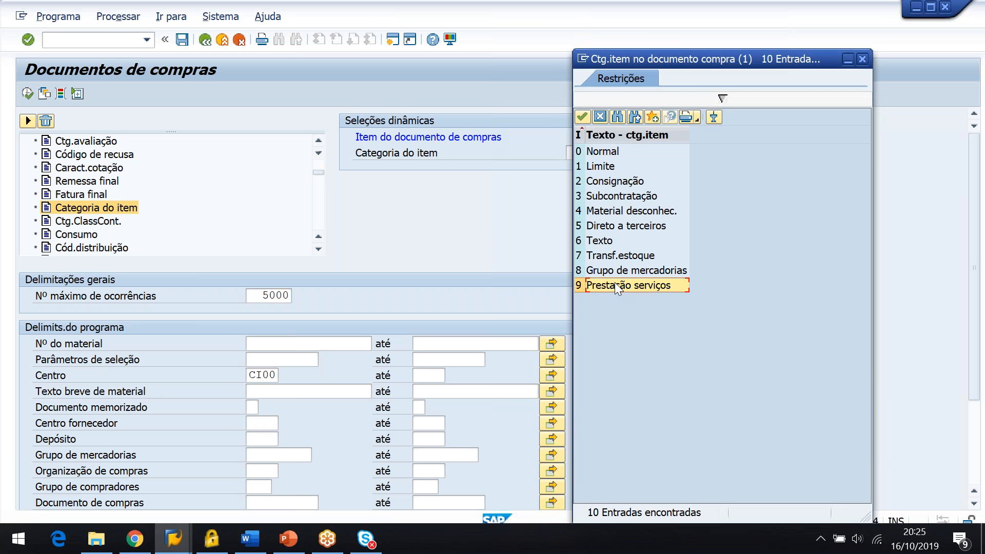
drag(718, 57, 744, 23)
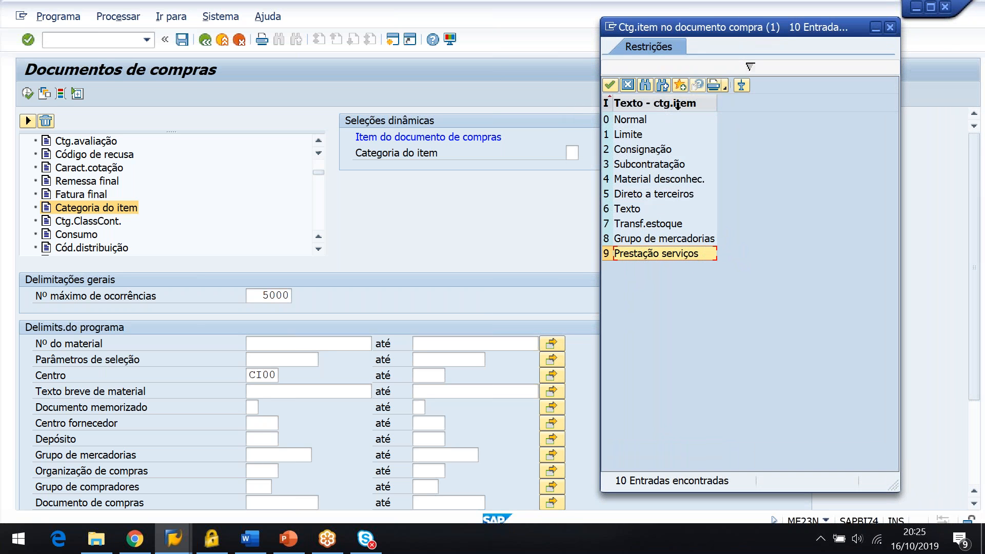
double_click(645, 253)
Reopen the list of possible values for Categoria do item, place it beside the criteria, and capture the upper part of the screen
click(585, 152)
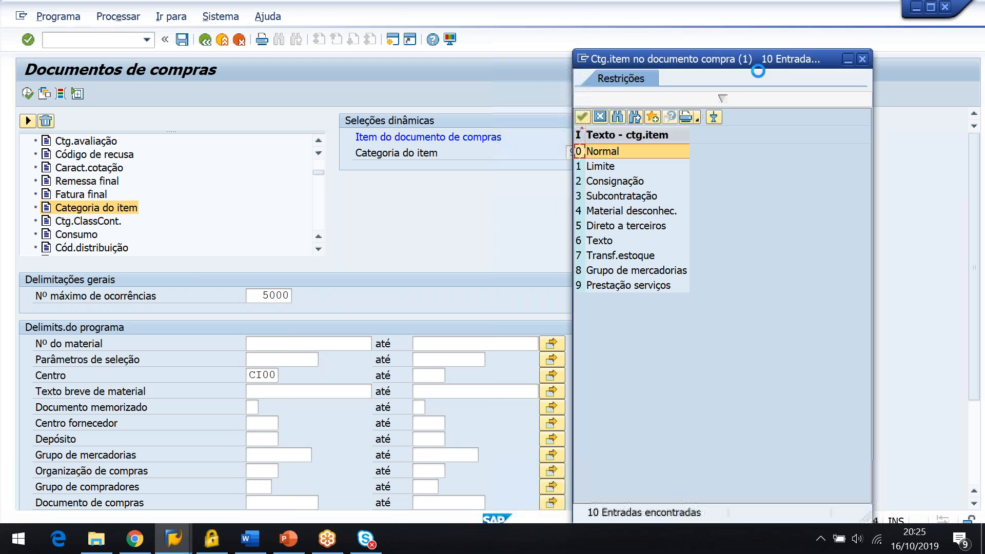
drag(769, 58, 798, 27)
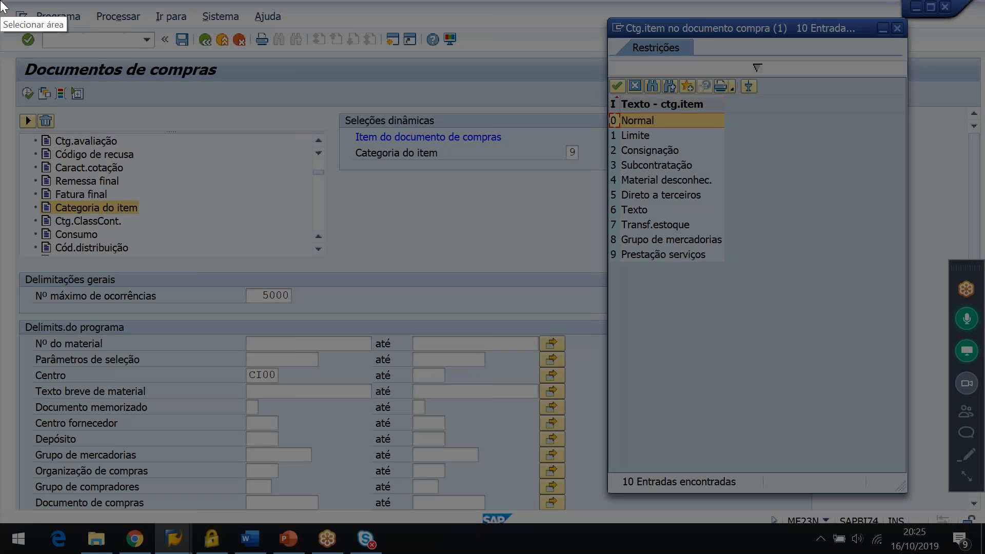
mouse_move(1, 1)
mouse_down()
mouse_move(926, 352)
mouse_move(920, 386)
mouse_move(934, 393)
mouse_move(921, 398)
mouse_up()
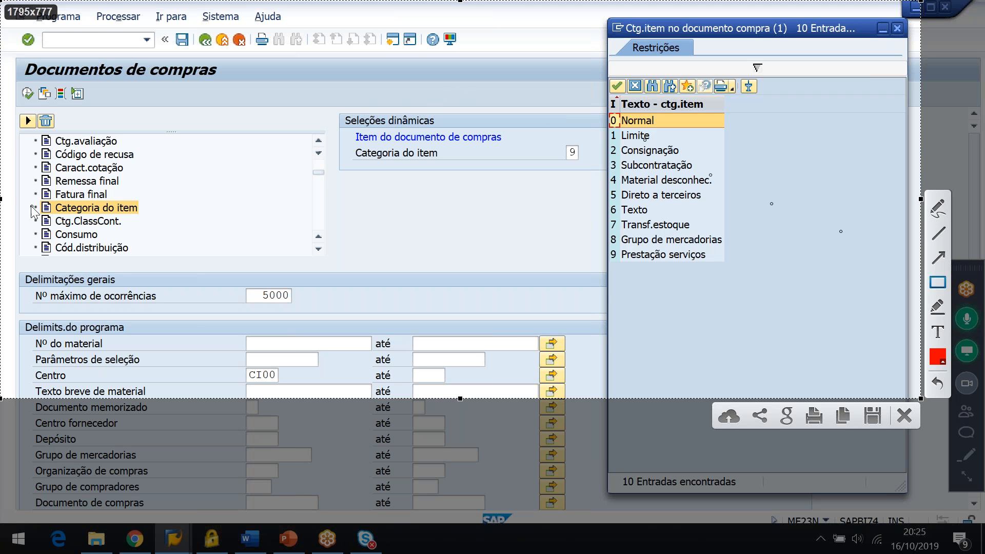
Mark the Categoria do item field, its criterion 9 and the Prestação serviços entry with red rectangles and copy the capture
drag(28, 201, 168, 216)
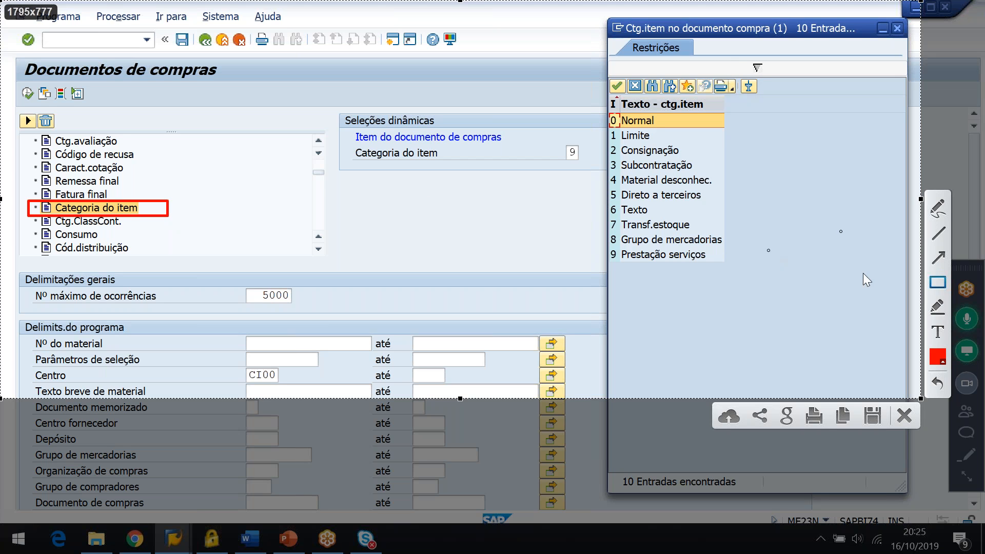
click(938, 282)
click(938, 281)
drag(348, 144, 586, 174)
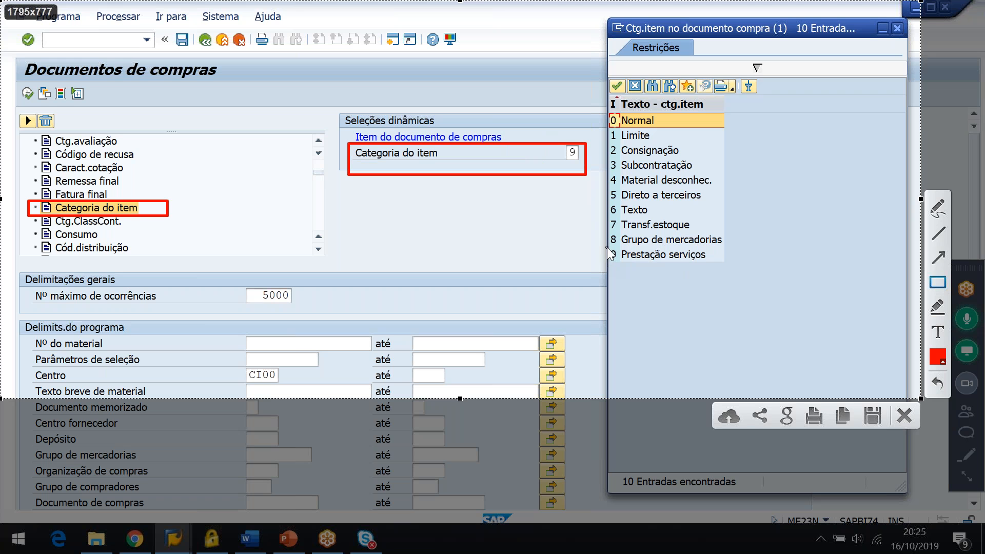
mouse_move(607, 248)
mouse_down()
mouse_move(700, 275)
mouse_move(731, 269)
mouse_up()
key(ctrl+c)
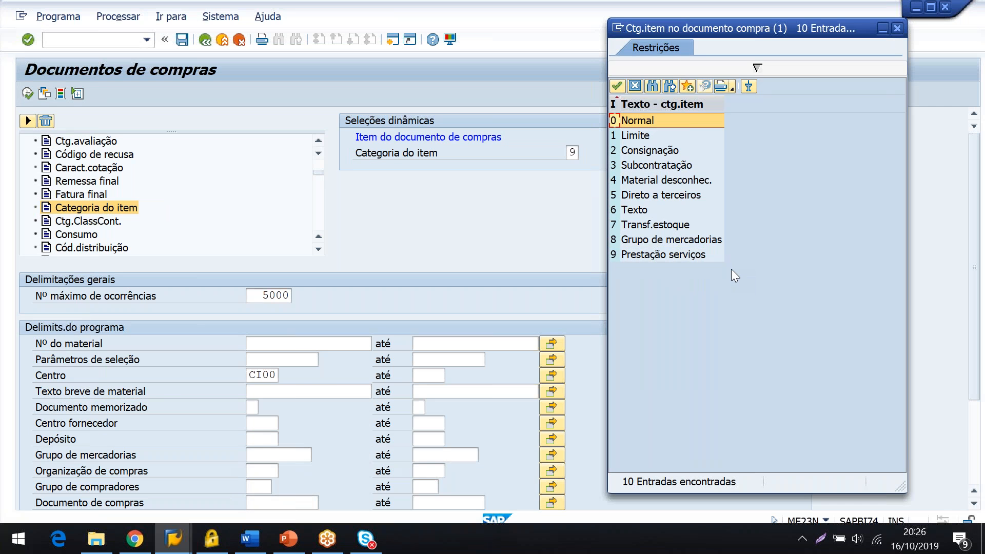
Switch to the Word notes and paste the annotated capture below the Seleções dinâmicas image
key(alt+Tab)
key(alt+Tab)
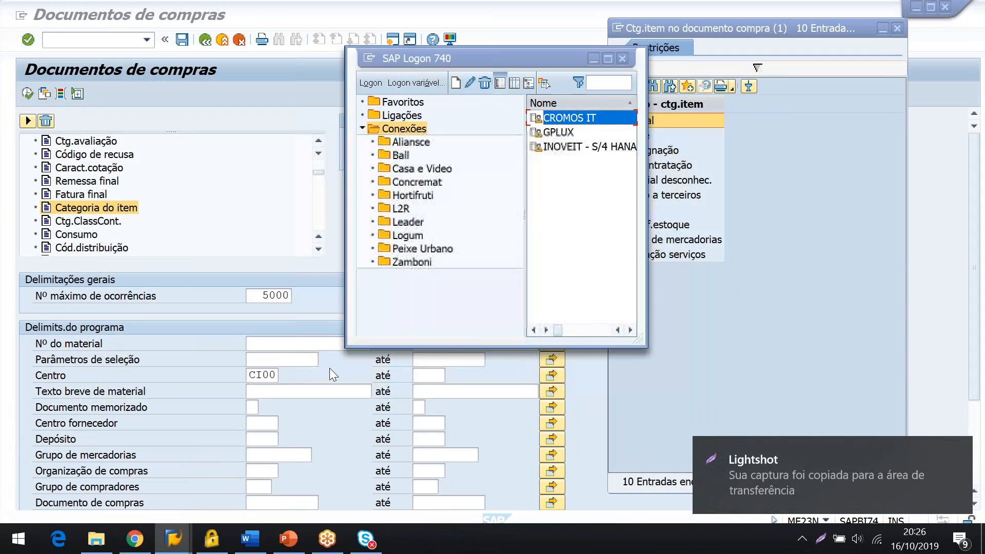
click(330, 368)
click(249, 544)
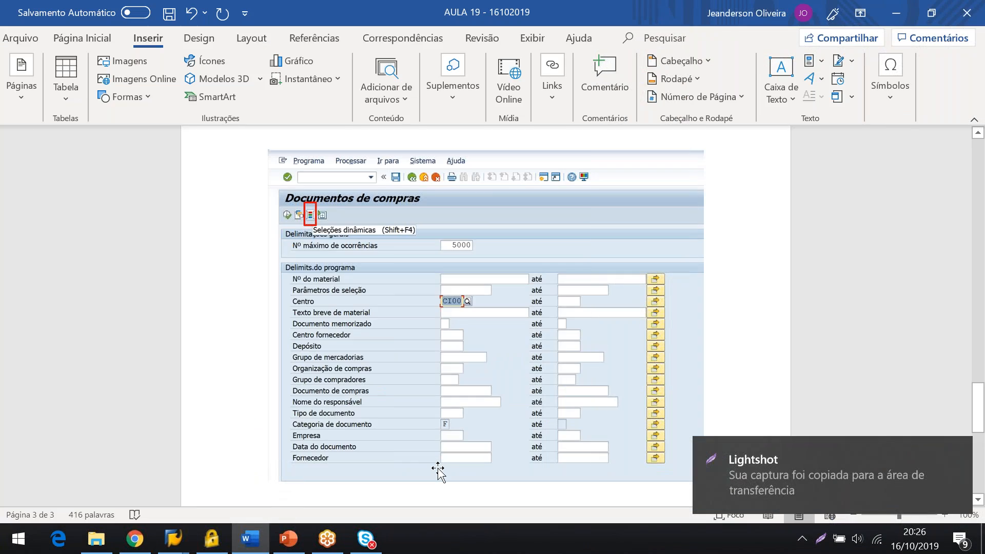
key(ctrl+v)
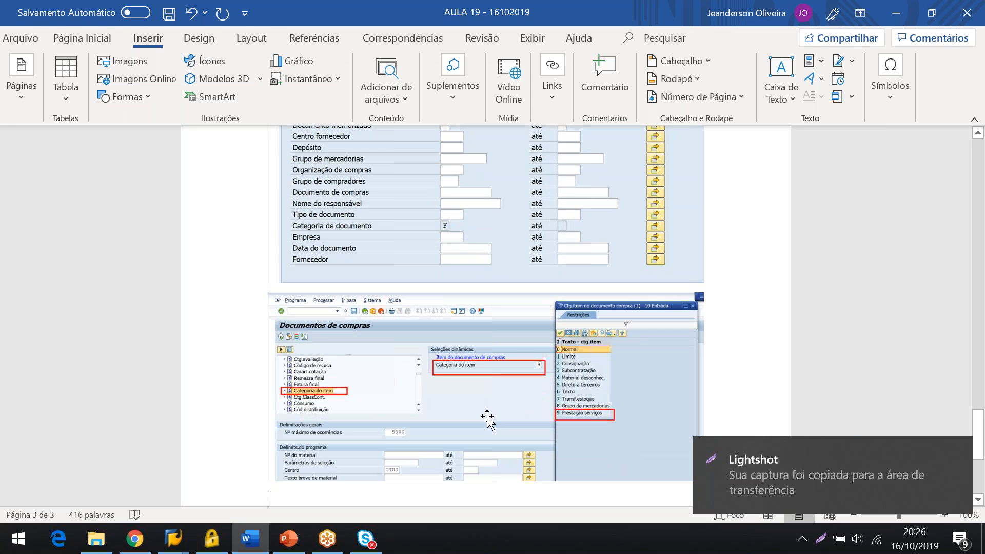
Back in SAP, choose 9 Prestação serviços, run the selection, and narrow the Síntese do documento area of the resulting order
key(alt+Tab)
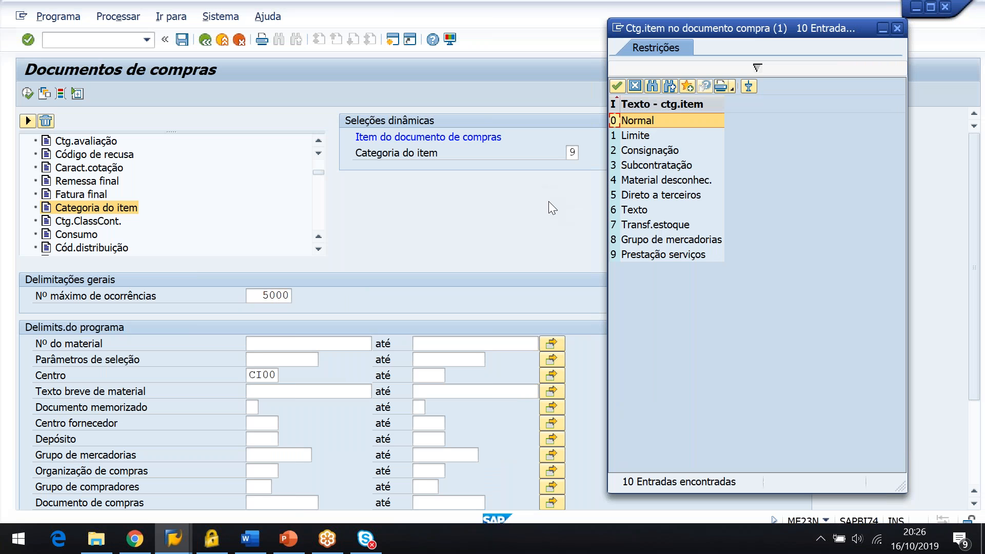
double_click(636, 254)
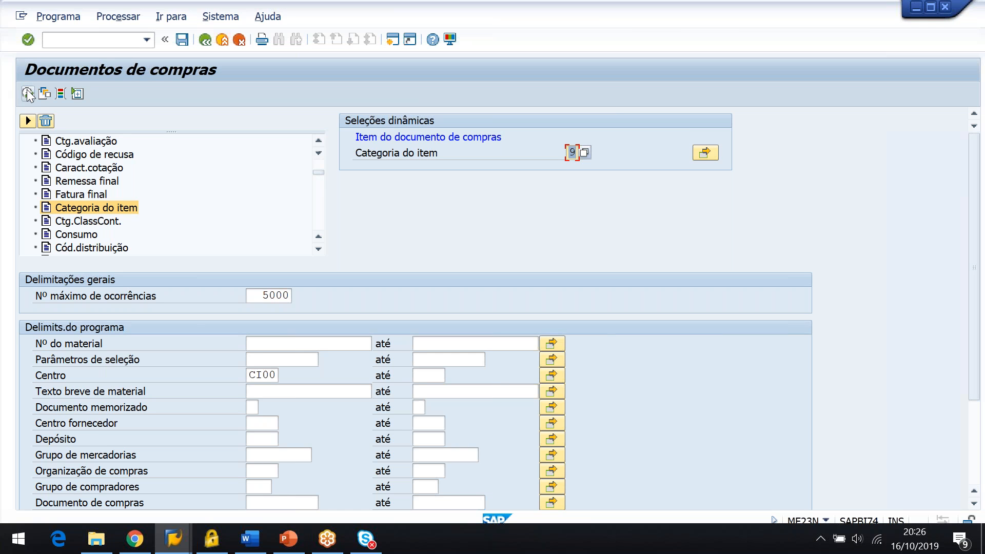
click(28, 93)
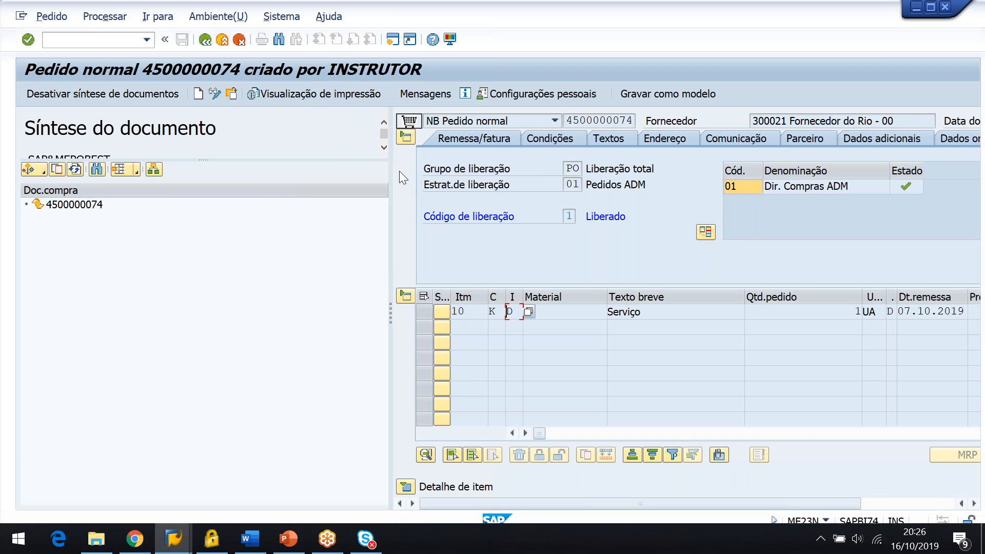
drag(390, 173, 174, 178)
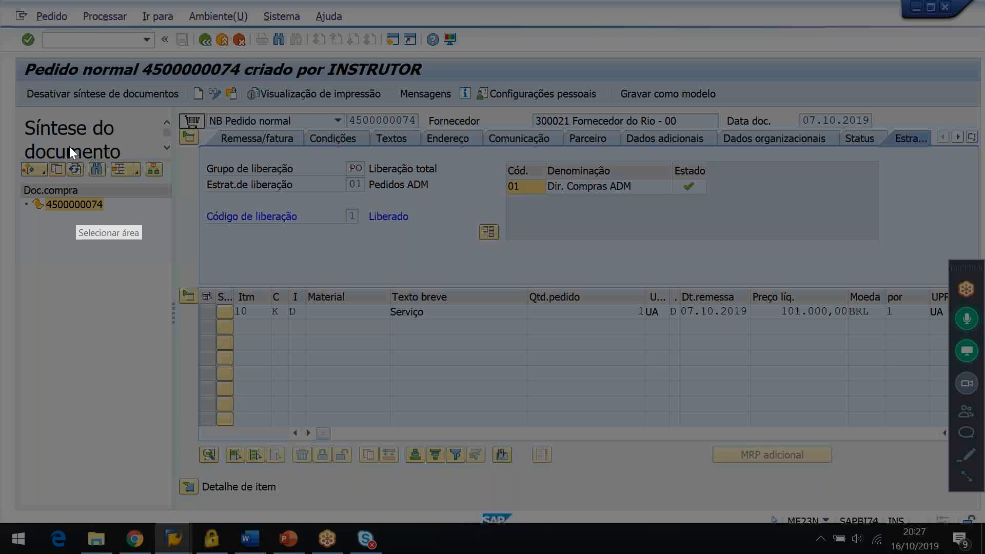
Capture the service order with its release strategy and item overview and paste it into the Word notes
mouse_move(0, 0)
mouse_down()
mouse_move(581, 216)
mouse_move(891, 413)
mouse_move(940, 486)
mouse_move(937, 500)
mouse_up()
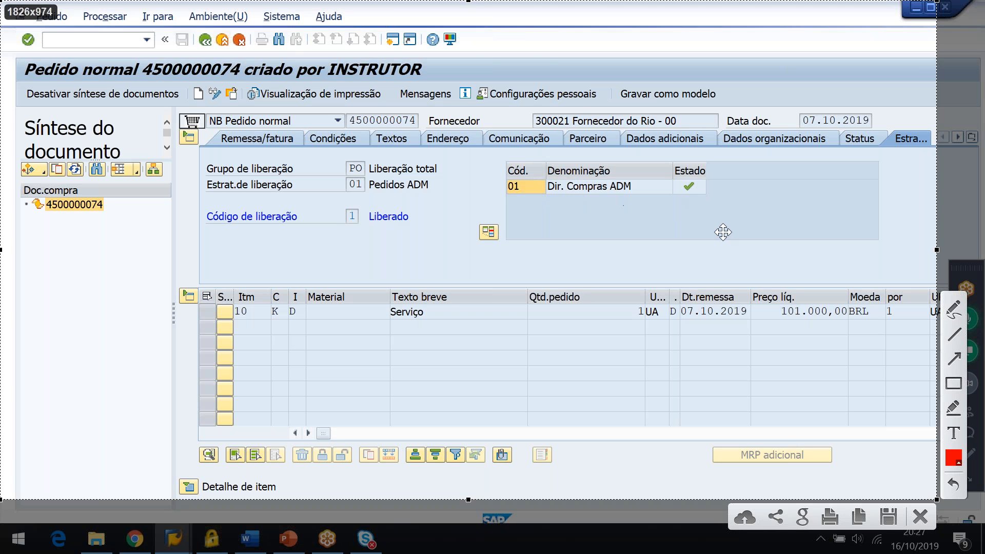
key(ctrl+c)
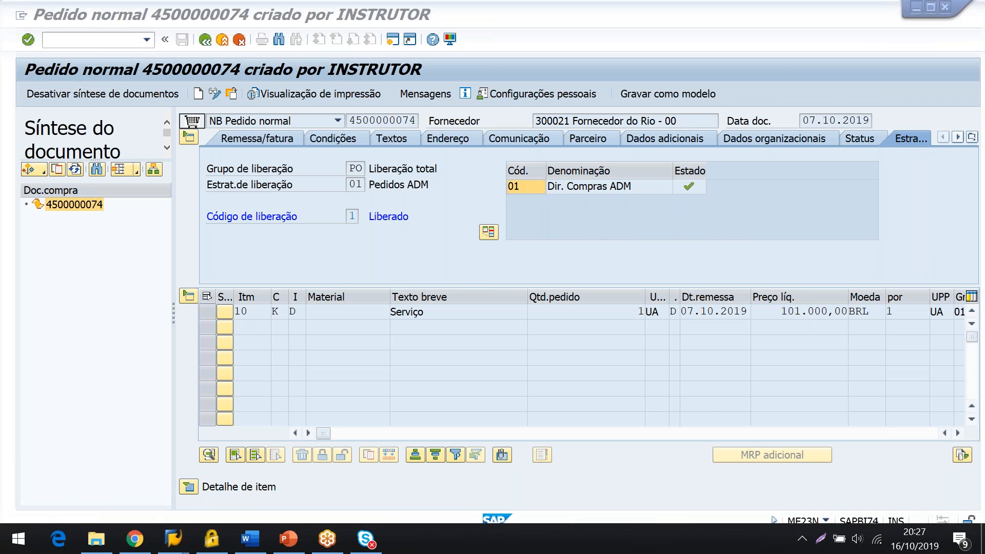
key(alt+Tab)
key(ctrl+v)
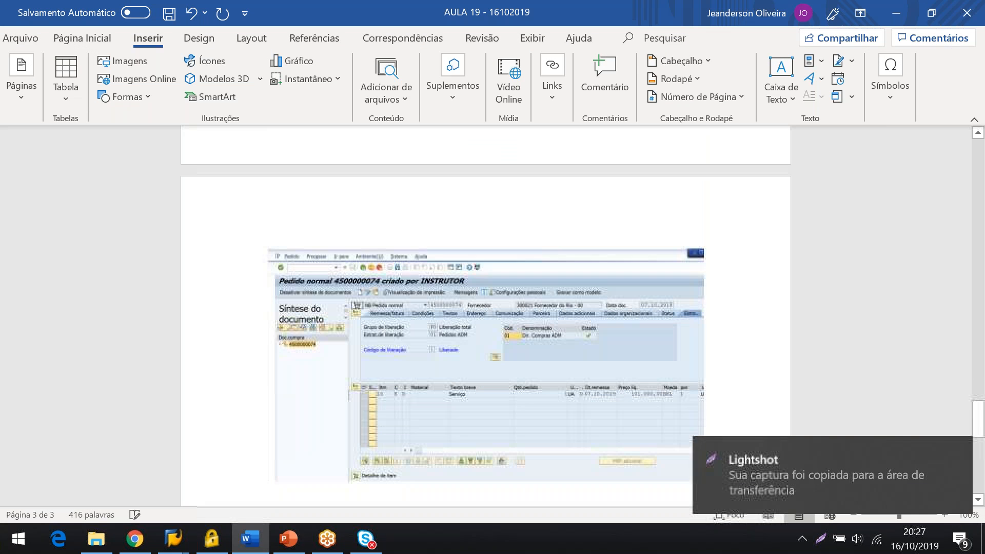
Switch back to SAP and expand the order's item details to display the Serviços data
key(alt+Tab)
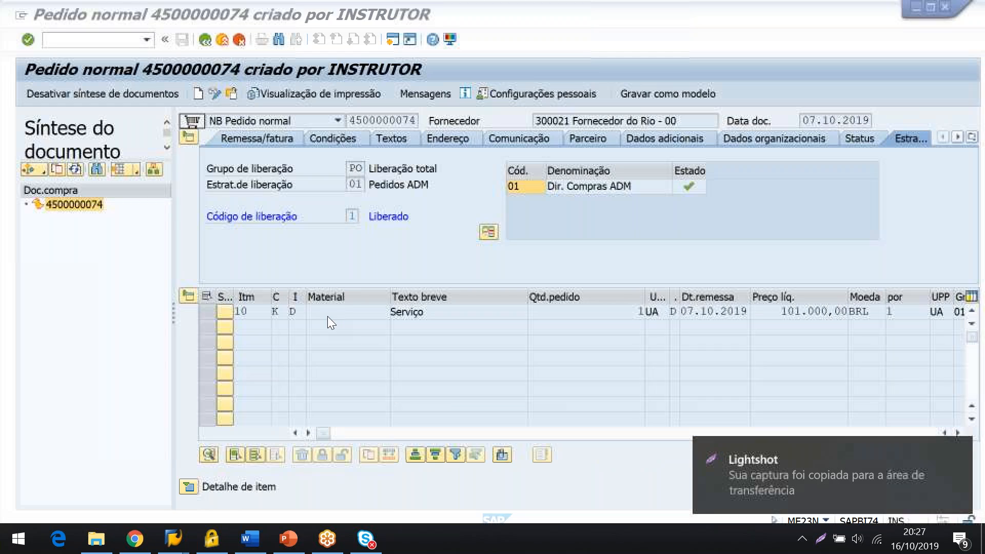
click(190, 487)
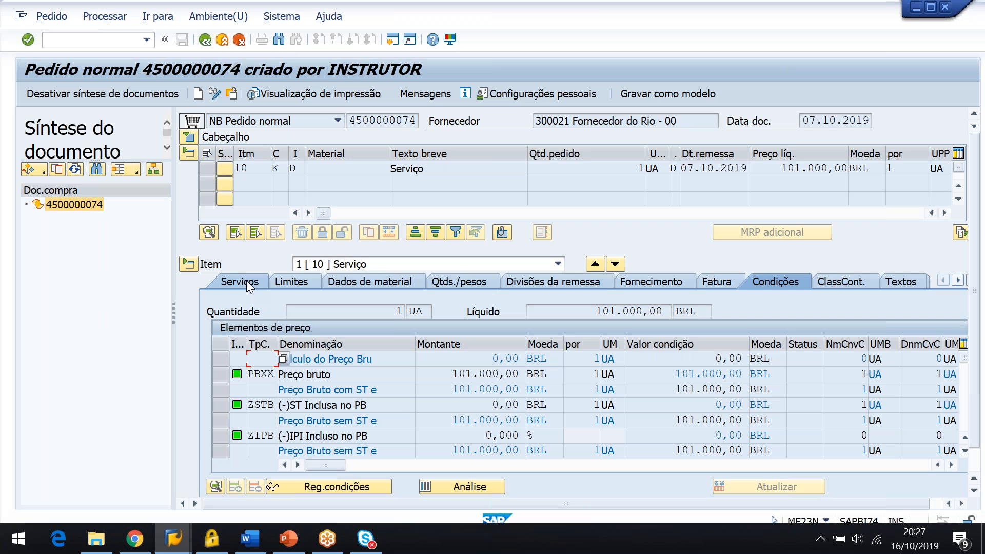
click(241, 282)
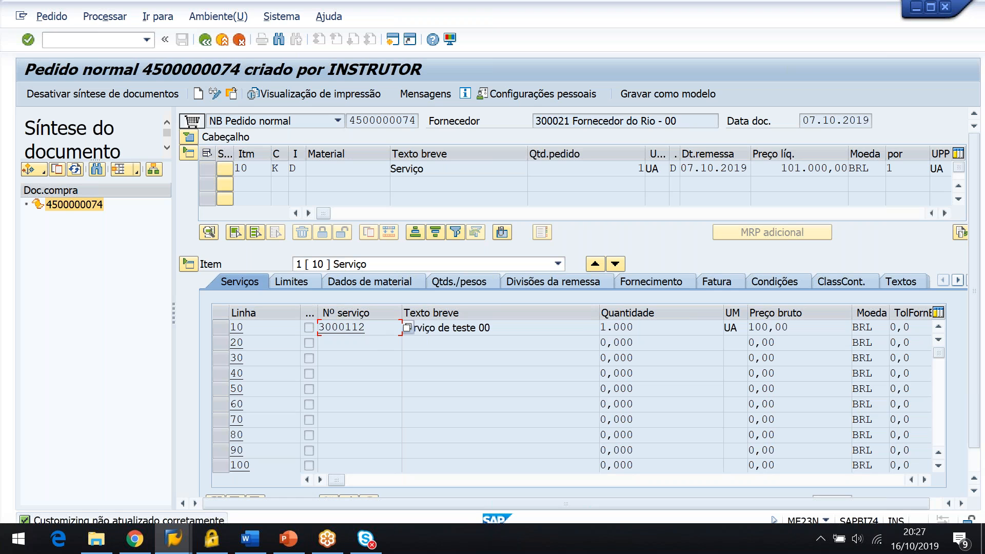
Capture the order down to the first service line and paste the image into the Word notes
key(Print)
drag(0, 0, 629, 282)
mouse_move(744, 333)
mouse_down()
mouse_move(837, 351)
mouse_move(959, 353)
mouse_move(950, 345)
mouse_up()
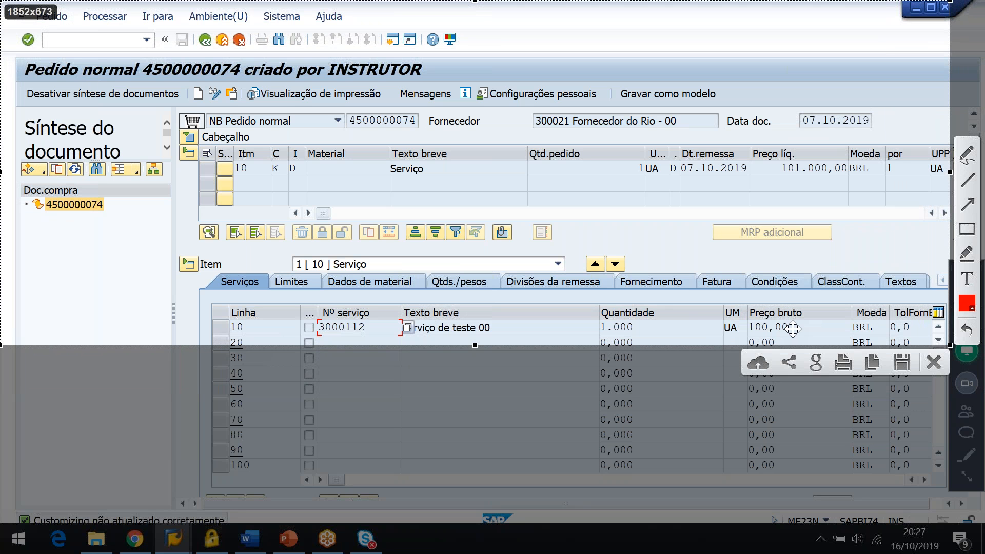
key(ctrl+c)
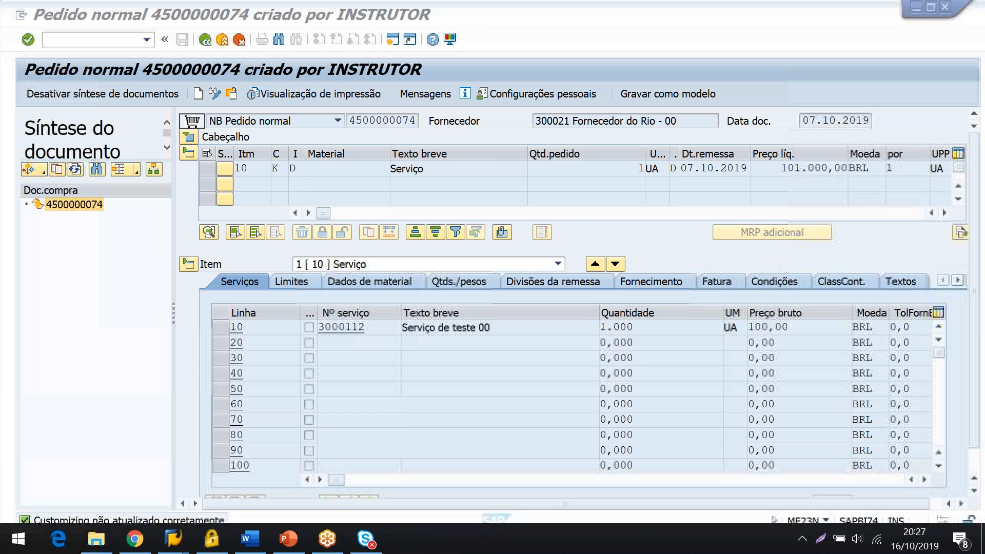
key(alt+Tab)
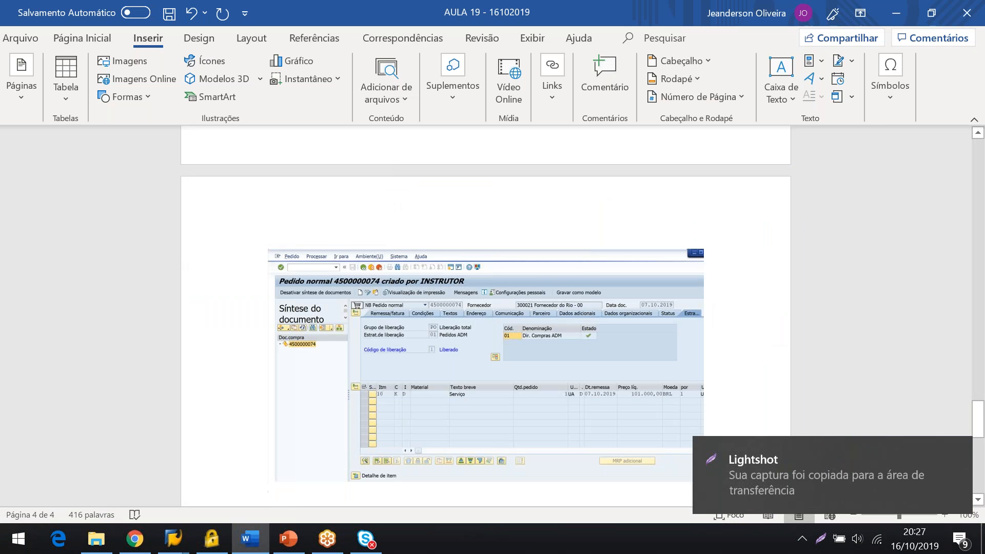
key(ctrl+v)
Return to SAP and compare the item's Limites values with the quantity and gross price of its service line
key(alt+Tab)
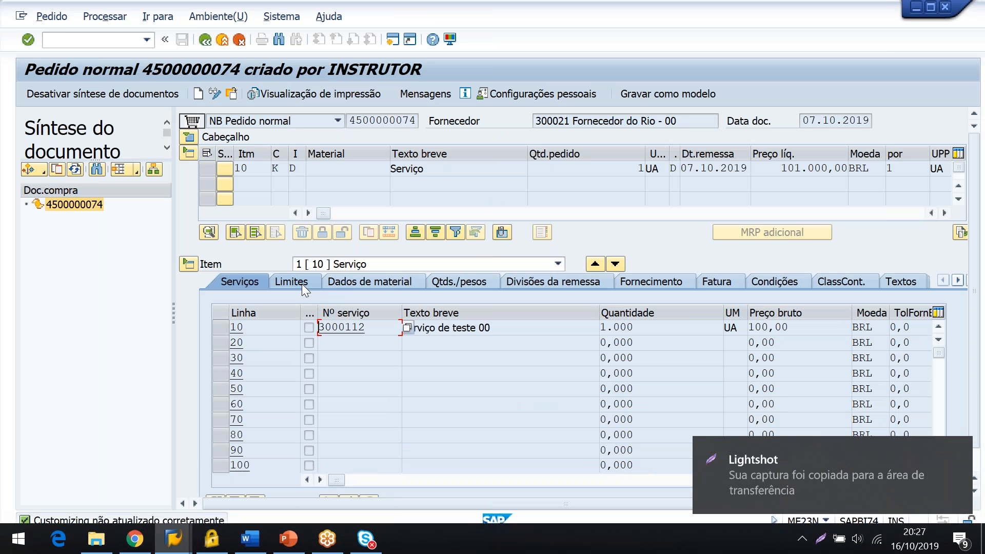
click(300, 282)
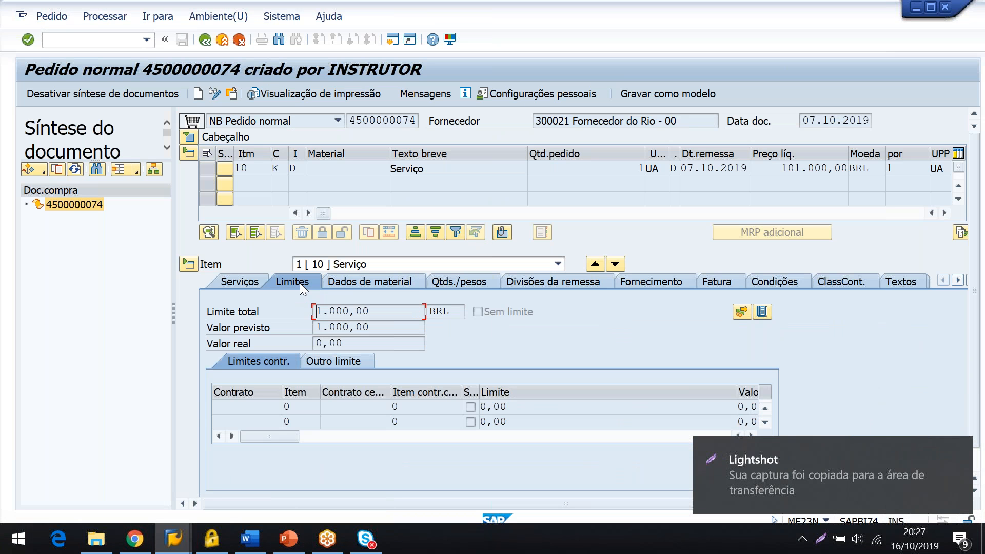
click(380, 326)
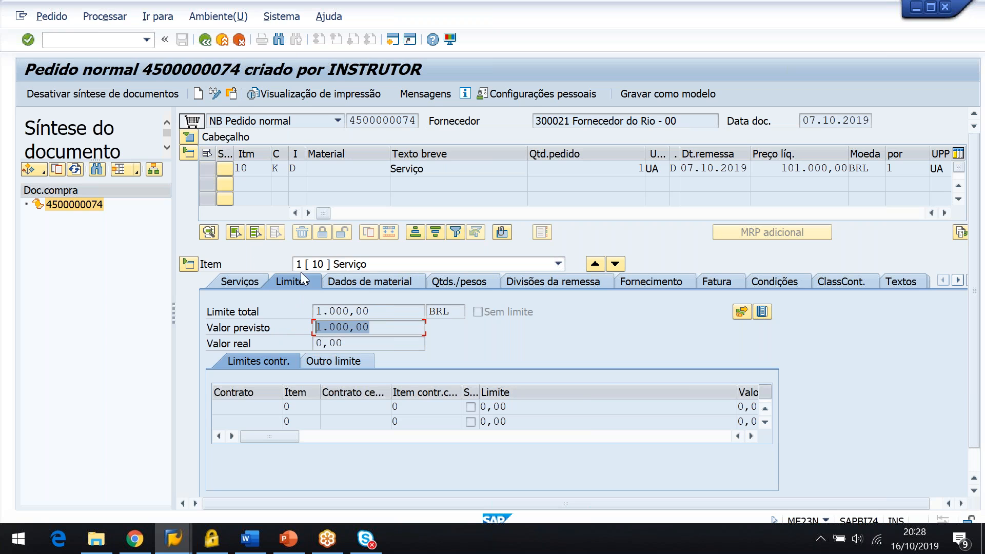
click(533, 367)
click(240, 281)
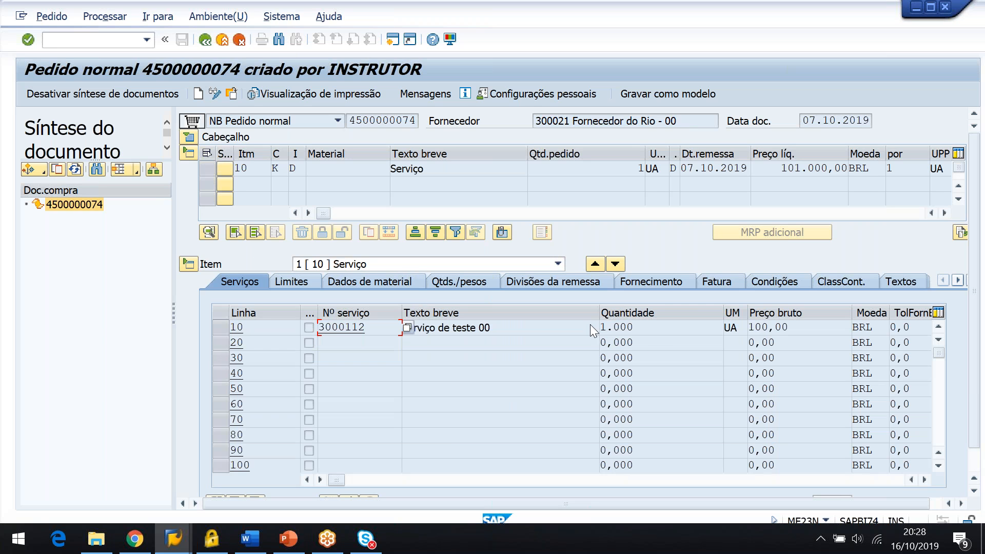
click(641, 331)
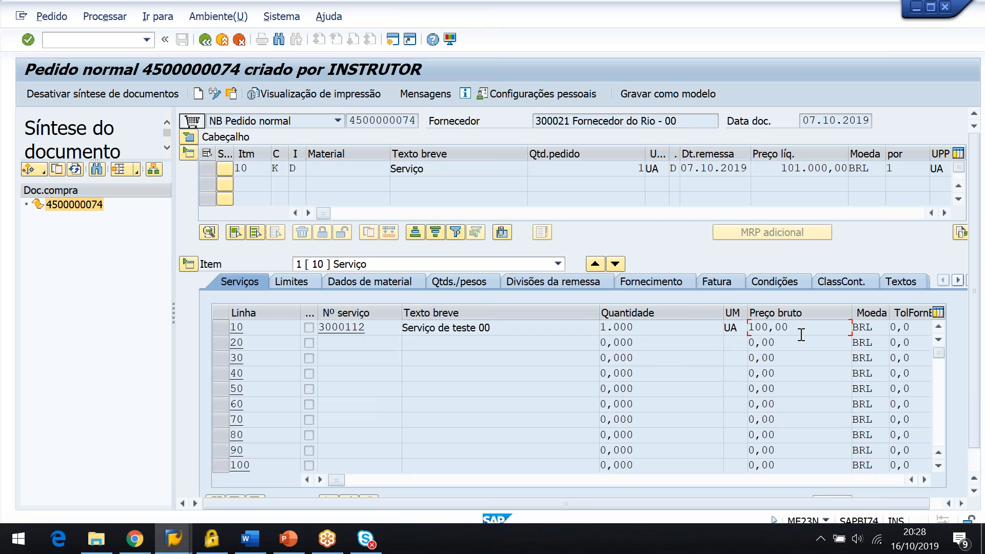
Display the item's Limites, highlight its Preço líq. value, and paste a capture of this view into the Word notes
click(291, 281)
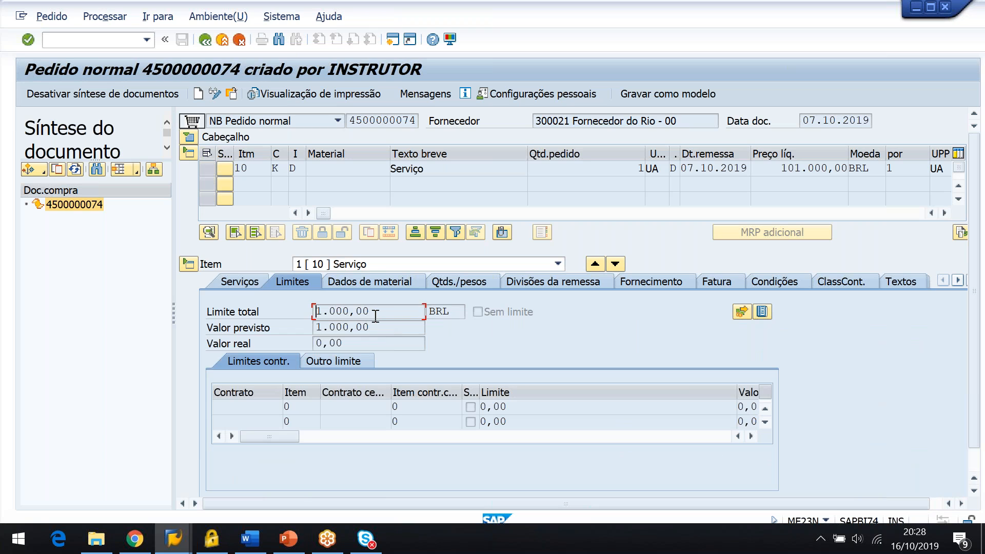
drag(779, 173, 862, 169)
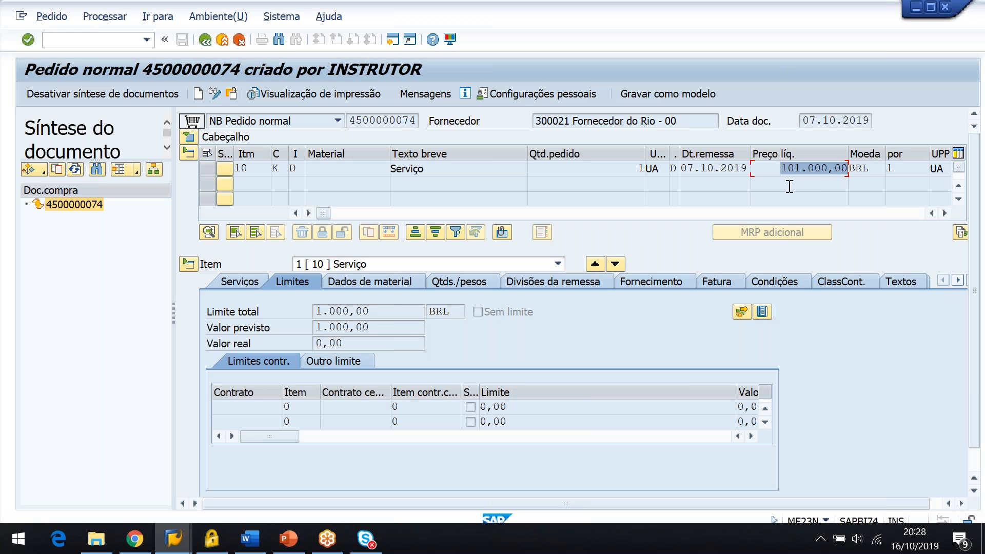
key(Print)
mouse_move(1, 2)
mouse_down()
mouse_move(620, 198)
mouse_move(824, 381)
mouse_move(911, 452)
mouse_move(938, 459)
mouse_up()
key(ctrl+c)
key(alt+Tab)
key(ctrl+v)
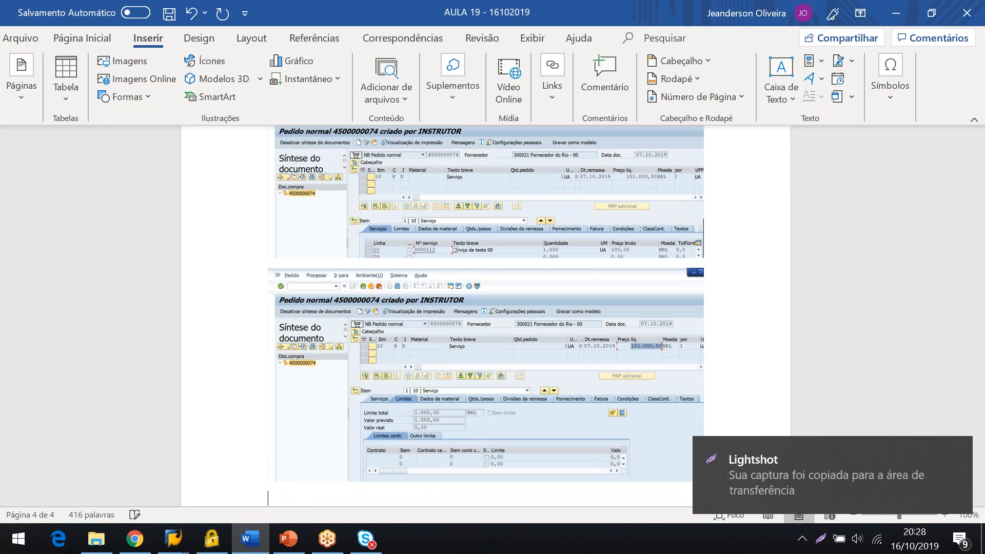
Start a sentence below the Limites capture: "O valor planejado no pedido é o somatório do montante dos"
text(O valor planeja)
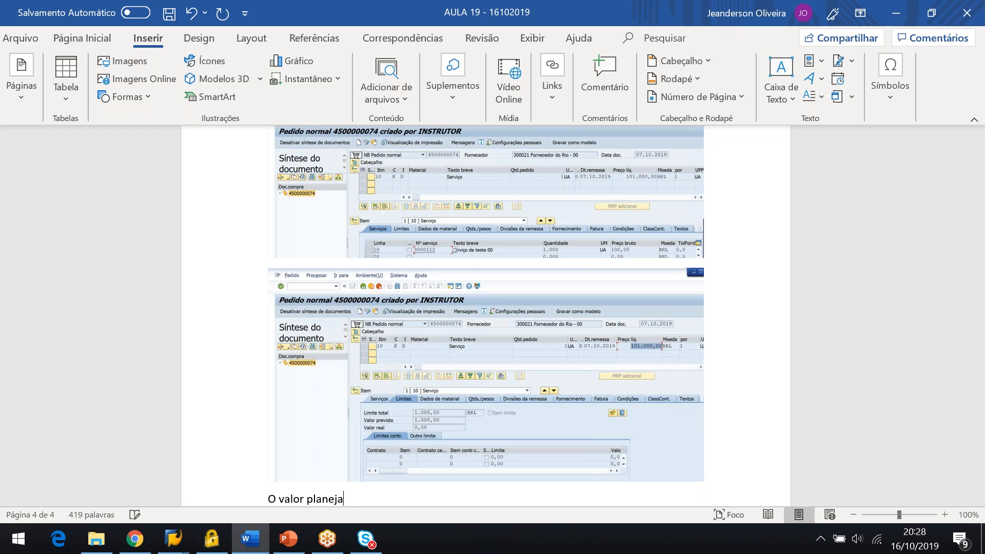
text(do no pedido é o somatório do montatne)
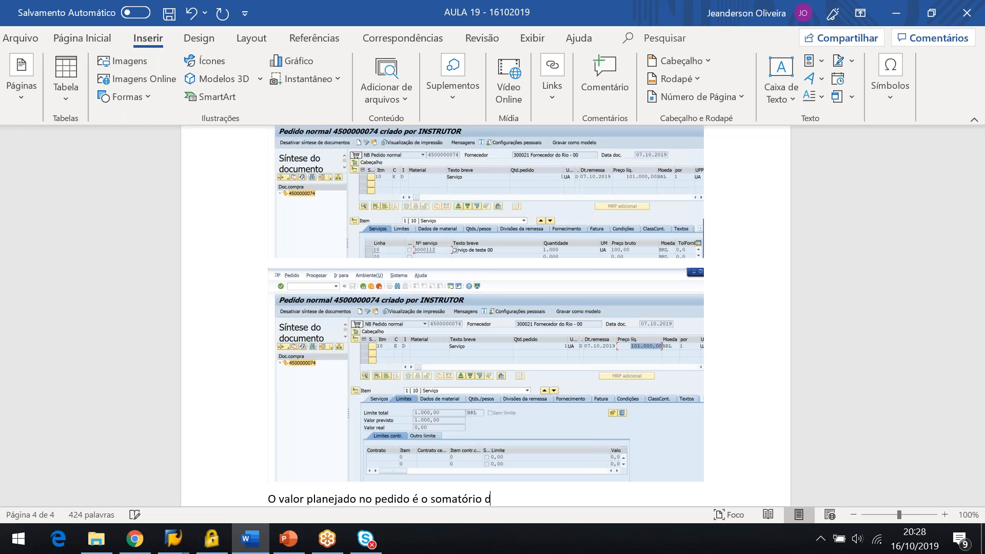
key(BackSpace)
key(BackSpace)
key(BackSpace)
text(nt)
text(e q)
key(BackSpace)
text(dos )
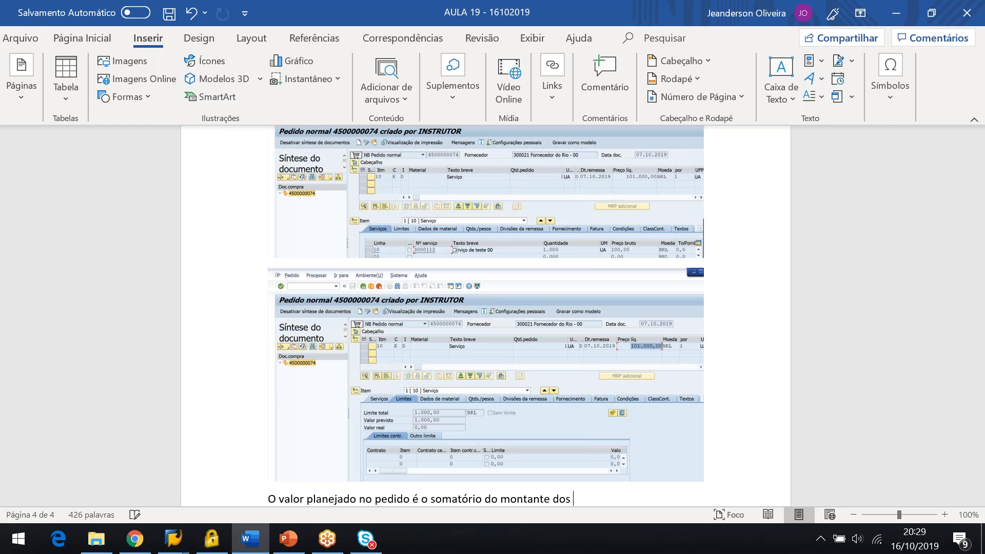
Reword the end of the sentence to read "das linhas de serviço na aba “Serviços”"
text(itens na aba)
text( de)
key(BackSpace)
key(BackSpace)
key(BackSpace)
key(BackSpace)
key(BackSpace)
key(BackSpace)
key(BackSpace)
key(BackSpace)
key(BackSpace)
key(BackSpace)
key(BackSpace)
key(BackSpace)
key(BackSpace)
key(BackSpace)
key(BackSpace)
key(BackSpace)
key(BackSpace)
text(as linhas de serviço na aba "Serviços")
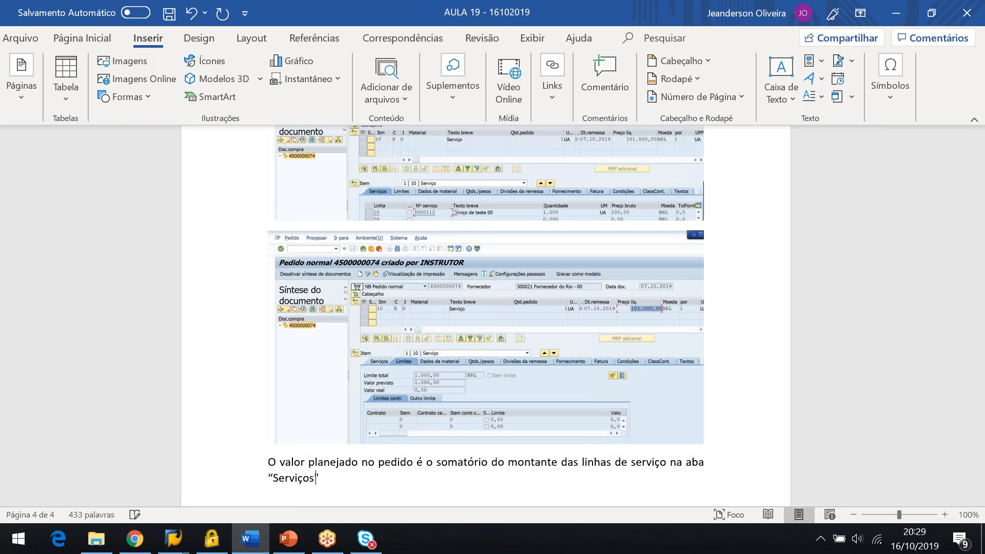
Continue the sentence after “Serviços” with "e do valor previsto"
text( em nível)
key(BackSpace)
key(BackSpace)
key(BackSpace)
key(BackSpace)
key(BackSpace)
key(BackSpace)
key(BackSpace)
text(do valor previsto co)
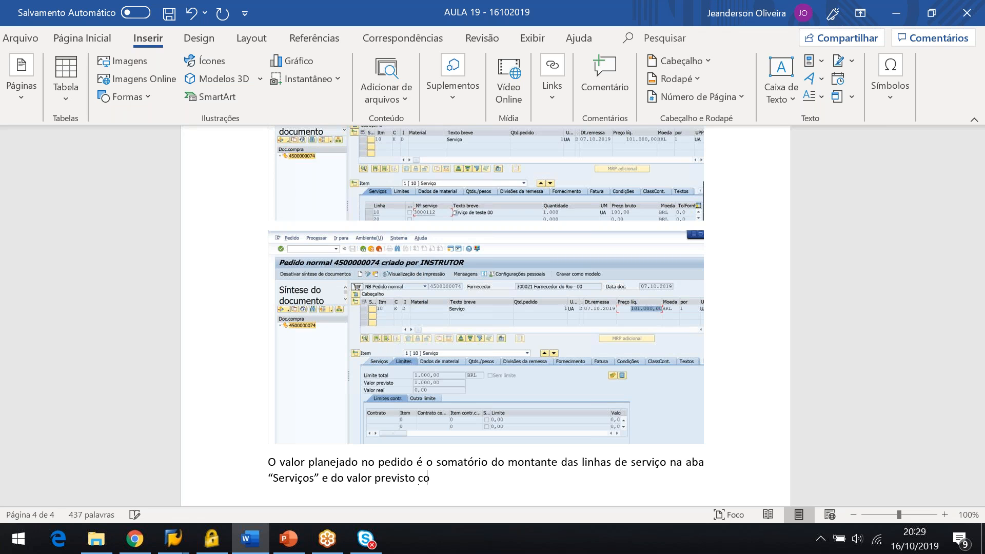
Finish the sentence with "na aba “Limite”." and begin the next one with "No exemplo acima"
text(ntatn)
key(BackSpace)
key(BackSpace)
key(BackSpace)
key(BackSpace)
key(BackSpace)
key(BackSpace)
key(BackSpace)
text(d)
key(BackSpace)
text(na aba “Lime)
key(BackSpace)
text(ite”. No exemplo acim)
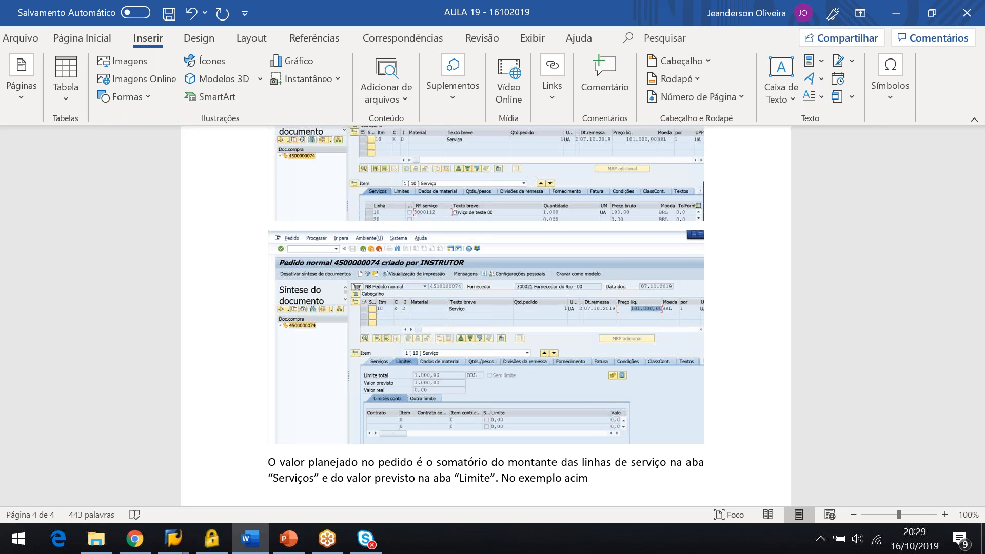
Continue the example sentence with "R$100.000 foram da aba de serviços e R$1.000 da aba"
text(a, R)
text($100)
text(.000)
text( vem)
key(BackSpace)
key(BackSpace)
key(BackSpace)
text(foram da aba de se)
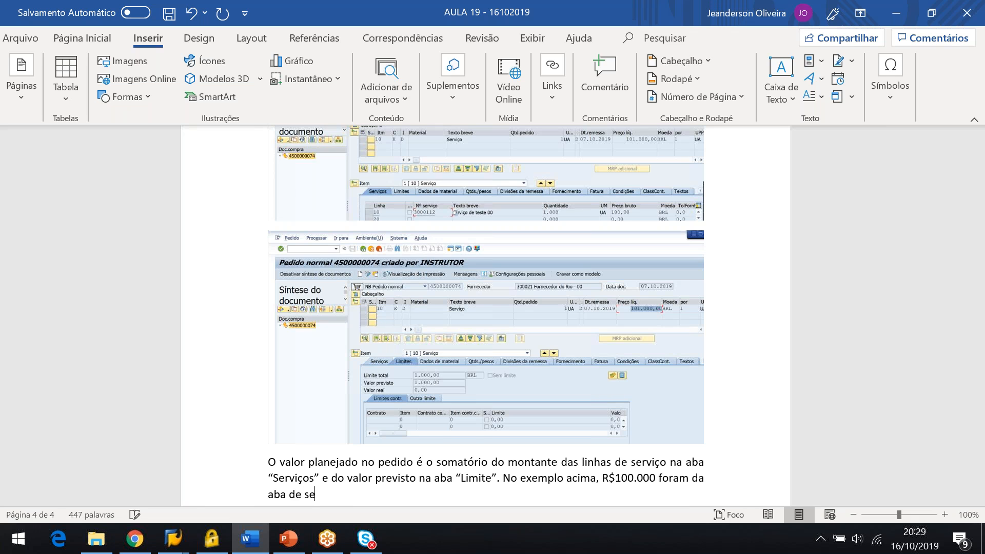
text(rviços e R$1.000 da aba)
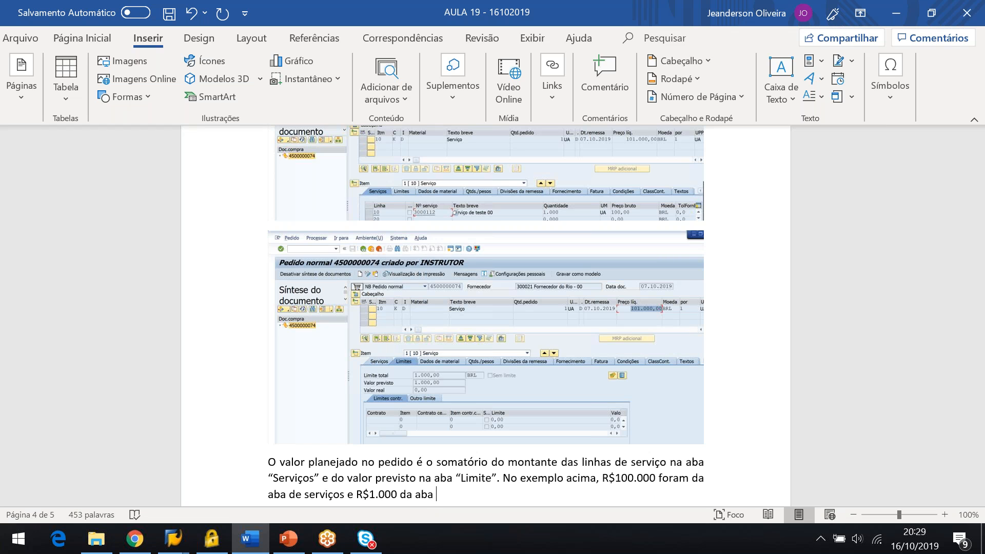
Add "Limites" to the end of the example sentence and correct the quoted tab name in the previous sentence to “Limites”
text( l)
key(BackSpace)
text(Limits)
key(BackSpace)
text(es)
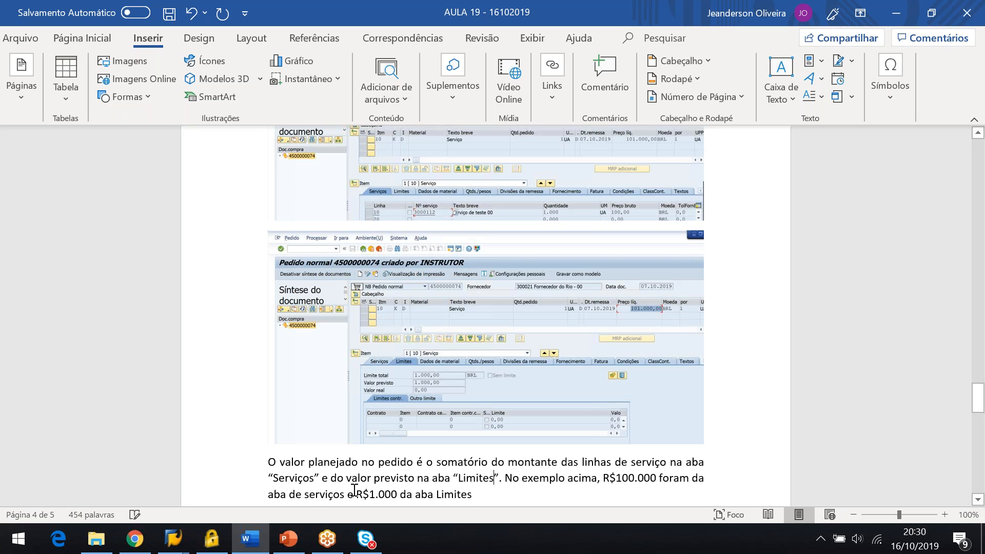
Reword "aba de serviços" as "aba Serviços" and extend the example sentence with ", que somando deram o total"
click(297, 496)
key(Delete)
text(e)
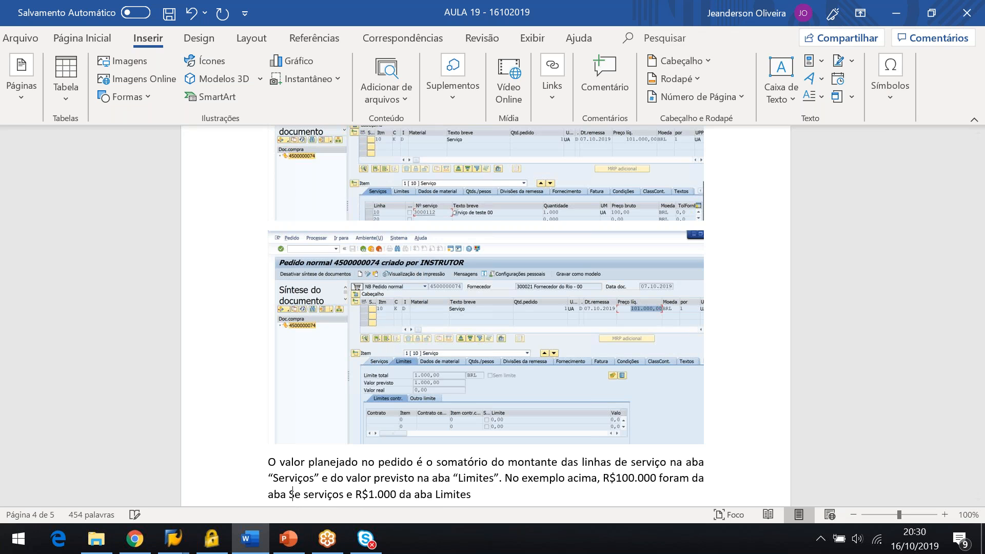
key(Delete)
key(Delete)
key(Delete)
key(Delete)
text(e)
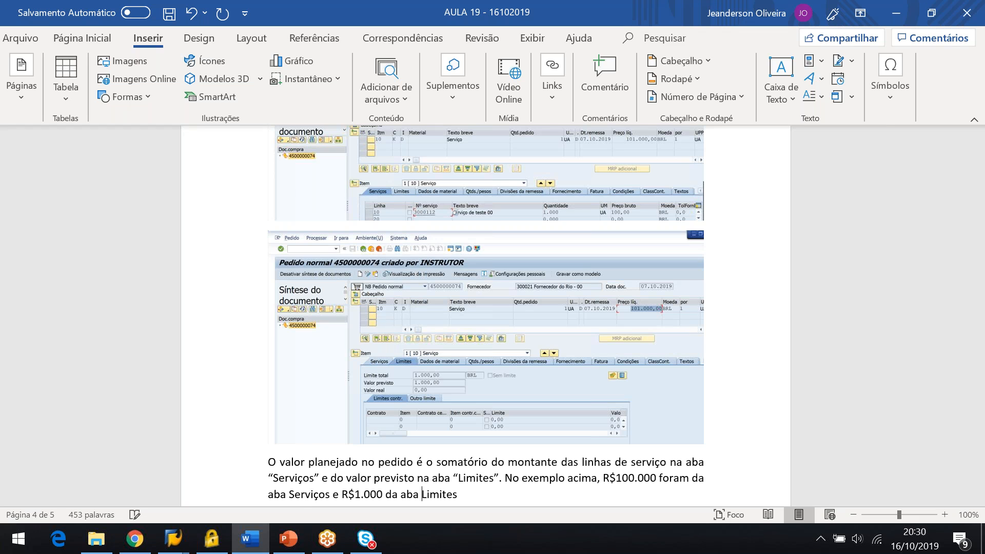
text(, que somando deram o total )
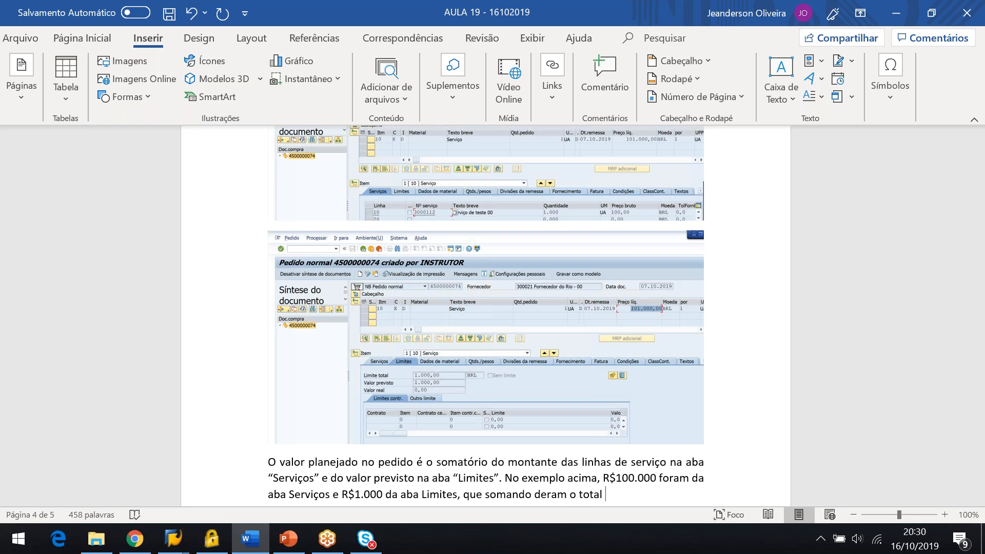
Complete the paragraph's last sentence with "do preço líquido do item no valor de R$101.000."
text(do preço líquido o)
text(o item )
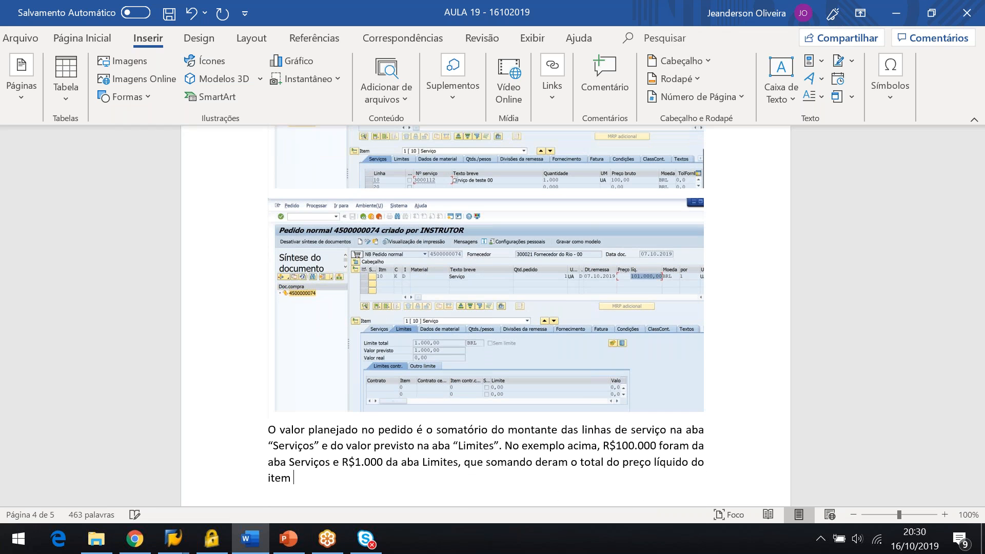
text(no valor de R$101.-)
key(BackSpace)
key(BackSpace)
key(BackSpace)
text(.000)
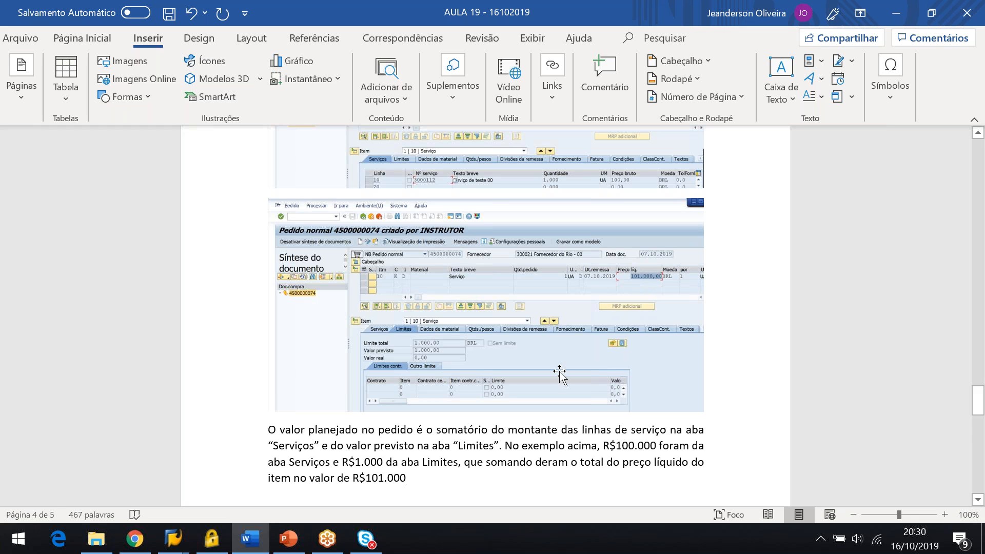
text(.)
Insert a page break after the paragraph and save the document
key(ctrl+Return)
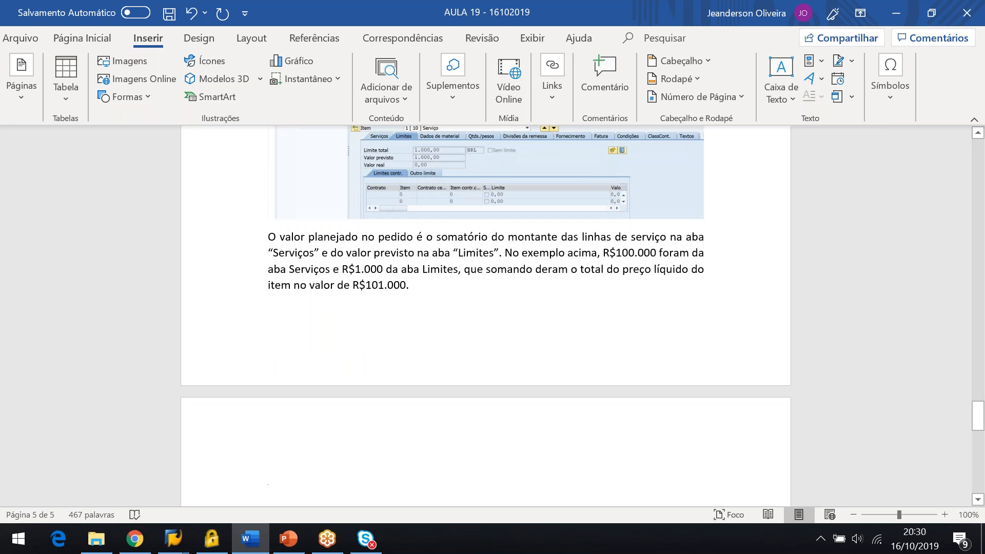
click(169, 15)
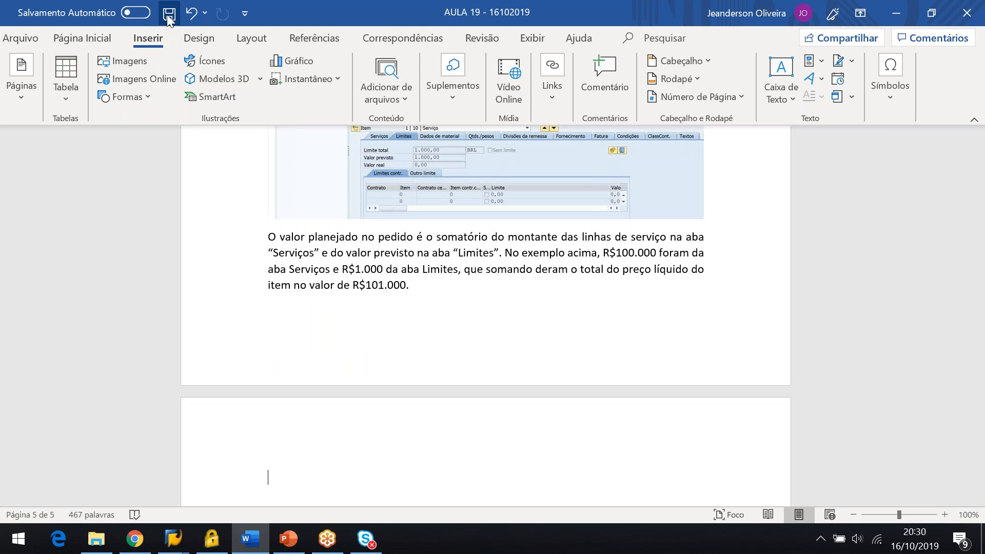
Switch to SAP and copy the purchase order number from the displayed order
key(alt+Tab)
double_click(351, 120)
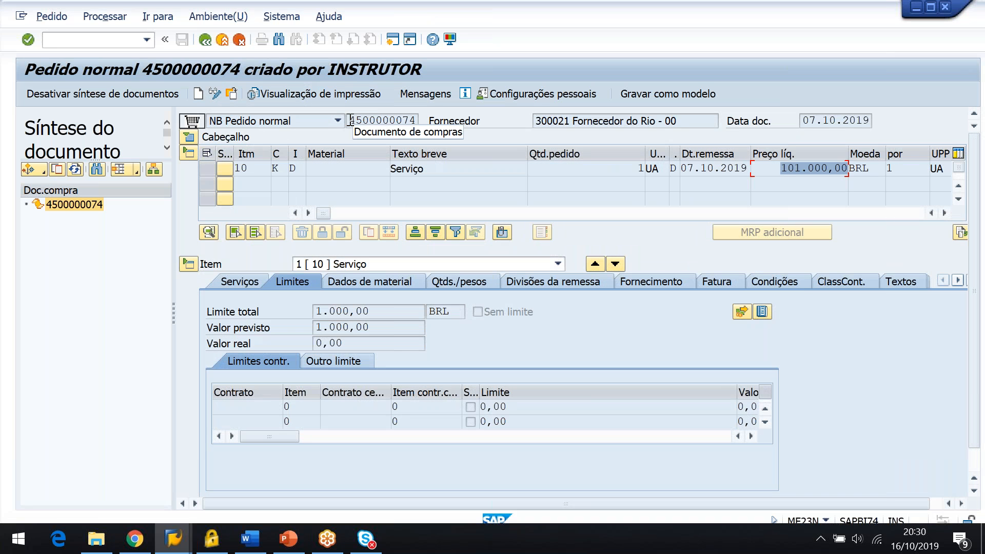
key(ctrl+c)
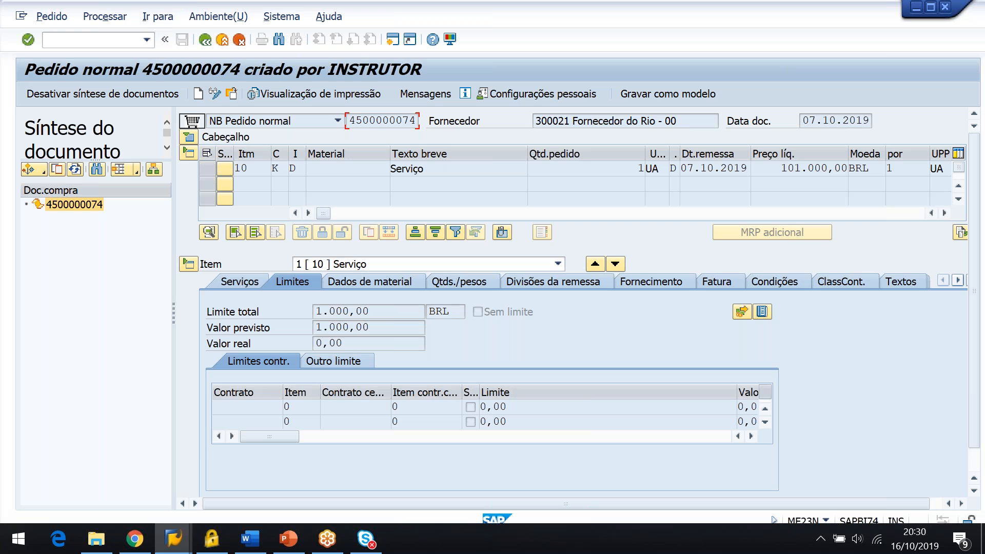
Examine the purchase requisition referenced by the order's service item and return to the order
drag(321, 216, 586, 245)
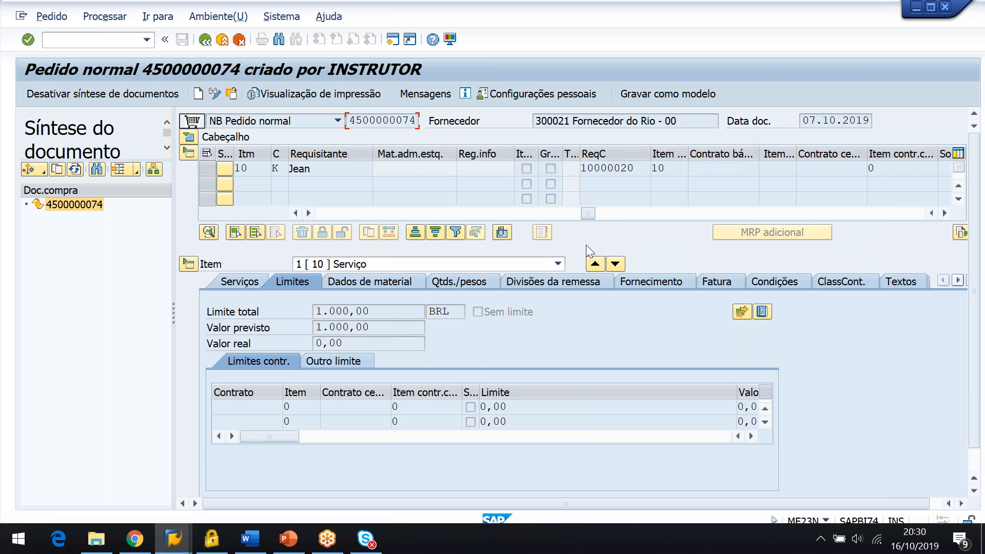
click(632, 173)
key(Return)
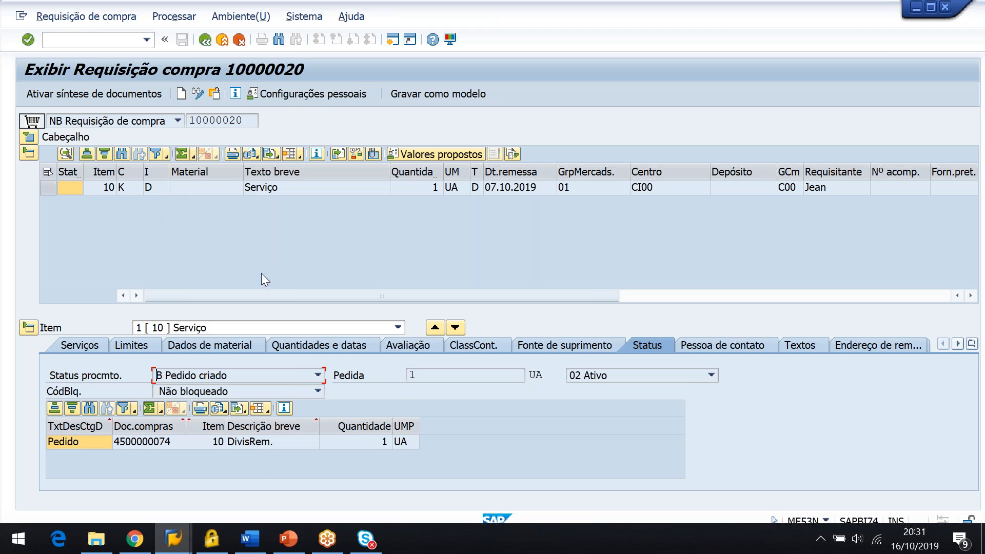
click(206, 40)
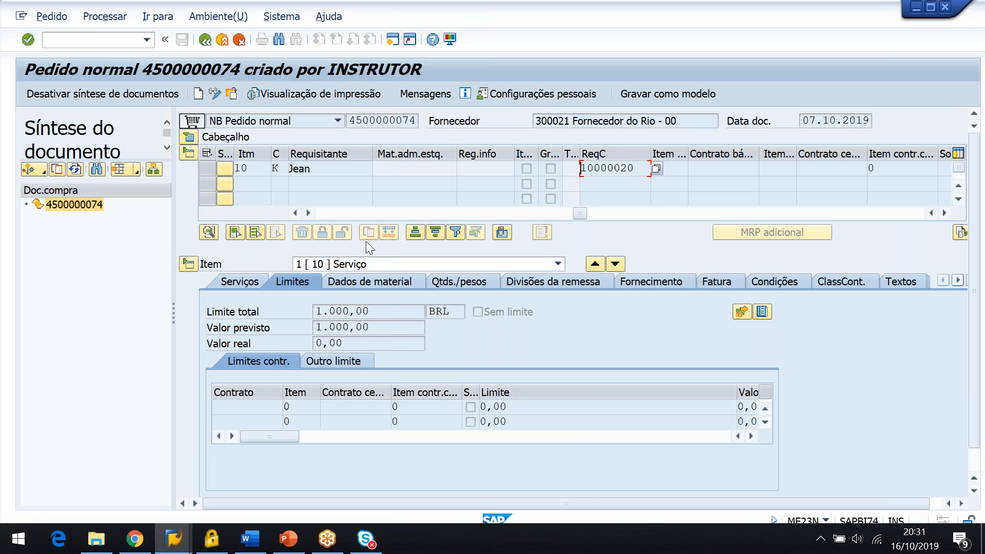
Return to SAP Easy Access and select ML81N - Atualizar under Logística, Administração de materiais, Registro de serviços
click(209, 45)
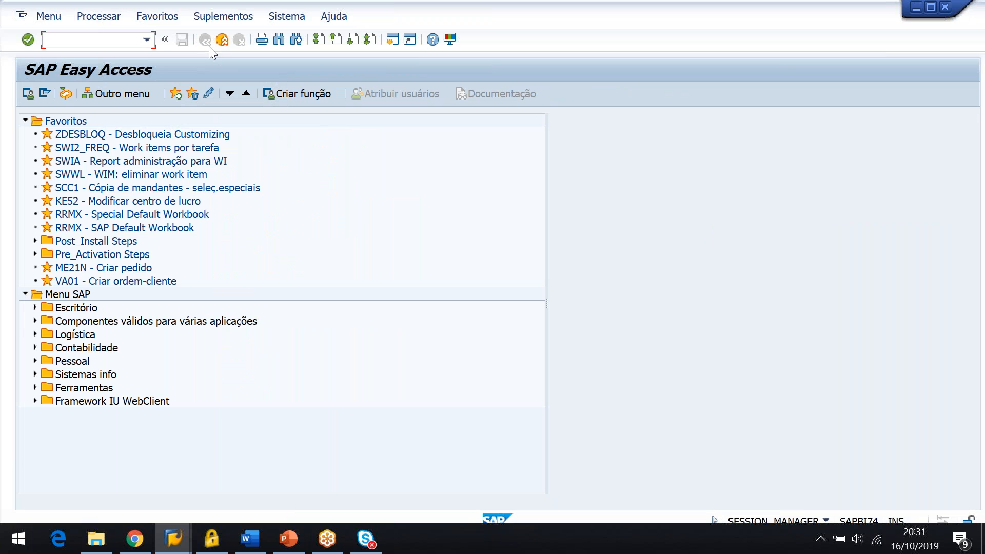
click(24, 121)
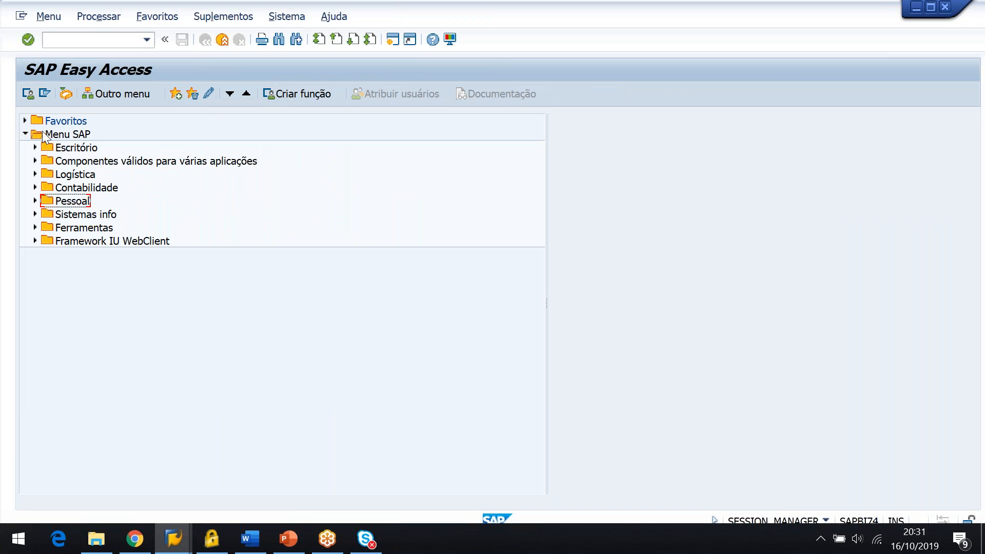
click(40, 175)
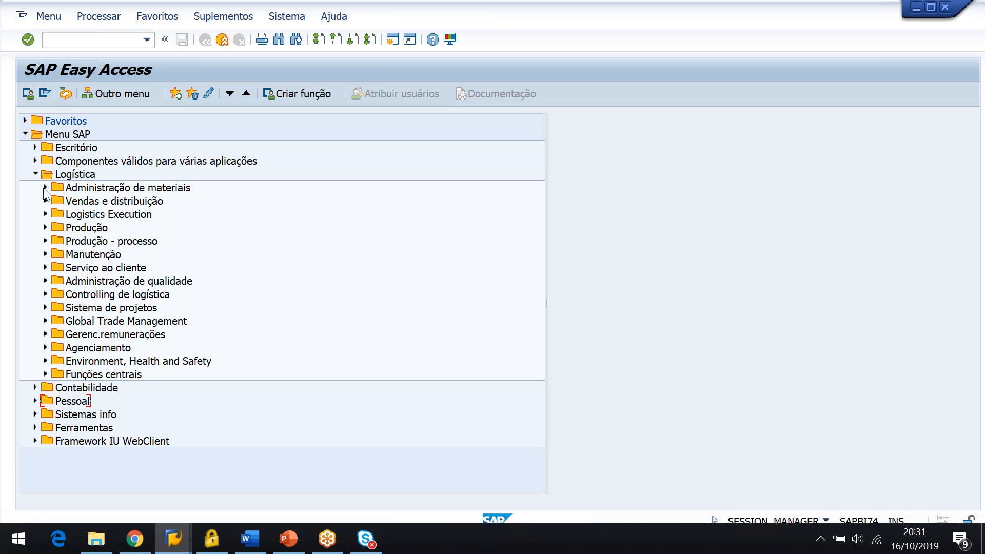
click(46, 187)
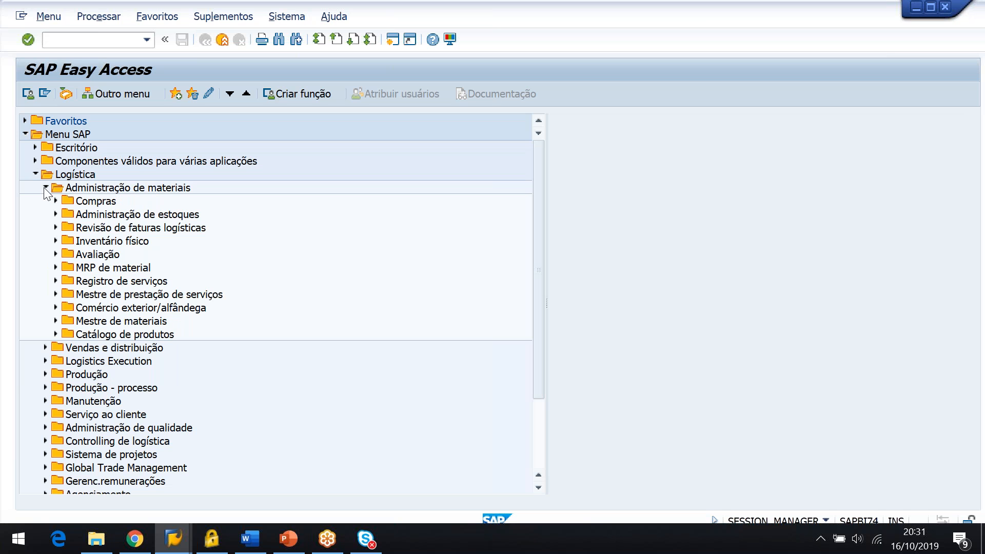
click(56, 281)
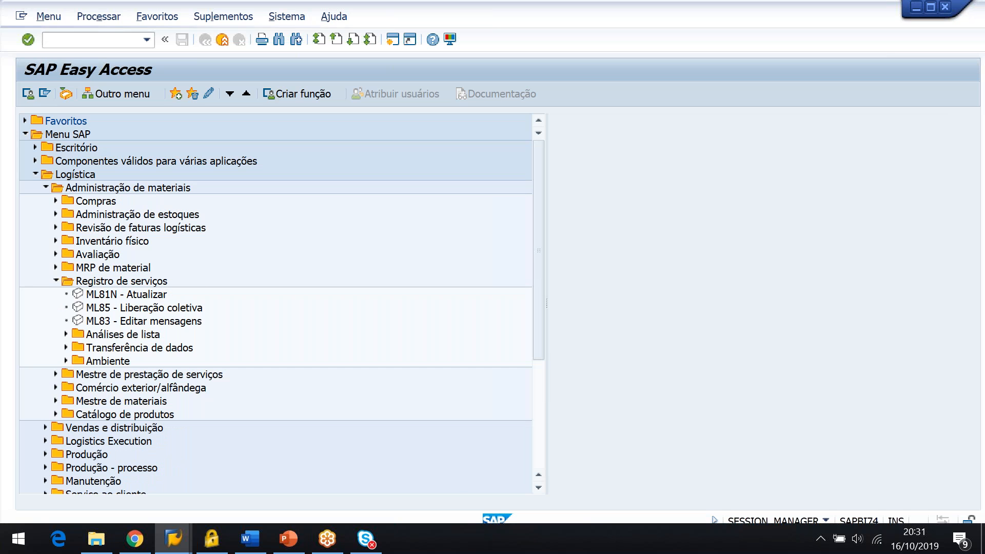
click(113, 295)
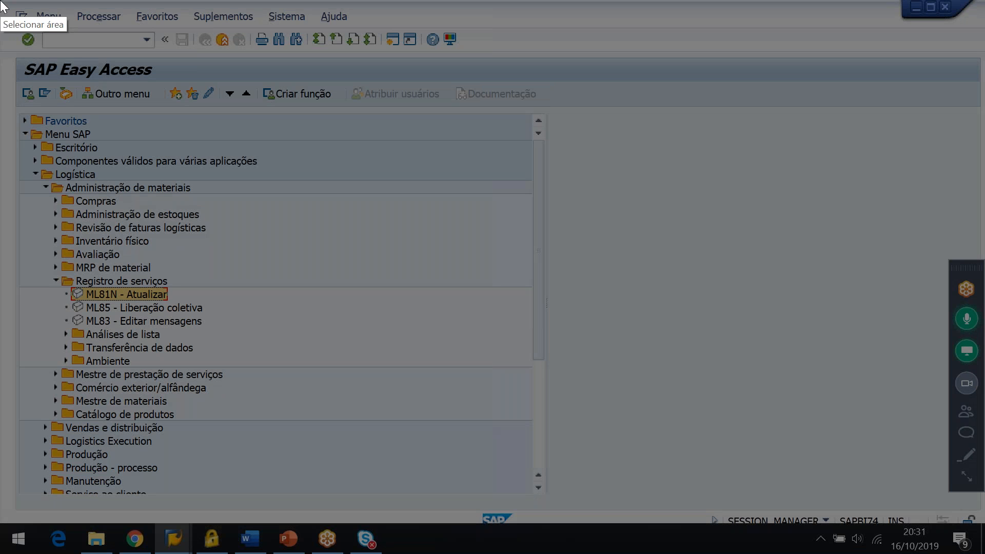
Capture the SAP menu tree showing the path to ML81N and paste the image into the Word document
mouse_move(1, 2)
mouse_down()
mouse_move(311, 274)
mouse_move(640, 468)
mouse_move(595, 427)
mouse_move(558, 421)
mouse_up()
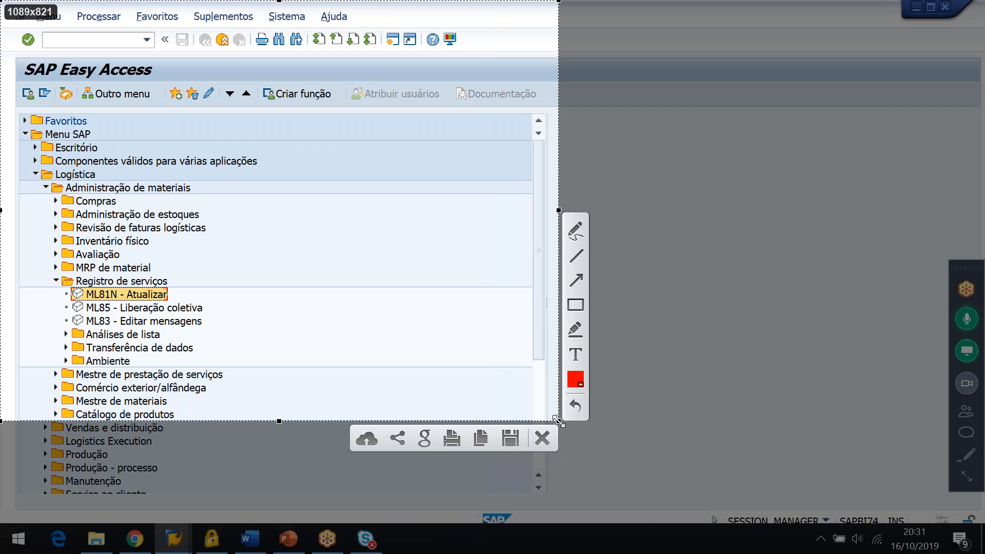
key(ctrl+c)
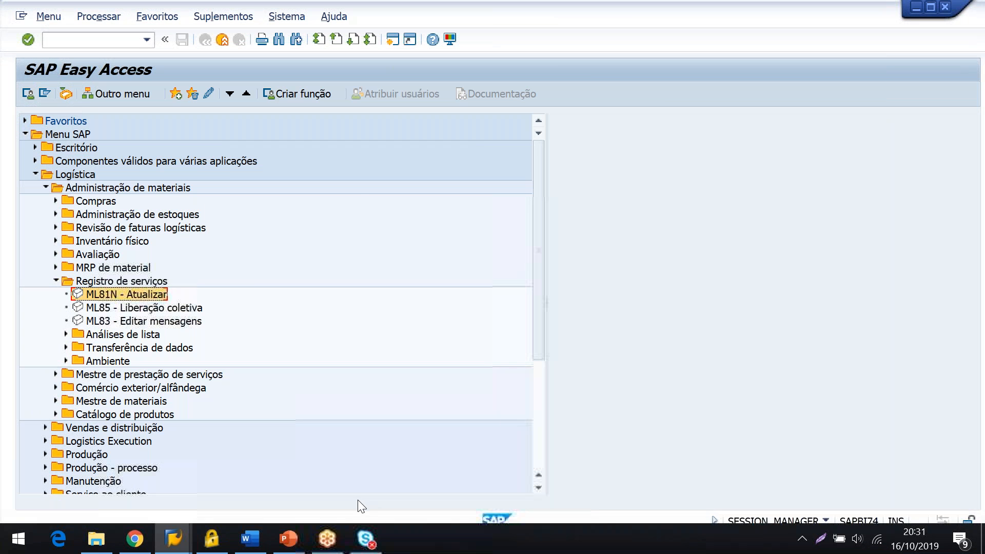
click(263, 546)
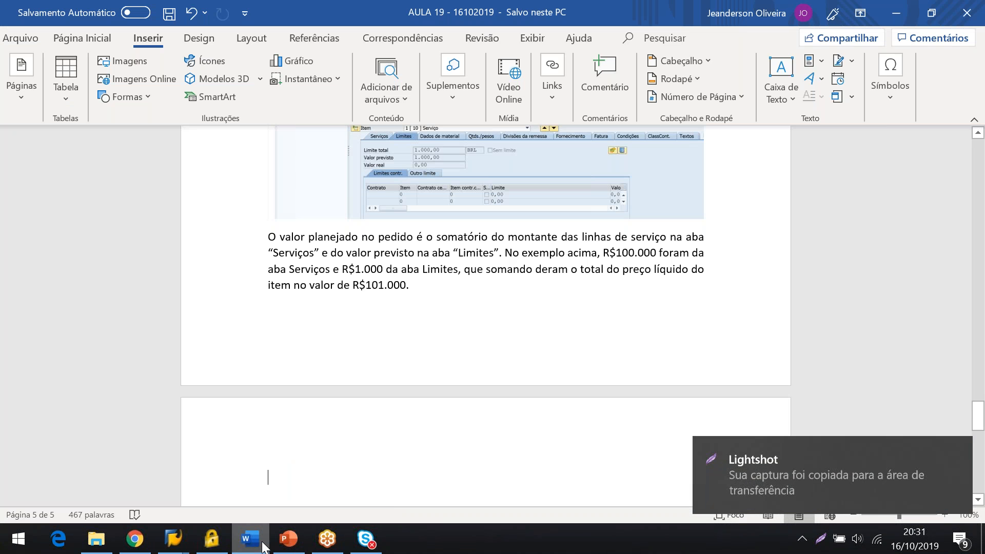
key(ctrl+v)
Switch back to SAP and open transaction ML81N - Atualizar
key(alt+Tab)
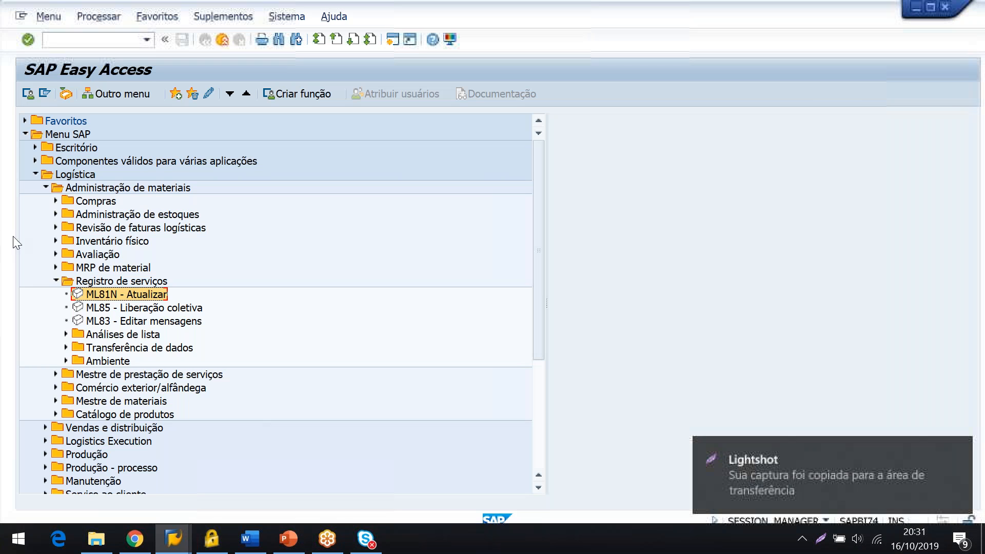
double_click(137, 296)
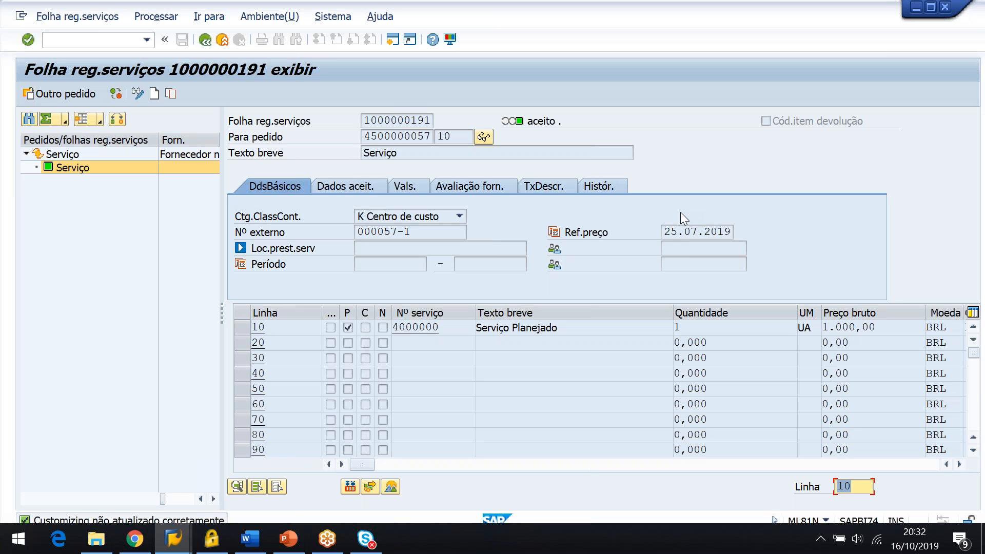
click(154, 94)
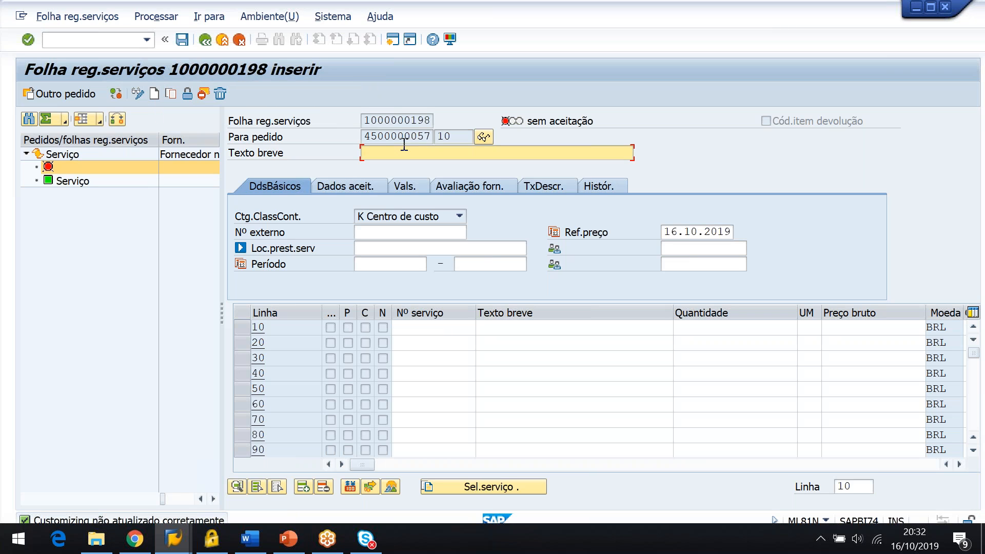
drag(375, 139, 461, 133)
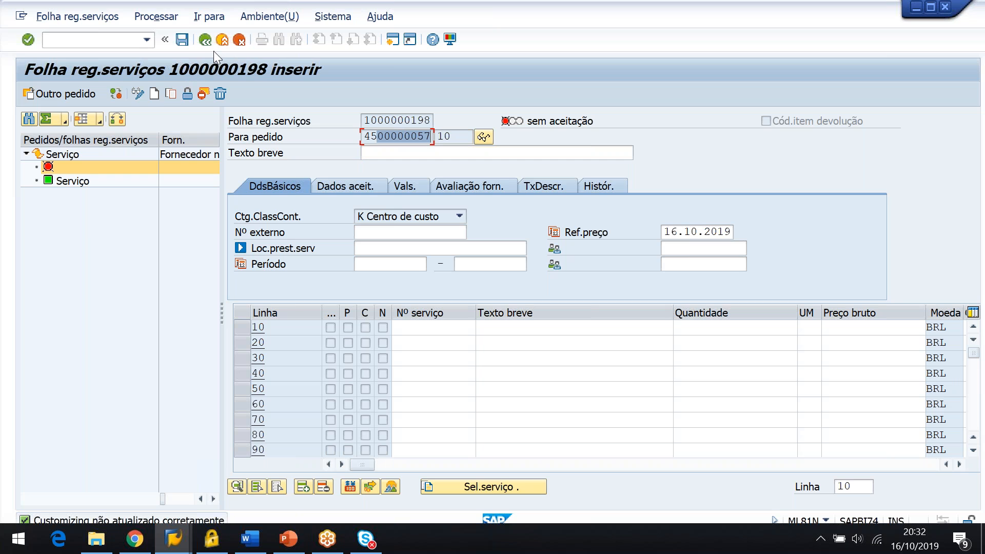
click(57, 96)
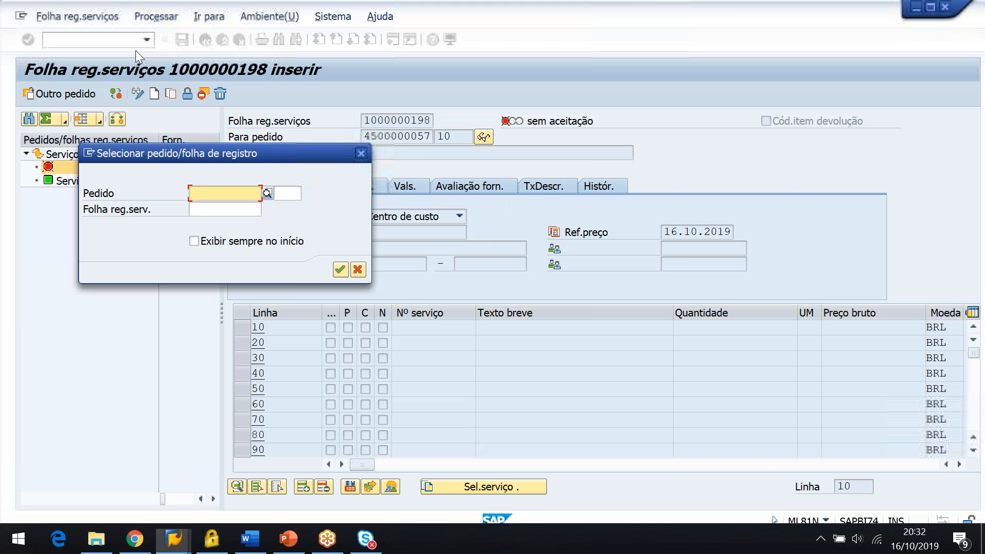
click(362, 153)
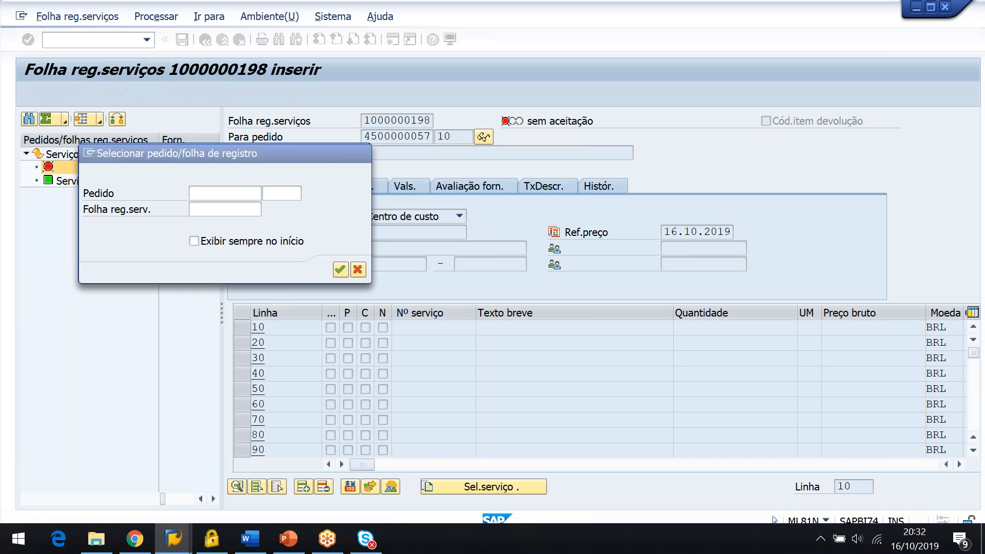
Go to transaction ME23N and copy the number of the displayed purchase order
text(/nml81n)
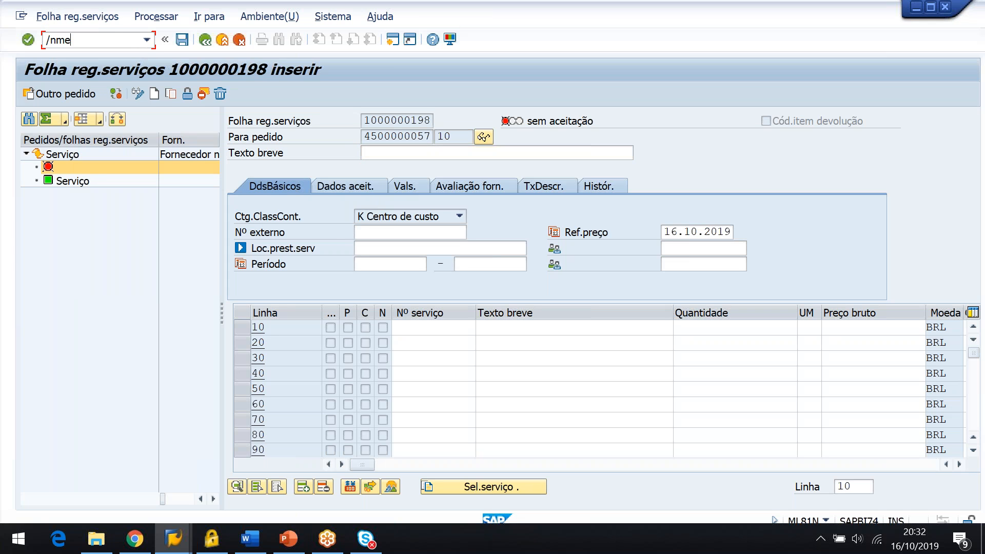
key(Return)
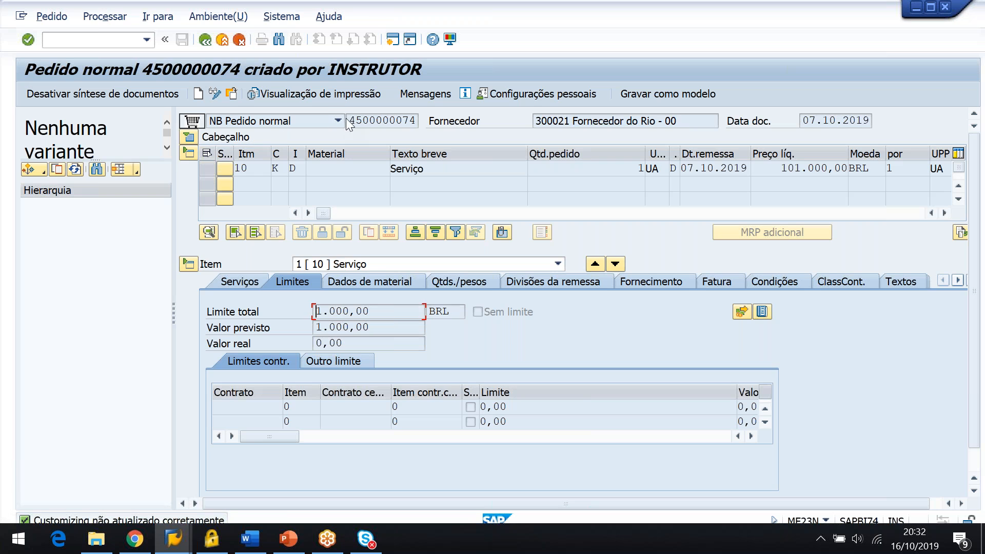
click(348, 123)
text(n)
Go to transaction ML81N and load the service entry for the copied purchase order number
text(/nml)
text(81n)
key(Return)
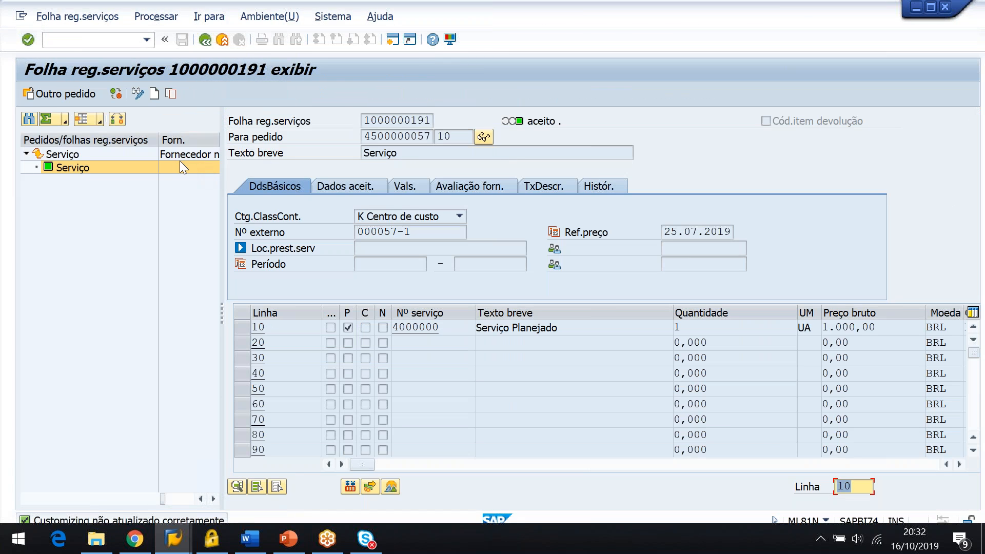
click(58, 95)
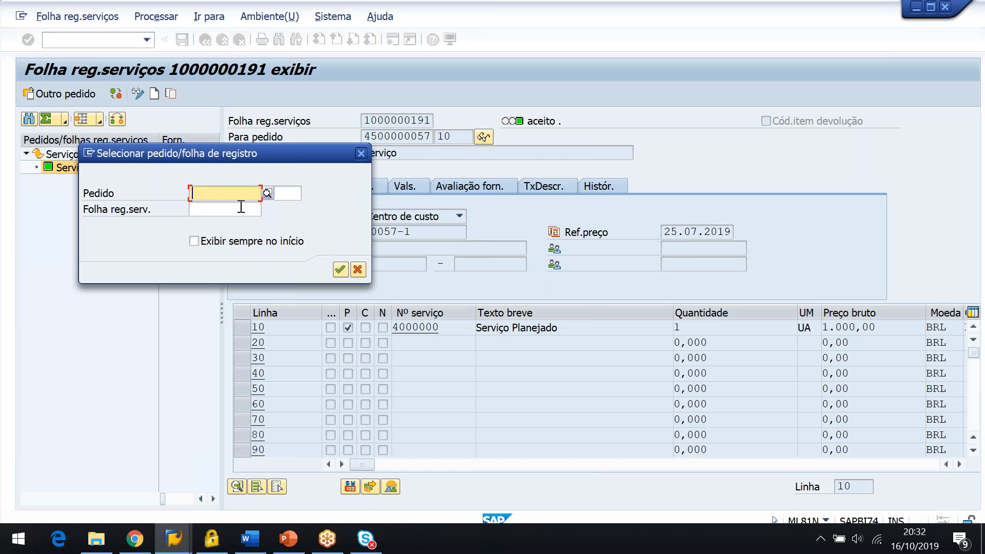
key(ctrl+v)
drag(272, 154, 493, 115)
key(Return)
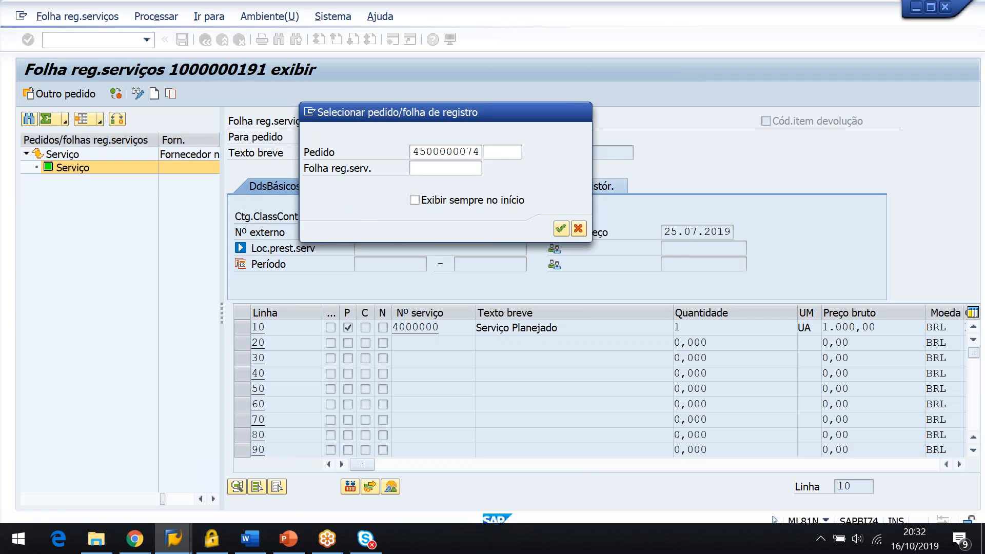
Reopen the order selection dialog with the same purchase order number and move it to leave the order's title readable
click(61, 93)
click(257, 192)
key(Down)
key(Return)
drag(264, 155, 409, 118)
Try pasting a capture of the SAP screen with the order selection dialog into the Word document
key(Print)
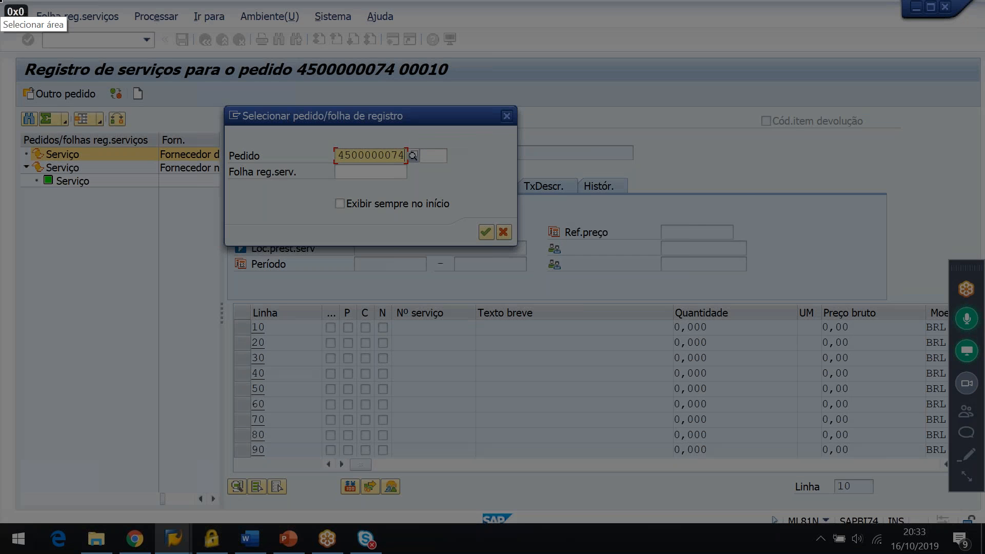
drag(0, 0, 919, 506)
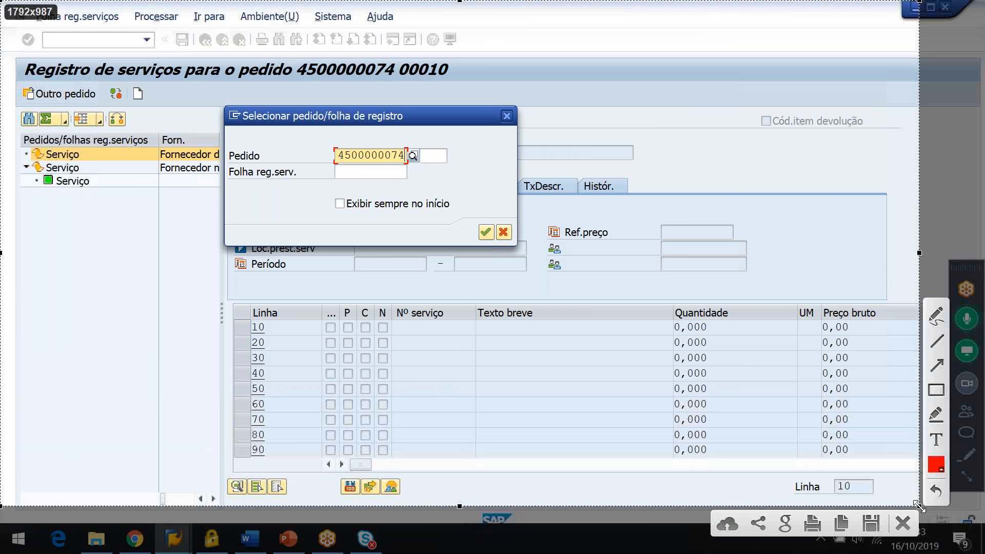
key(ctrl+c)
click(250, 538)
key(ctrl+v)
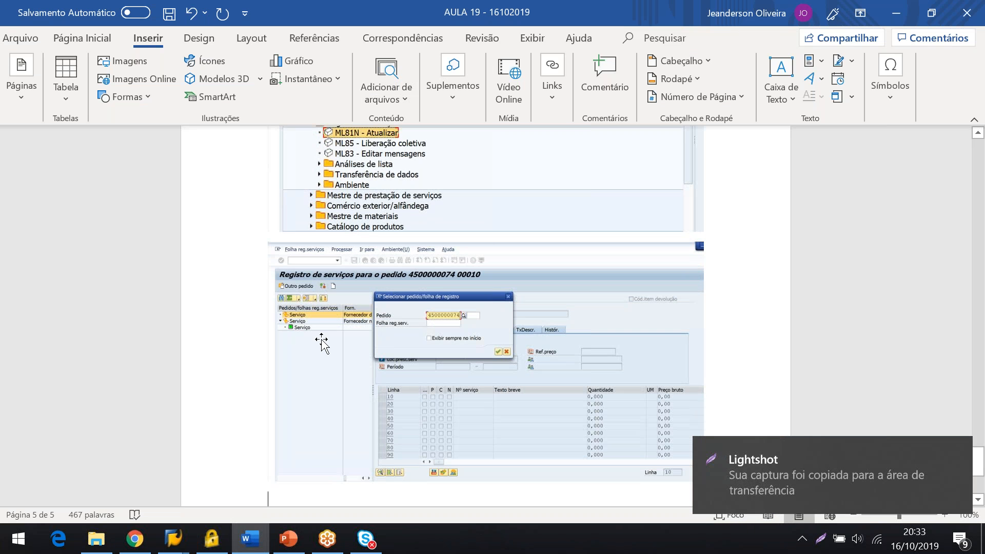
key(shift+Left)
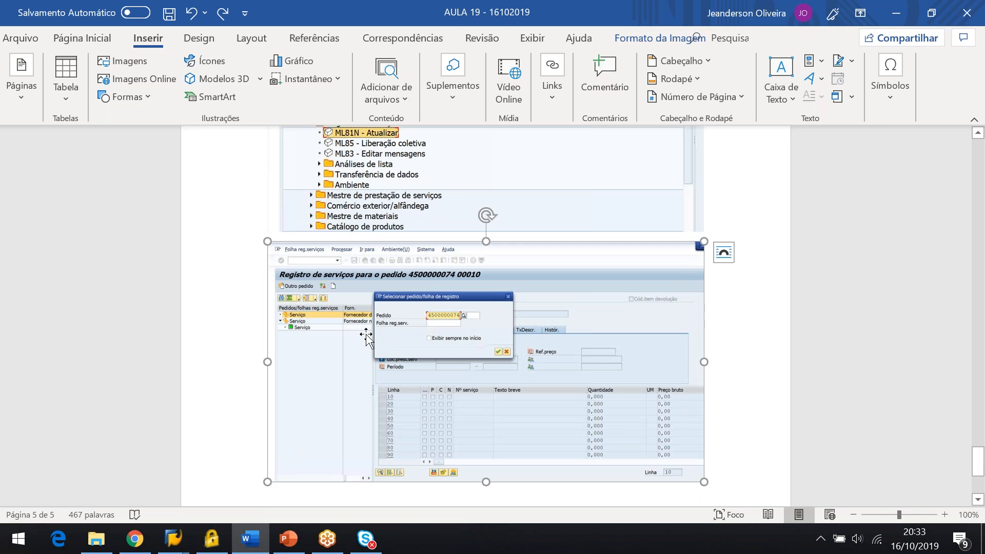
key(Delete)
Switch to SAP, capture the screen with the order selection dialog, and outline the Outro pedido button in red
key(alt+Tab)
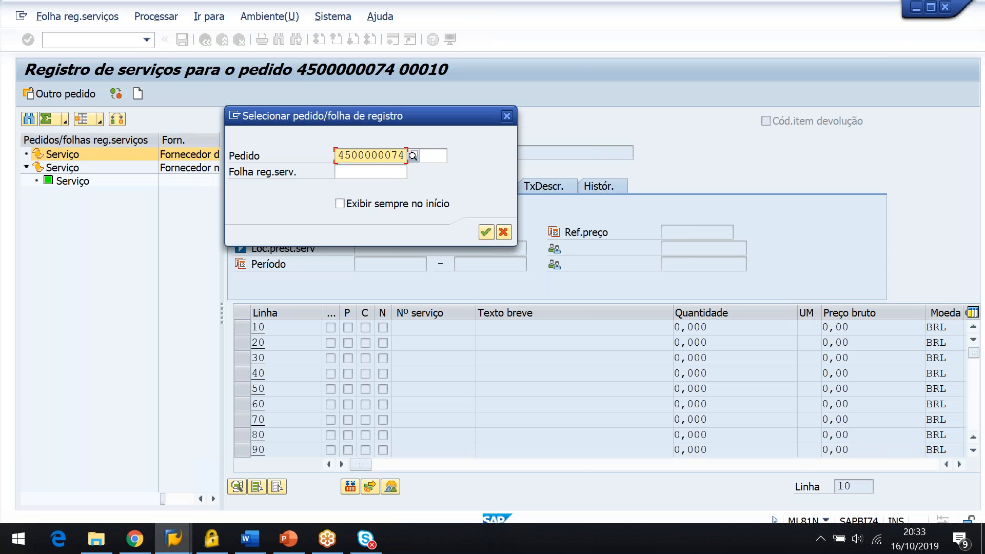
key(Print)
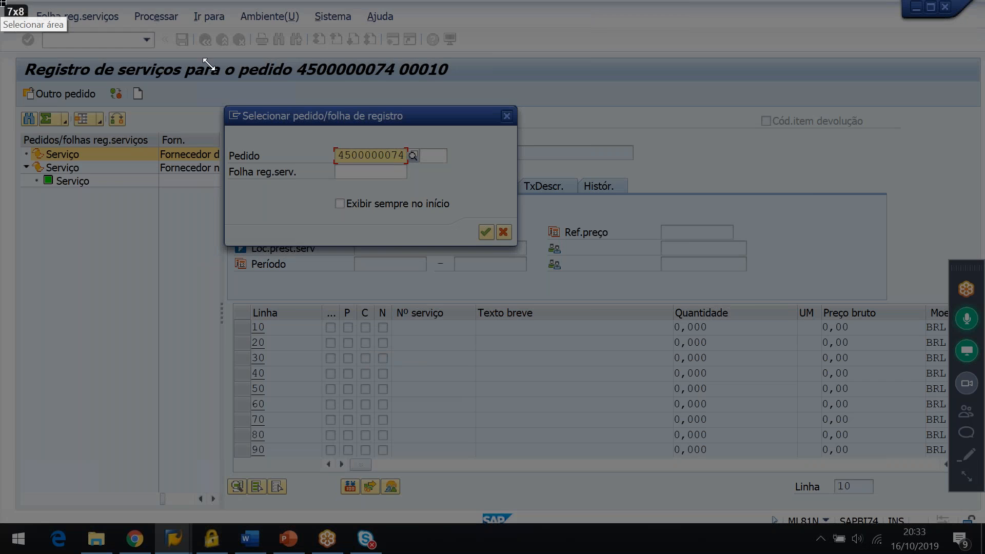
drag(1, 1, 813, 342)
mouse_move(860, 407)
mouse_down()
mouse_move(946, 525)
mouse_move(930, 508)
mouse_up()
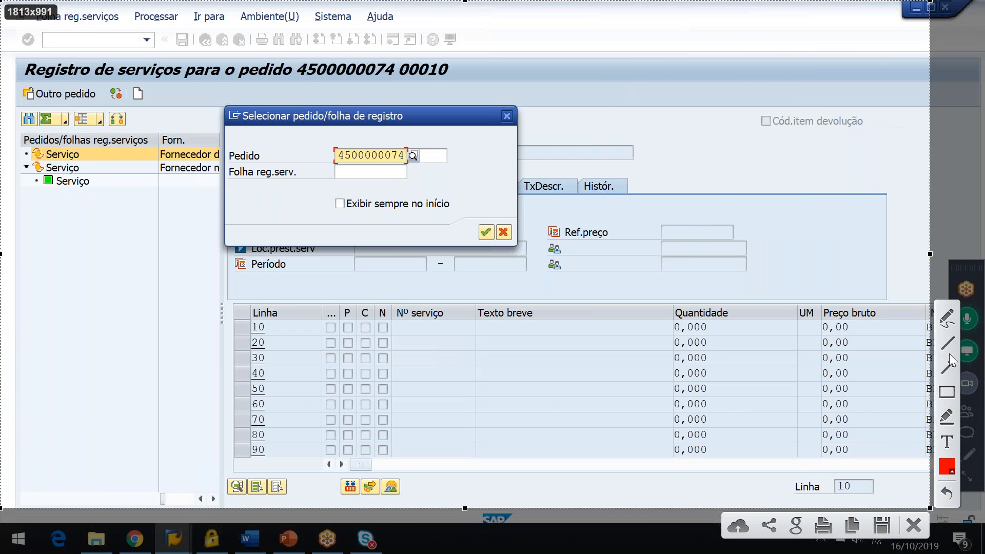
click(947, 393)
drag(19, 83, 100, 105)
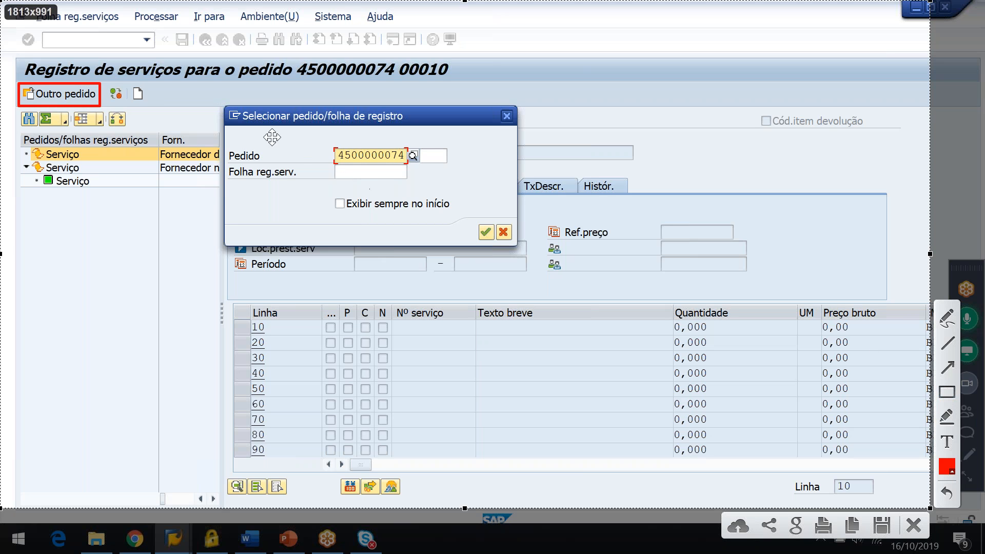
Outline the Pedido row of the dialog in red and paste the capture into the Word document
click(947, 393)
mouse_move(228, 138)
mouse_down()
mouse_move(351, 165)
mouse_move(466, 165)
mouse_up()
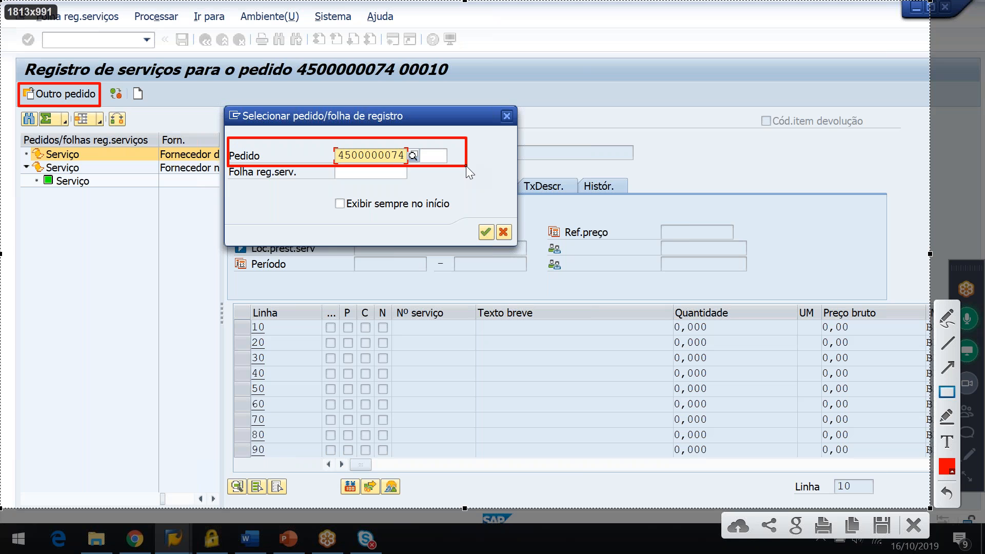
key(ctrl+c)
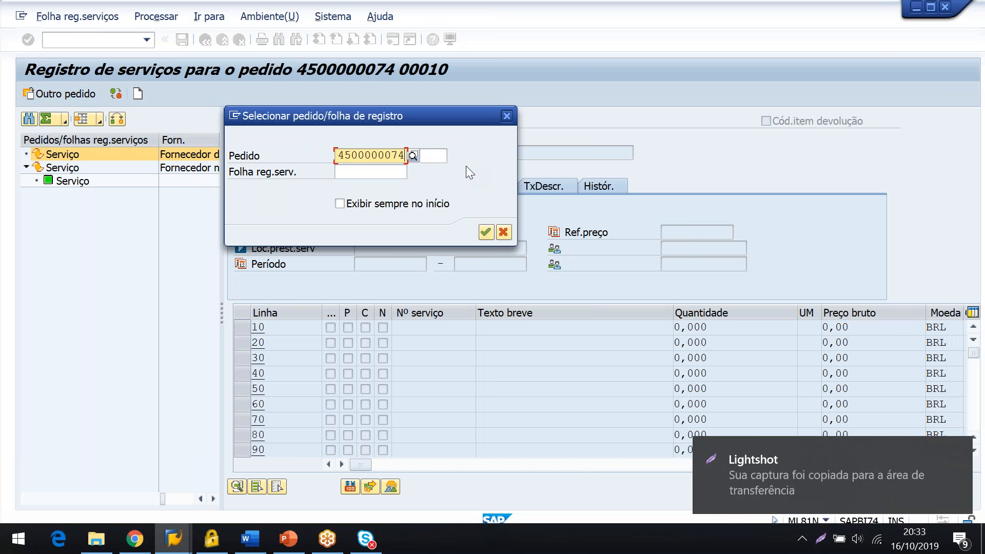
key(alt+Tab)
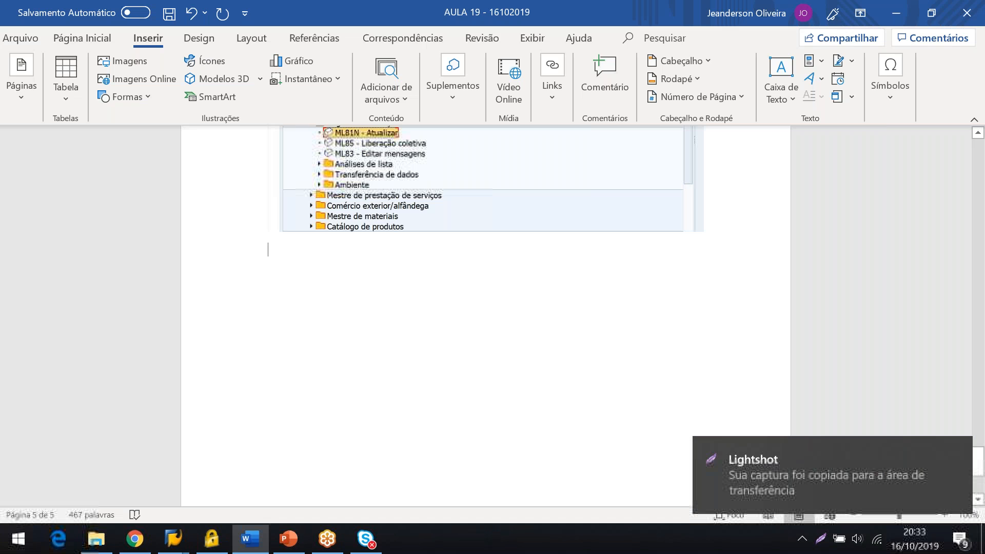
key(ctrl+v)
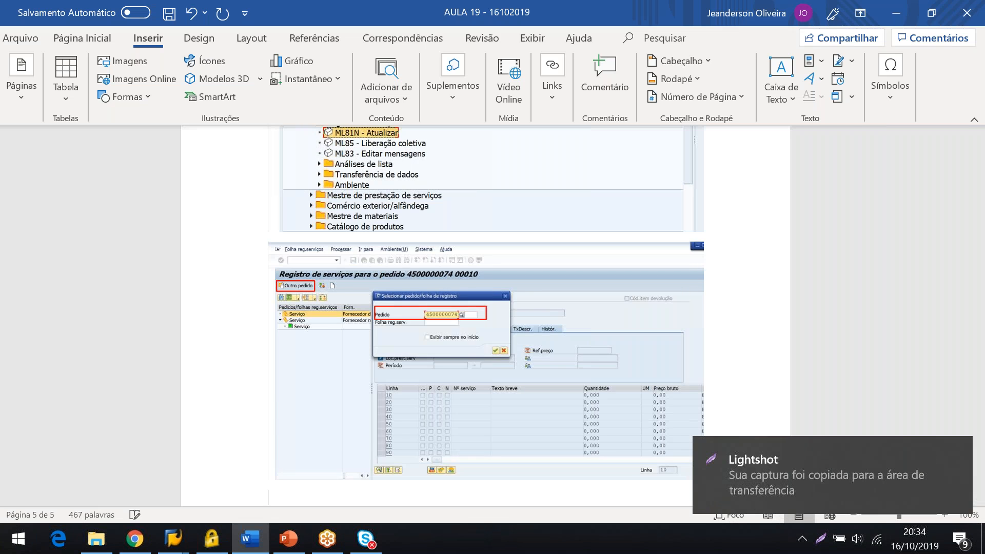
Return to SAP, confirm the purchase order selection and create a new service entry sheet for it
key(alt+Tab)
key(Return)
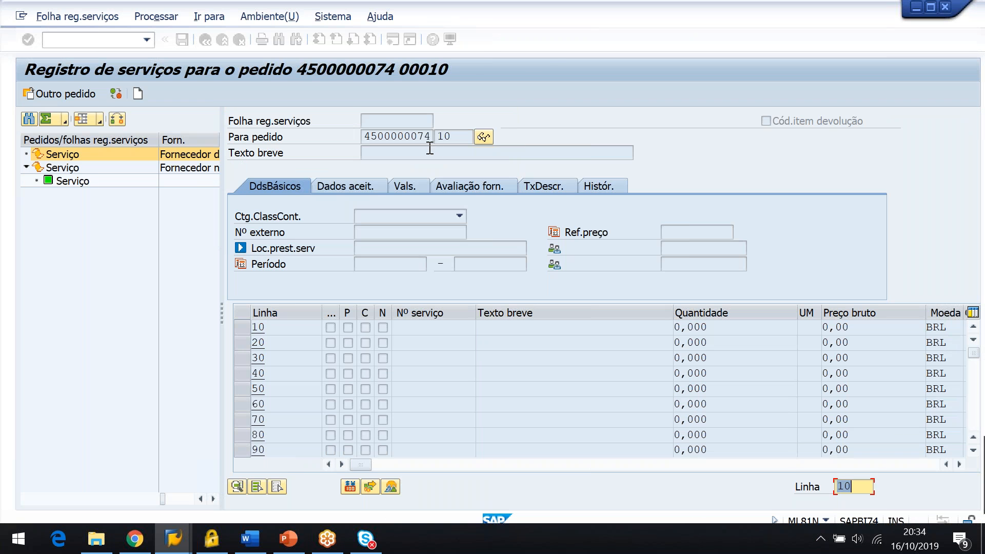
click(138, 94)
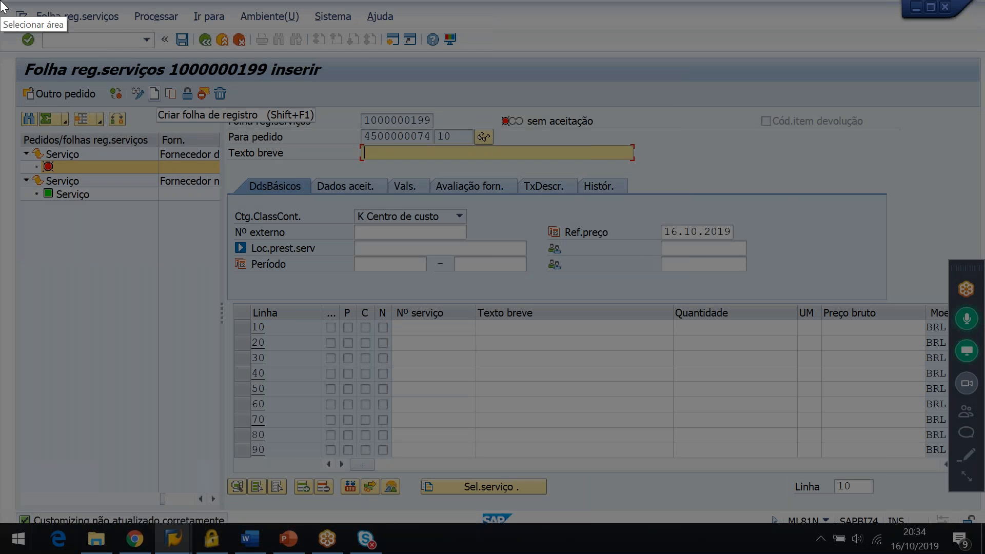
Capture the new entry sheet screen with the create function outlined in red and paste it into the Word document
drag(1, 1, 890, 451)
drag(914, 493, 921, 512)
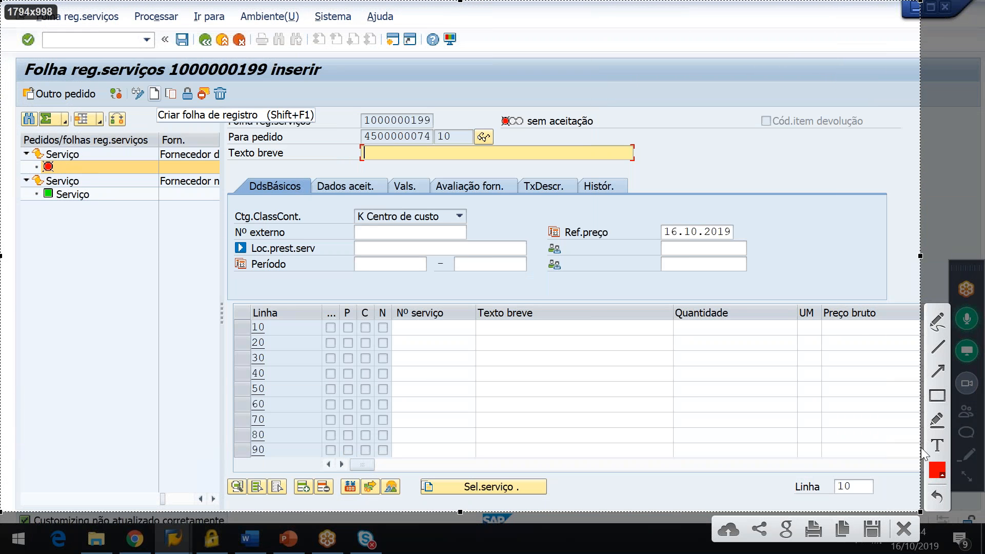
click(935, 399)
drag(143, 80, 165, 108)
key(ctrl+c)
key(alt+Tab)
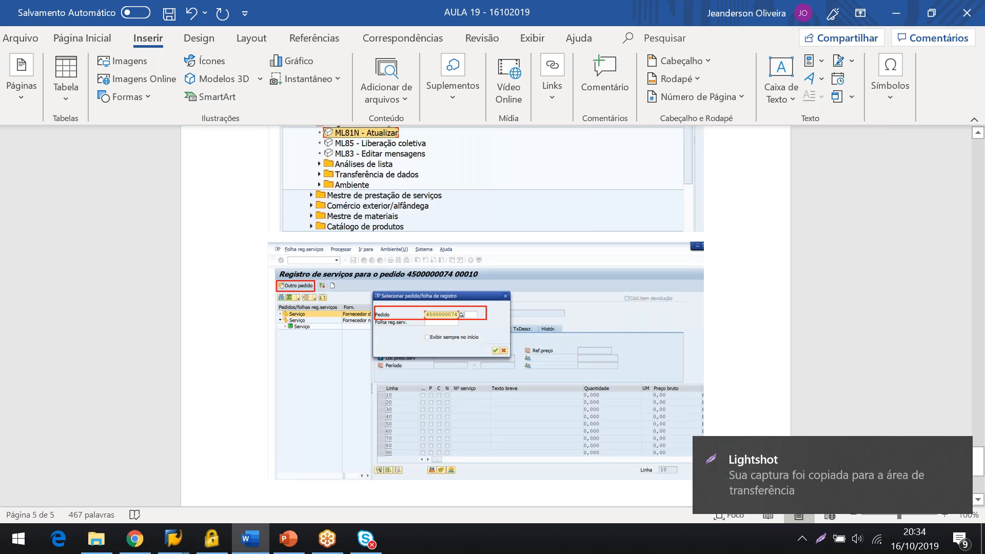
key(ctrl+v)
Return to SAP and enter "Medição do serviço de consultoria" as the entry sheet's short text
key(alt+Tab)
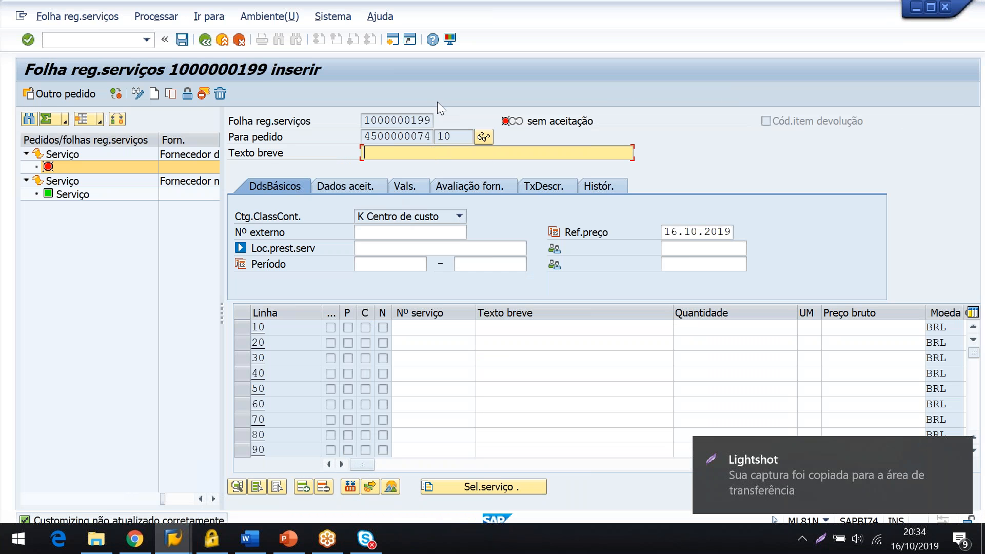
text(Medic)
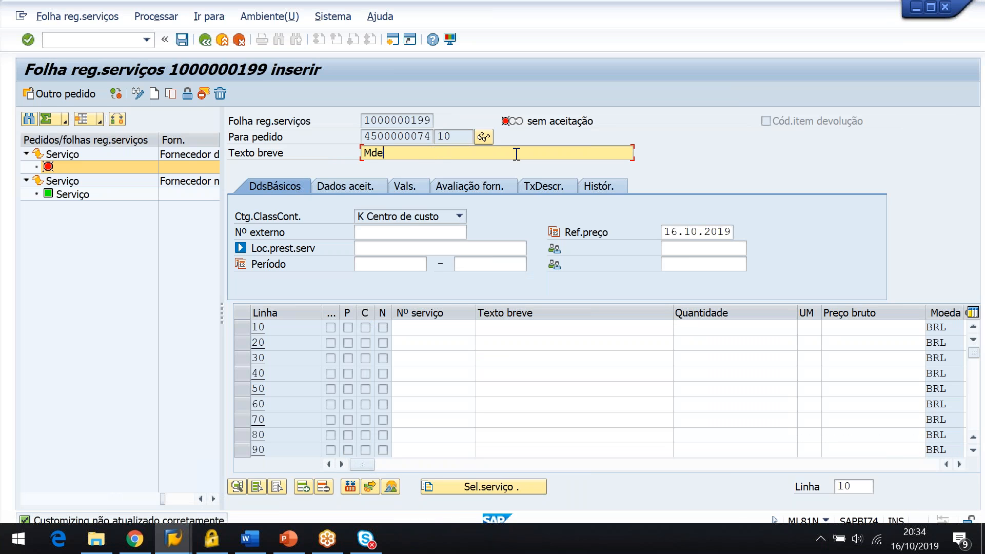
text(ão do serviço)
key(BackSpace)
key(BackSpace)
text(ço de consultoria)
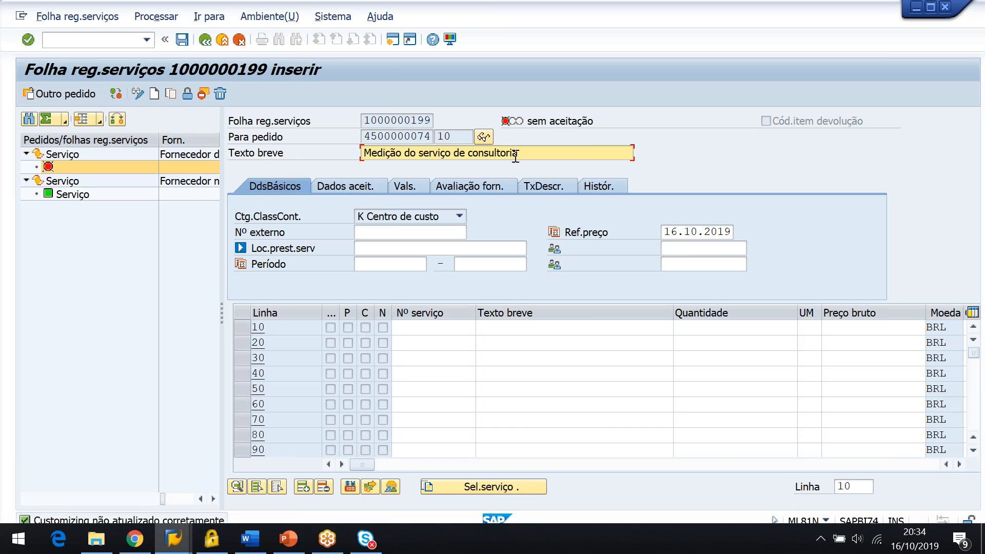
Set the entry sheet's external number (Nº externo) to 000074-1
click(396, 232)
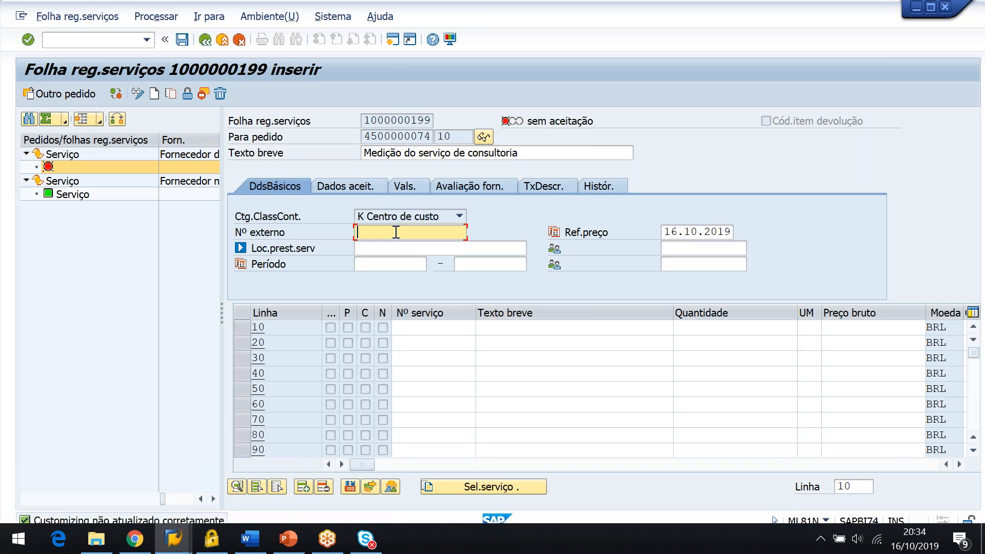
key(BackSpace)
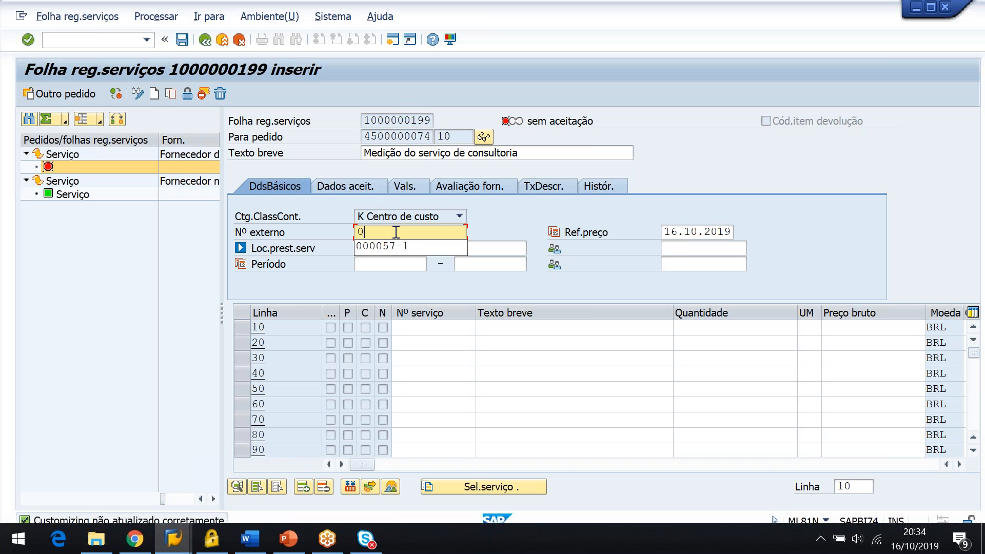
text(000074)
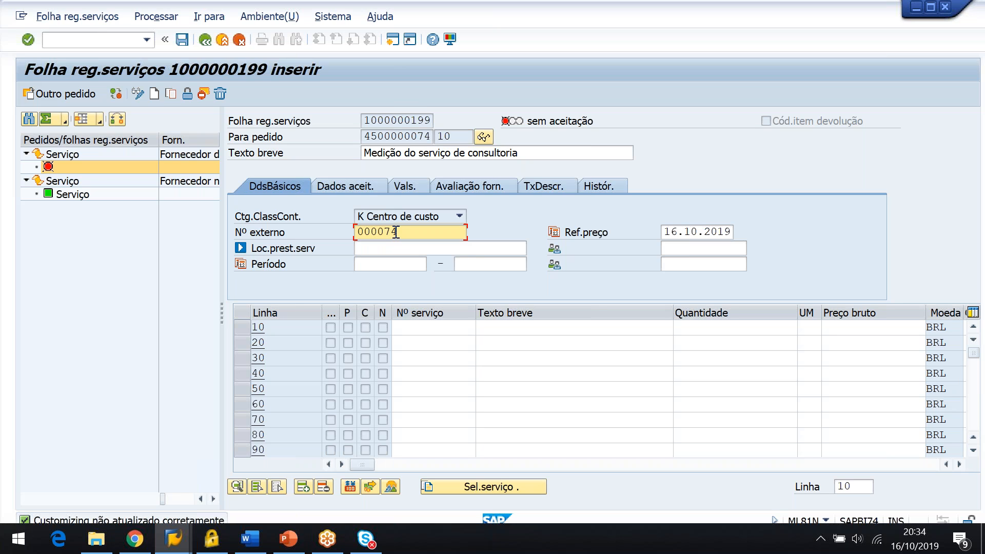
text(-1)
key(Return)
click(632, 153)
key(shift+Home)
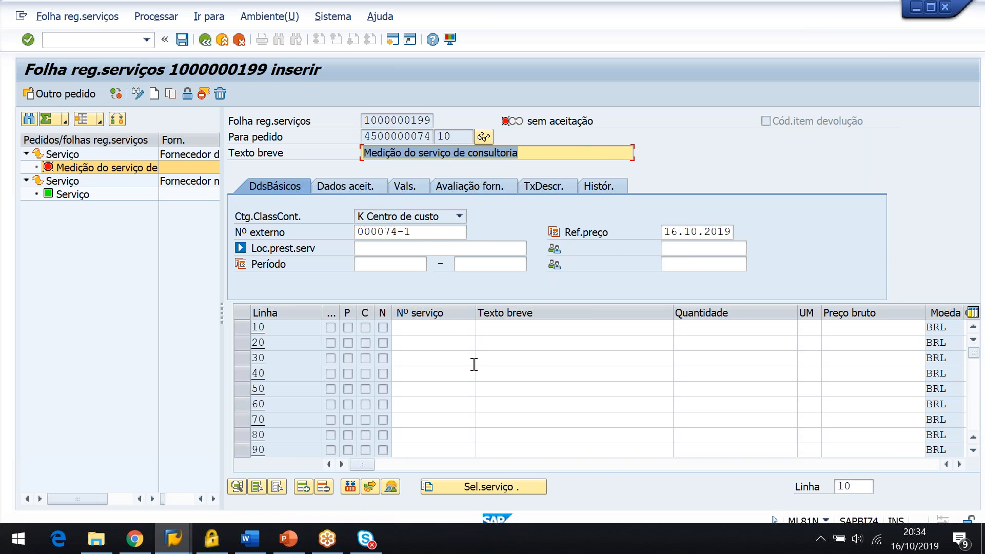
Capture the filled entry sheet screen and outline the short text value in red
click(438, 330)
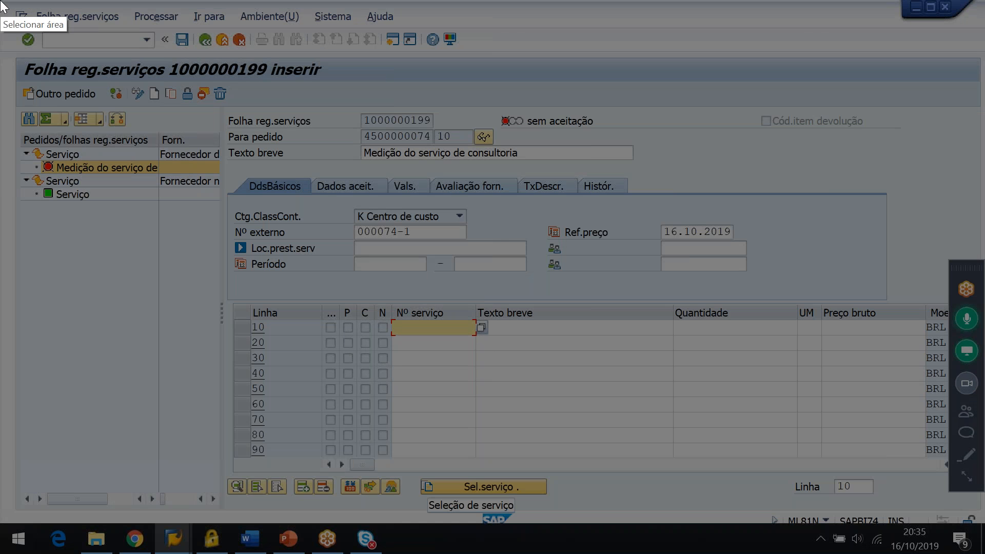
mouse_move(1, 2)
mouse_down()
mouse_move(913, 491)
mouse_move(918, 523)
mouse_move(922, 515)
mouse_up()
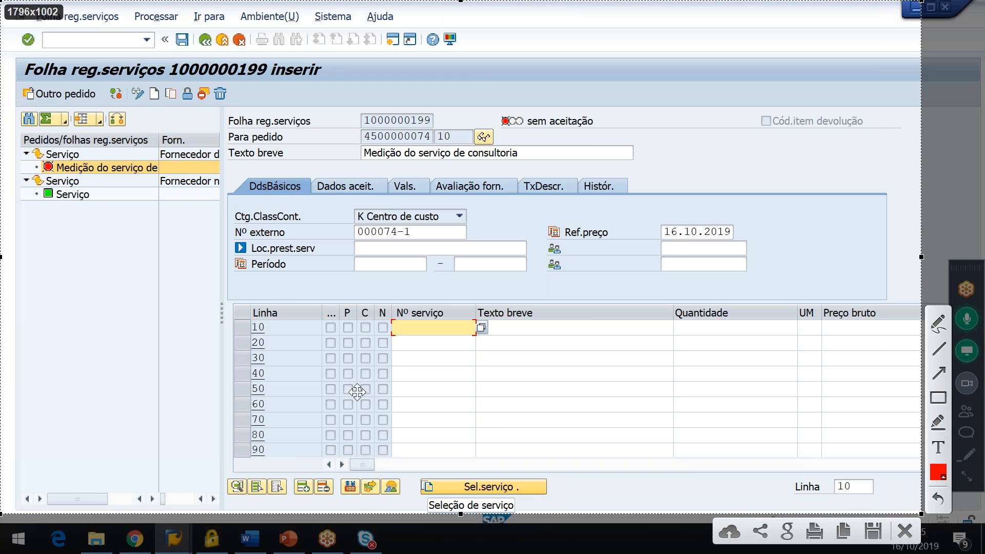
click(938, 399)
drag(362, 147, 542, 162)
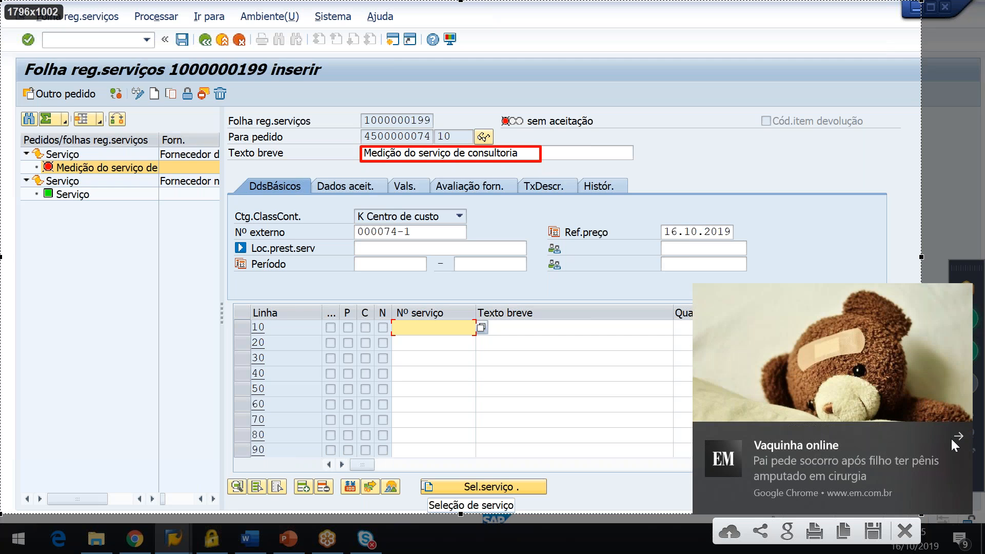
click(950, 438)
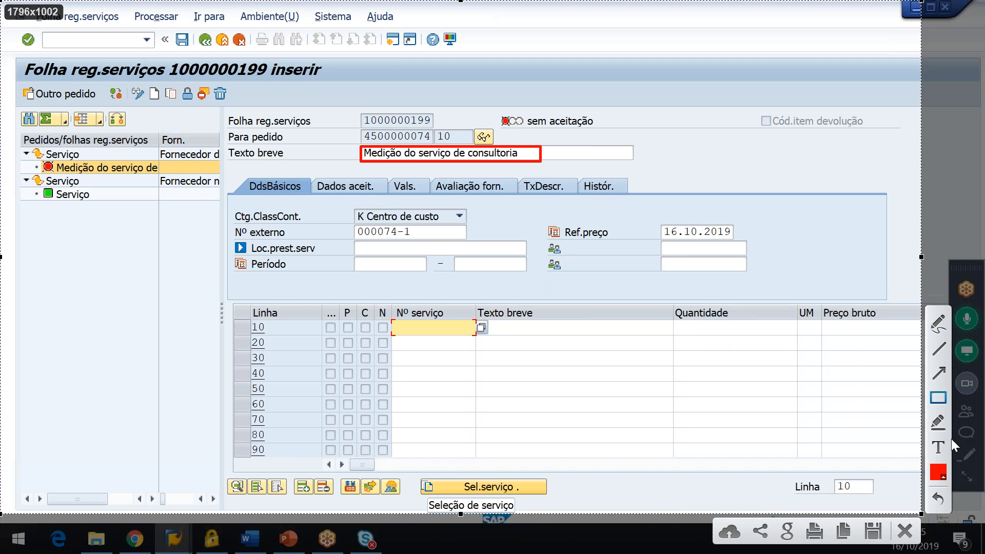
Outline the Nº externo field and the Sel.serviço button in red and paste the capture into the Word document
click(939, 397)
mouse_move(235, 224)
mouse_down()
mouse_move(310, 241)
mouse_move(473, 240)
mouse_up()
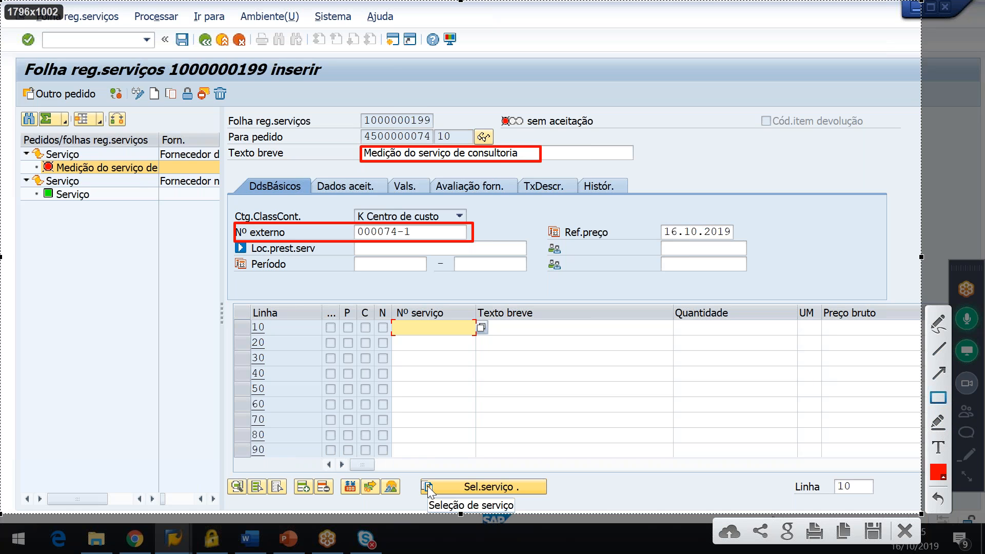
drag(418, 477, 576, 497)
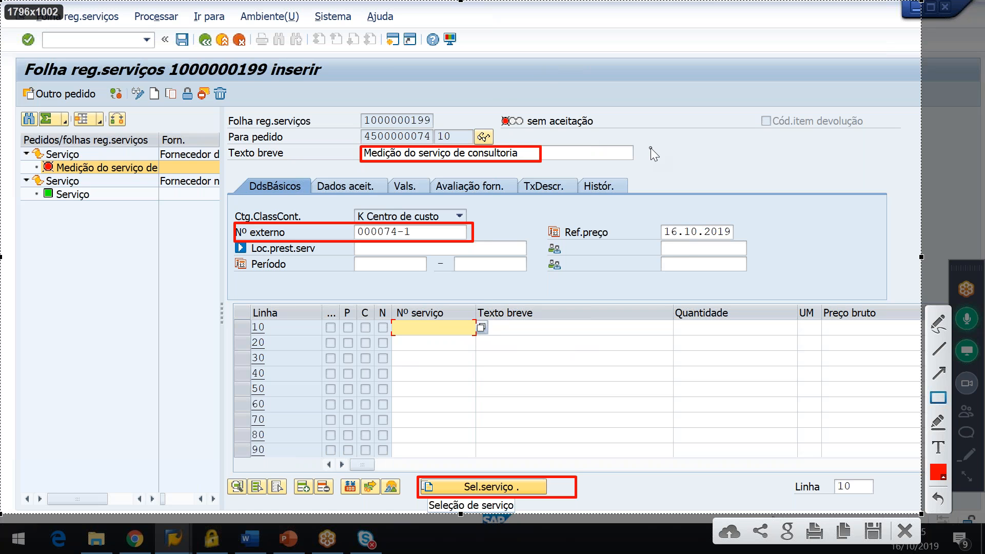
key(ctrl+c)
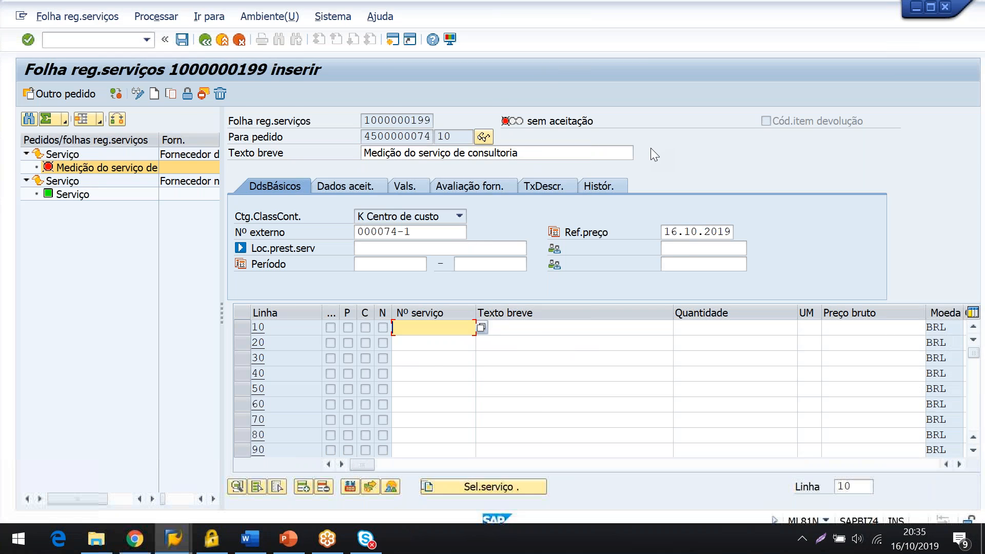
key(alt+Tab)
key(ctrl+v)
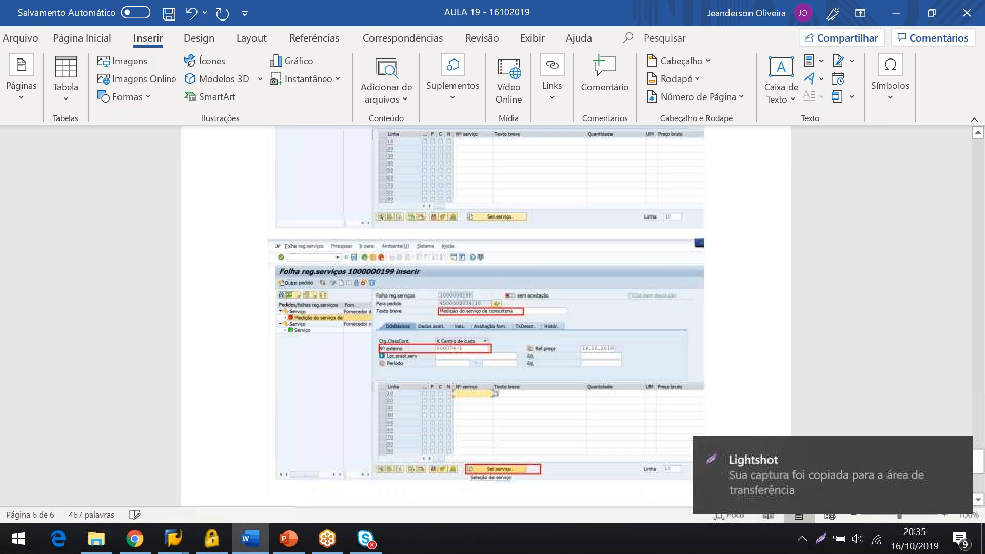
Open the service selection dialog in SAP and paste a capture of it into the Word document
key(alt+Tab)
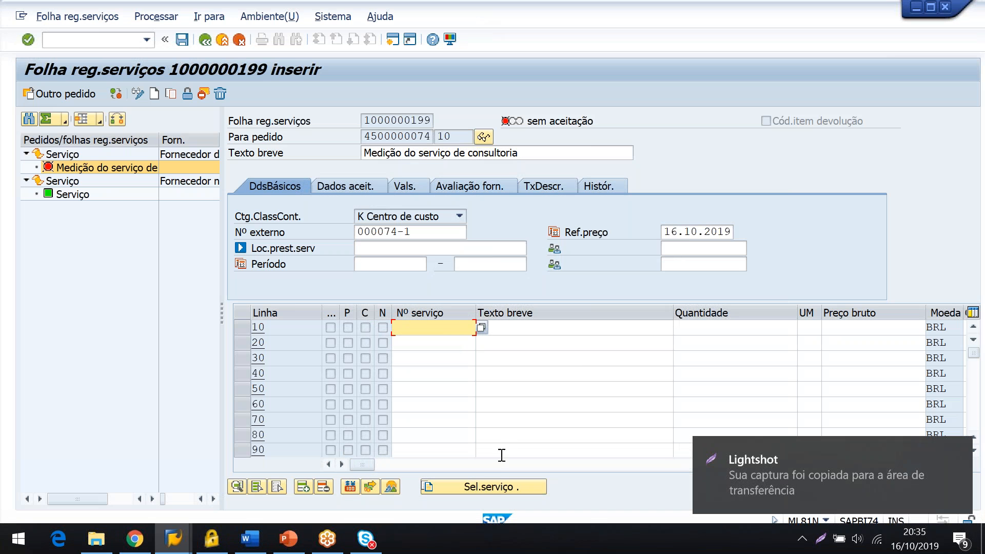
click(482, 485)
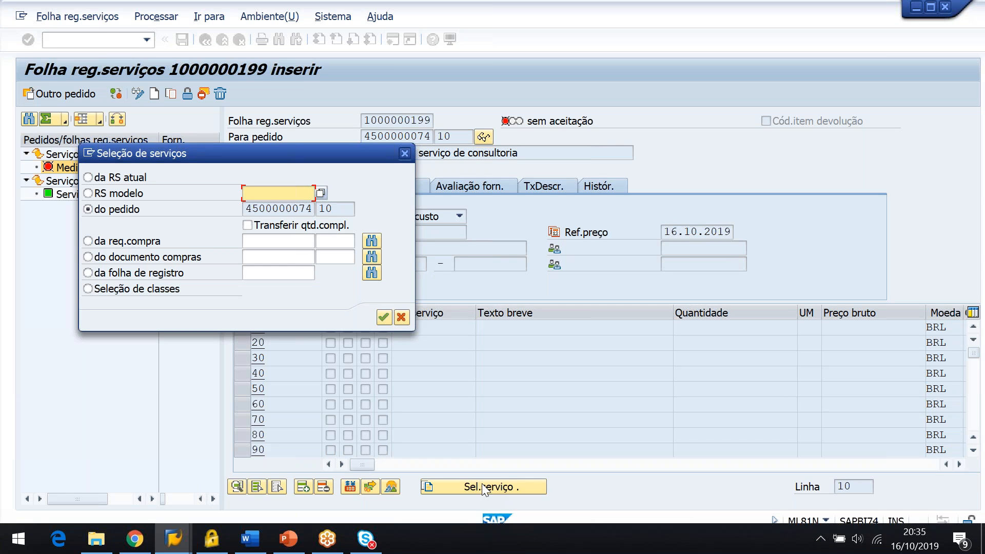
key(Print)
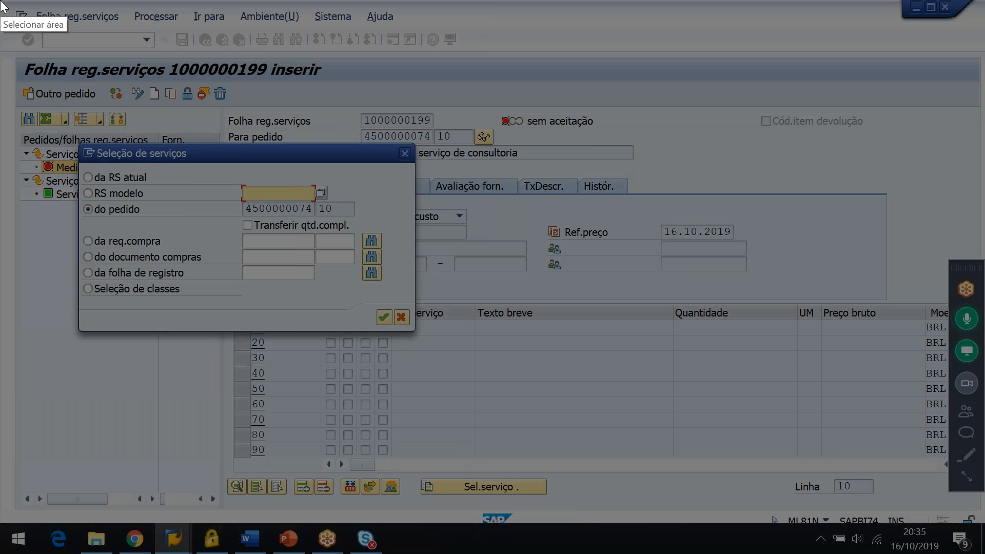
drag(2, 4, 933, 364)
key(ctrl+c)
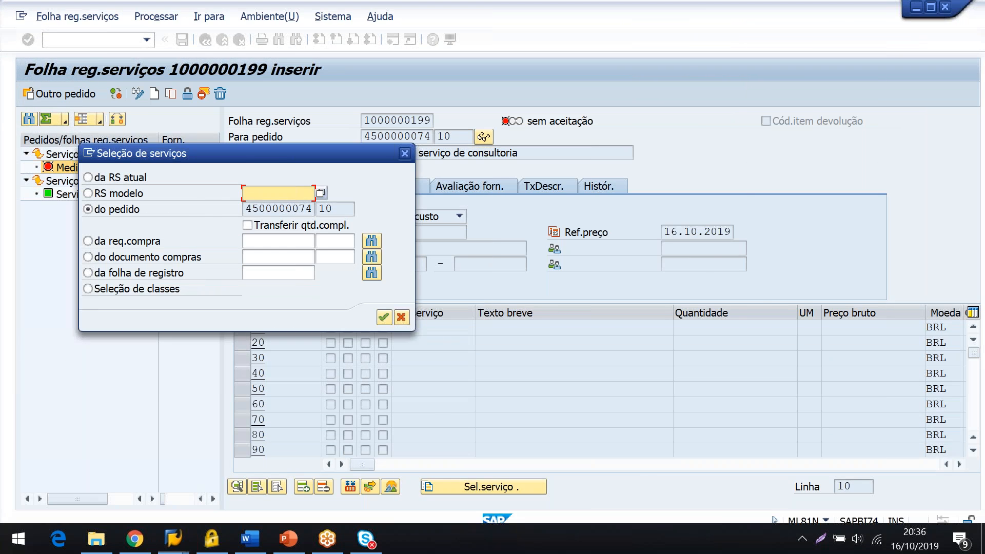
key(alt+Tab)
key(ctrl+v)
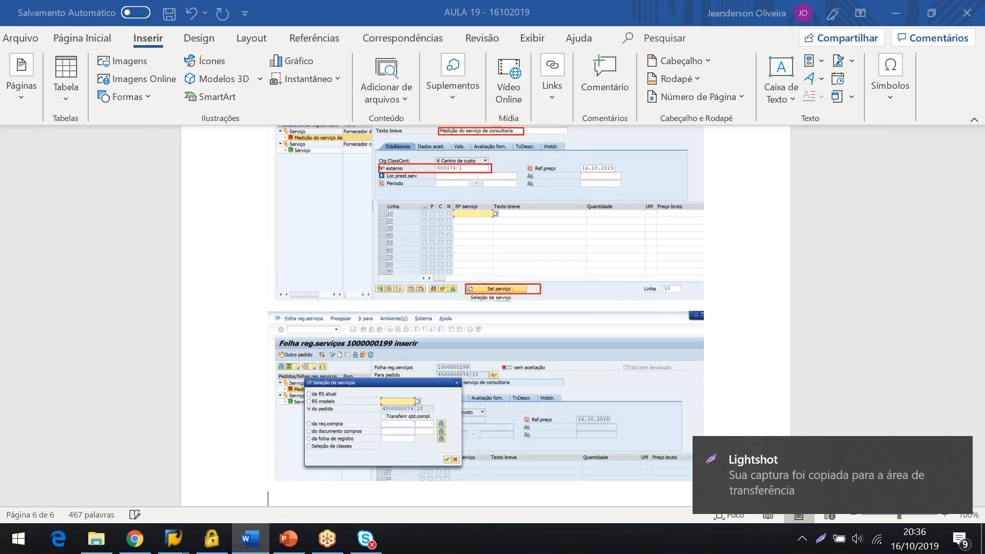
Confirm selecting services from the purchase order in SAP and copy a capture of the service list
key(alt+Tab)
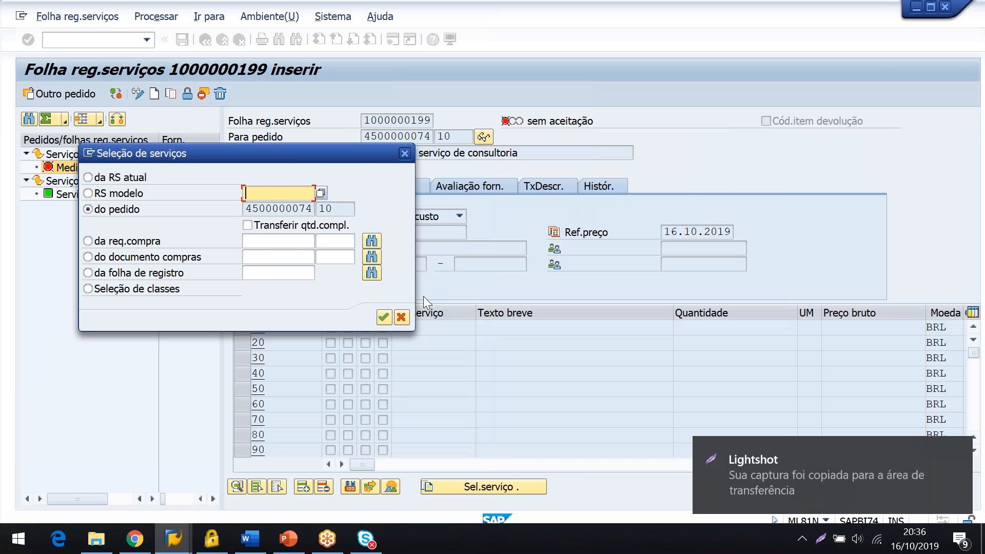
click(384, 317)
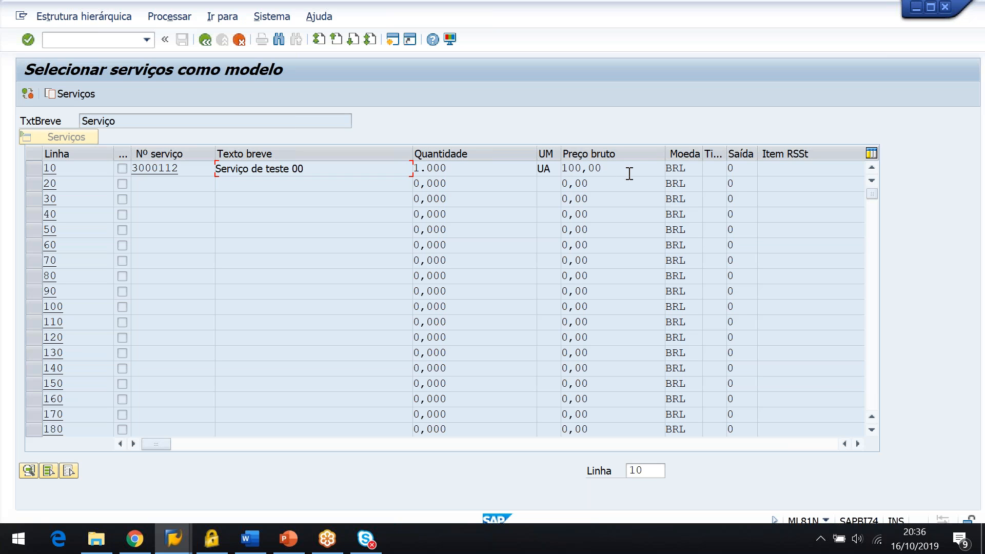
key(Print)
drag(0, 0, 820, 349)
drag(879, 406, 912, 494)
key(ctrl+c)
Select line 10 in the service list, capture the screen with the Serviços button outlined in red, and paste it into the Word document
click(38, 166)
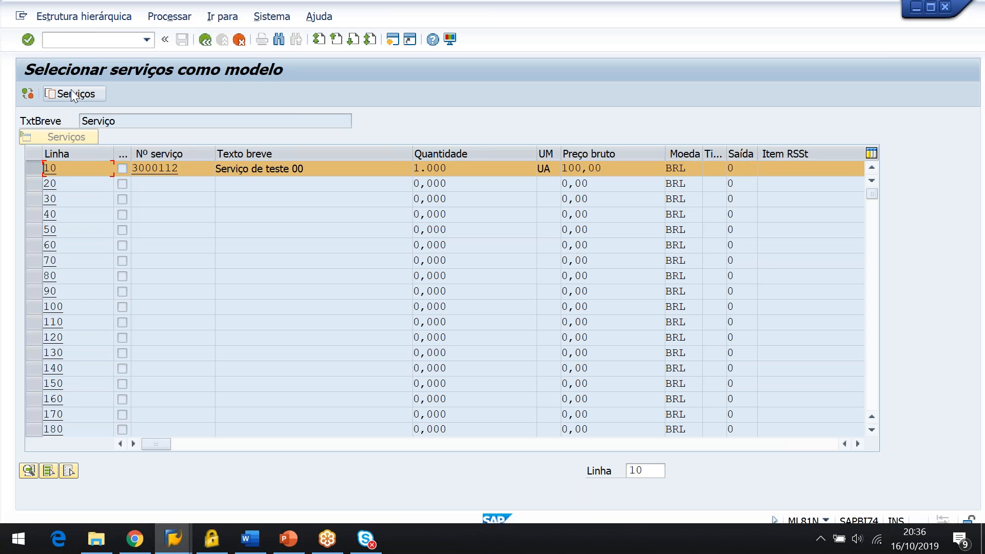
key(Print)
mouse_move(1, 1)
mouse_down()
mouse_move(889, 513)
mouse_move(898, 488)
mouse_up()
click(915, 372)
mouse_move(41, 82)
mouse_down()
mouse_move(140, 106)
mouse_move(115, 107)
mouse_up()
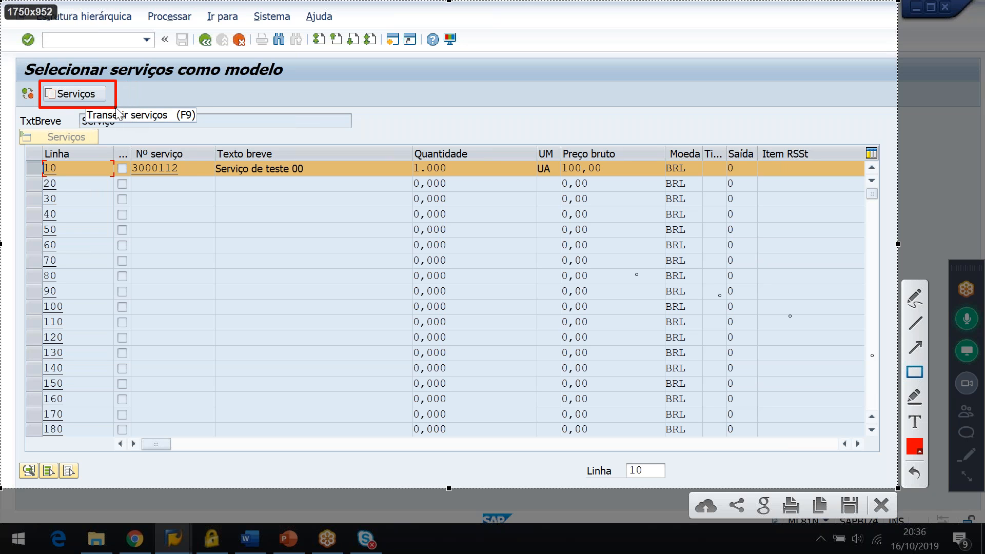
key(ctrl+c)
key(alt+Tab)
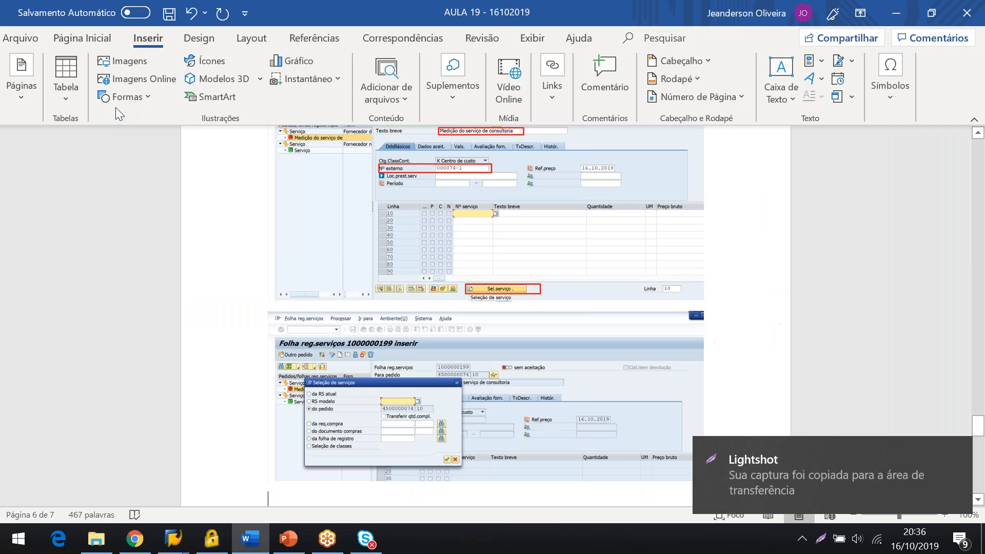
key(ctrl+v)
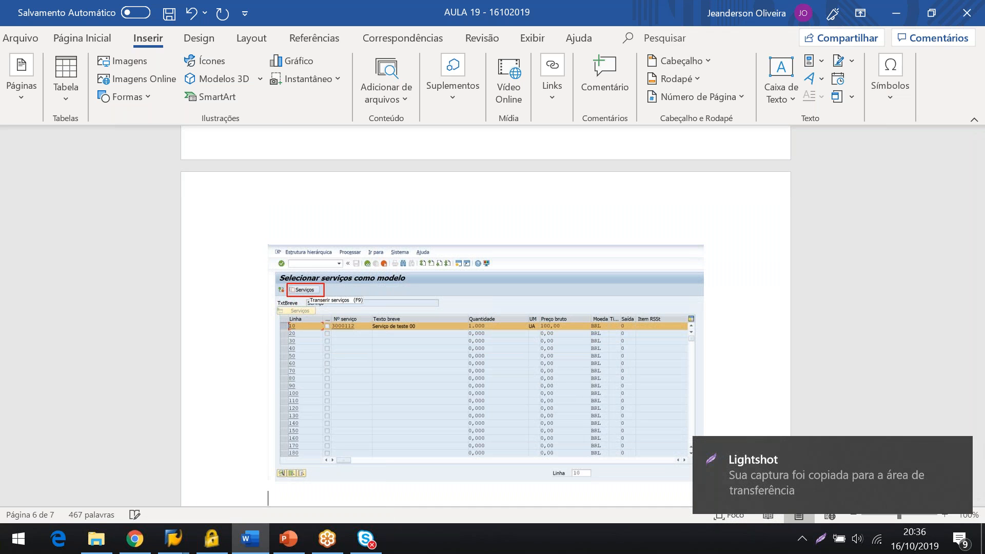
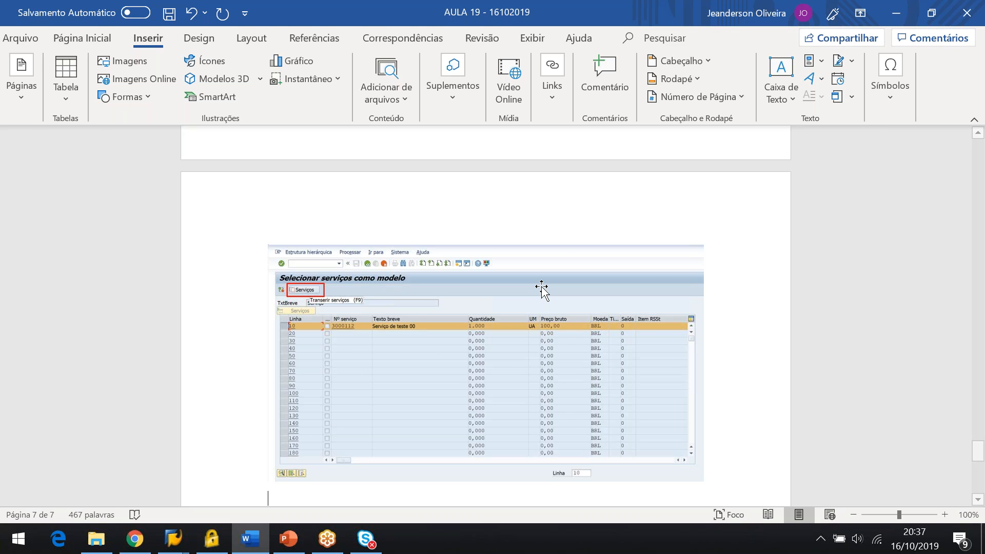
Return to SAP and transfer the selected line 10 service into the service entry sheet
key(alt+Tab)
key(alt+Tab)
key(alt+Tab)
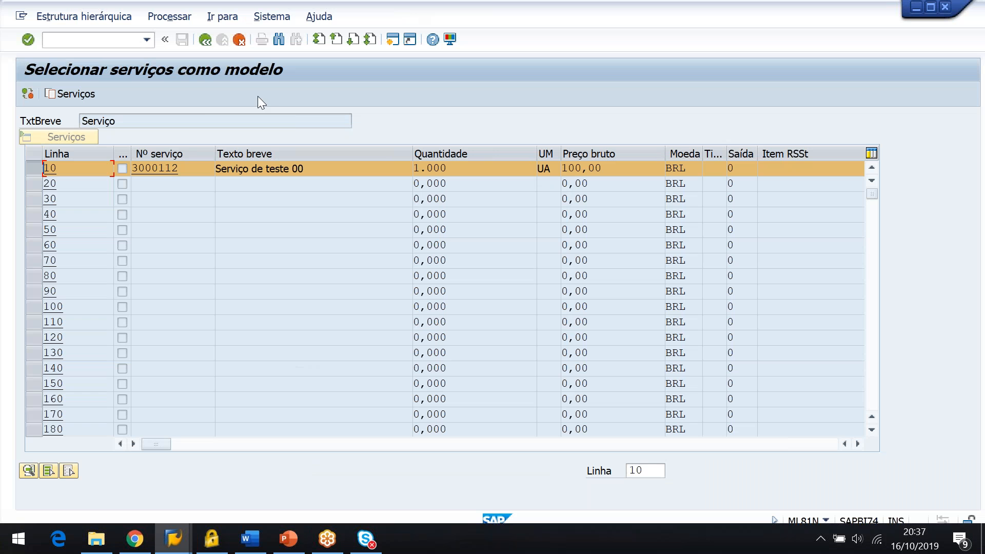
click(62, 91)
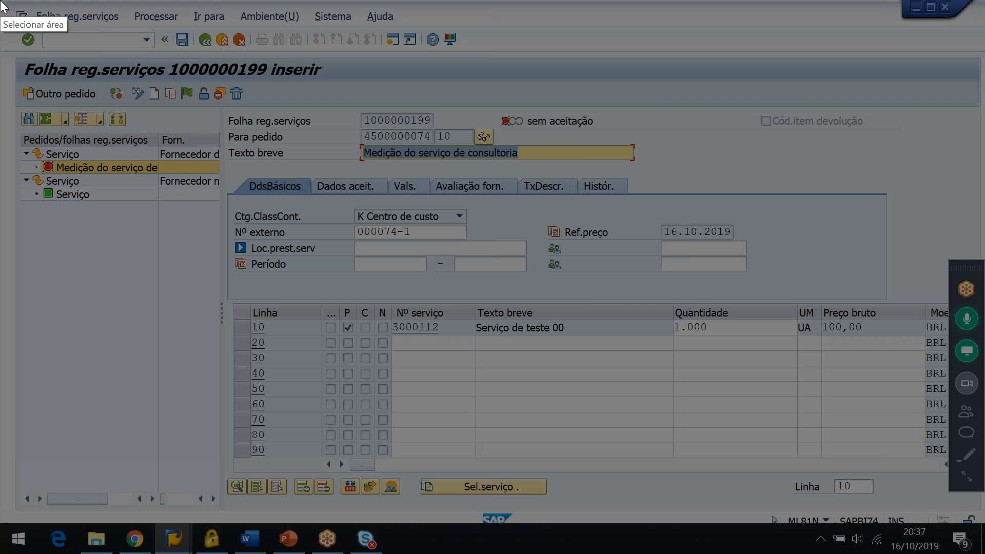
Capture the entry sheet with the line 10 service row outlined in red and paste it into the Word document
mouse_move(1, 1)
mouse_down()
mouse_move(489, 229)
mouse_move(827, 469)
mouse_move(924, 508)
mouse_up()
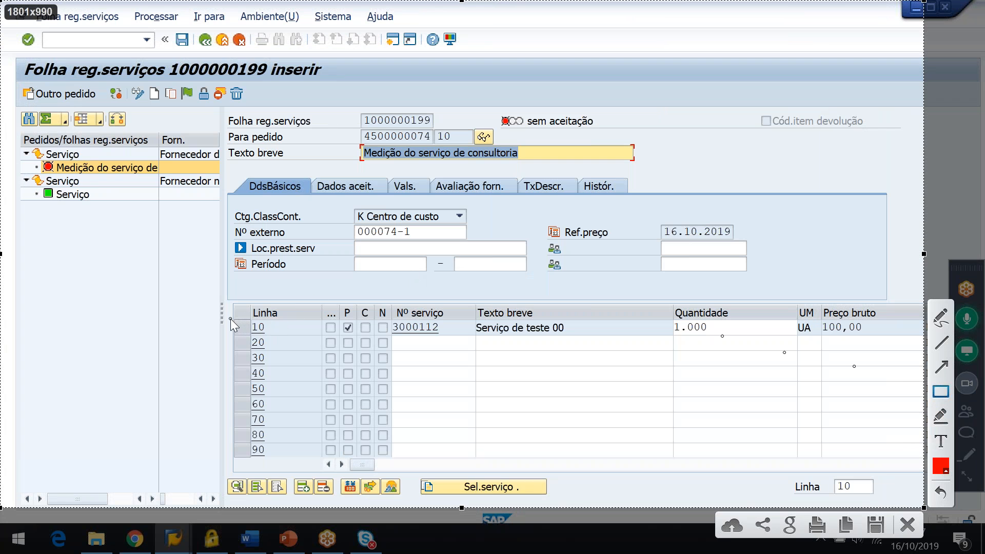
drag(230, 318, 903, 351)
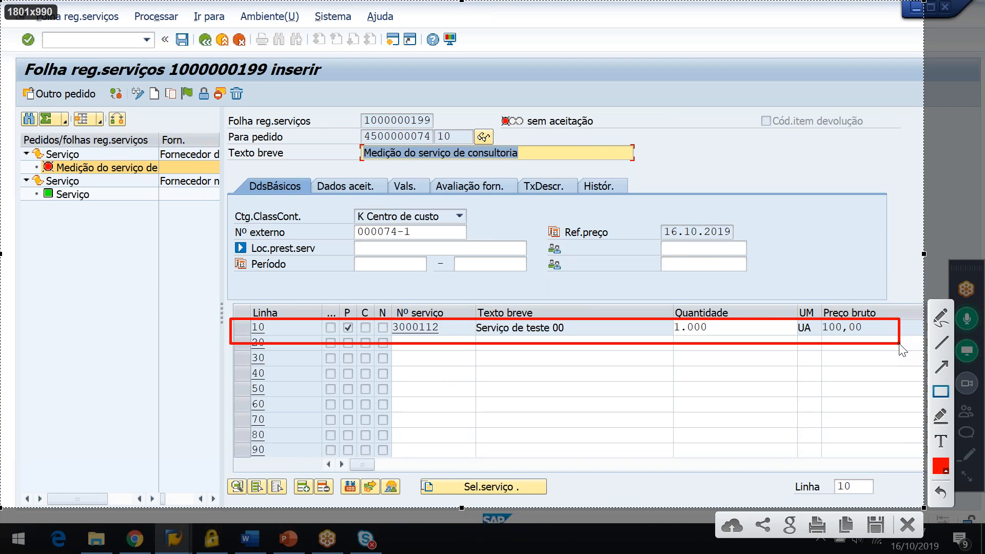
key(ctrl+c)
key(alt+Tab)
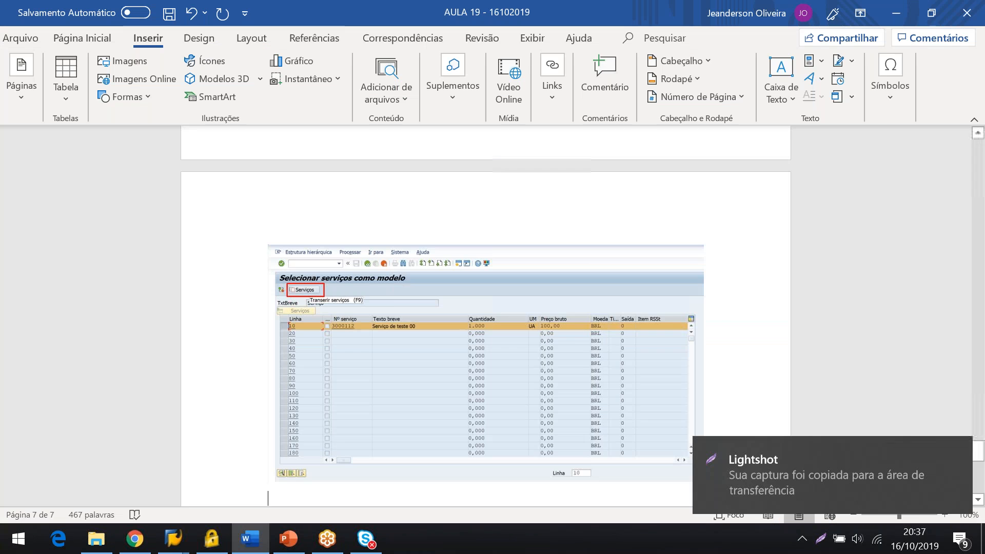
key(ctrl+v)
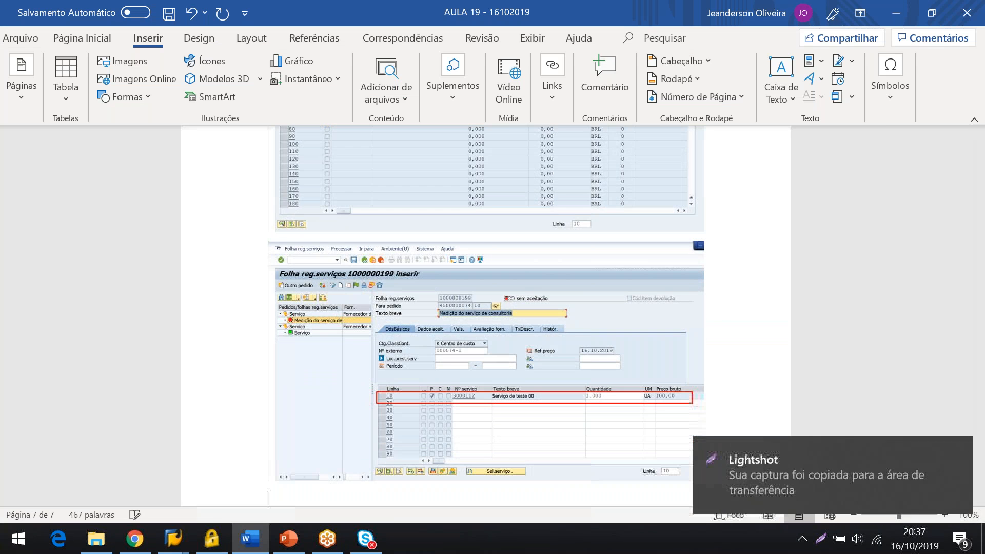
Back in SAP, fill line 20 of the entry sheet with the short text "Serviço extra" and a quantity of 1
key(alt+Tab)
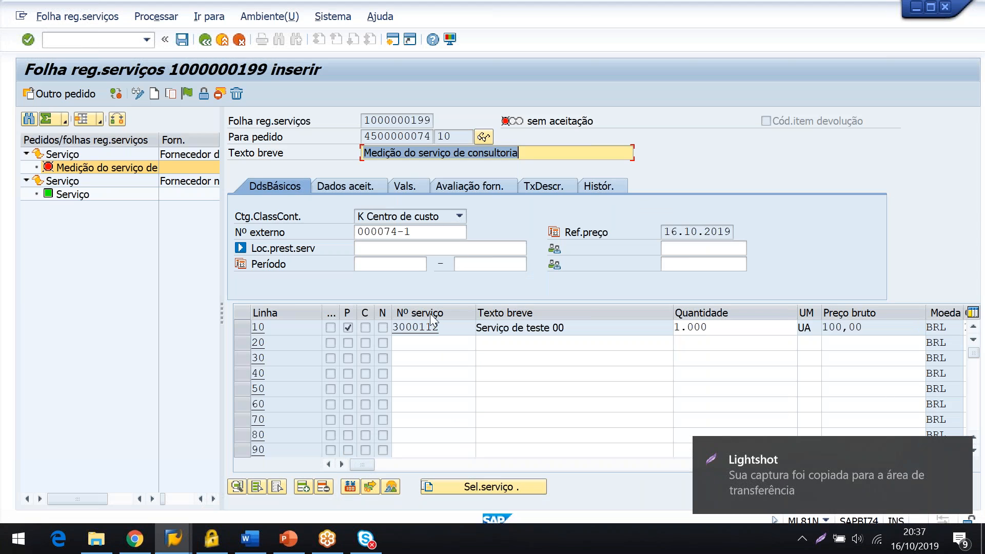
click(448, 348)
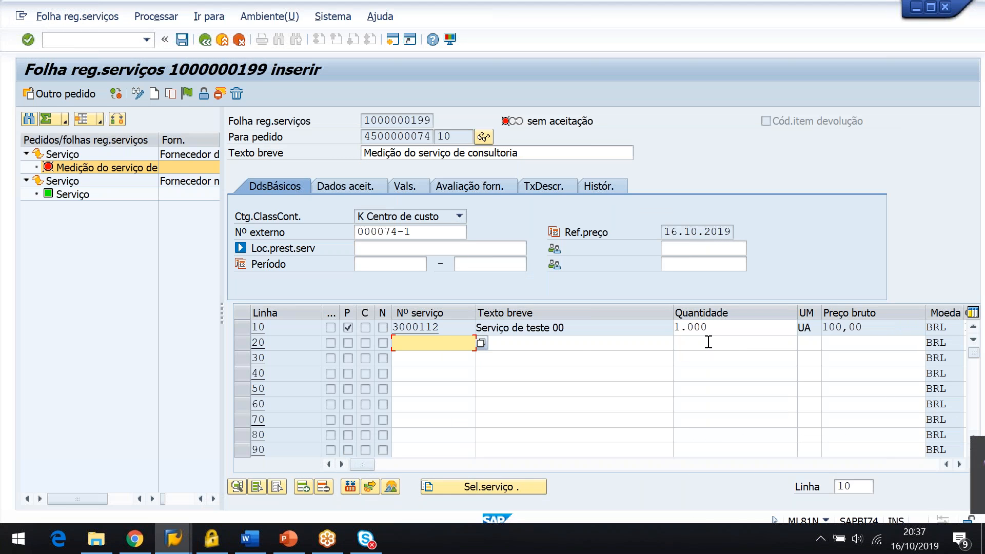
click(598, 348)
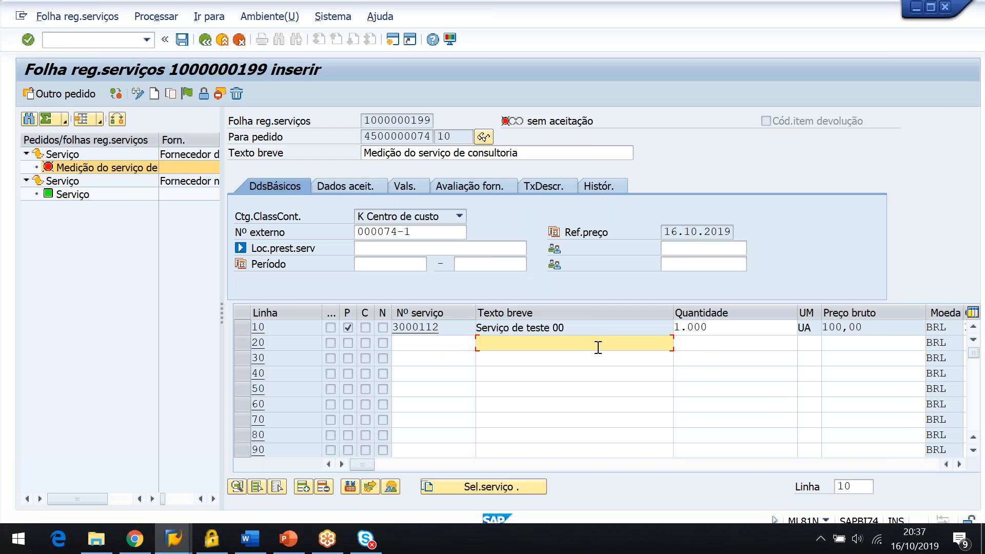
text(SERV)
key(BackSpace)
key(BackSpace)
key(BackSpace)
text(erviço exte)
key(BackSpace)
text(r)
click(731, 344)
text(1)
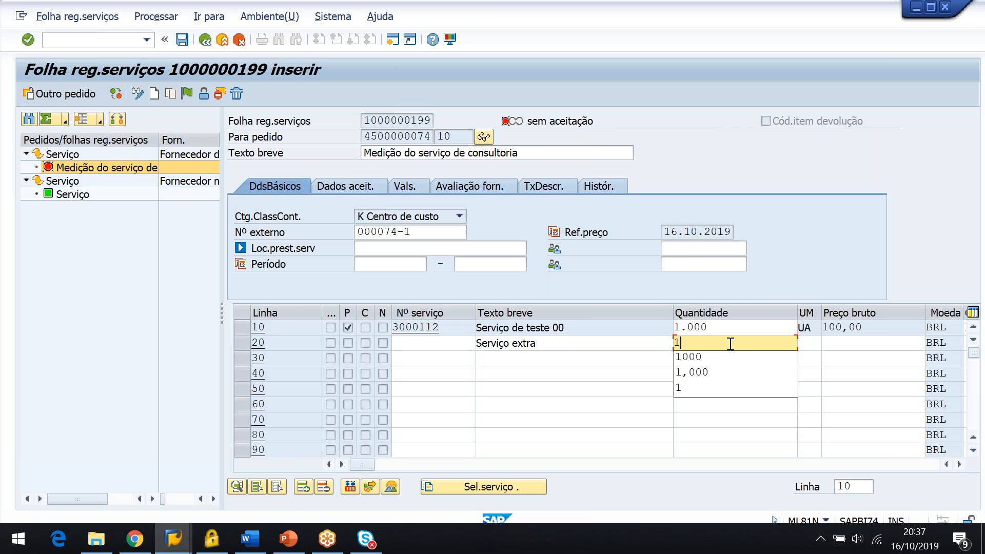
Set line 20's gross price to 1000 and its unit of measure to UA, and validate the entry
click(852, 350)
text(1000)
key(Return)
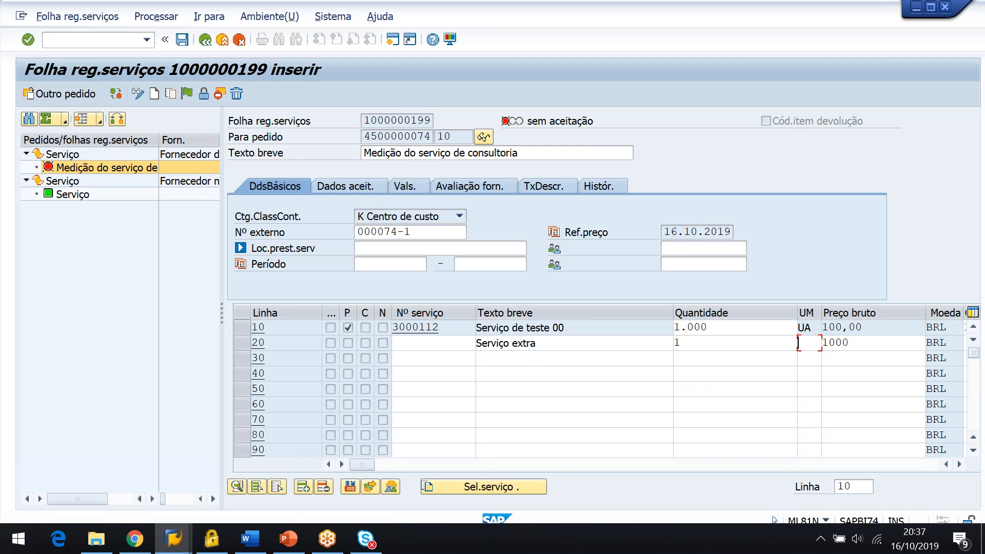
text(ua)
key(Return)
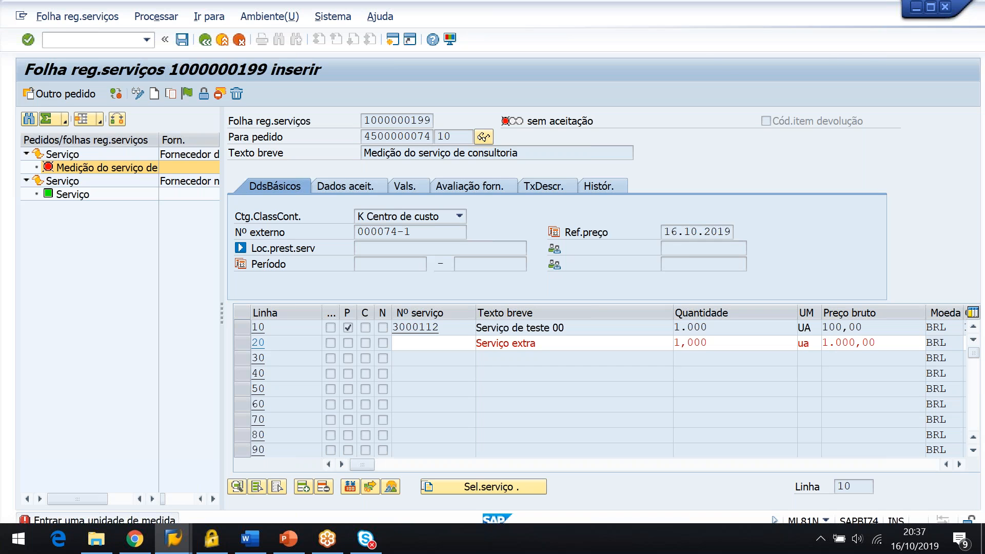
key(Return)
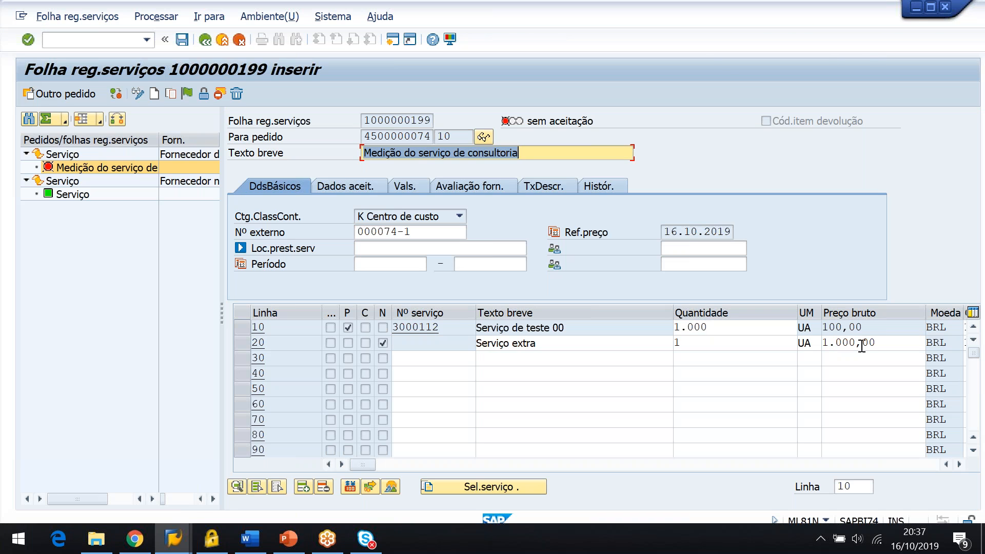
key(BackSpace)
text(1)
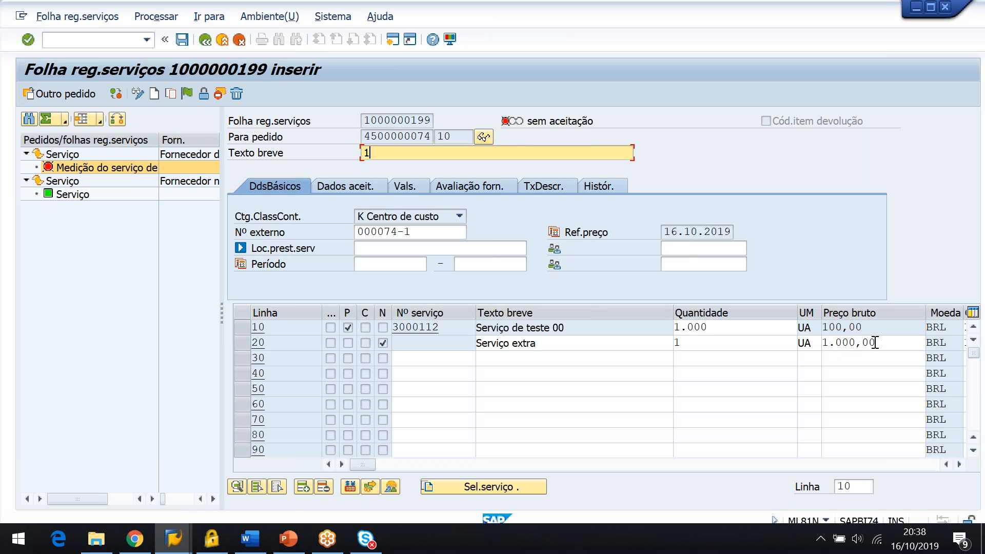
key(BackSpace)
key(Down)
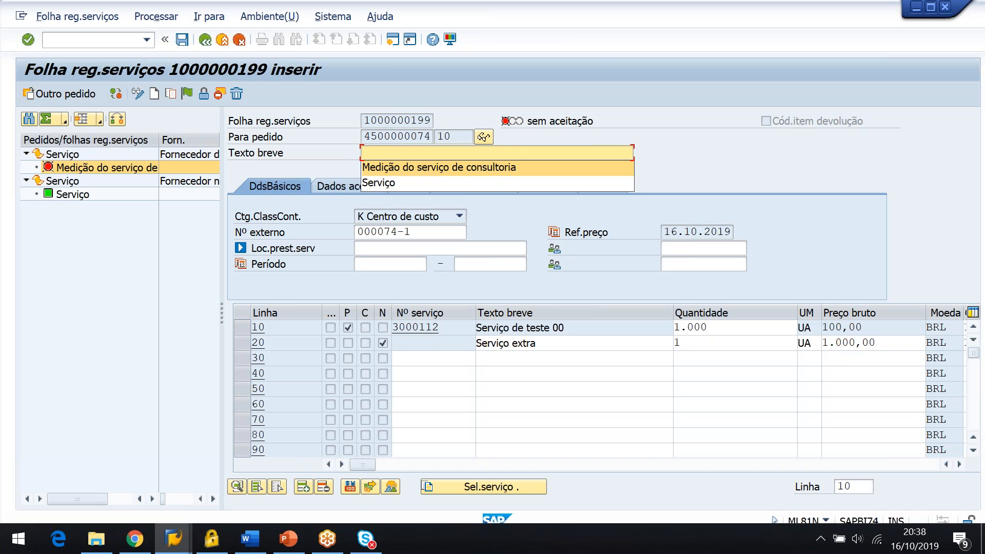
key(Return)
Set line 20's gross price to 1.000,01 and validate the entry against the limit for unplanned services
click(871, 343)
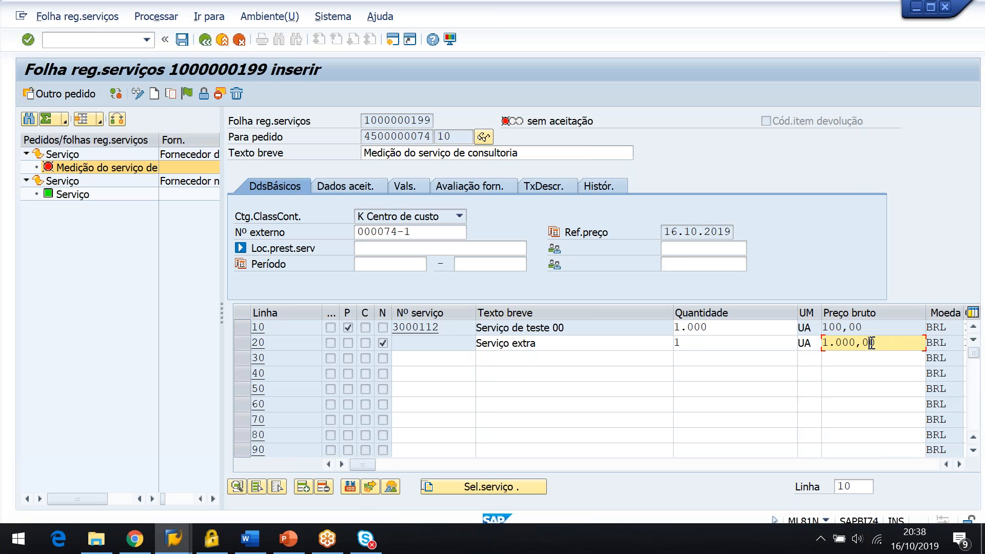
text(1)
key(Return)
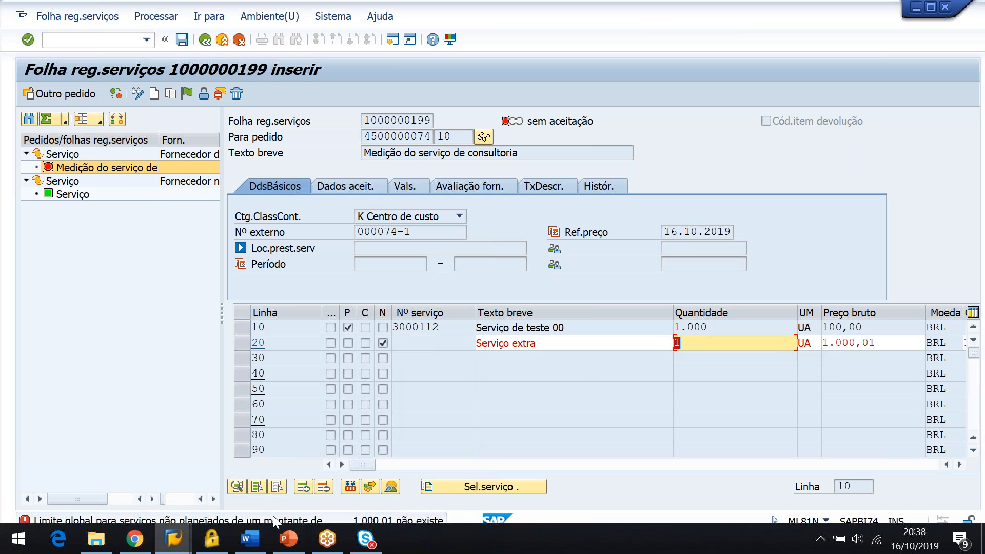
Capture the entry sheet with its limit error message and paste it into the Word document
key(Print)
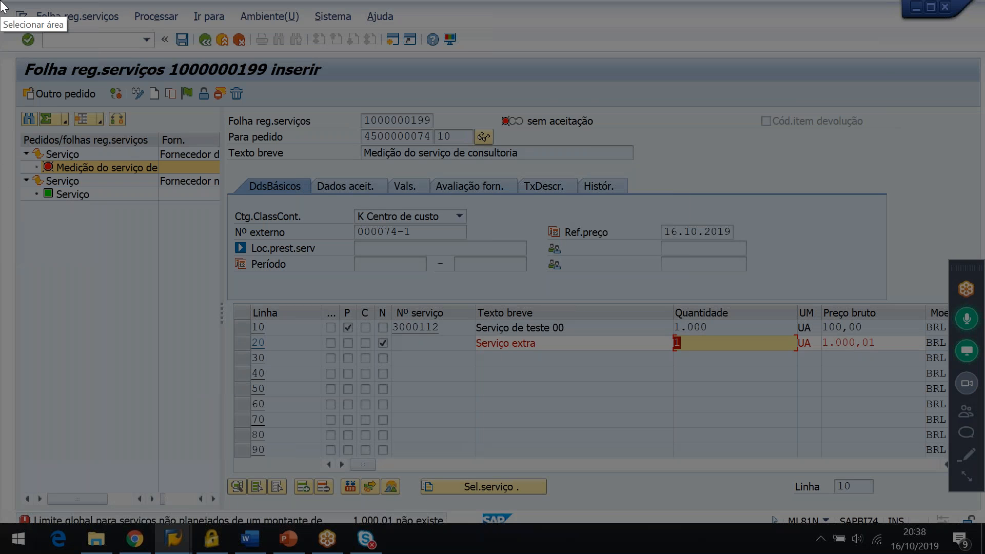
drag(241, 79, 926, 530)
key(ctrl+c)
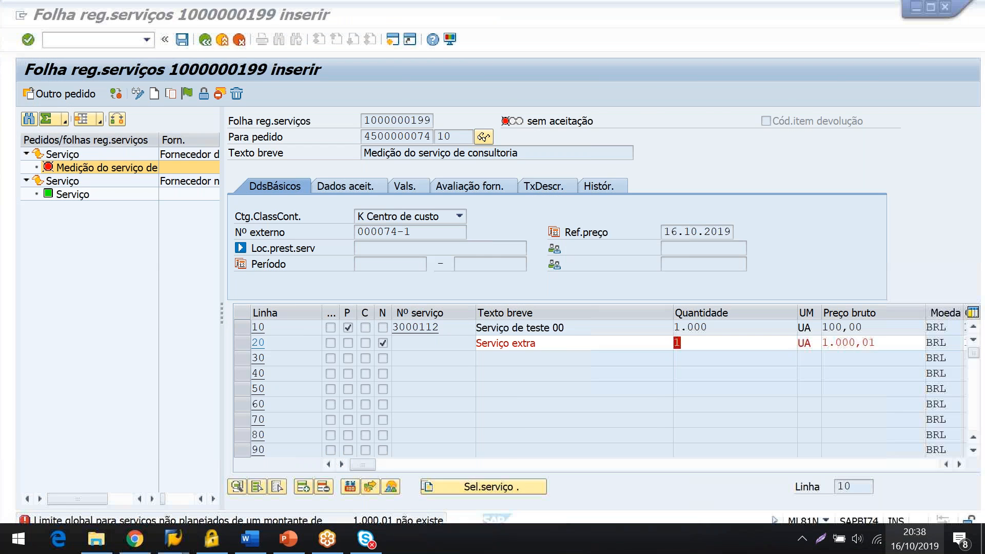
key(alt+Tab)
key(ctrl+v)
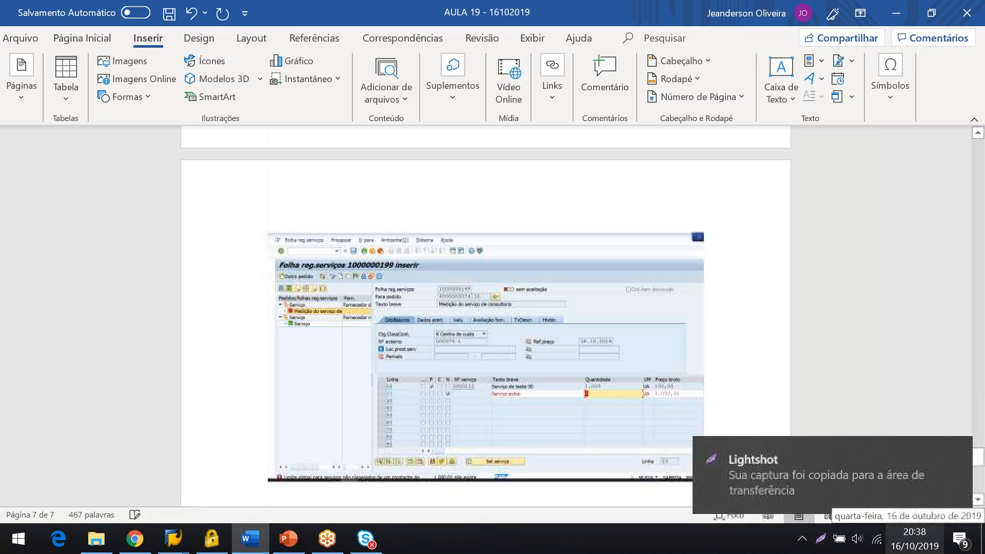
In SAP, set the gross price of the Serviço extra line to 1.000,00 and validate the entry
key(alt+Tab)
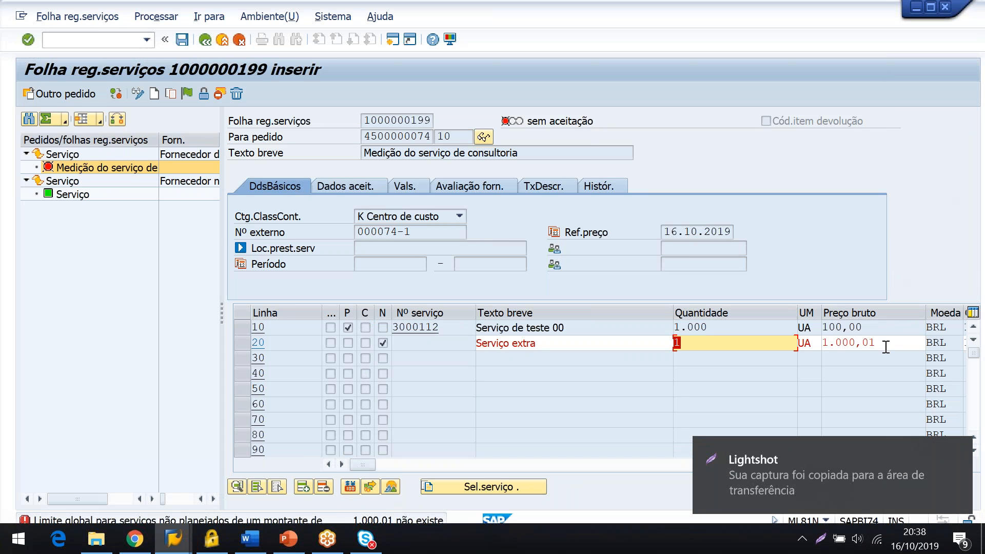
click(886, 344)
key(BackSpace)
text(0)
key(Return)
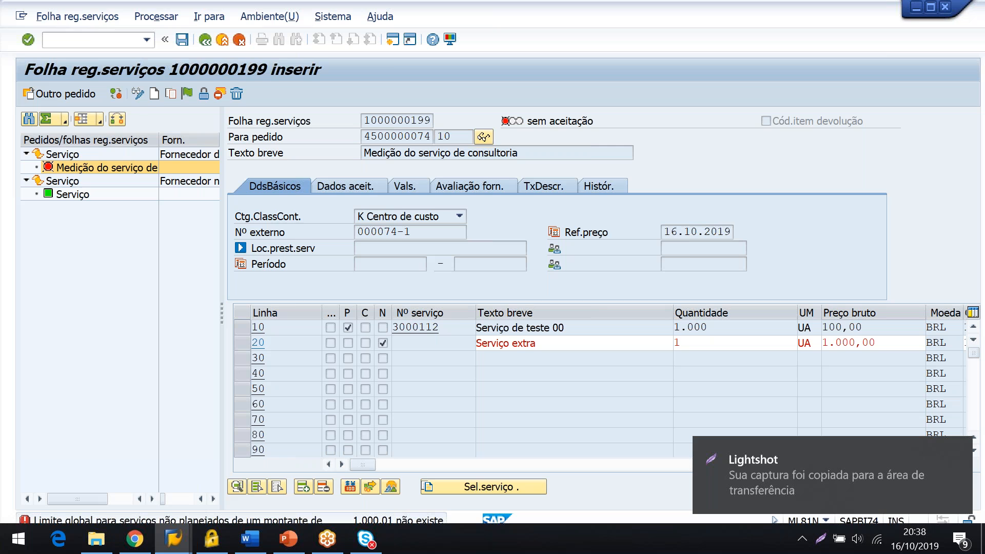
key(Return)
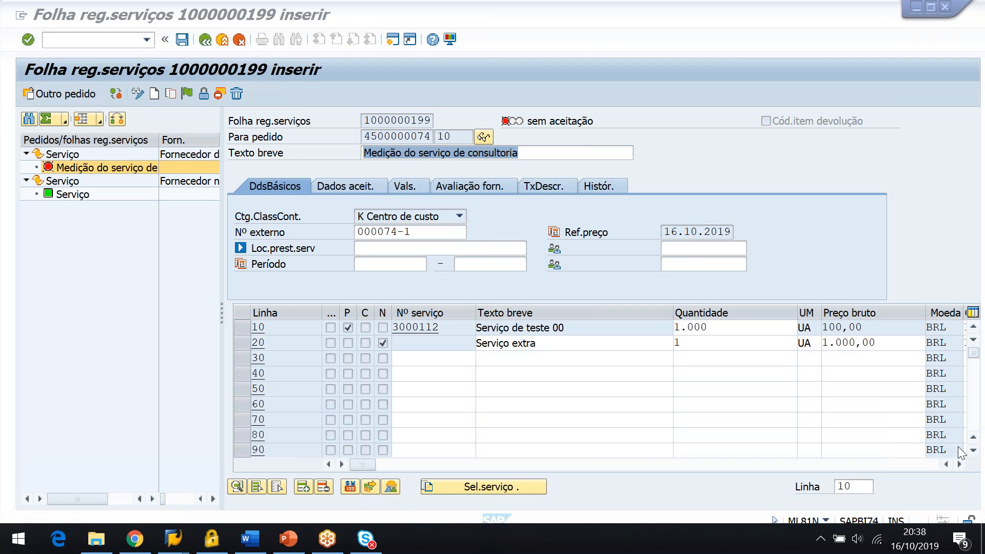
Set line 10's quantity to 1.001, validate it, and paste a capture of the screen with its error message into the Word document
click(736, 329)
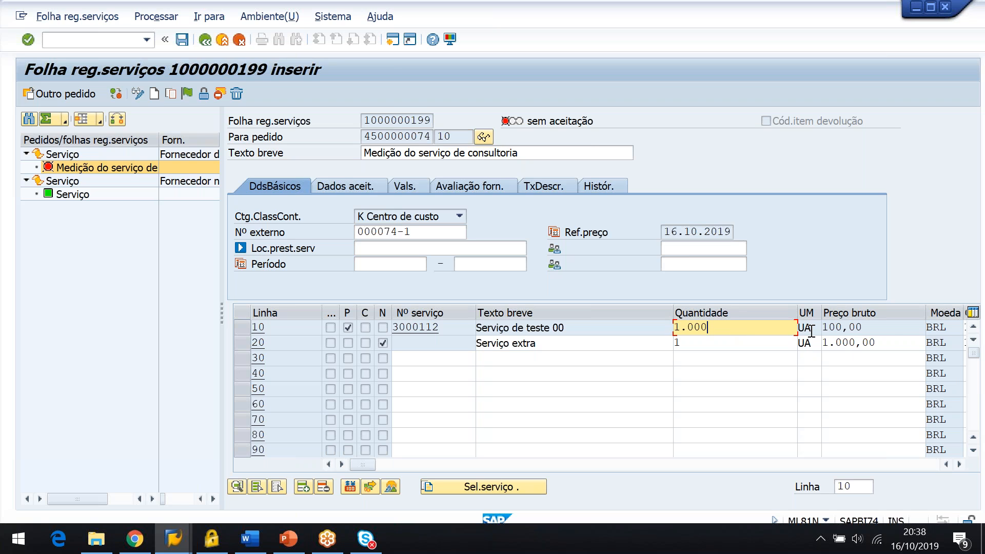
key(Return)
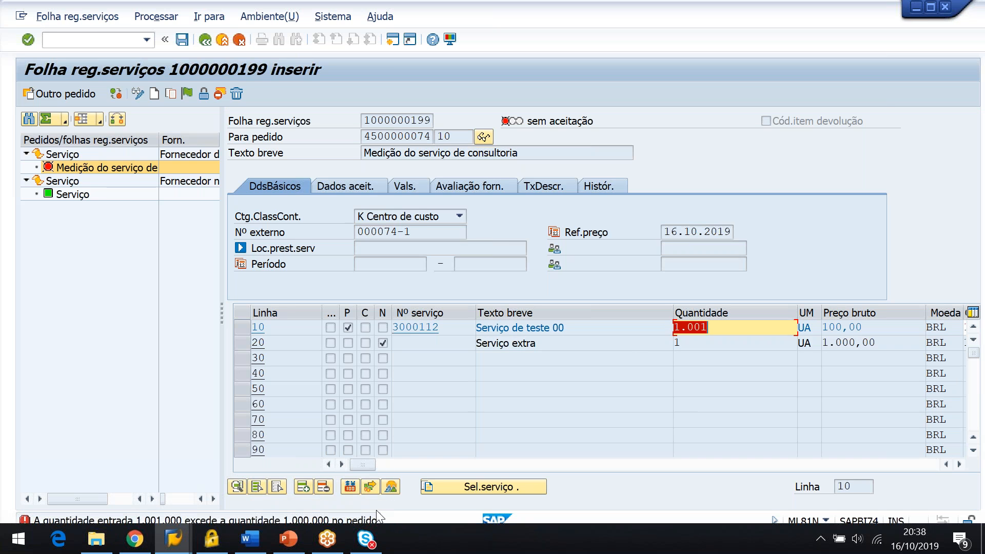
key(Print)
mouse_move(0, 1)
mouse_down()
mouse_move(830, 450)
mouse_move(918, 482)
mouse_move(928, 526)
mouse_up()
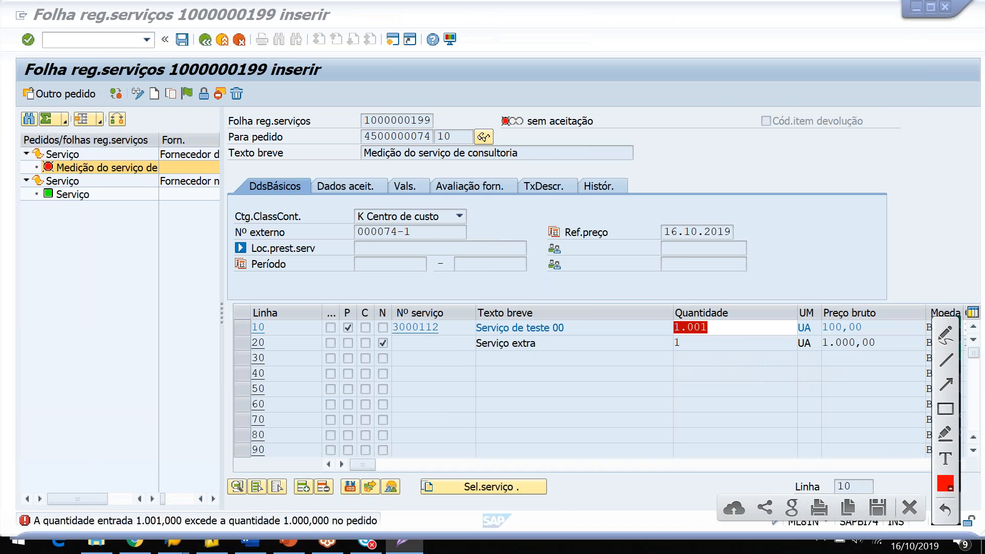
key(ctrl+c)
key(alt+Tab)
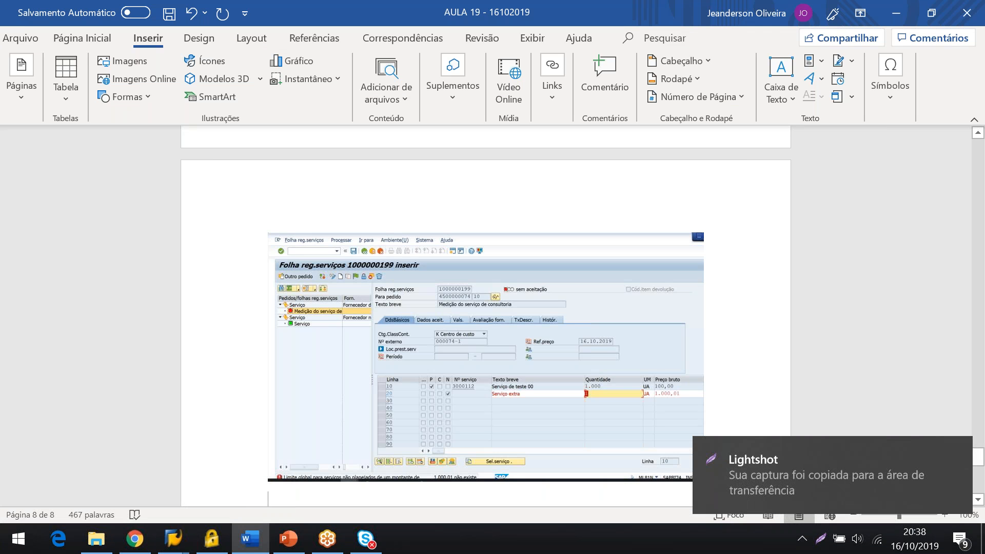
key(ctrl+v)
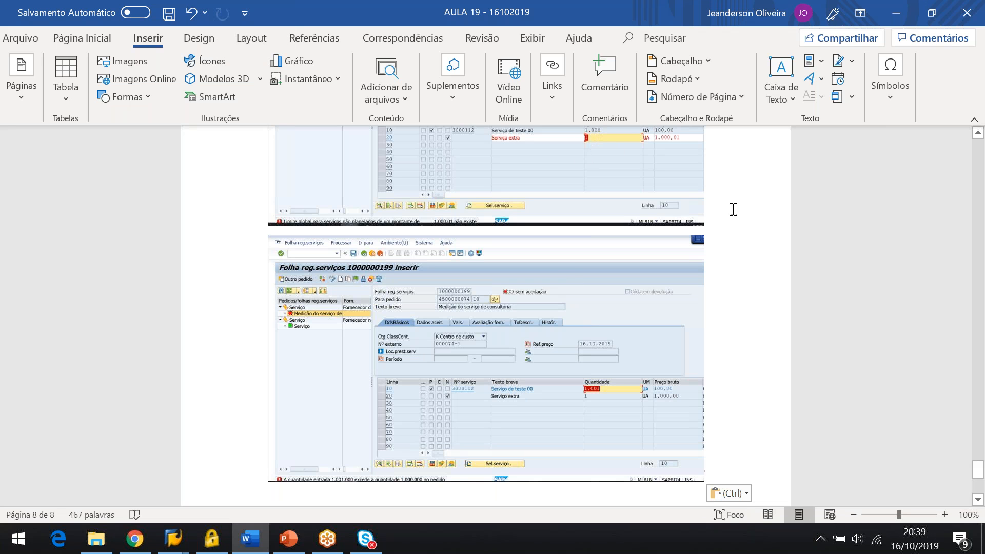
Below the capture of line 10, write "O montante da aba Limites é consistido na FRS, como se vê abaixo. Não pode passar de R$1.000."
key(ctrl+v)
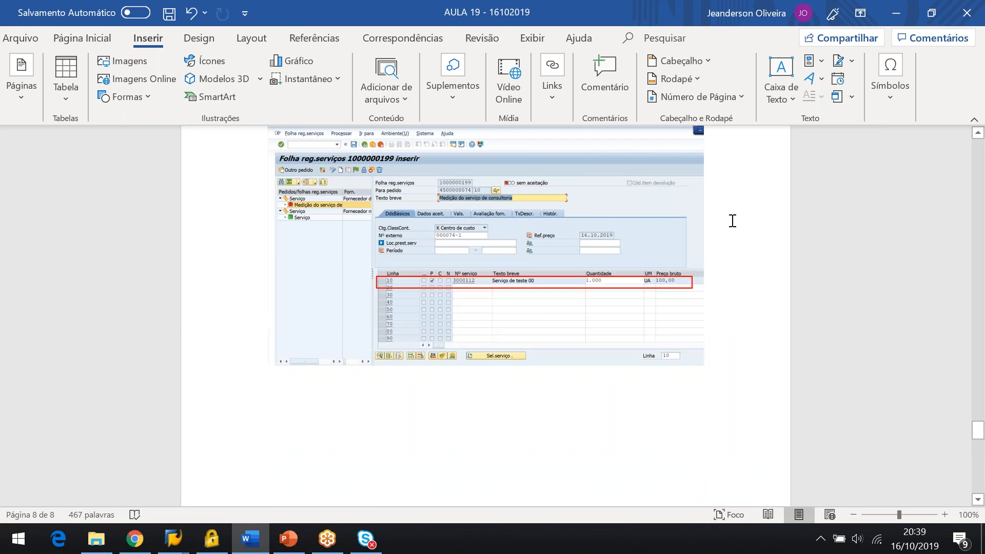
key(Return)
text(O montante)
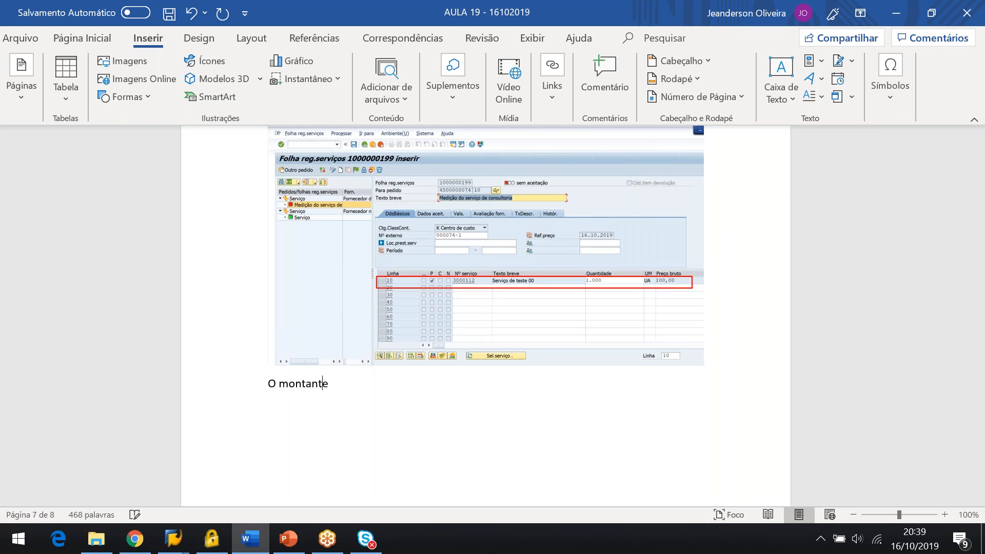
text( da aba Limites é consistido na FRS)
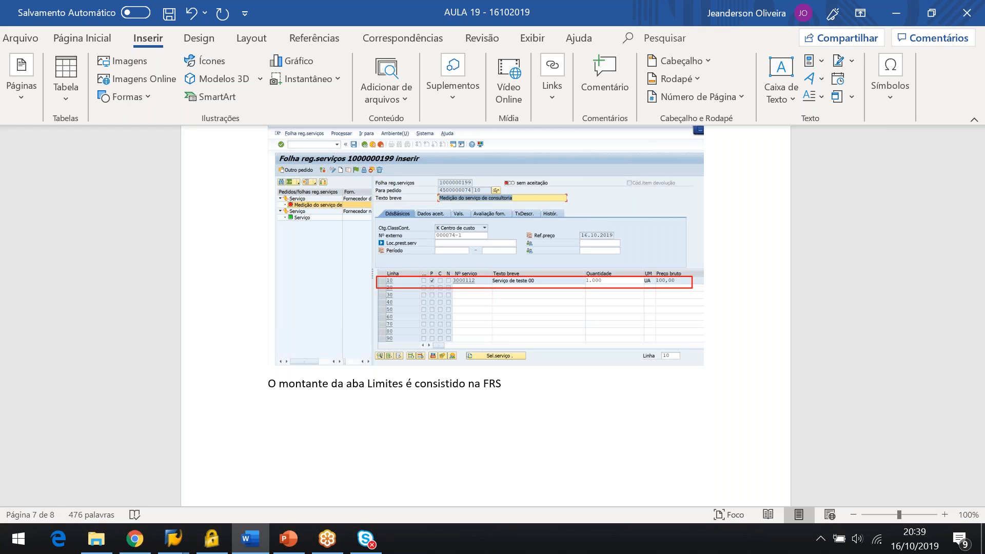
text(, como se vê abaixo. Não pode pa)
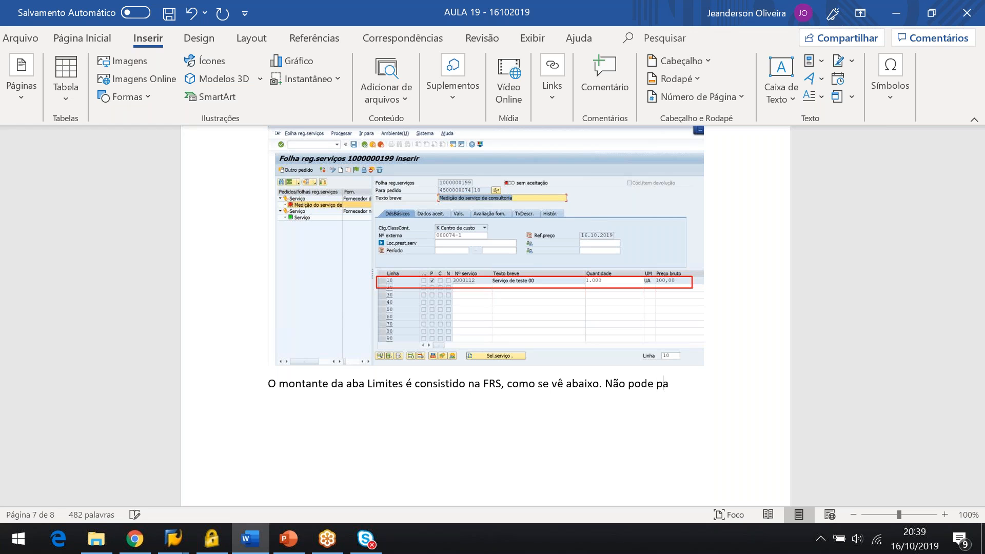
text(ssara de)
key(BackSpace)
text(de)
text(1)
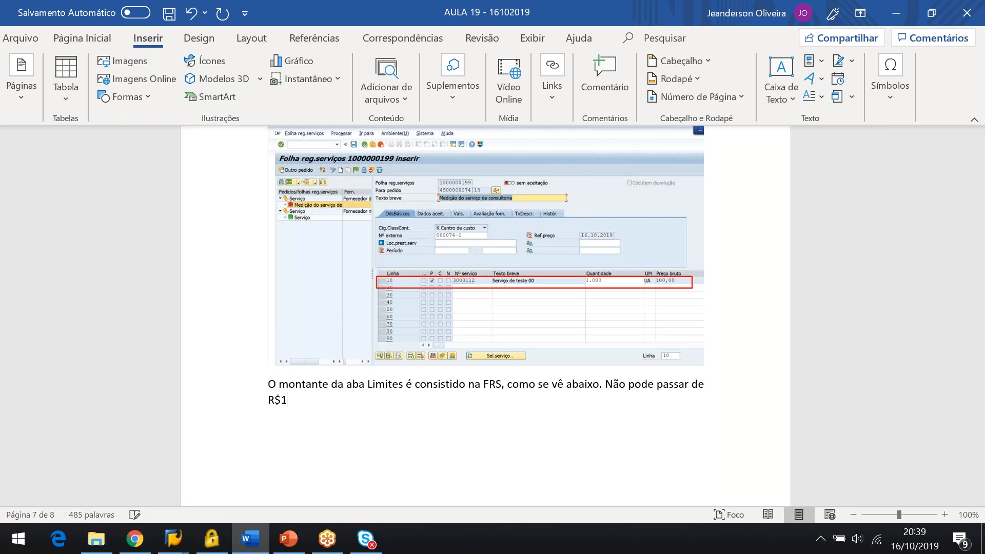
text(.000.)
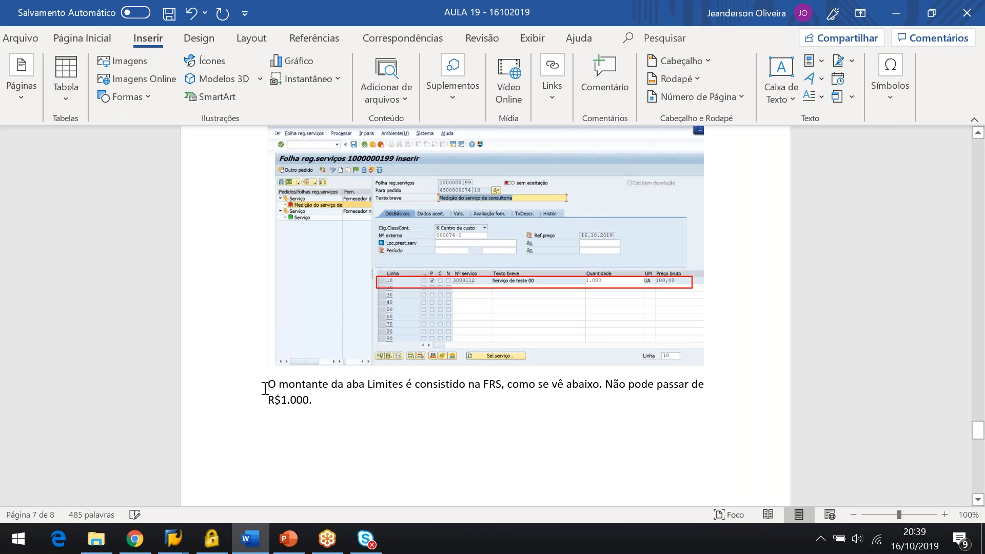
Insert a page break before the new paragraph about the Limites amount so it starts on the next page
click(17, 98)
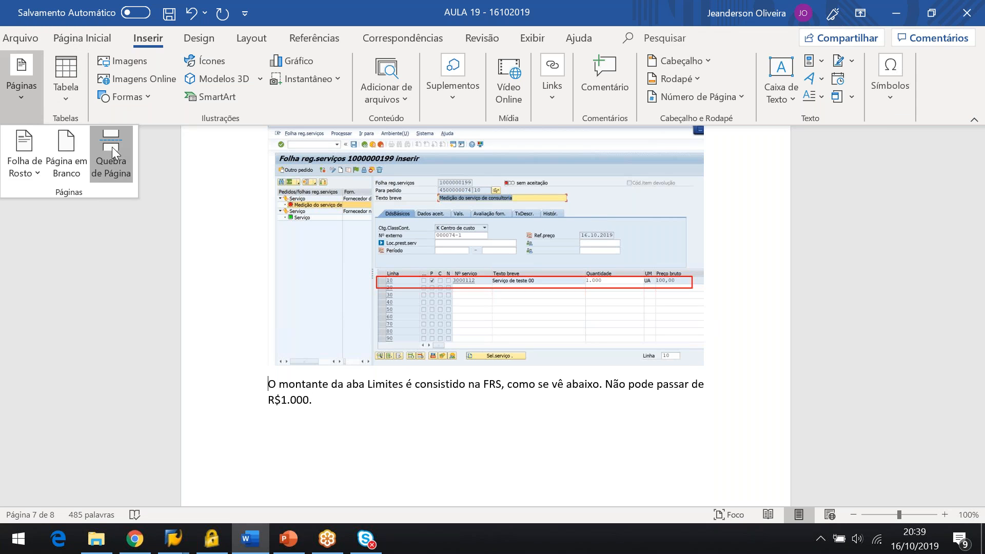
click(112, 147)
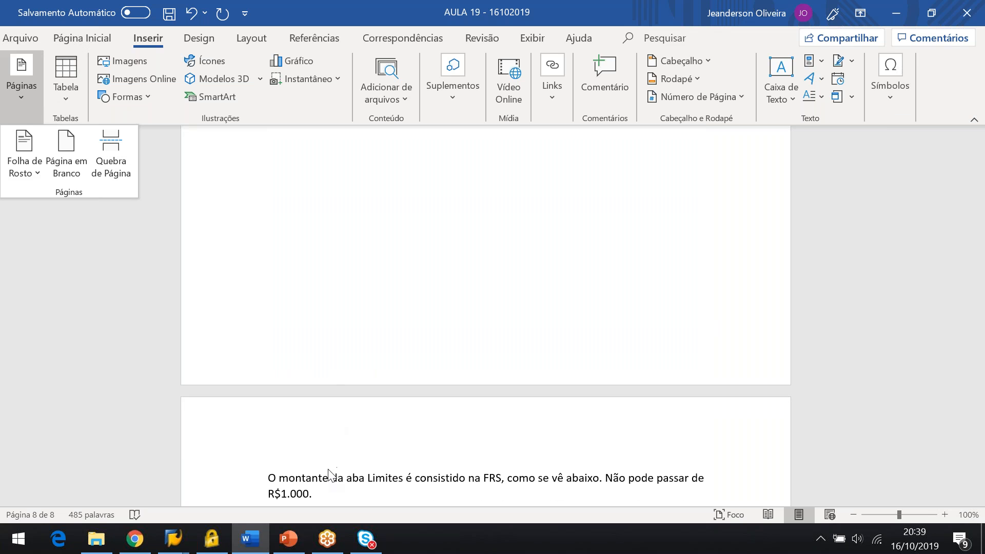
click(268, 474)
key(ctrl+v)
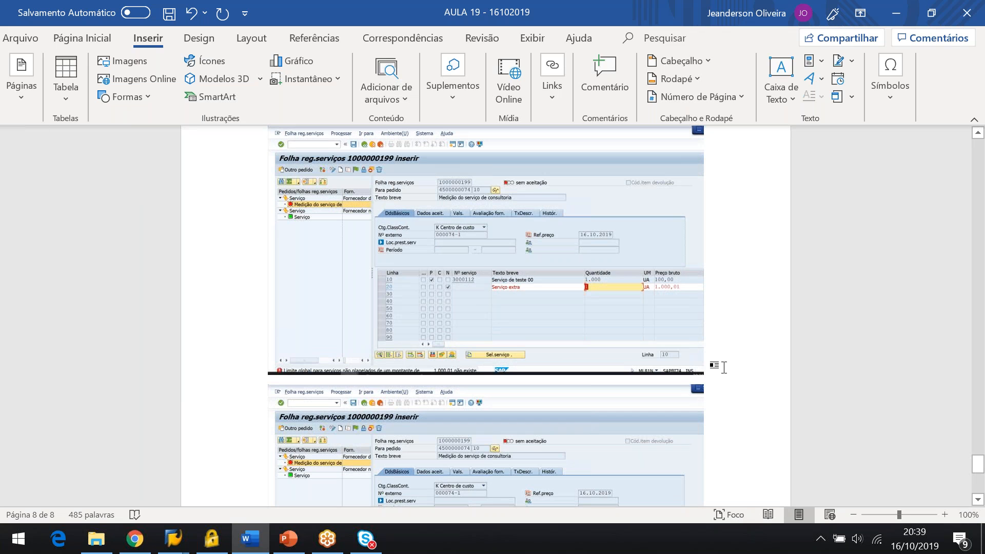
Below the limit error capture, write "O montante total e a quantidade do serviço da aba Serviços do item do pedido também não pode exceder, conforme mostra abaixo."
click(723, 367)
key(Return)
text(O mon)
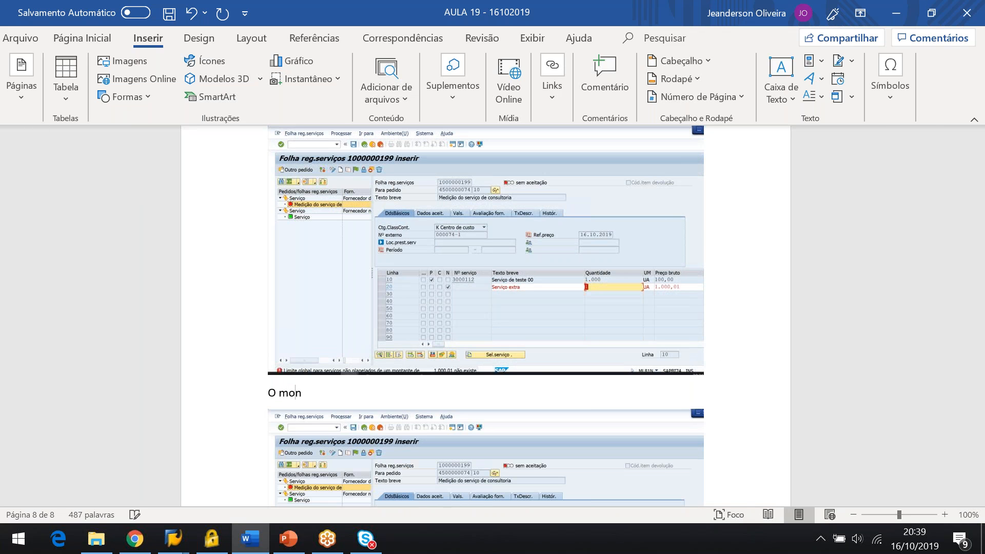
text(tante to)
key(BackSpace)
key(BackSpace)
text(etotal)
text(quant)
key(BackSpace)
key(BackSpace)
key(BackSpace)
key(BackSpace)
key(BackSpace)
text(a quantidade do serviço da a)
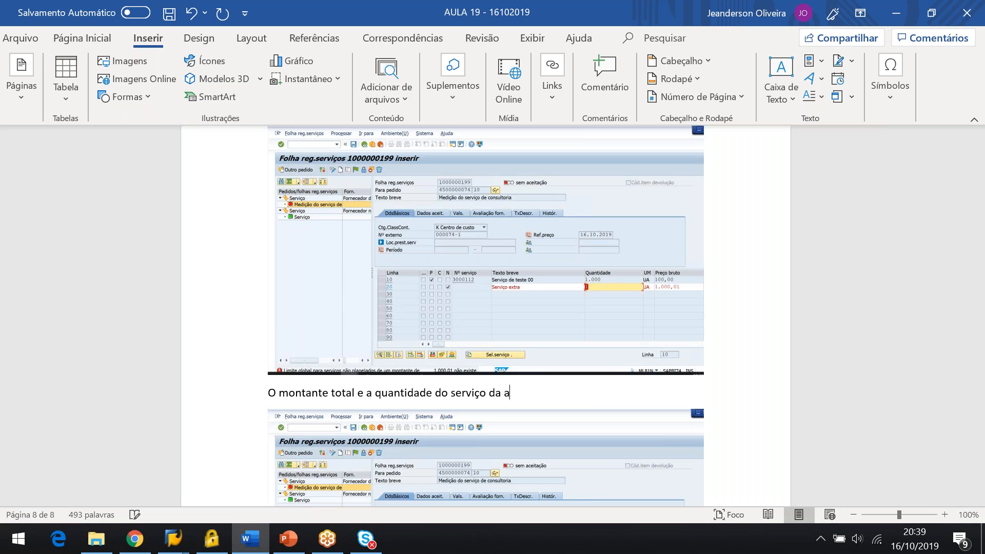
text(ba Serviços do item do pedi)
key(BackSpace)
key(BackSpace)
text(item do)
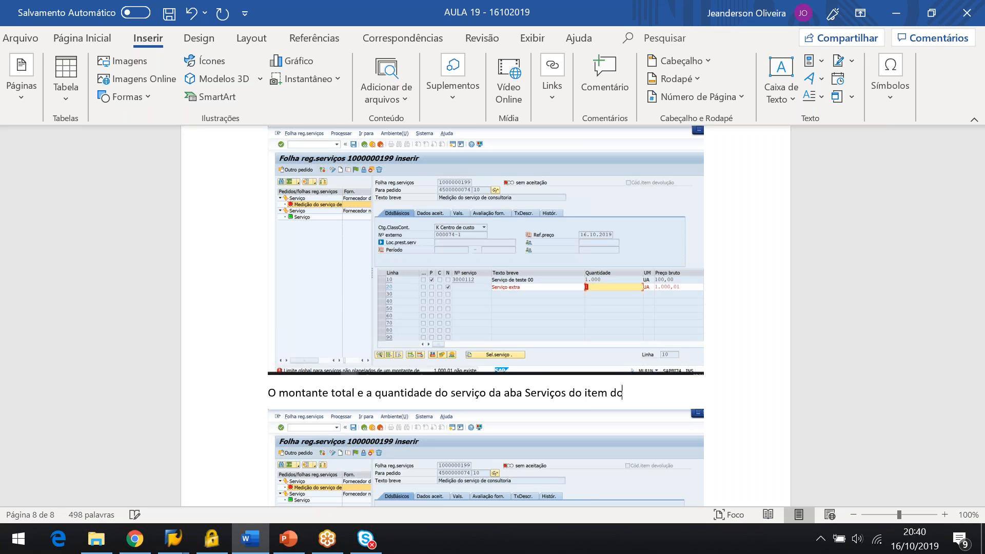
text( pedido também pode)
key(BackSpace)
key(BackSpace)
key(BackSpace)
key(BackSpace)
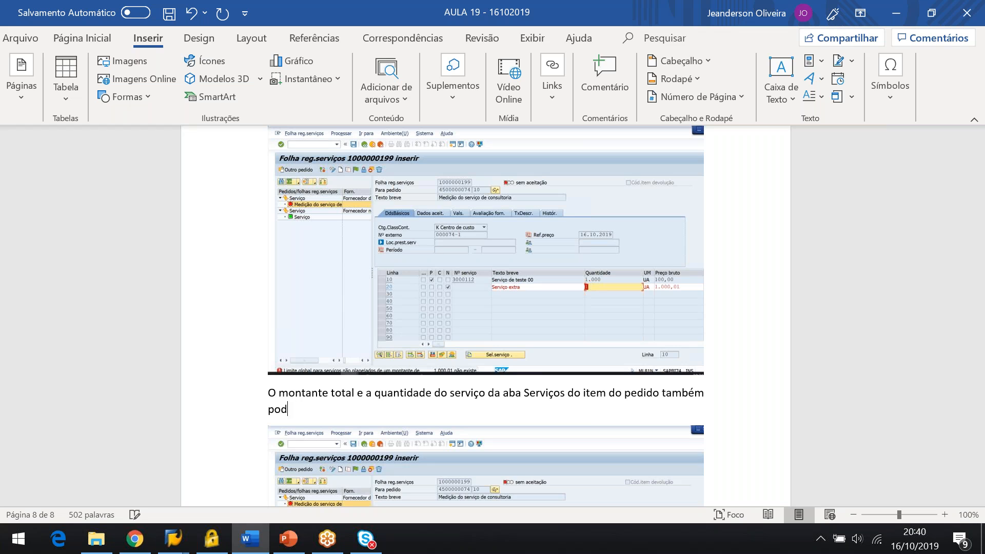
text(nã p)
text(p)
text(ode excer)
key(BackSpace)
text(der, conforme )
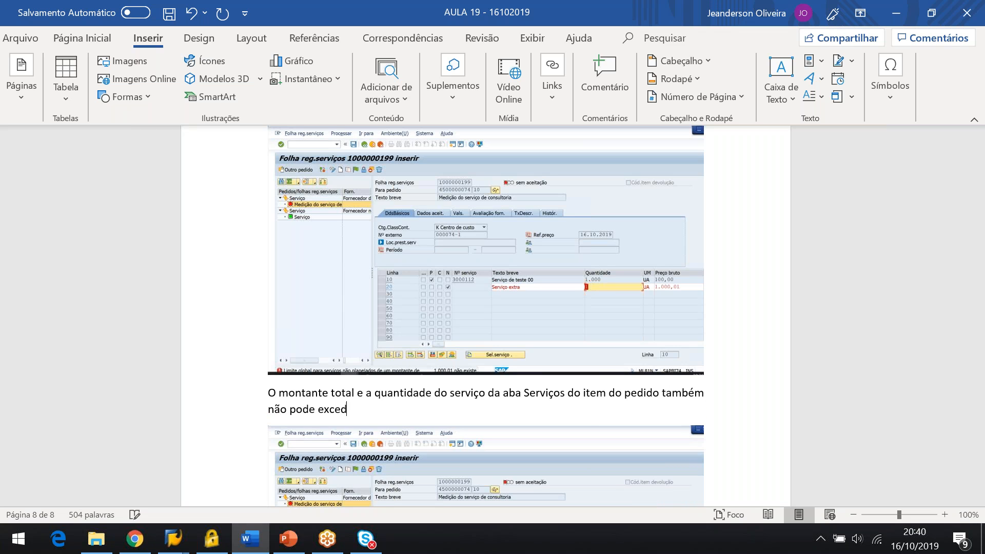
text(mostra abaixo.)
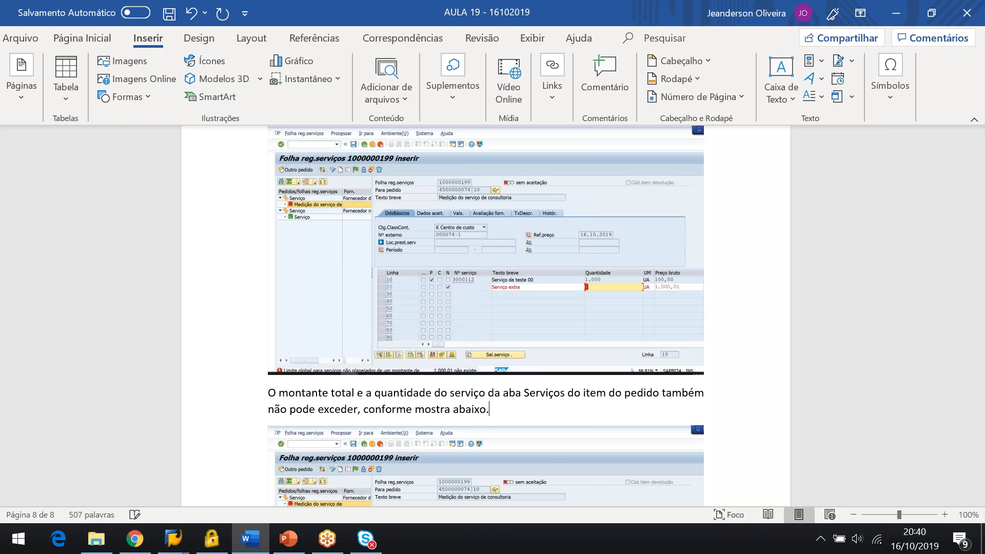
key(Right)
key(shift+Right)
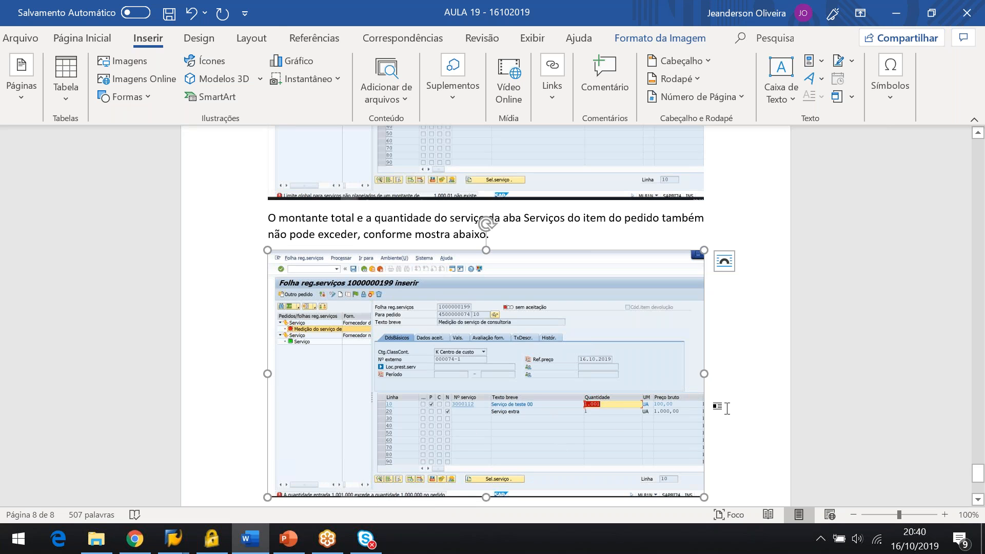
In SAP, validate line 10 with a quantity of 999, and set its quantity to 1000 and validate again
key(alt+Tab)
text(999)
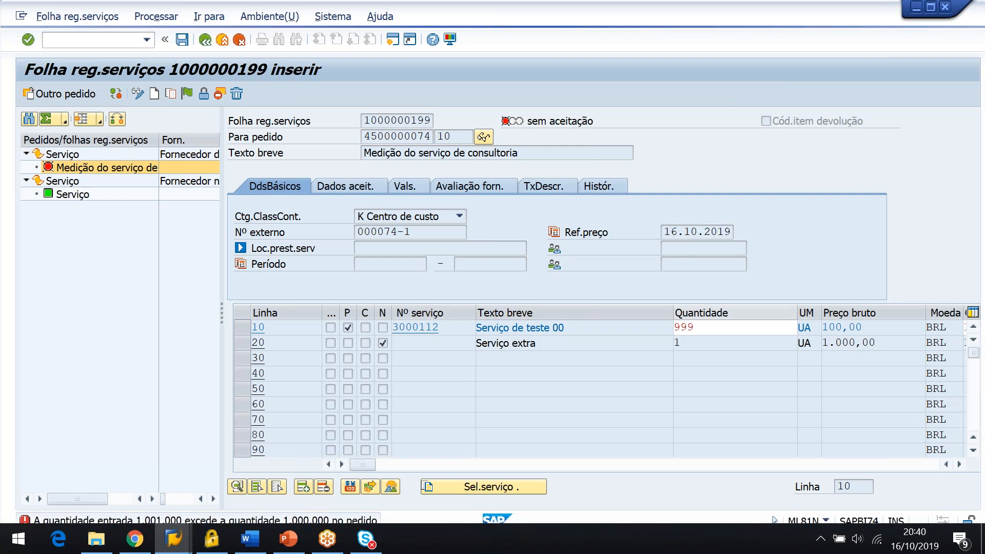
key(Return)
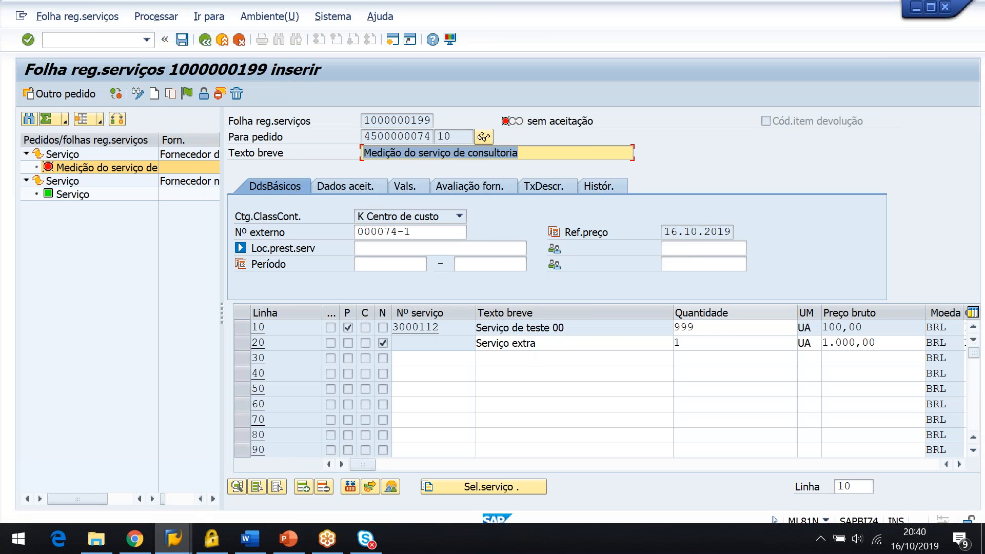
double_click(715, 328)
key(BackSpace)
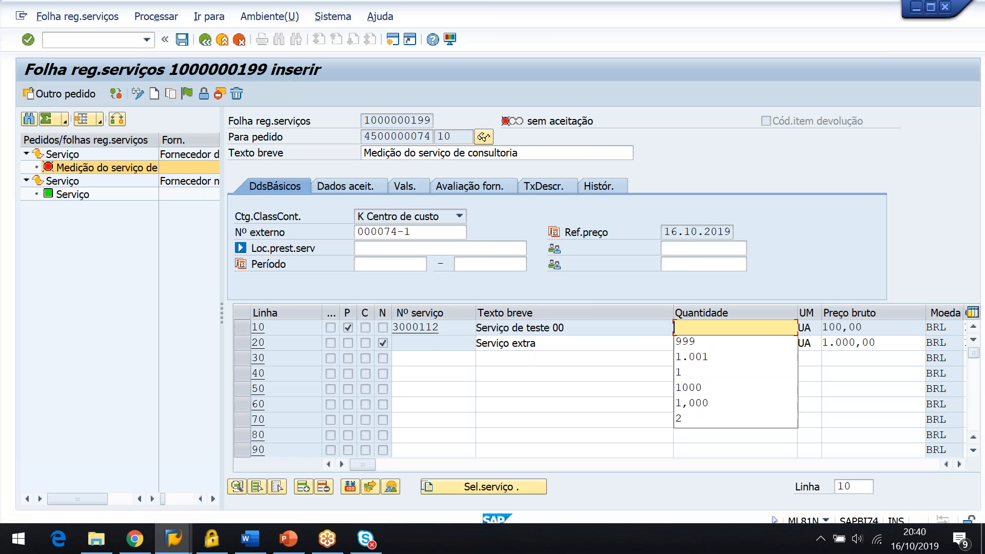
text(1000)
key(Return)
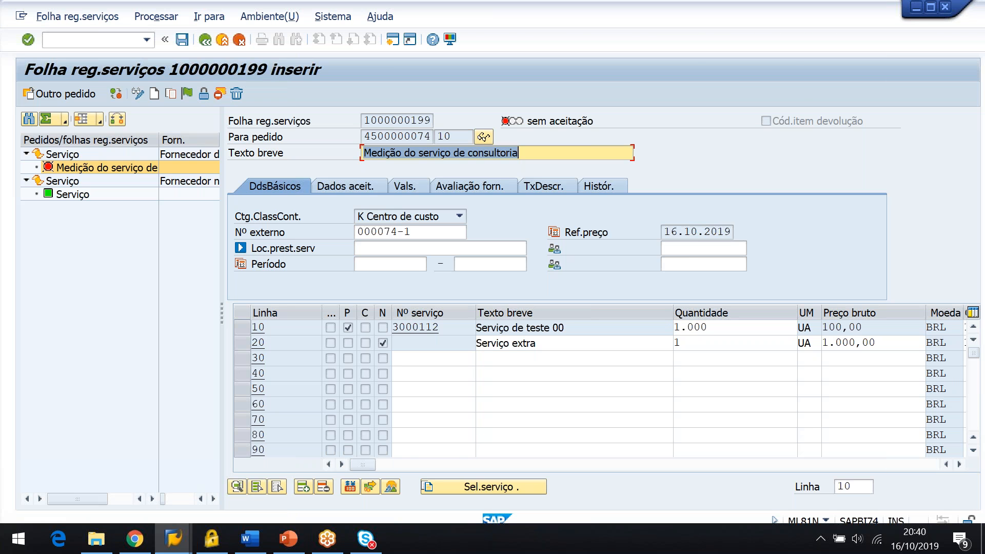
Check the net values of lines 10 and 20 in the service table, and return to its first columns
drag(361, 462, 645, 479)
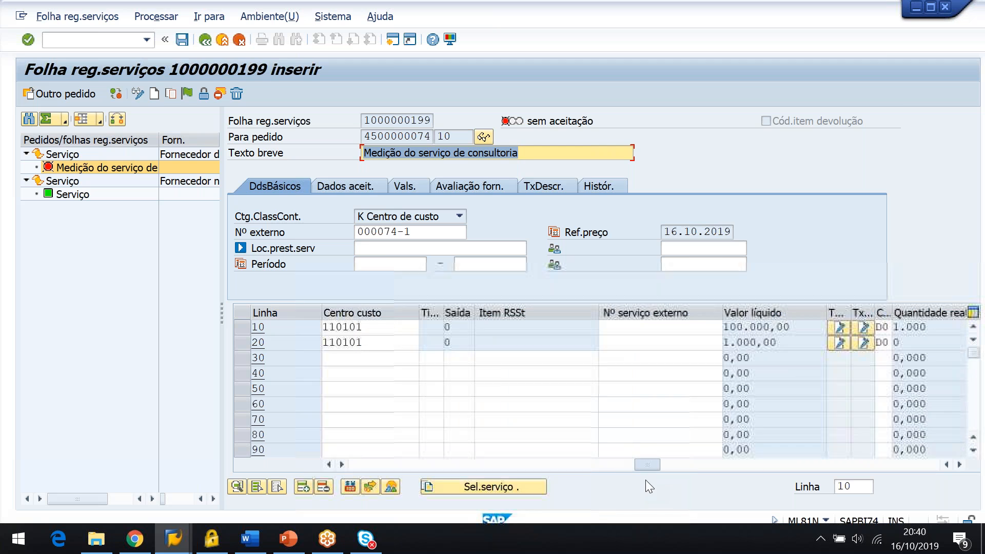
click(796, 325)
click(739, 347)
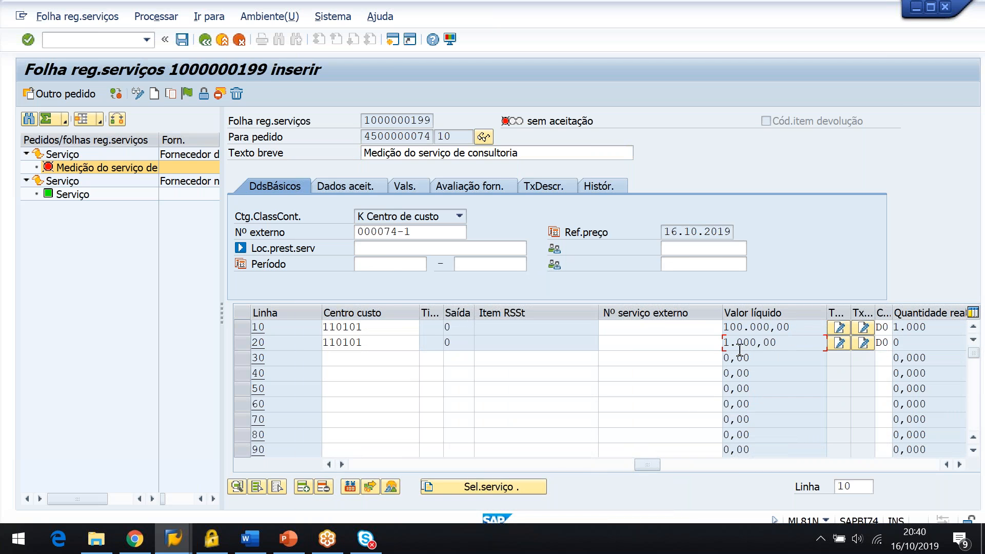
double_click(739, 348)
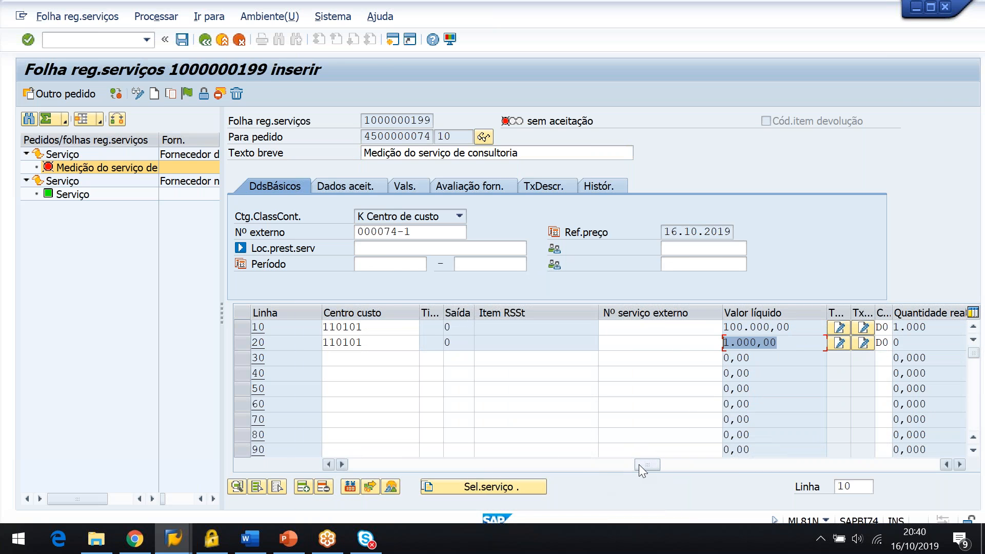
drag(639, 465, 308, 449)
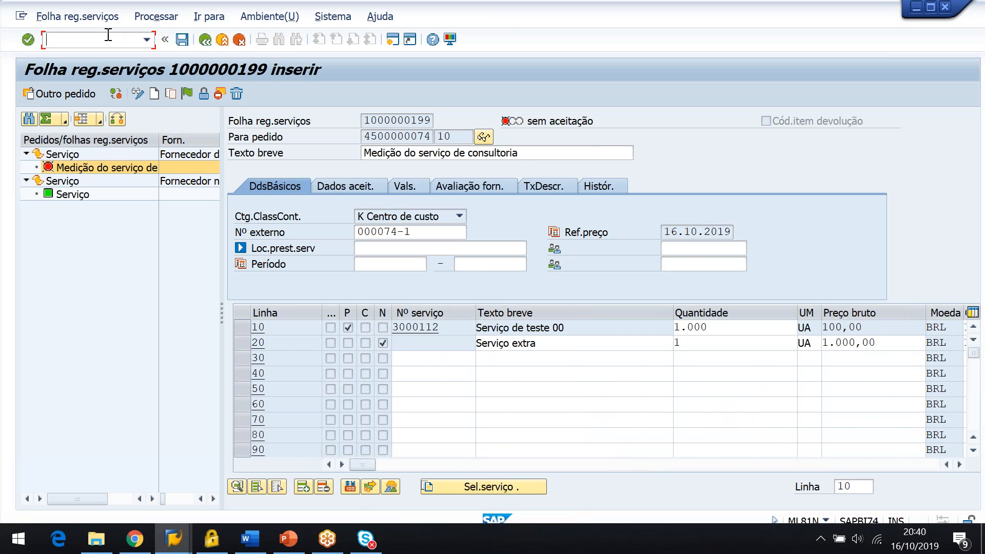
Copy a screen capture of the entry sheet with both service lines and switch to the Word document
key(Print)
mouse_move(1, 2)
mouse_down()
mouse_move(626, 224)
mouse_move(857, 448)
mouse_move(882, 512)
mouse_move(938, 508)
mouse_move(926, 511)
mouse_up()
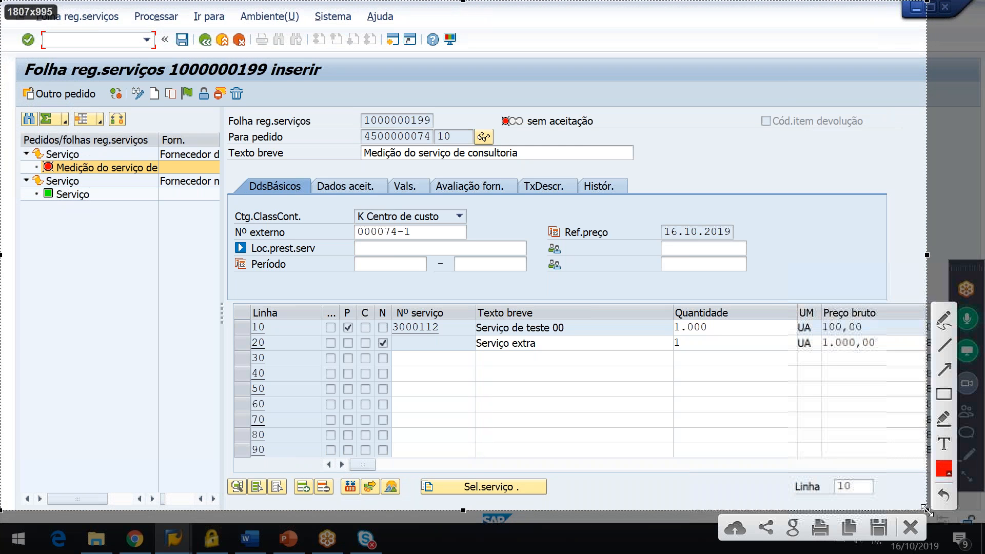
key(ctrl+c)
key(alt+Tab)
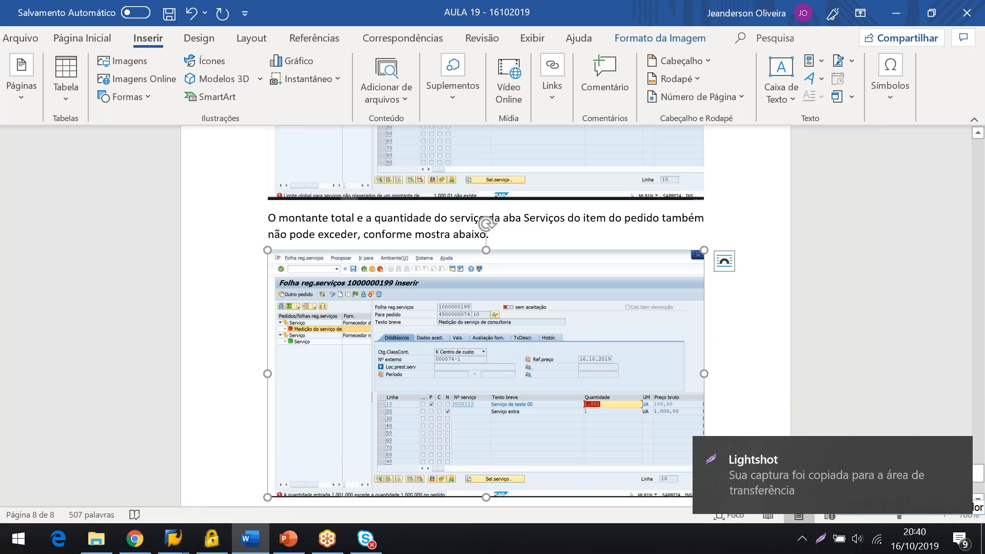
Below the quantity error capture, write "O valor da medição não pode ultrapassar o valor do serviço e do limite definido no item do pedido, conforme segue."
click(959, 450)
click(728, 472)
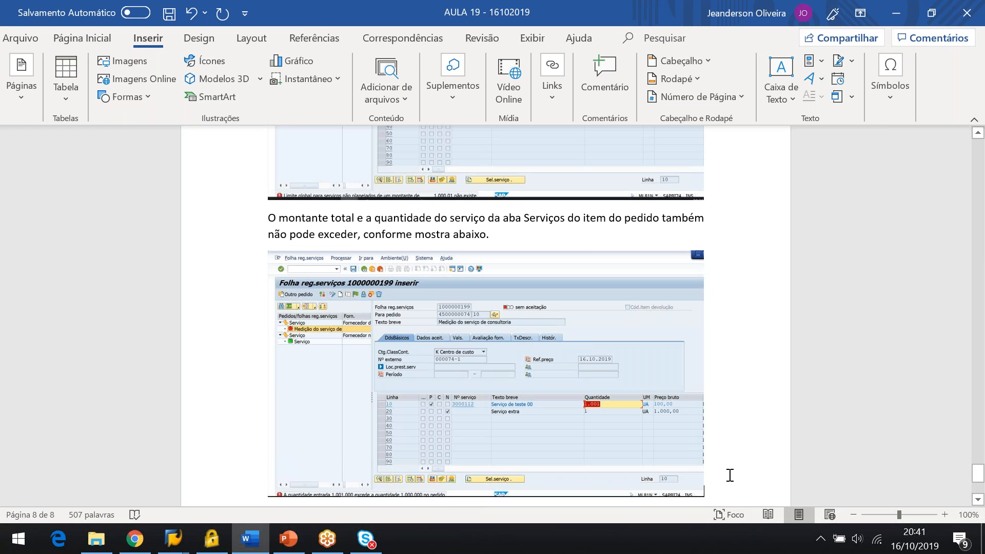
key(Return)
text(Se)
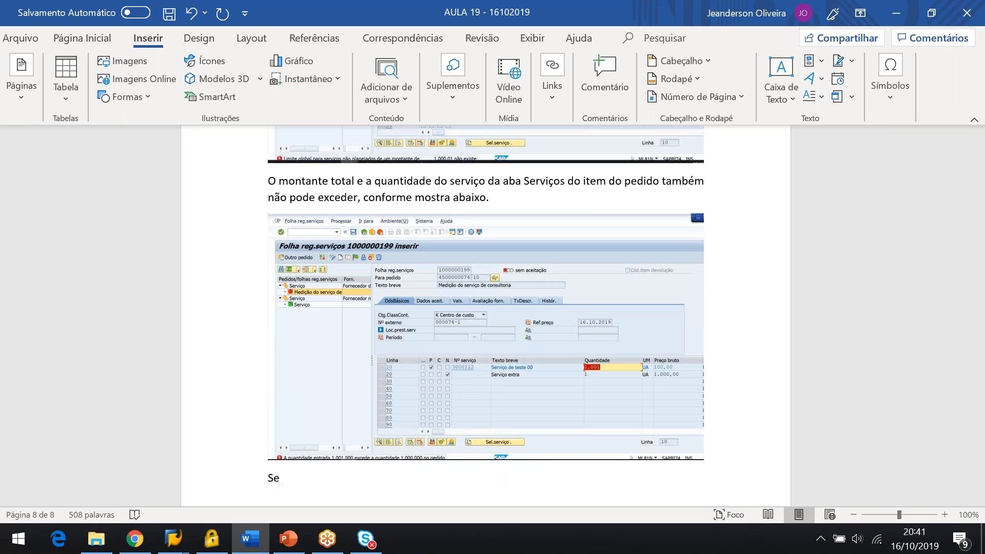
key(BackSpace)
key(BackSpace)
key(BackSpace)
text(O valor da medição)
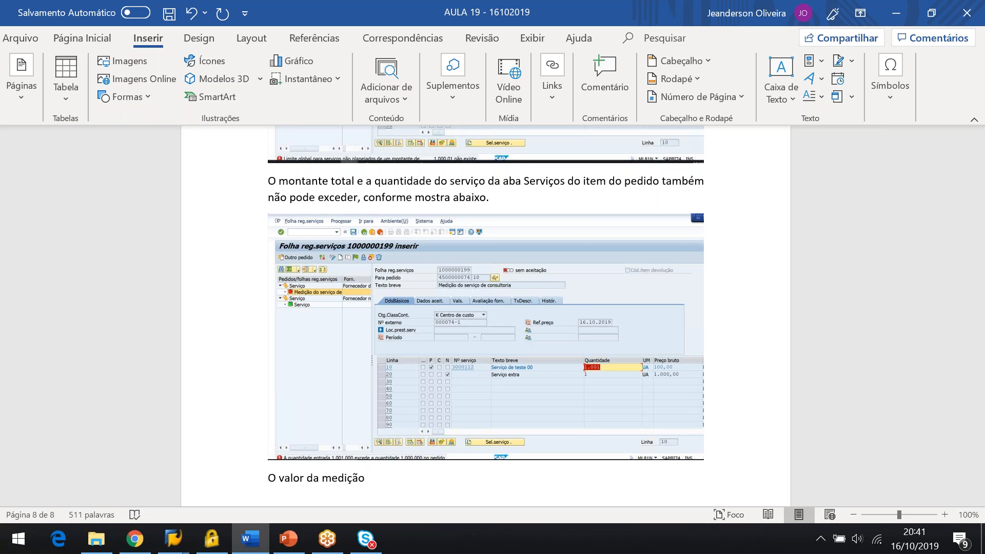
text( não  pode ultrapassar o)
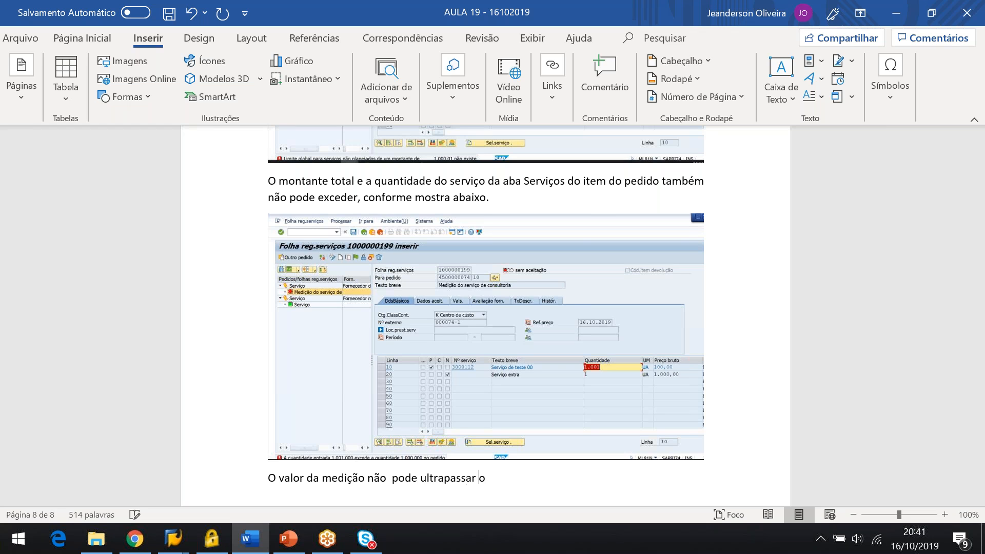
text( valor do serviço e do limite)
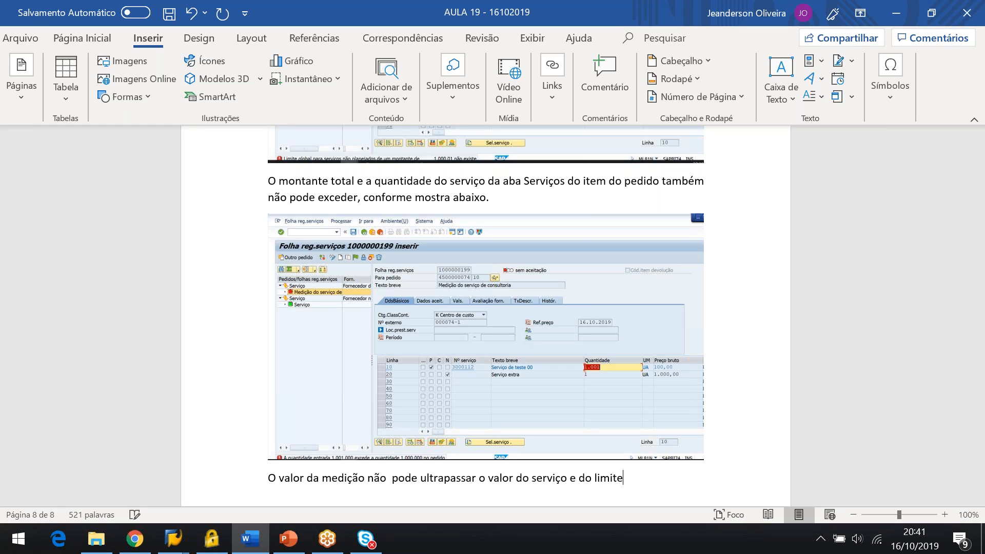
text( definido no item do pe)
key(BackSpace)
key(BackSpace)
text(pedido, confo)
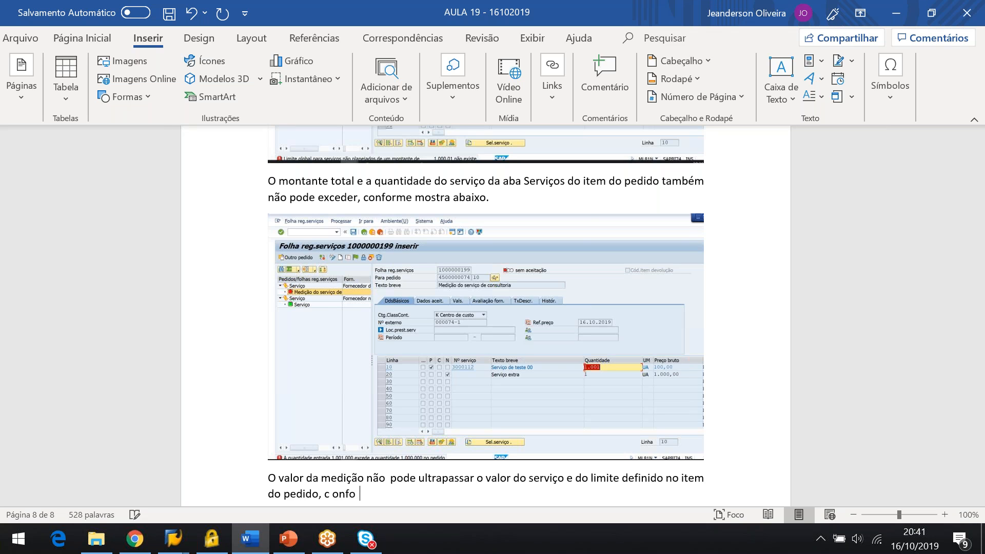
key(BackSpace)
key(BackSpace)
key(BackSpace)
key(BackSpace)
text(finido)
key(BackSpace)
key(BackSpace)
text(onfore)
key(BackSpace)
key(BackSpace)
text(rme segue.)
Paste the entry sheet capture below the new sentence and remove the extra space between "não" and "pode"
key(Return)
key(ctrl+v)
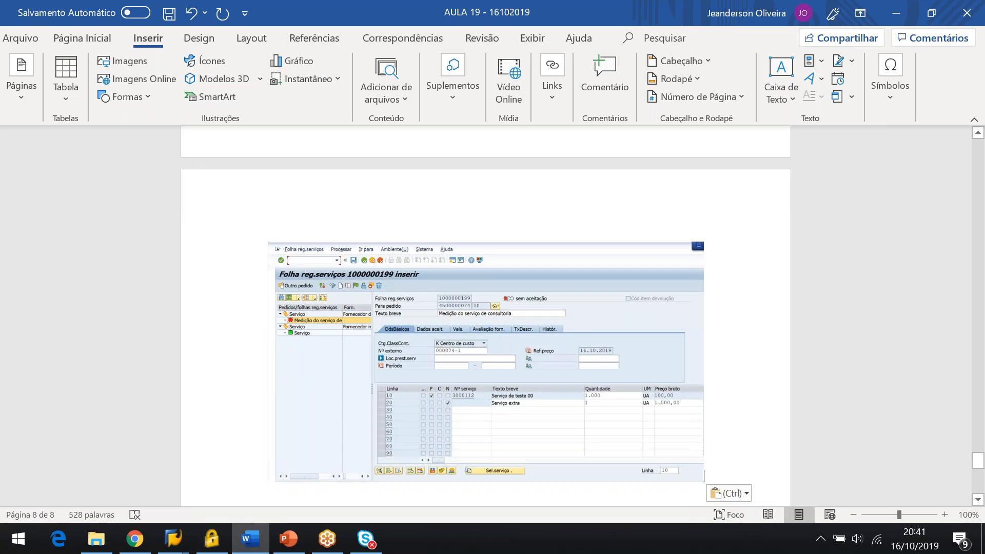
scroll(485, 316, up, 4)
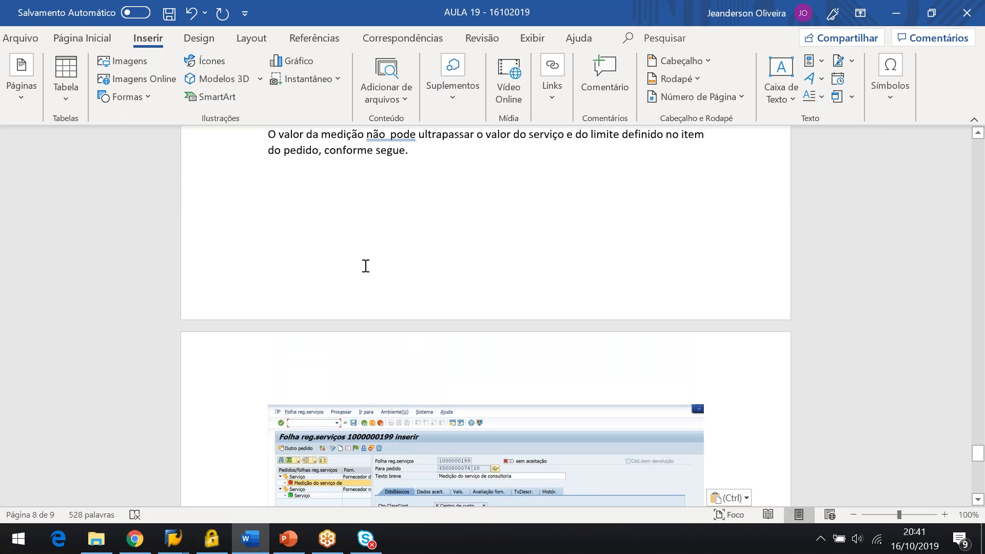
click(385, 136)
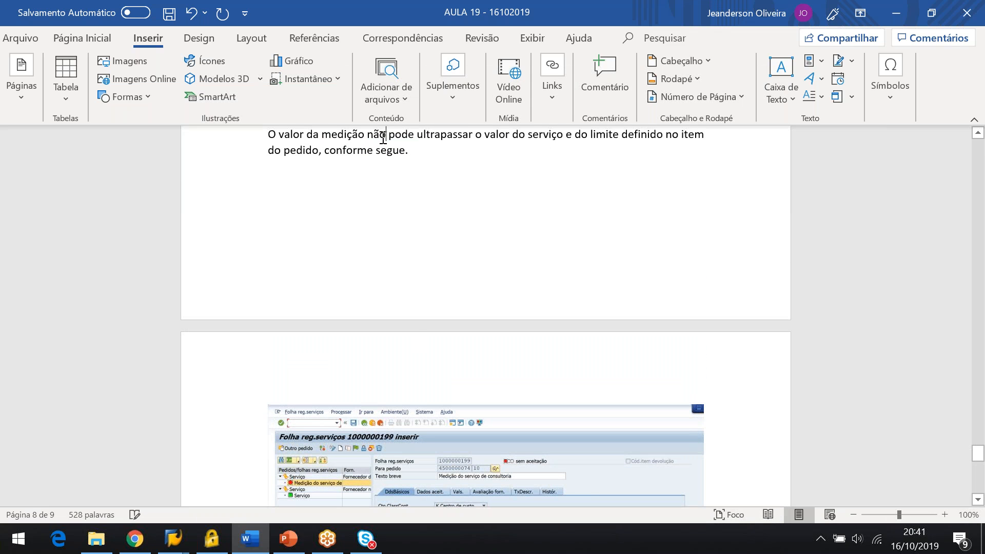
Insert a page break before the sentence beginning "O valor da medição não pode ultrapassar"
click(271, 135)
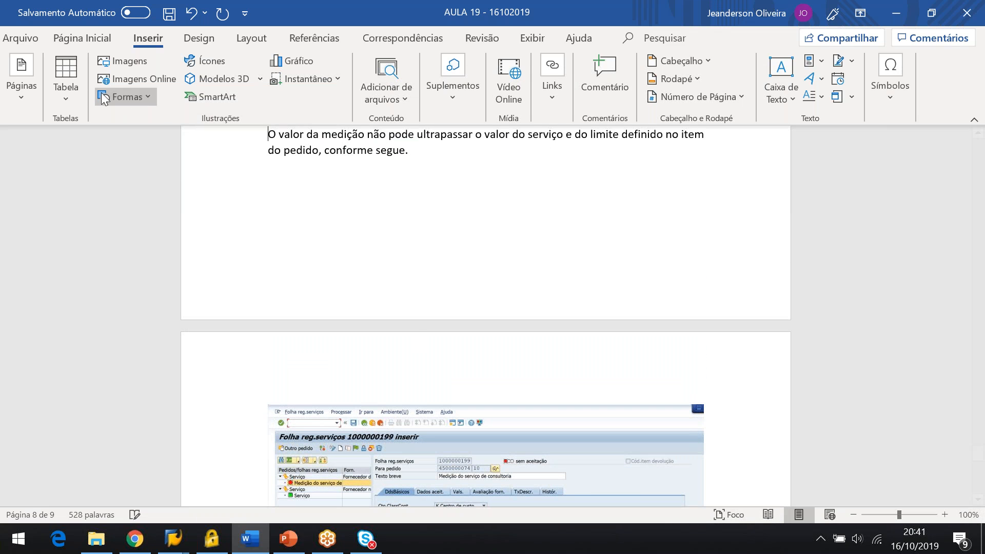
click(21, 100)
click(119, 147)
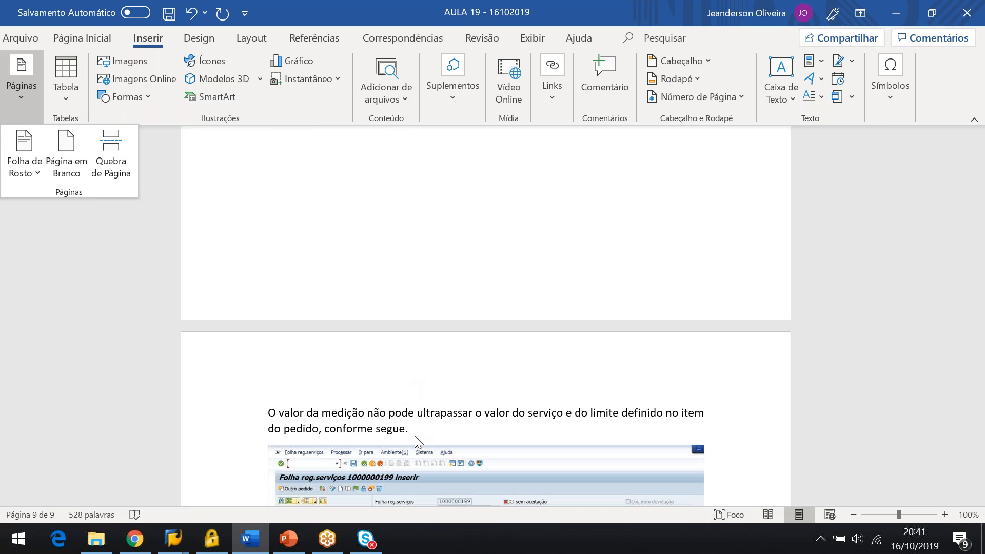
Below the entry sheet capture, write "Atenção que quantidade e valor menor do que o previsto podem ser lançados na FRS sem restrição alguma."
scroll(419, 390, down, 5)
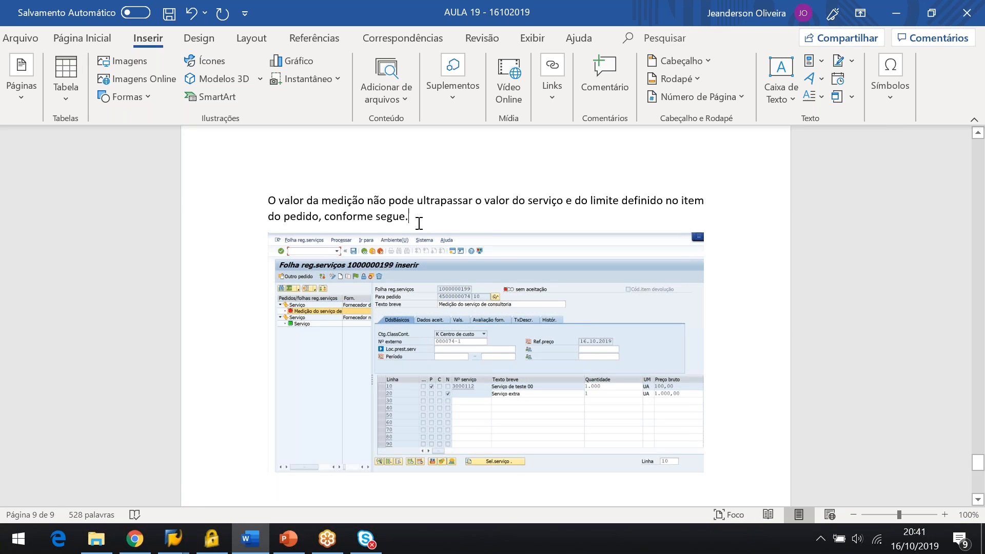
key(shift+Down)
key(Down)
text(Aten)
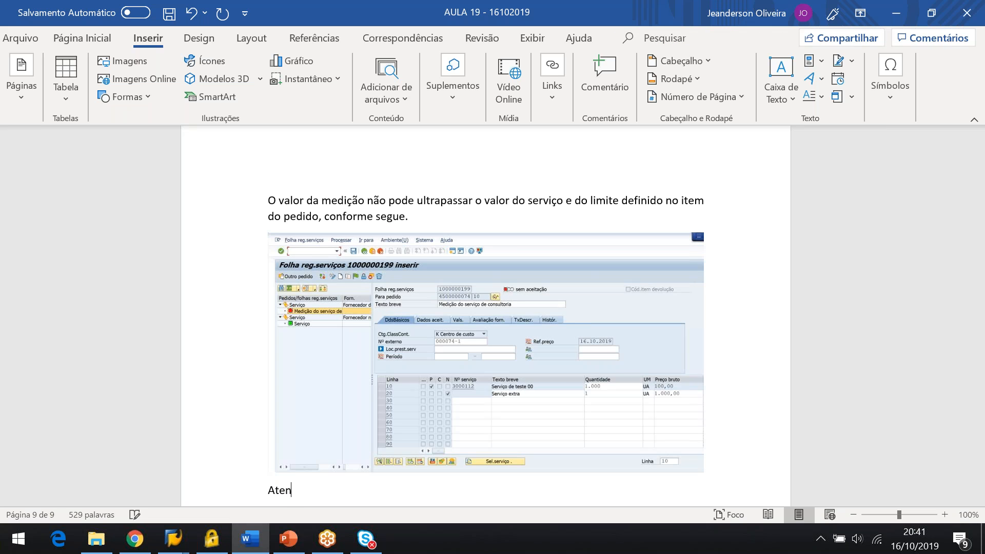
text(ção que quantidade e valor menor )
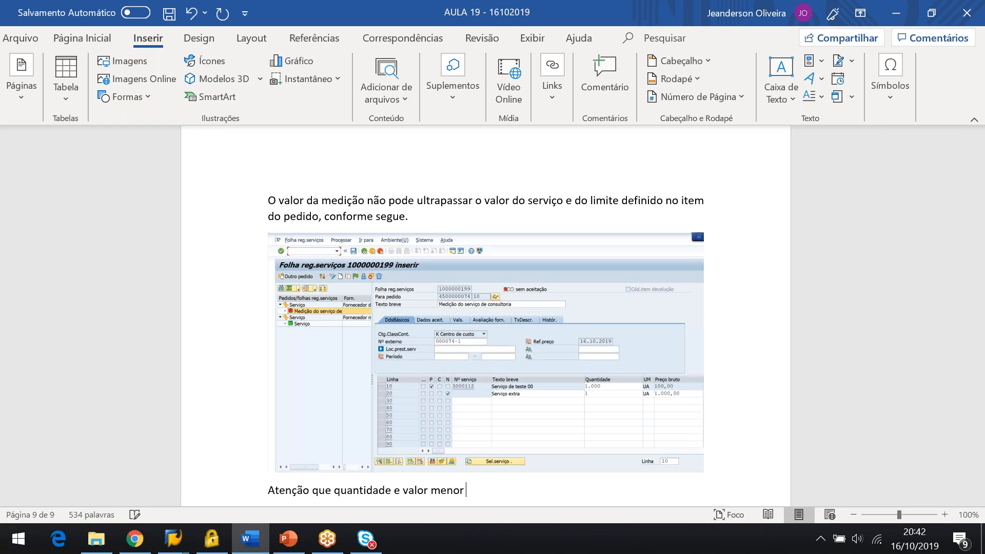
text(do que o quer)
key(BackSpace)
key(BackSpace)
key(BackSpace)
text(previsto podem se)
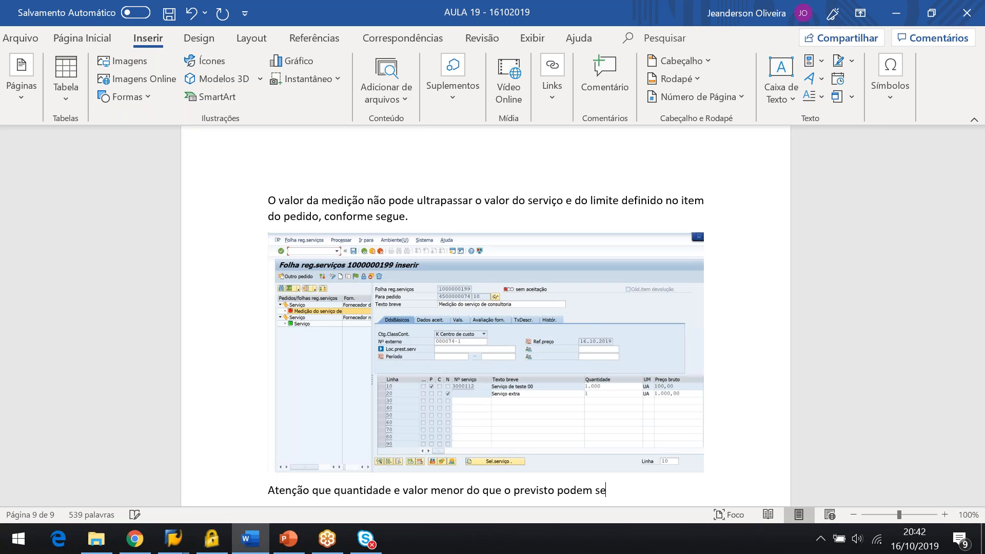
text(r lançados na FRS sem prob)
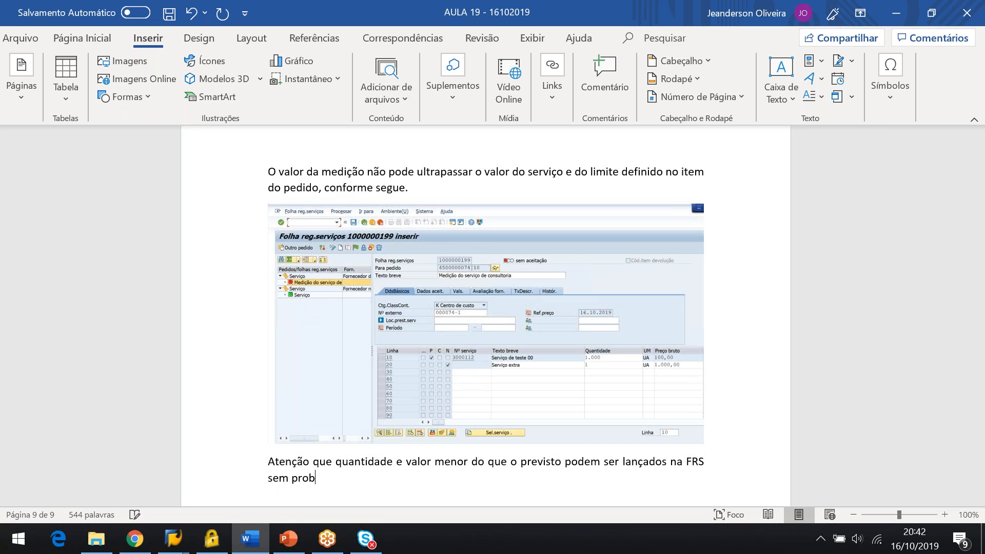
key(BackSpace)
key(BackSpace)
key(BackSpace)
key(BackSpace)
text(restrição alguma.)
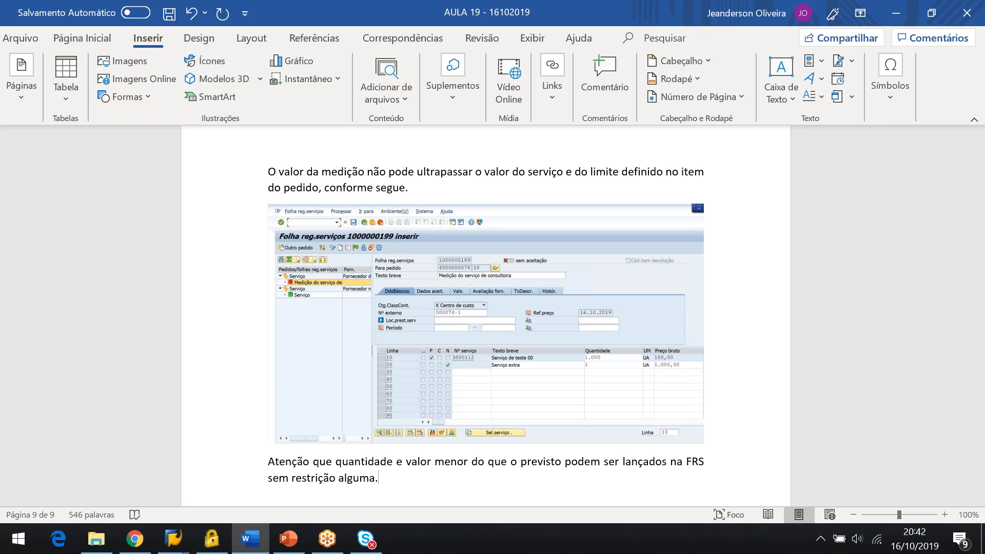
Highlight the whole "Atenção que quantidade e valor menor" paragraph in turquoise
double_click(204, 464)
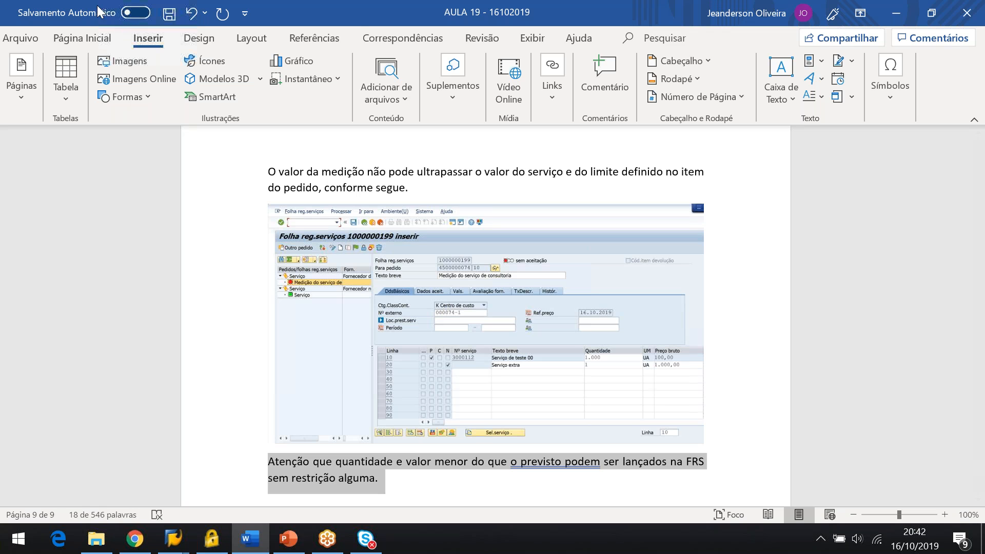
click(86, 39)
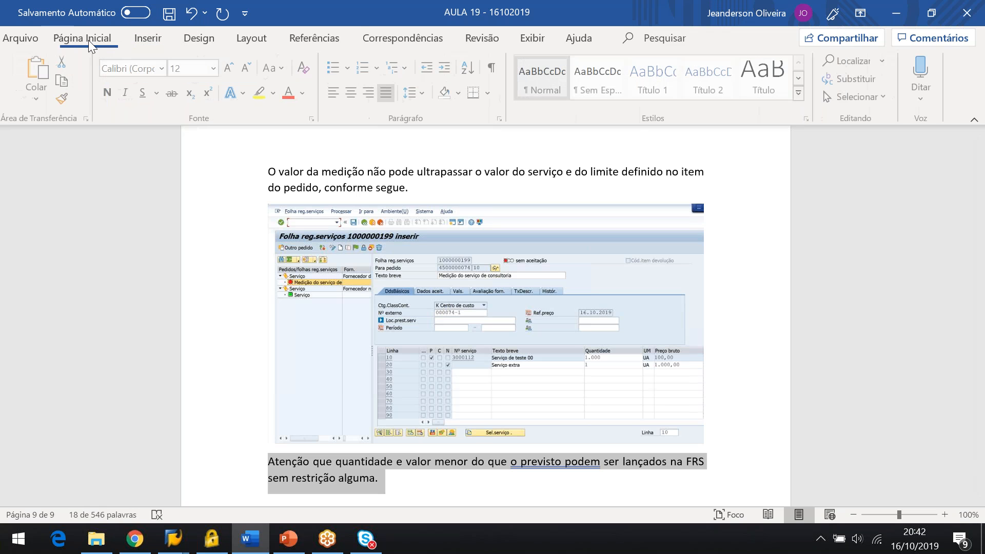
click(275, 98)
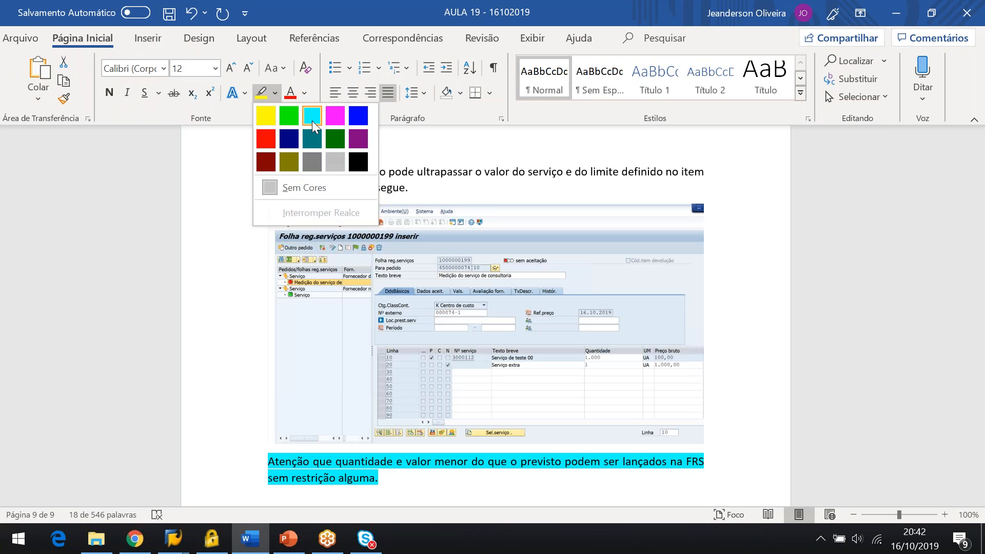
click(312, 118)
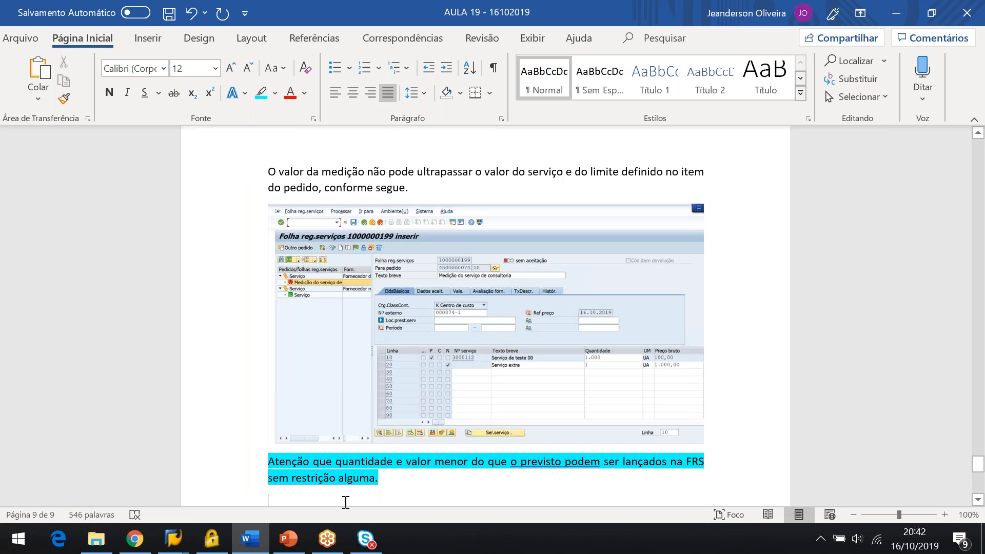
Capture the SAP entry sheet down to line 20 with the Gravar icon framed in red, and paste it below the highlighted paragraph in Word
key(alt+Tab)
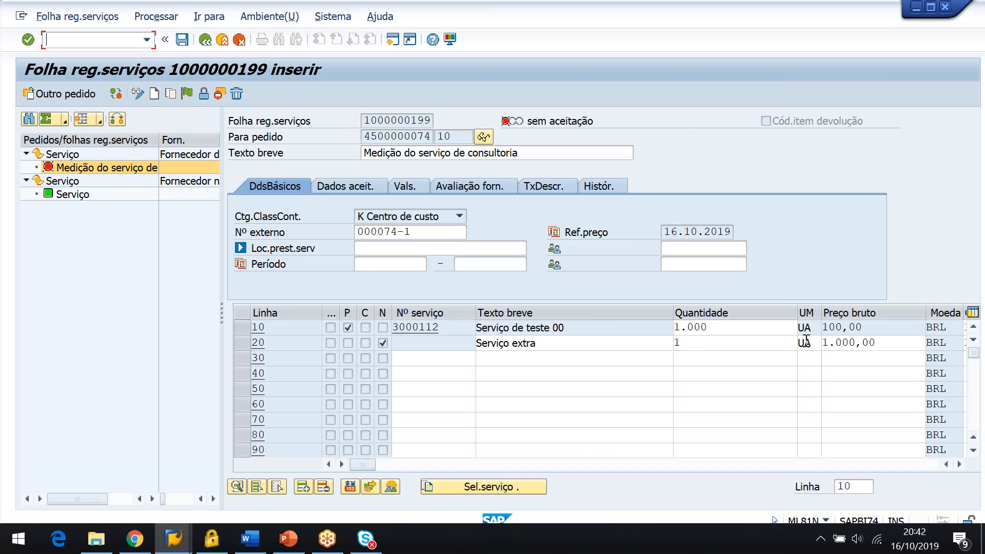
click(893, 352)
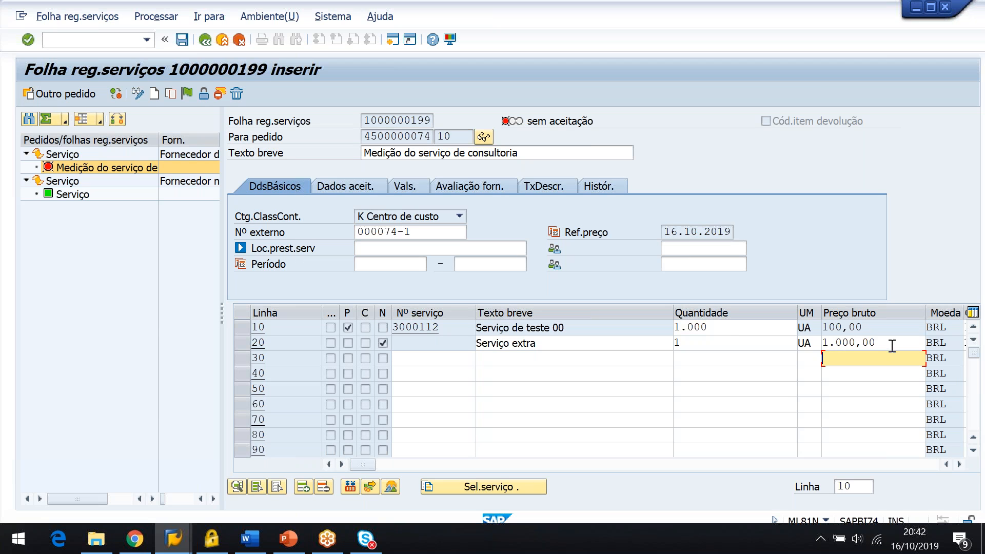
click(892, 343)
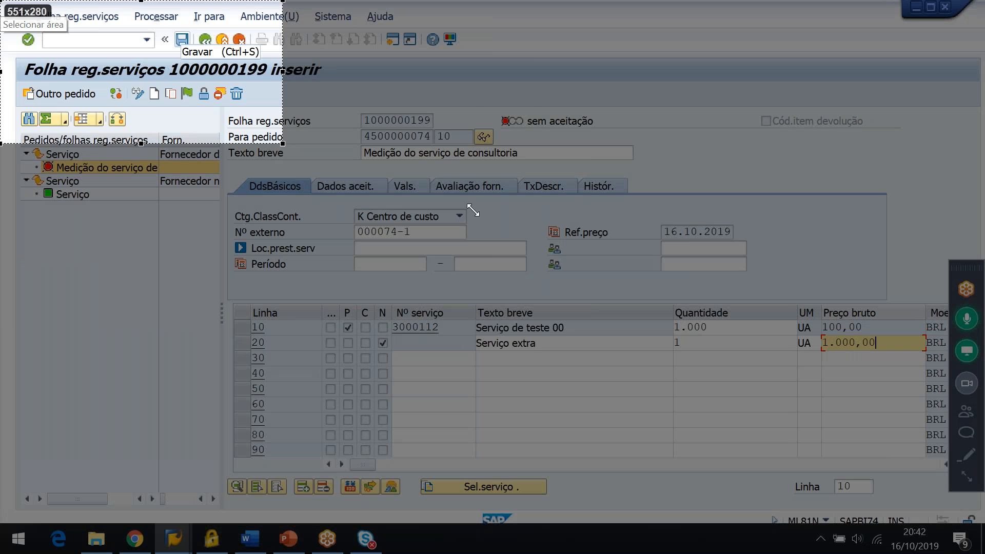
mouse_move(473, 211)
mouse_down()
mouse_move(923, 326)
mouse_move(945, 361)
mouse_up()
click(962, 244)
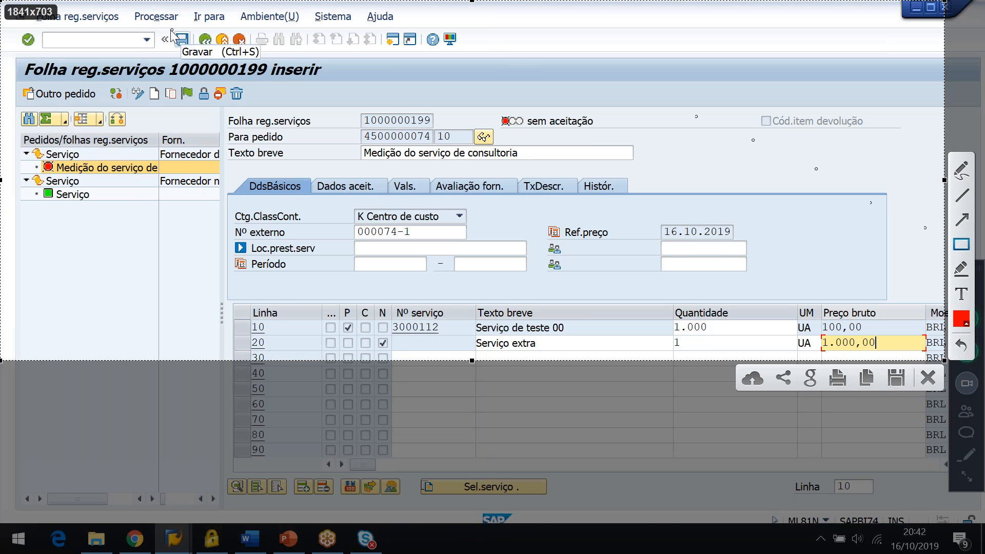
drag(170, 30, 193, 49)
key(ctrl+c)
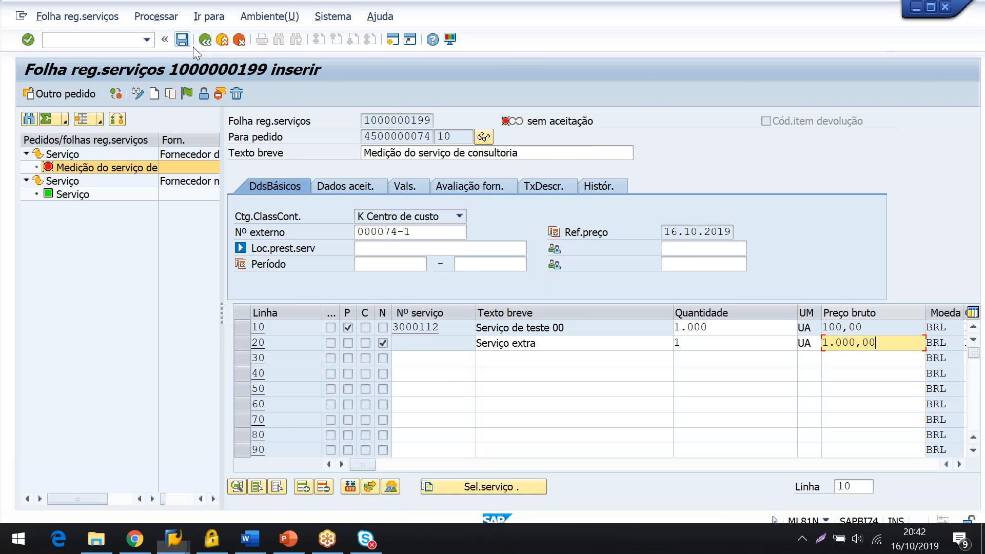
key(alt+Tab)
key(ctrl+v)
Save the service entry sheet in SAP and reopen it through transaction ML81N in change mode
key(alt+Tab)
click(184, 39)
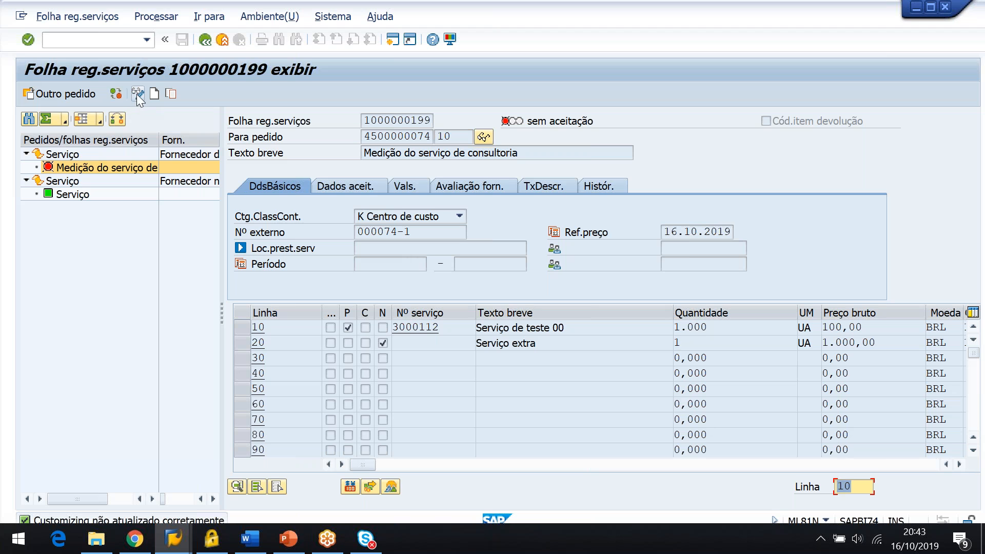
click(205, 40)
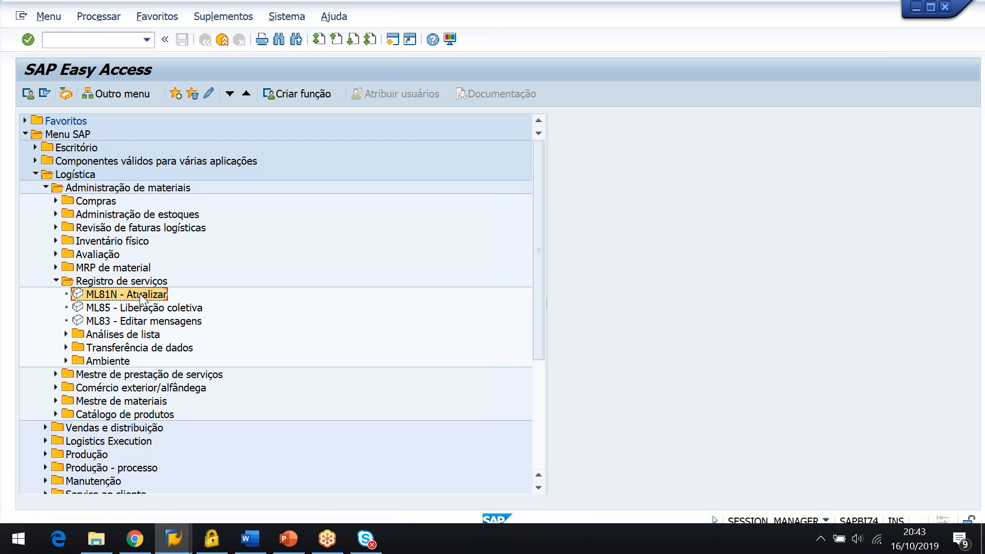
double_click(142, 299)
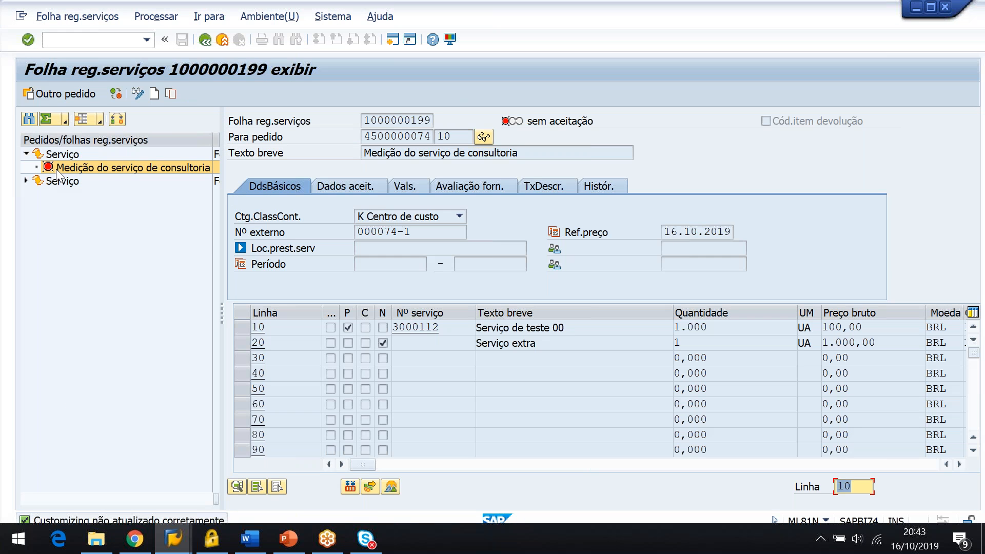
click(144, 96)
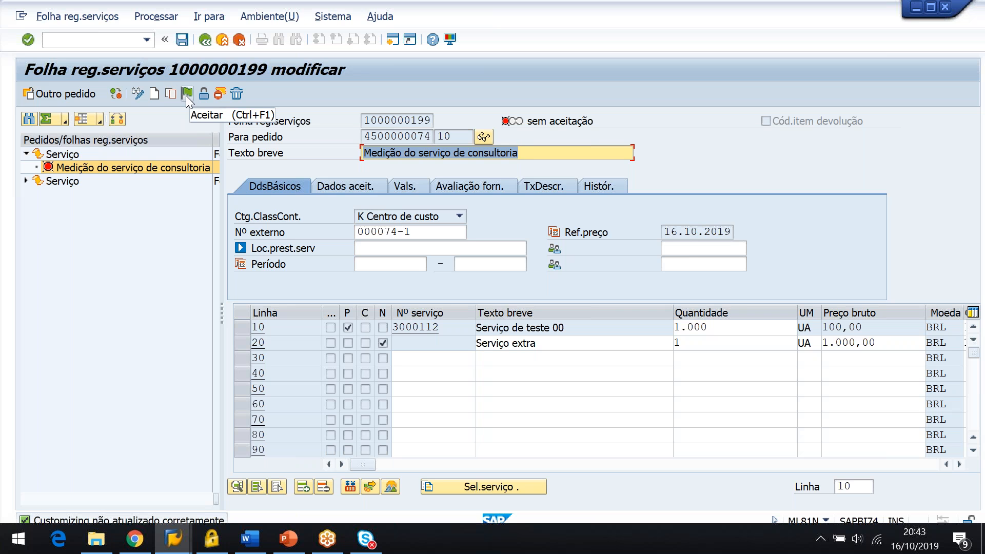
Capture the entry sheet in change mode with the Aceitar icon framed in red, and paste it into the Word document
key(Print)
mouse_move(551, 275)
mouse_down()
mouse_move(918, 462)
mouse_move(941, 515)
mouse_up()
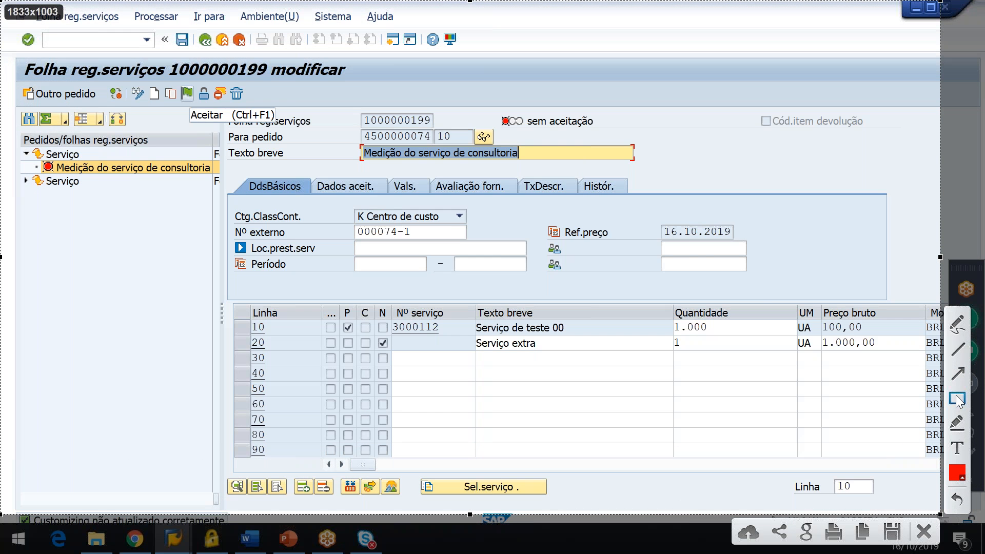
drag(176, 80, 196, 105)
key(ctrl+c)
key(alt+Tab)
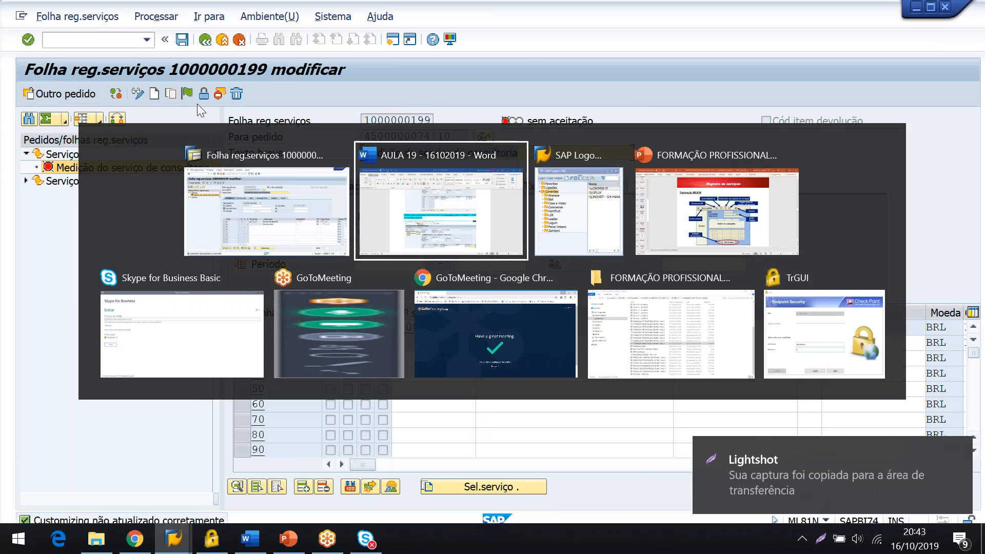
key(ctrl+v)
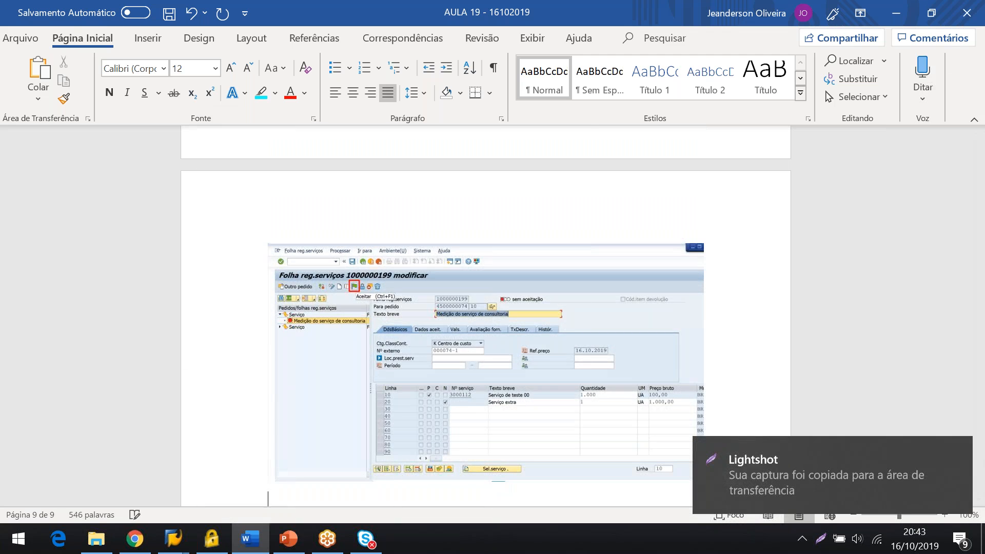
Accept the service entry sheet in SAP and copy a screen capture with its number and "é aceito" status framed in red
key(alt+Tab)
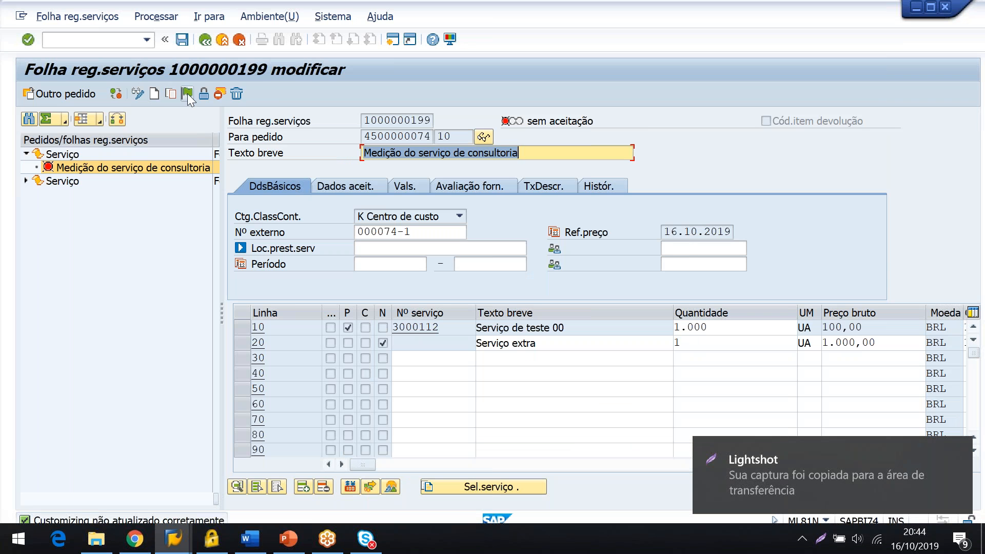
click(189, 95)
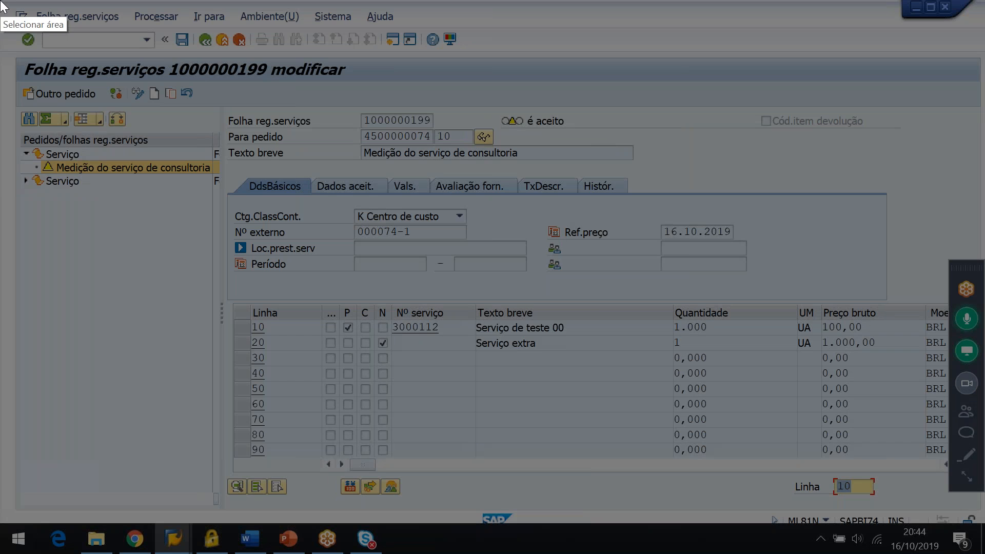
mouse_move(1, 1)
mouse_down()
mouse_move(536, 319)
mouse_move(884, 553)
mouse_move(934, 512)
mouse_up()
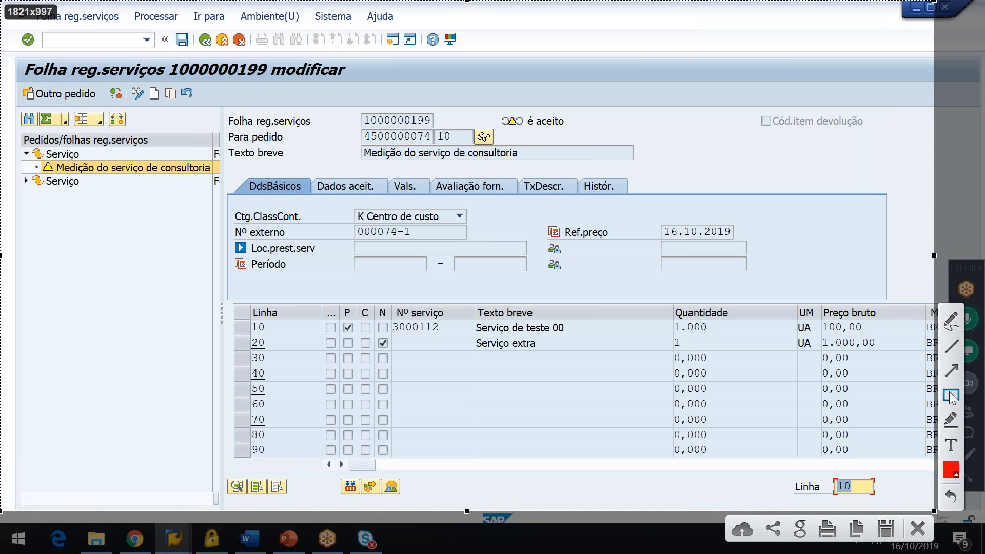
mouse_move(354, 105)
mouse_down()
mouse_move(521, 130)
mouse_move(579, 129)
mouse_up()
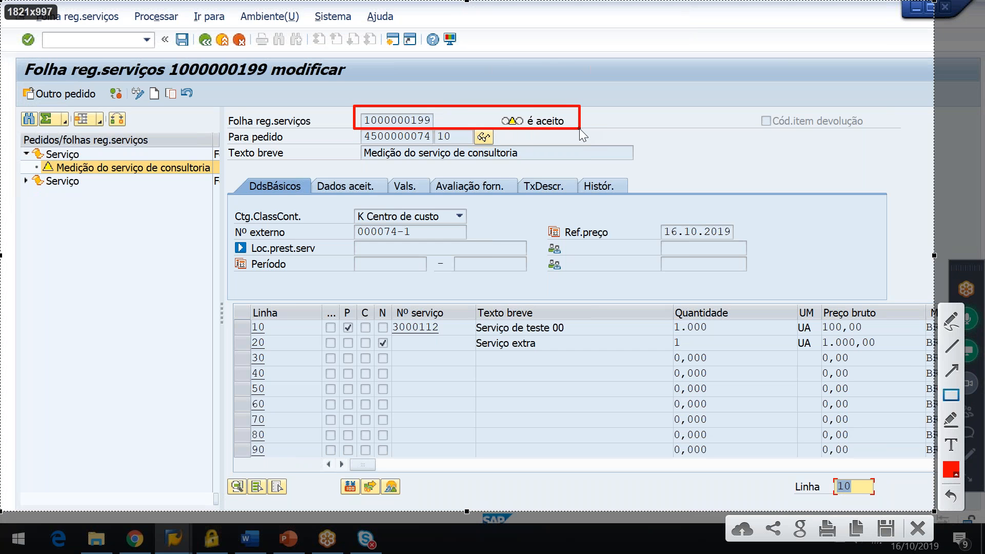
key(ctrl+c)
Paste the acceptance status capture below the previous one in Word, and save the accepted entry sheet in SAP
key(alt+Tab)
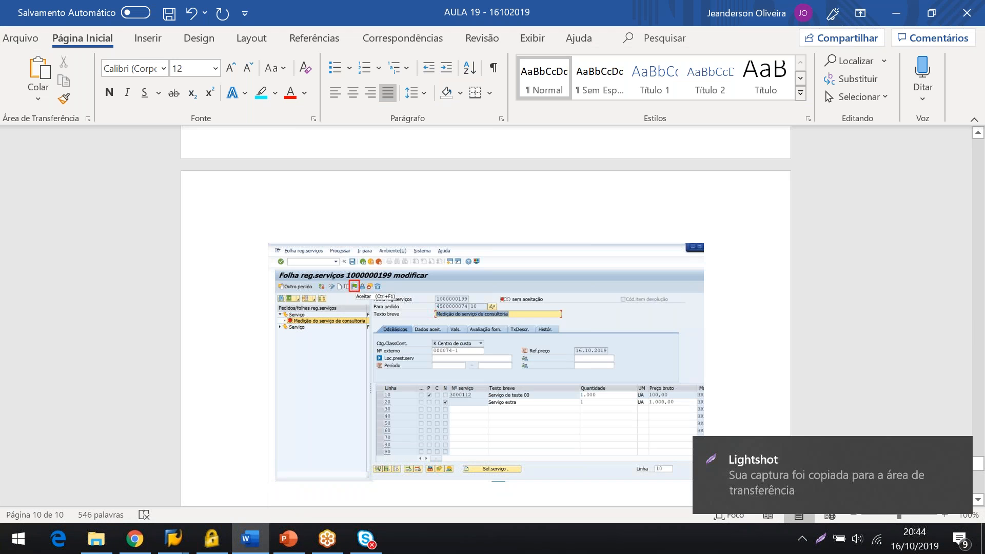
key(ctrl+v)
key(alt+Tab)
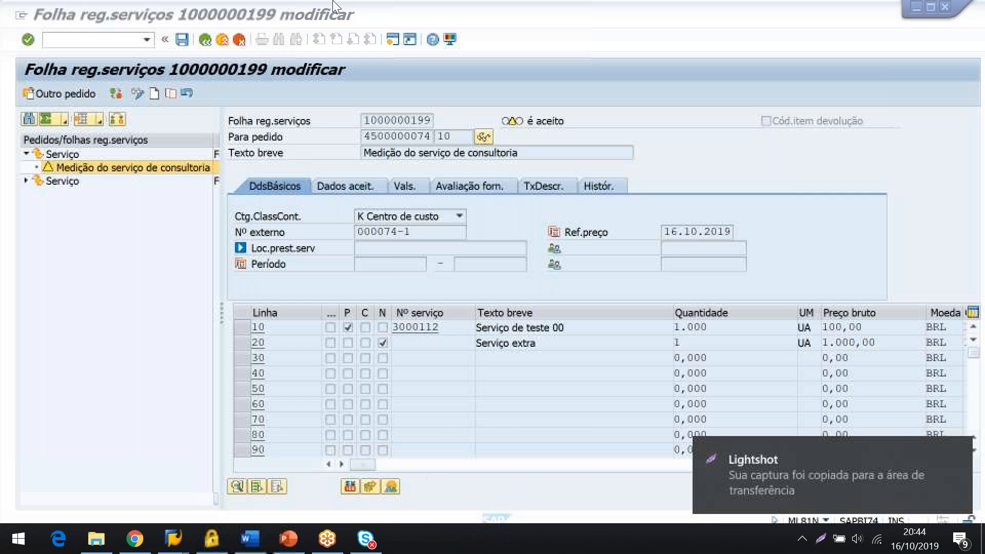
click(183, 41)
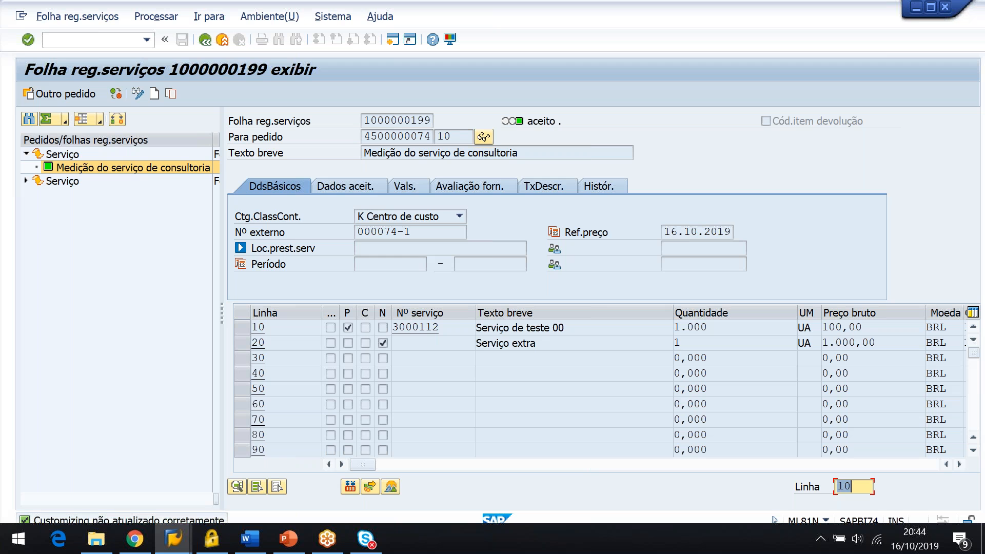
Copy a screen capture of the saved entry sheet with its number and "aceito" status framed in red, and switch to the Word document
key(ctrl+alt+r)
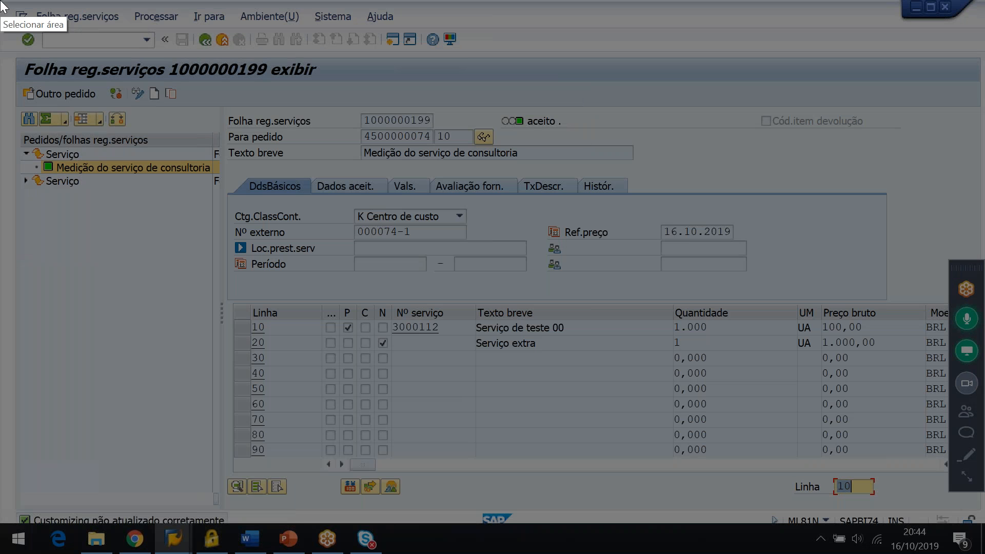
click(651, 388)
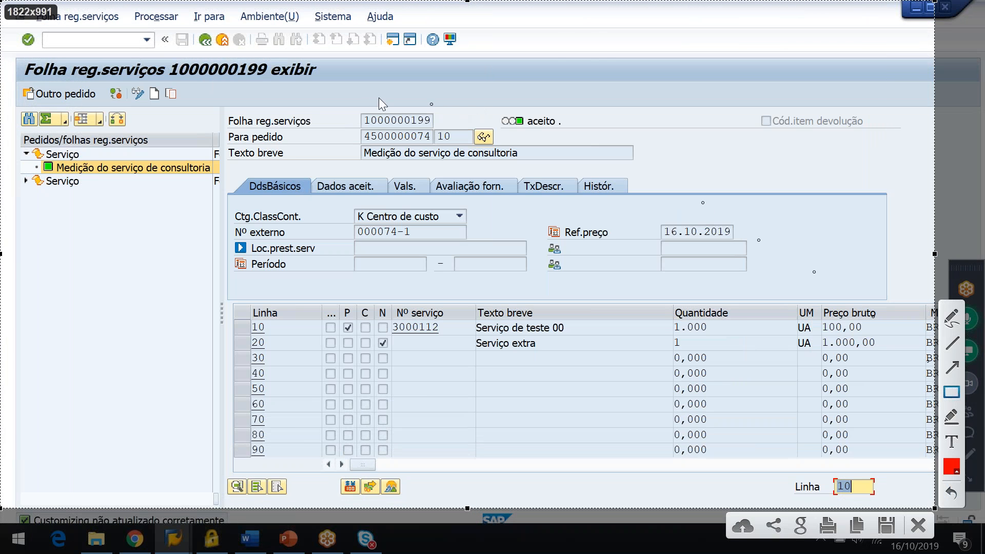
drag(226, 107, 593, 134)
key(Escape)
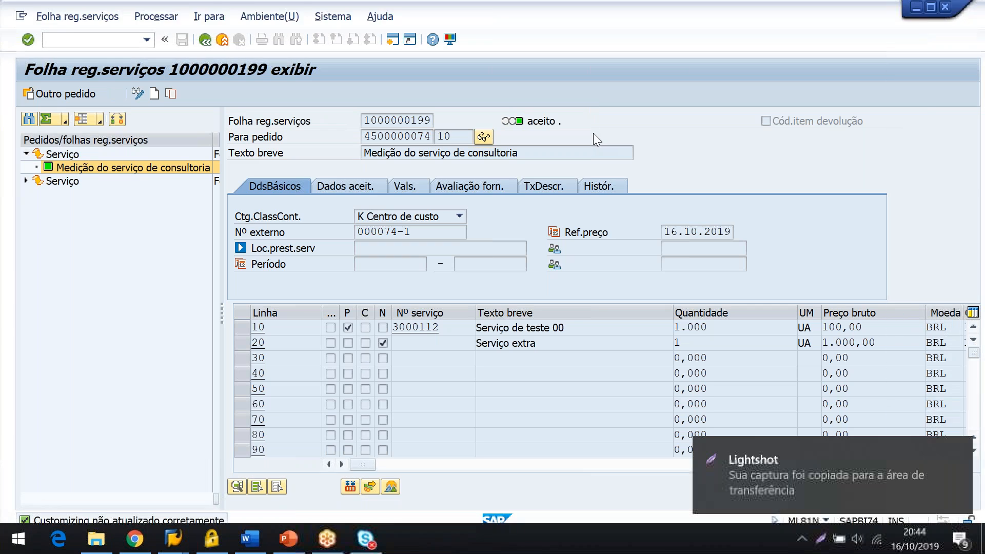
key(alt+Tab)
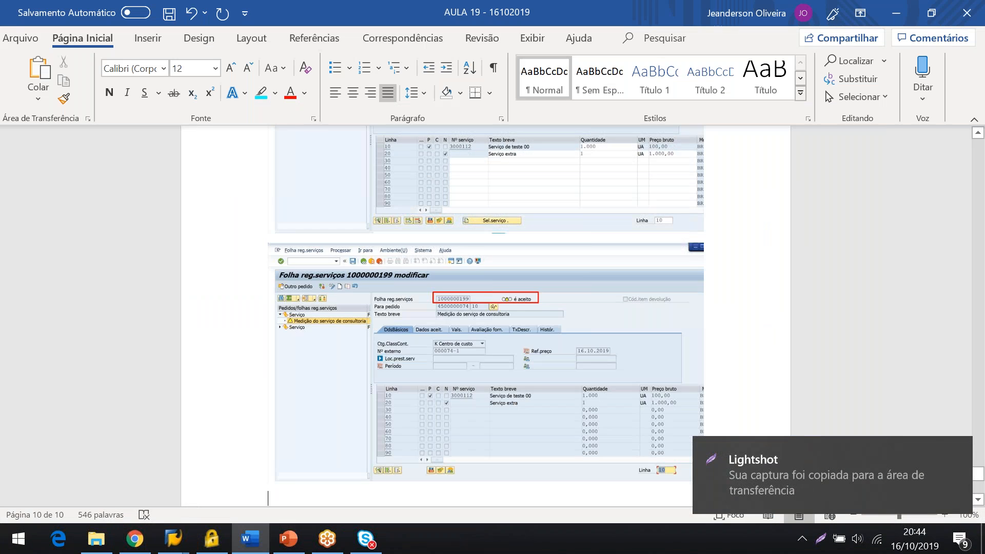
Below the "é aceito" capture, write "Após acionar o botão de gravar, o farol fica verde na FRS."
text(Após)
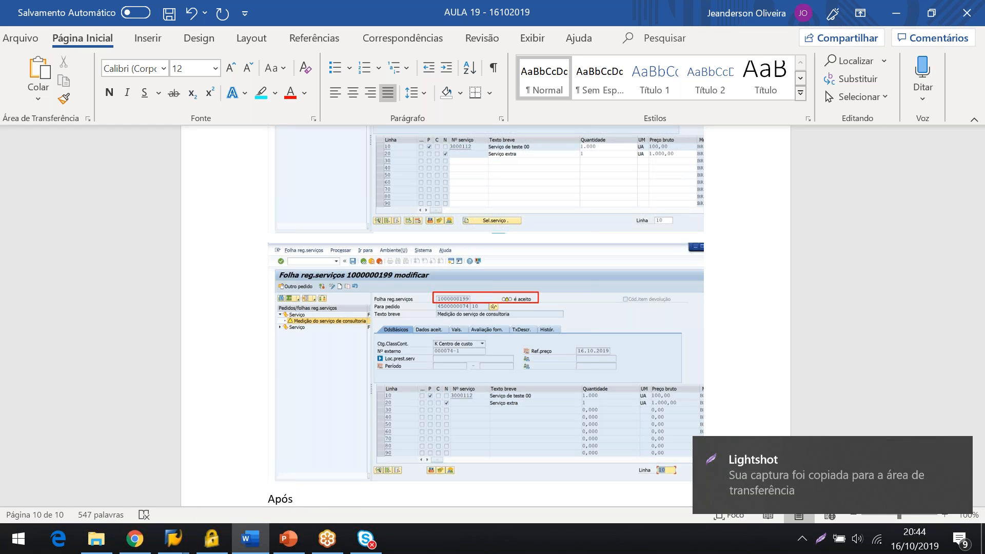
text( acionar o botão de gravar, o farol fica verde na FRS.)
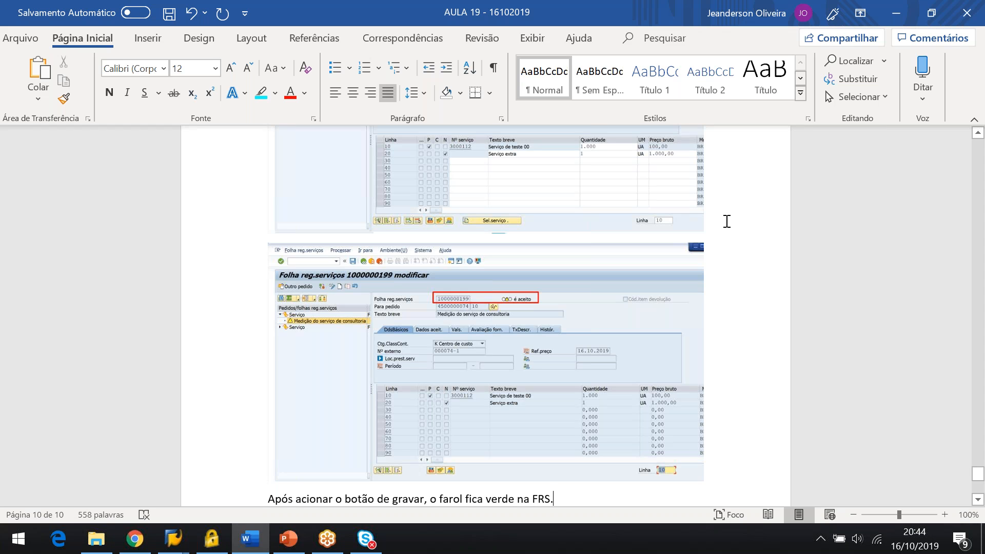
Above the "é aceito" capture, add the caption "Ao acionar o botão de aceitar, o farol fica amarelo no alto da FRS."
key(Return)
text(Ao acionar o botão de aceitar, o farol fica amarelo)
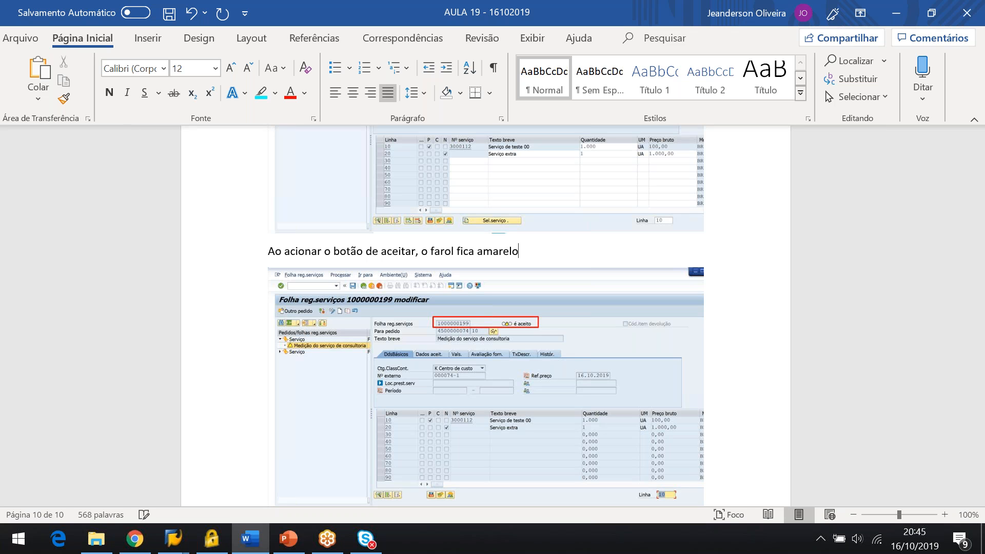
text( no alto da FRS.)
scroll(486, 315, down, 1)
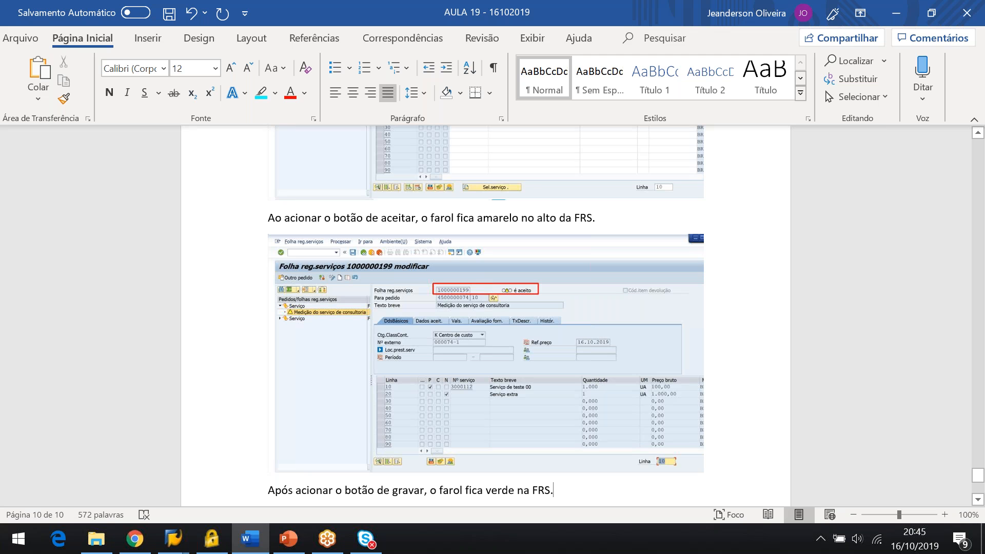
Paste the capture of the saved, accepted entry sheet below the caption about the green traffic light
key(Return)
key(ctrl+v)
scroll(901, 204, up, 10)
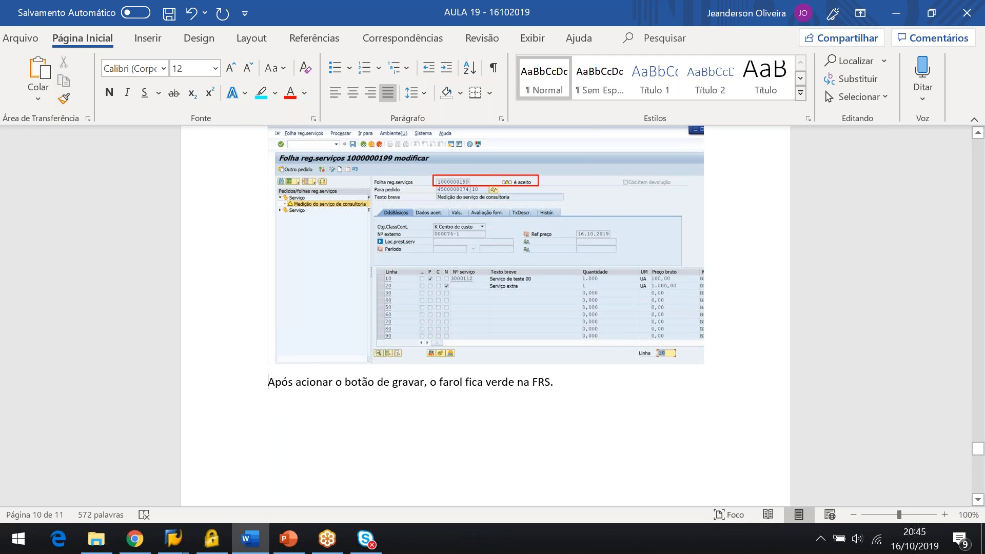
click(38, 97)
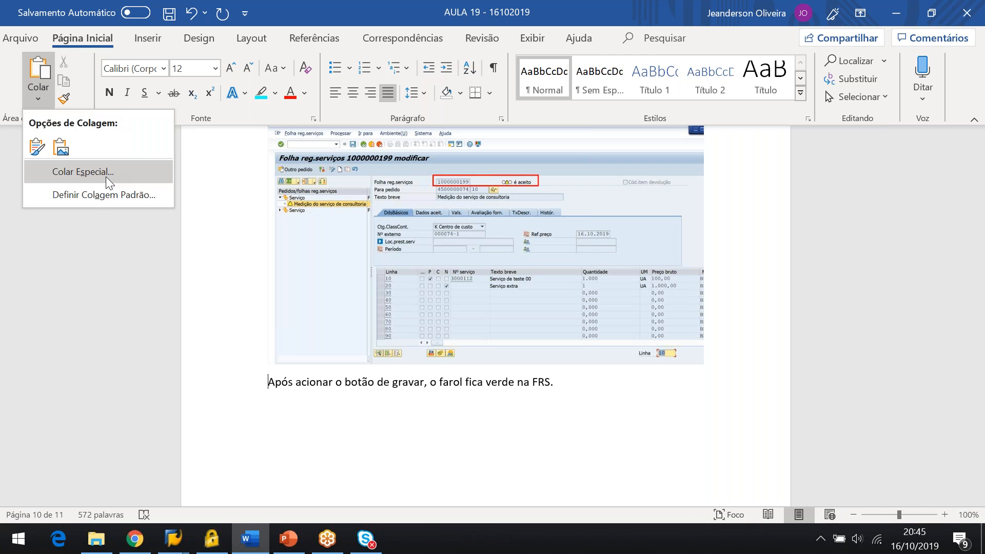
click(106, 177)
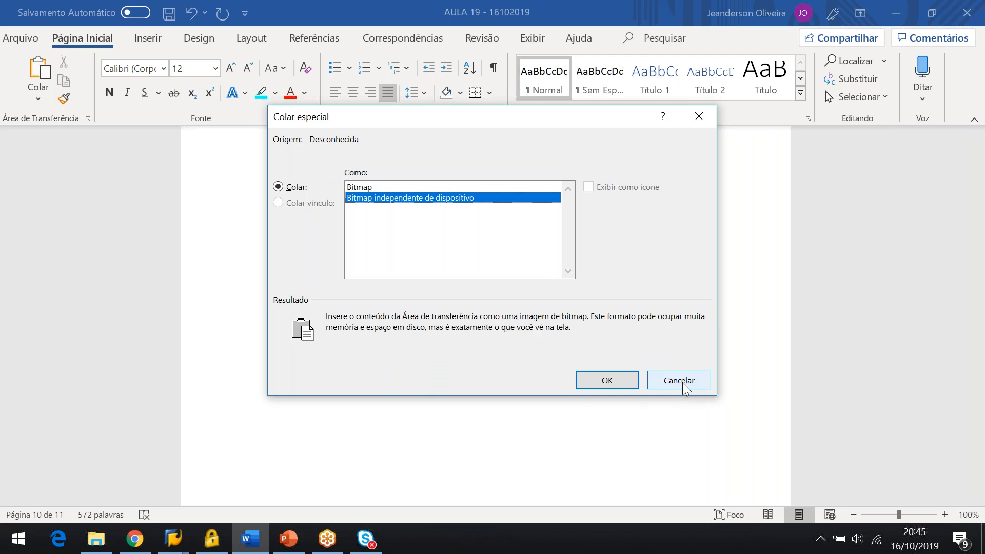
click(679, 380)
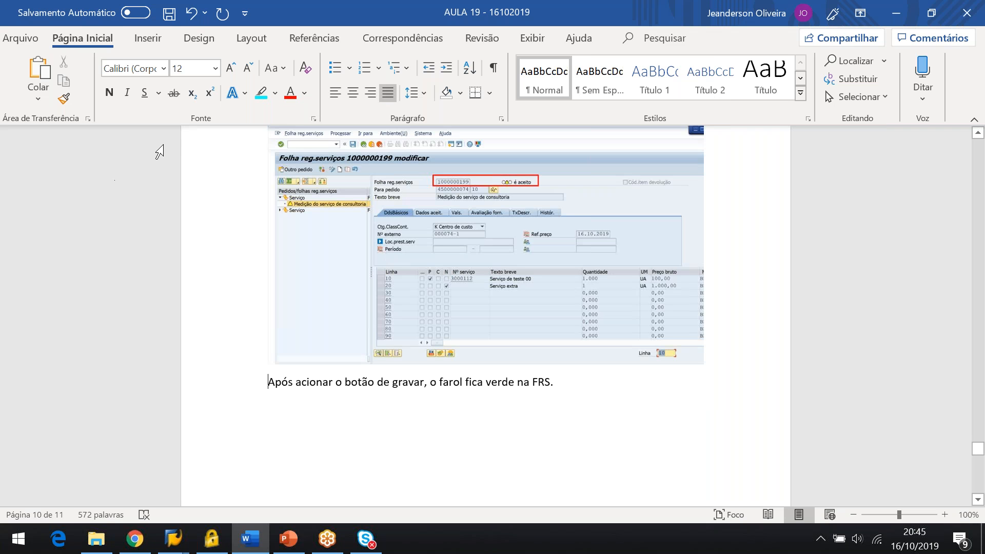
Insert a page break before the caption "Após acionar o botão de gravar", moving it onto the page with its capture
click(148, 40)
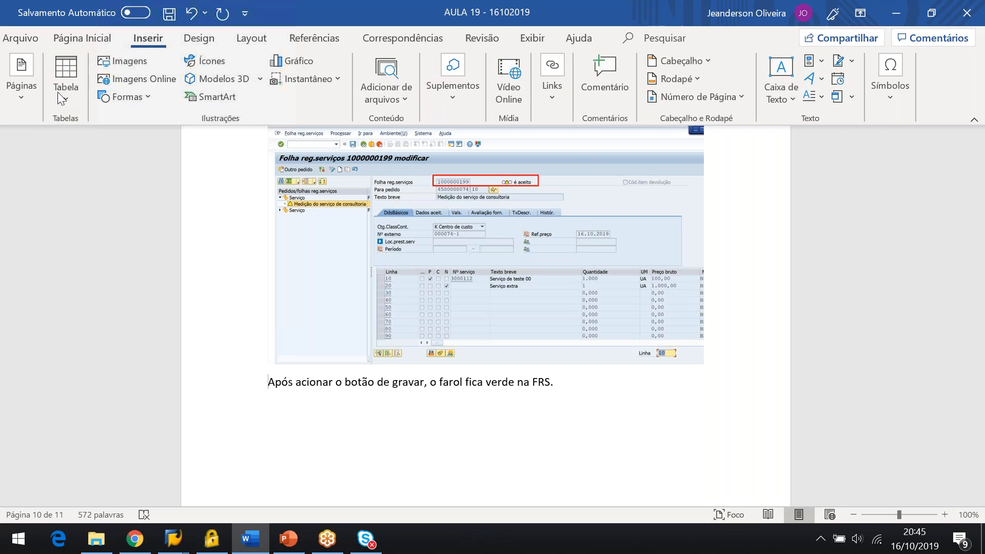
click(20, 93)
click(98, 137)
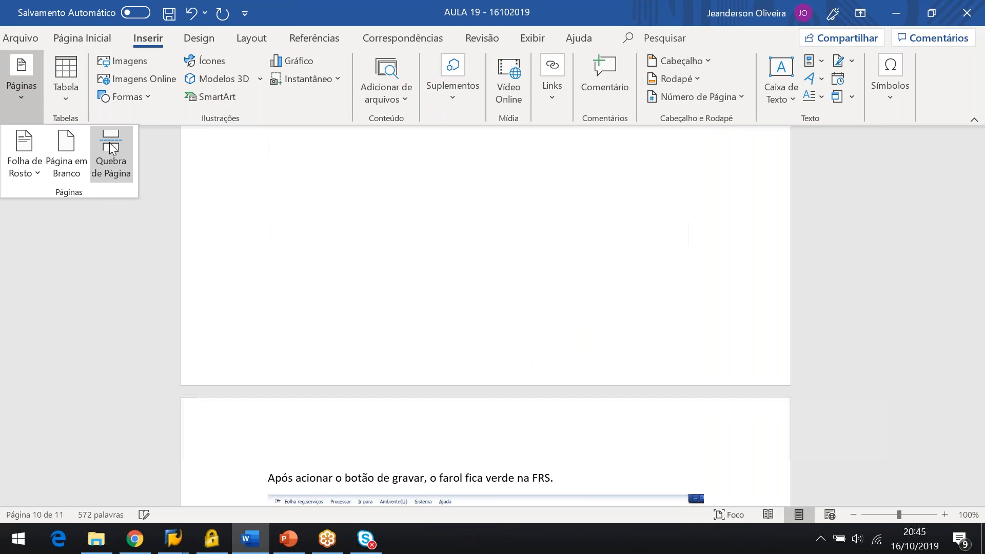
click(578, 484)
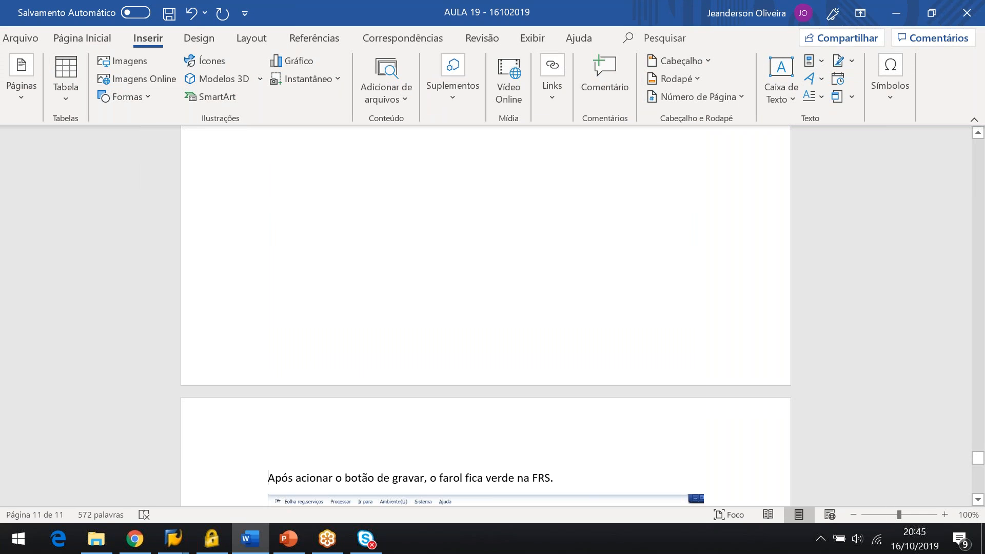
scroll(578, 484, down, 5)
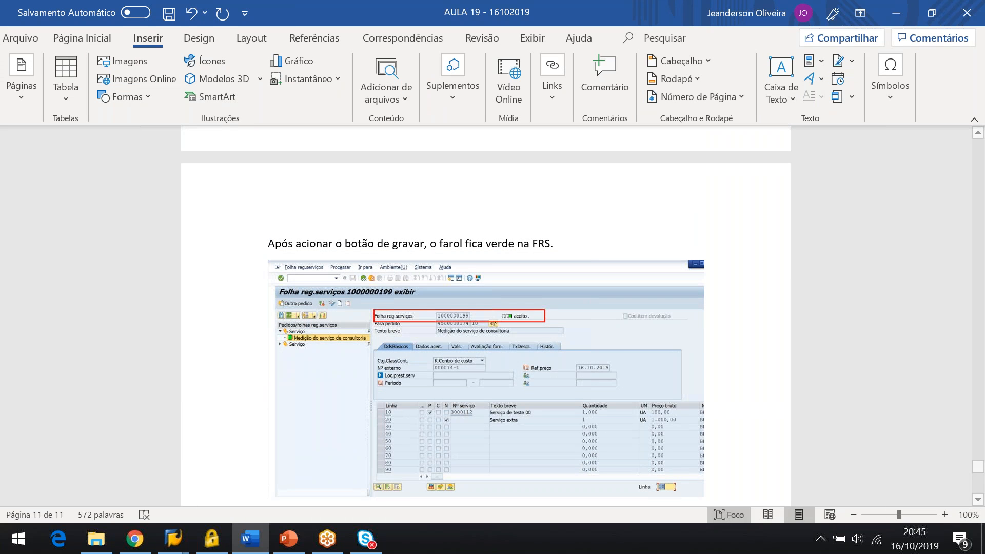
scroll(720, 491, down, 1)
Switch to SAP, open the purchase order linked to the entry sheet, and display the item's Histórico do pedido
key(alt+Tab)
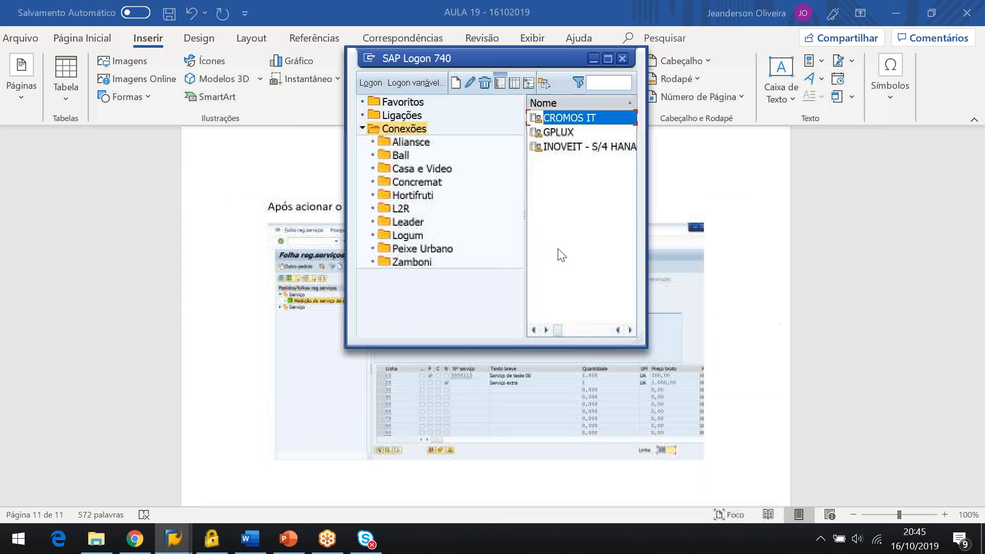
key(alt+Tab)
key(alt+Tab)
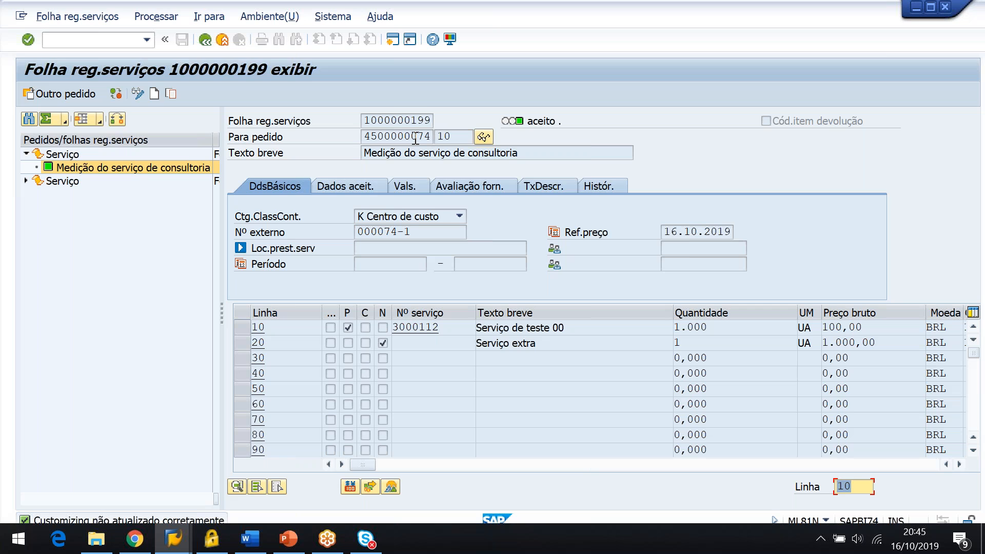
click(483, 136)
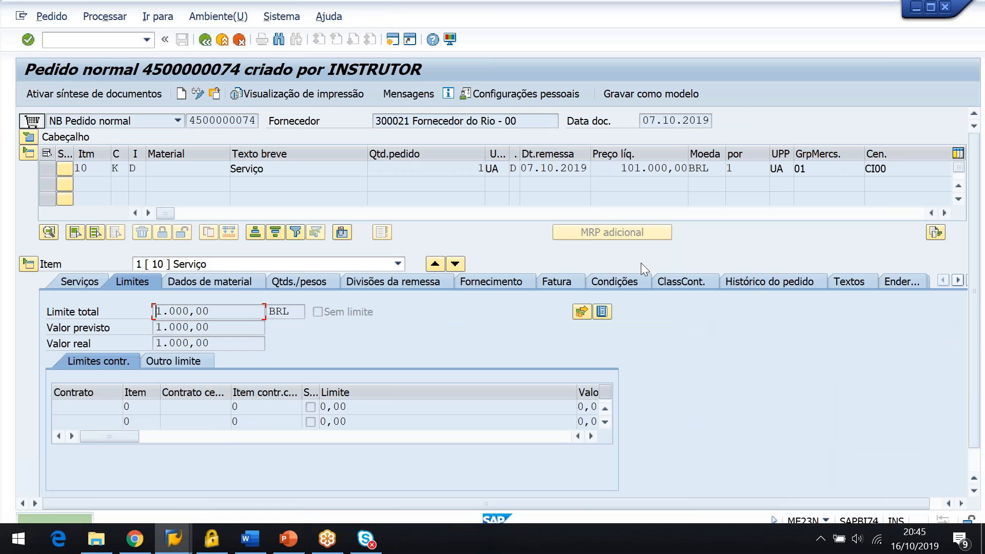
click(762, 281)
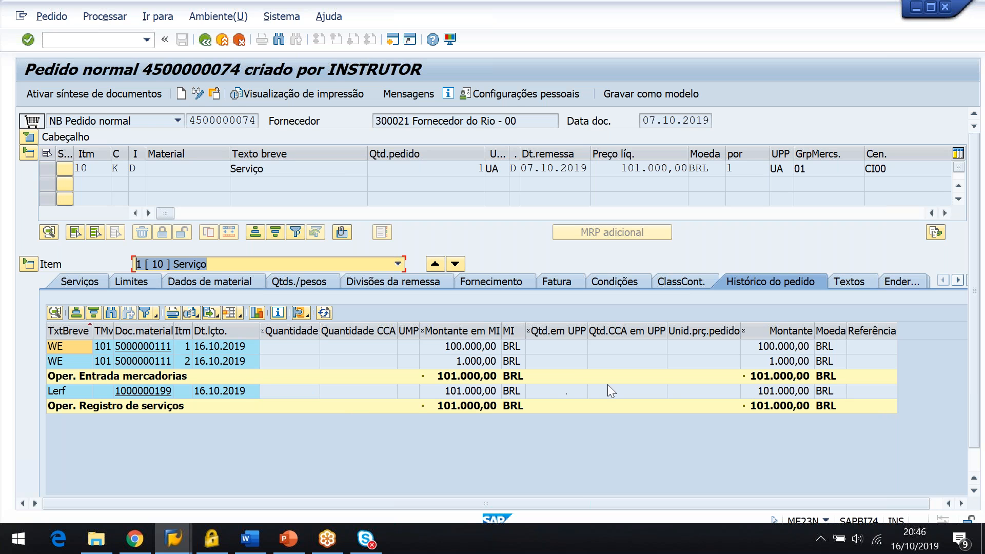
Copy a screen capture of the purchase order down to its item history totals, and switch back to the Word document
key(Print)
drag(0, 1, 937, 421)
key(ctrl+c)
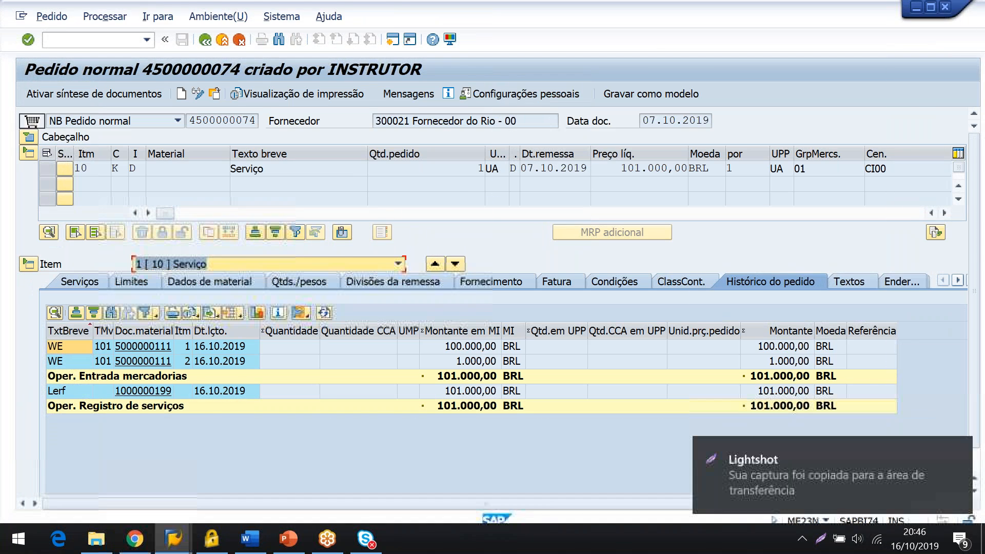
key(alt+Tab)
key(alt+Tab)
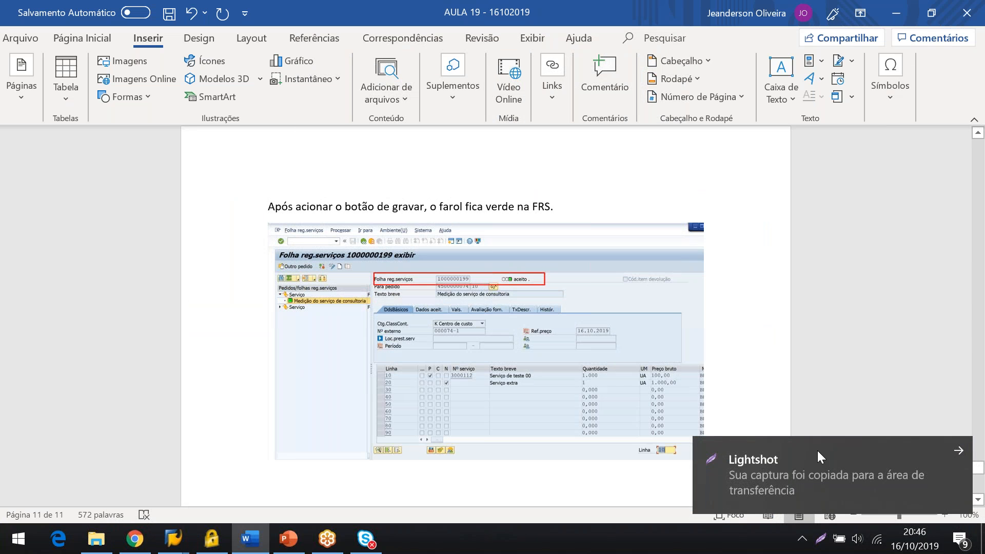
Write below the capture: "A prova que a FRS foi aceita é a existência de um documento de material no histórico do item do pedido de serviços."
key(Return)
text(Aprova)
key(BackSpace)
key(BackSpace)
key(BackSpace)
text(ova q)
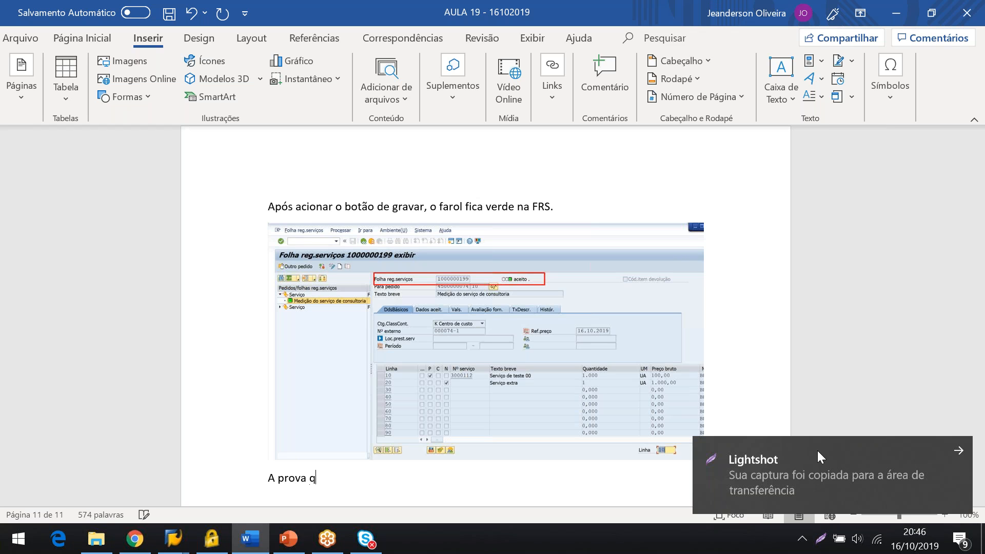
text(ue a FRS foi aceita é a existência)
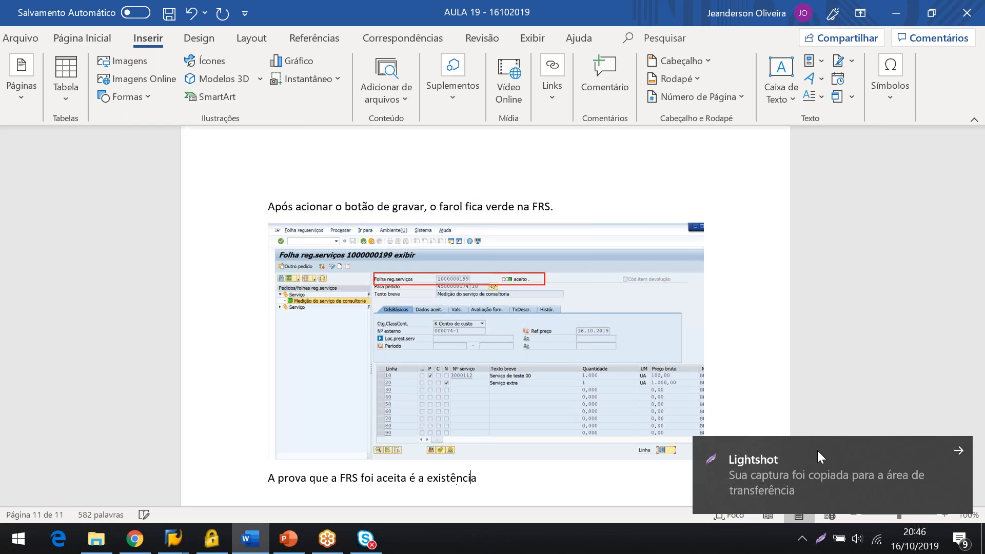
text( de um documento de material )
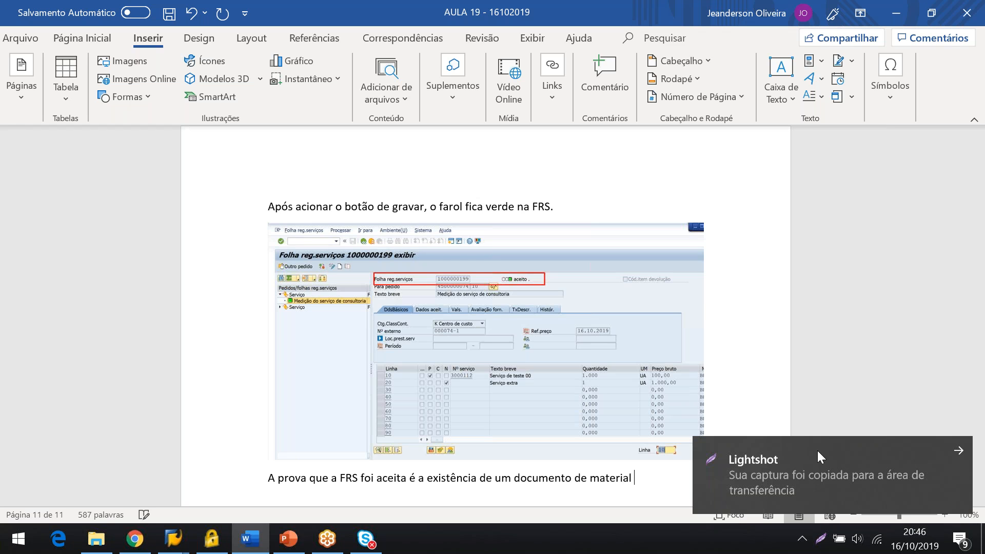
text(no histórico d)
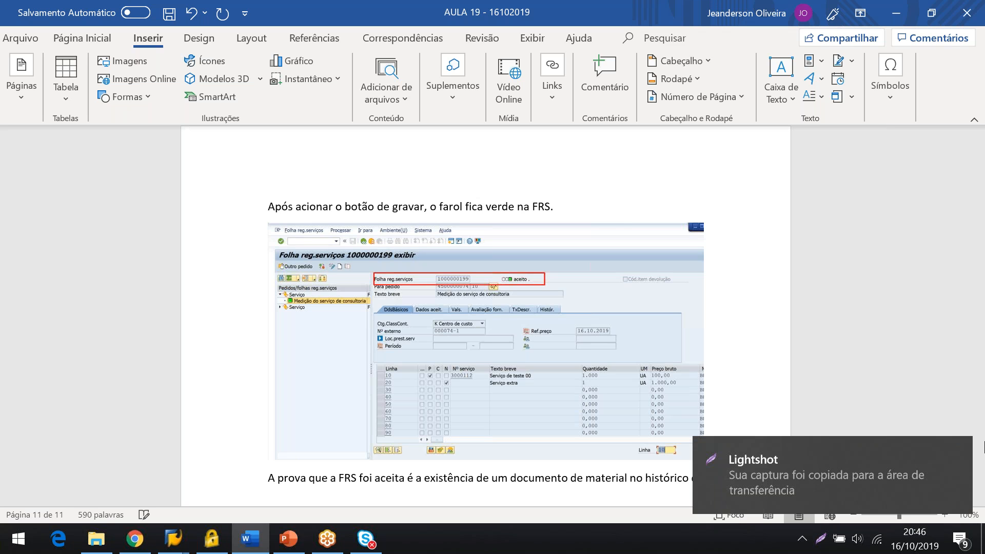
click(960, 453)
text(o item)
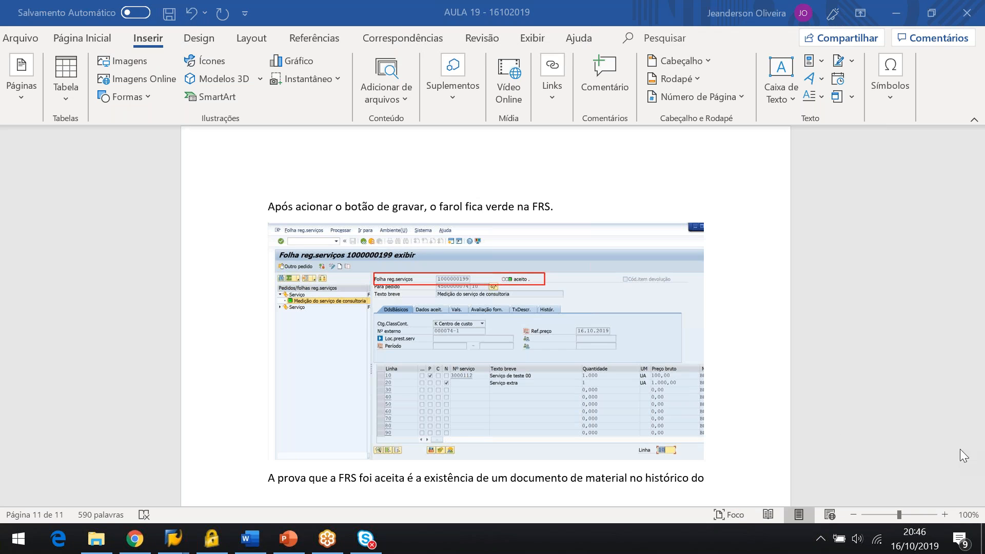
text( do pedido de serviços.)
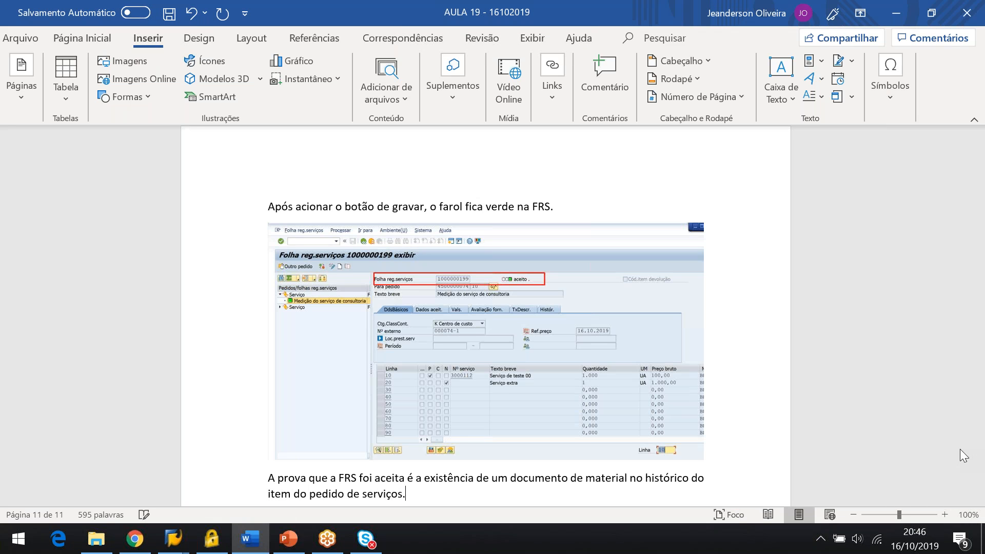
Paste the purchase order history capture below the sentence about acceptance proof, and consult the order history in SAP again
key(Return)
key(ctrl+v)
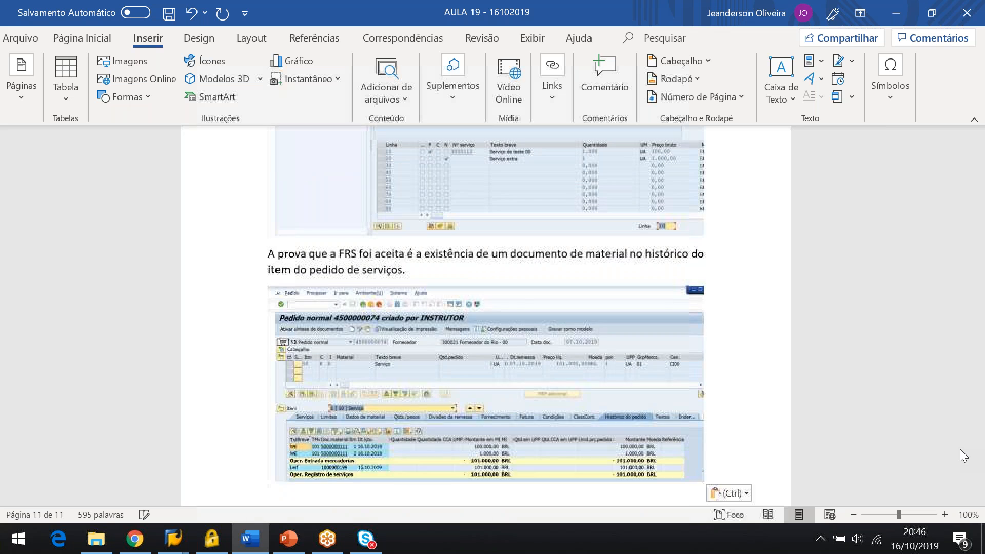
key(alt+Tab)
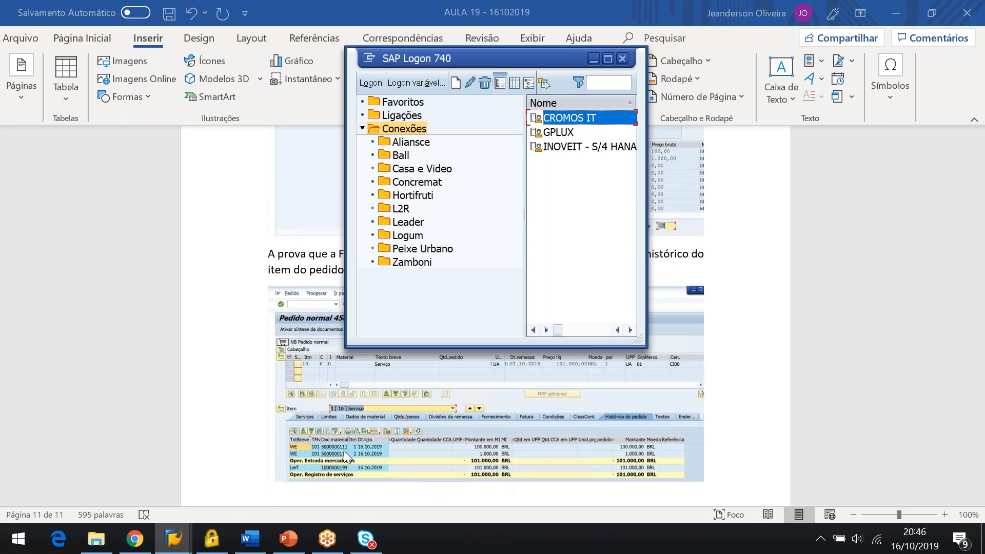
click(311, 448)
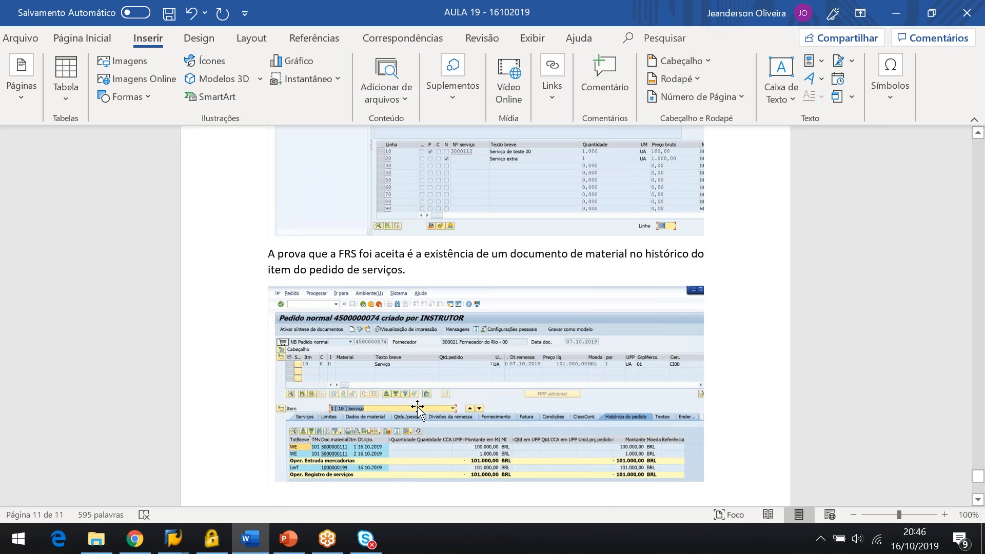
key(alt+Tab)
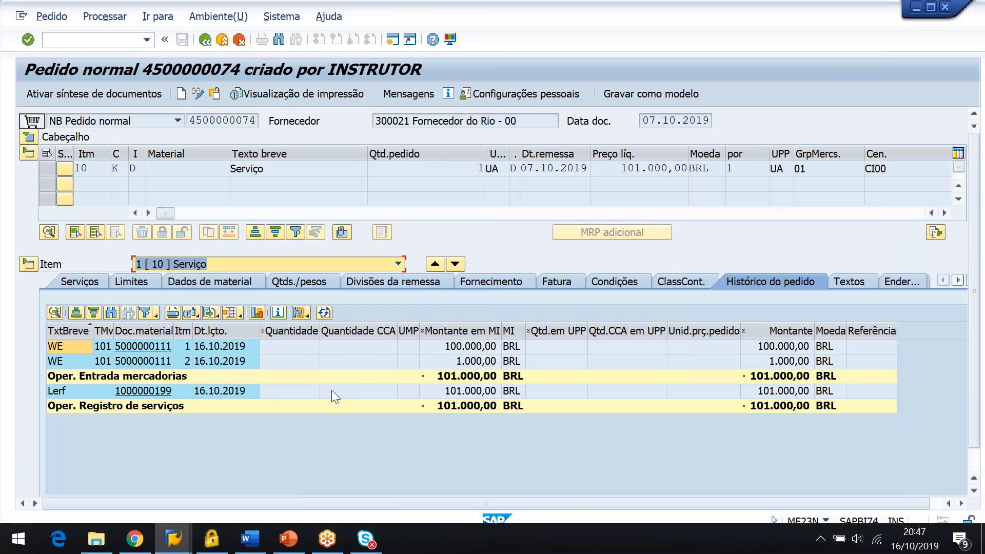
key(alt+Tab)
key(alt+Tab)
key(alt+Tab)
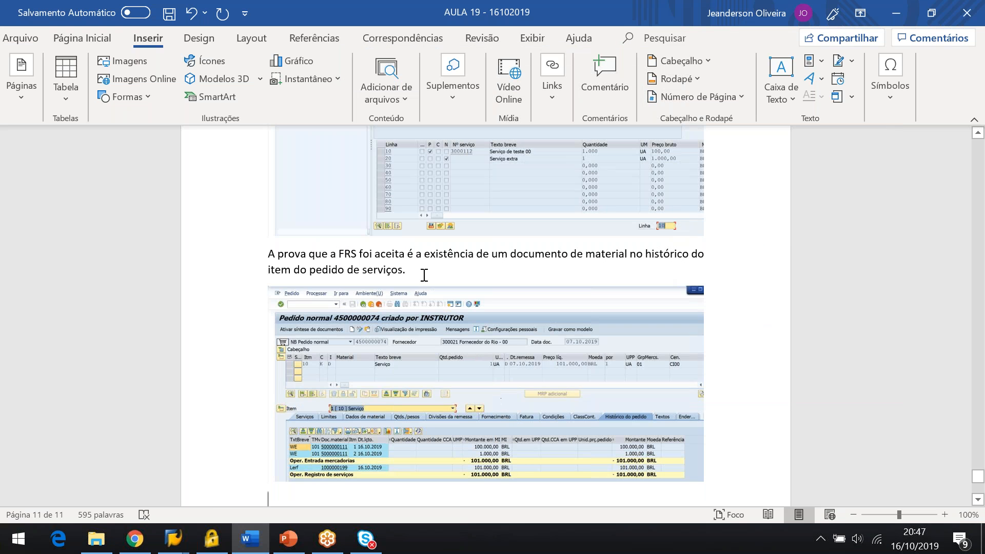
Insert "com tipo de movimento '101'" after "documento de material" in the sentence above the order history capture
click(631, 257)
text(com tipod)
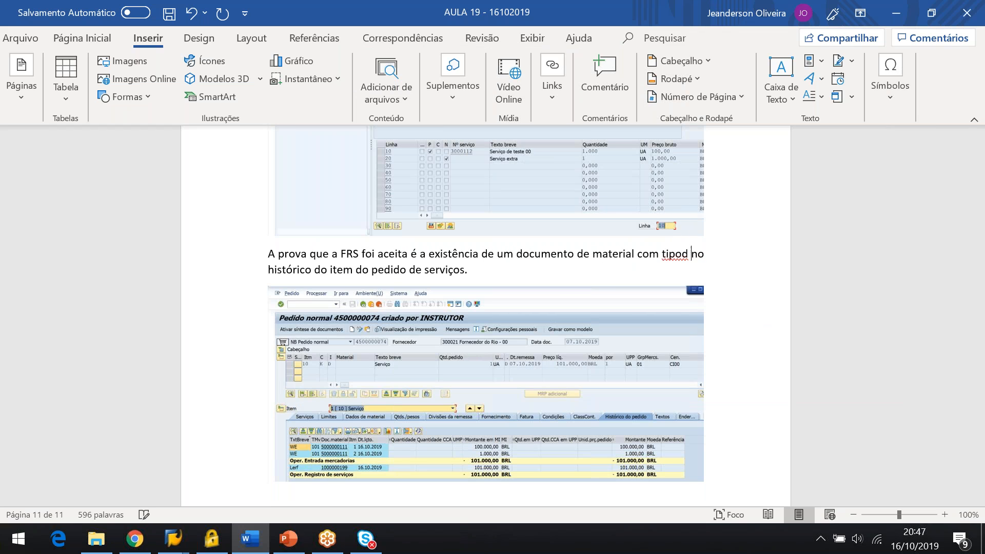
key(BackSpace)
key(BackSpace)
text(de movime)
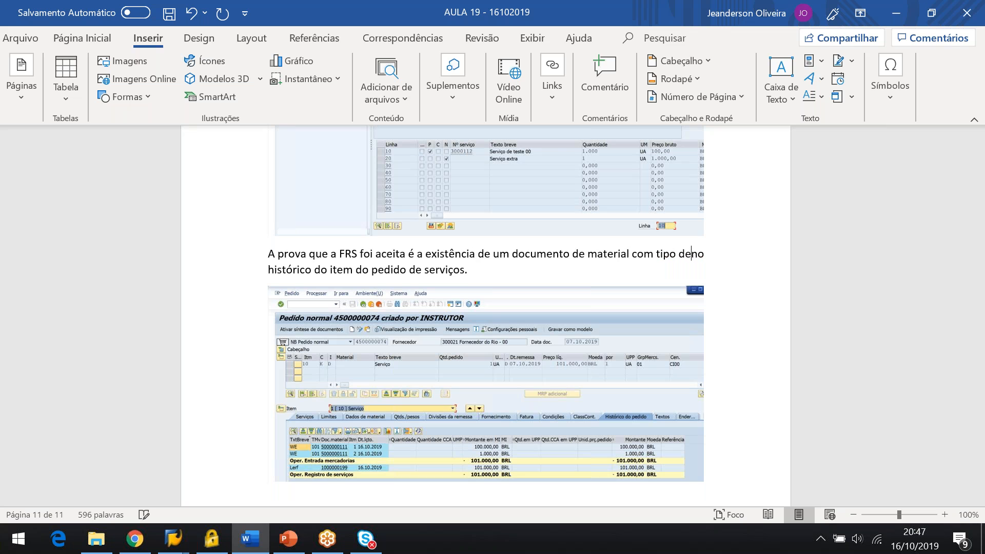
text(nto '101')
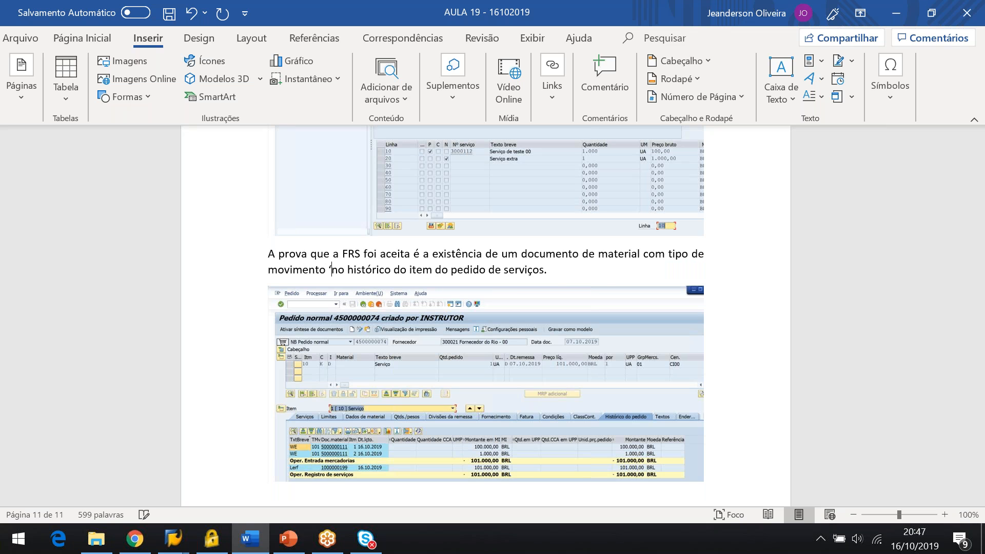
click(485, 384)
click(722, 204)
Switch to SAP, open the first material document in the order history, and show its accounting documents list, moved clear of the header data
key(alt+Tab)
key(alt+Tab)
key(alt+Tab)
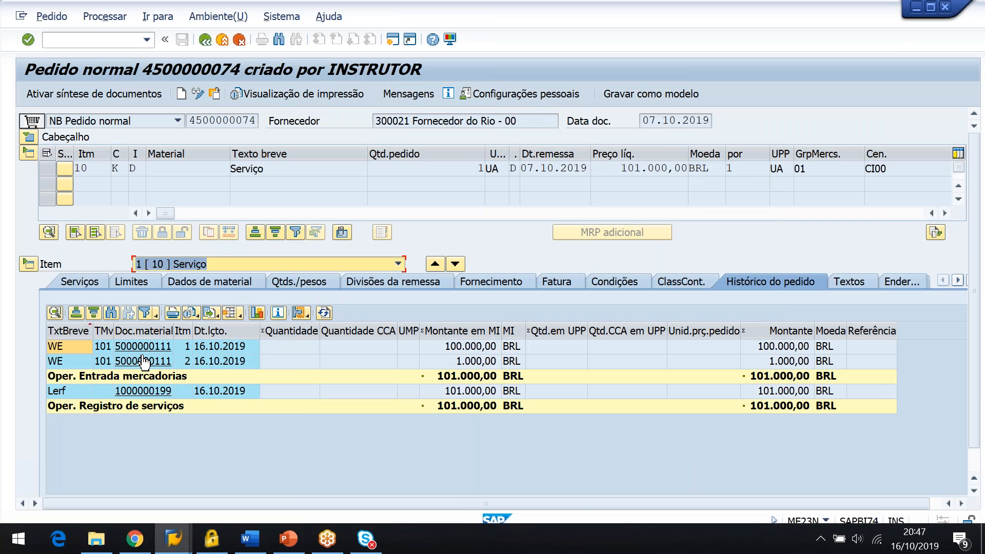
click(156, 349)
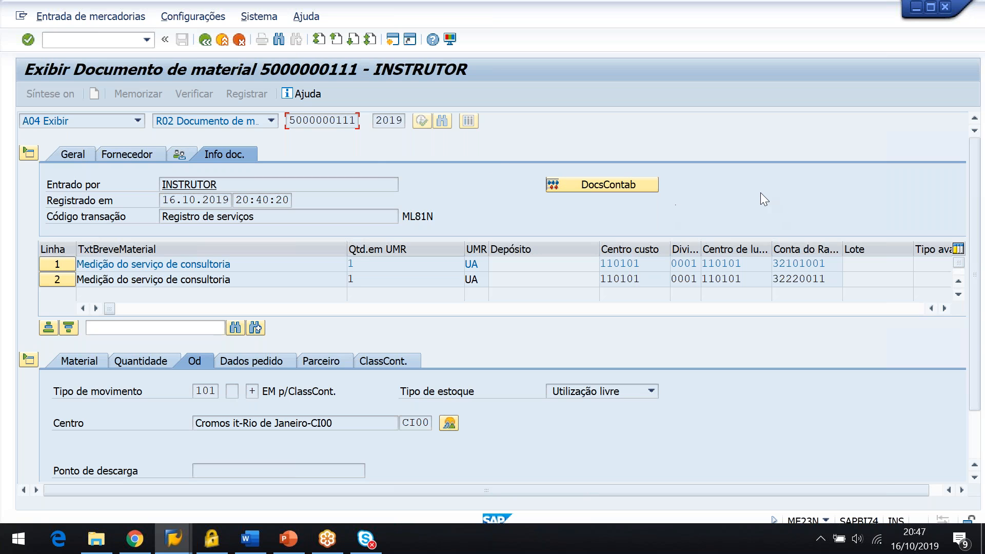
click(644, 186)
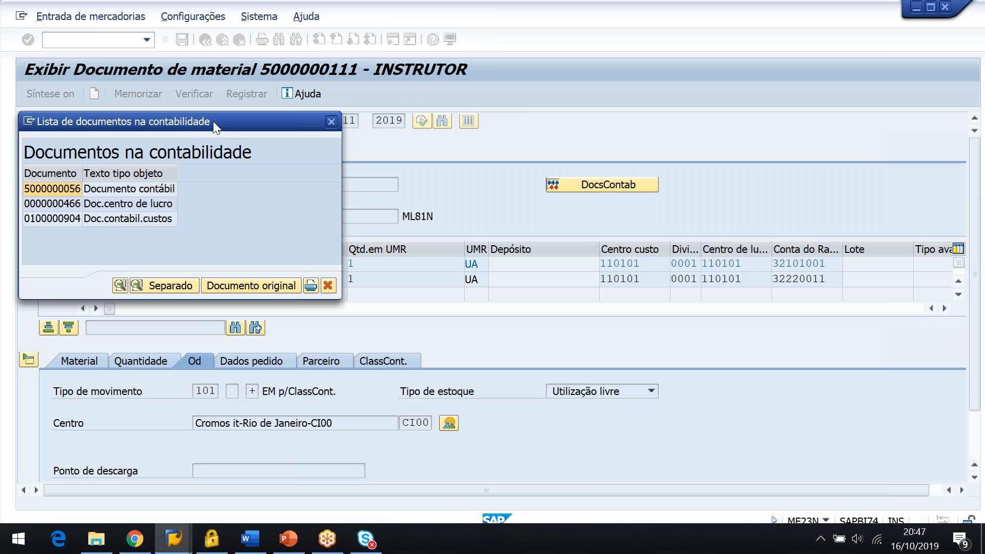
drag(324, 130, 815, 54)
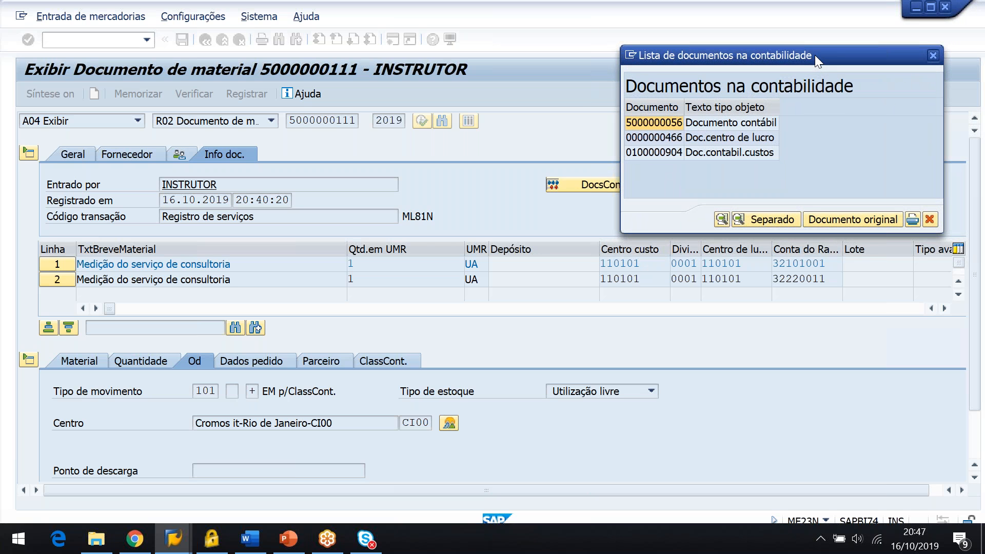